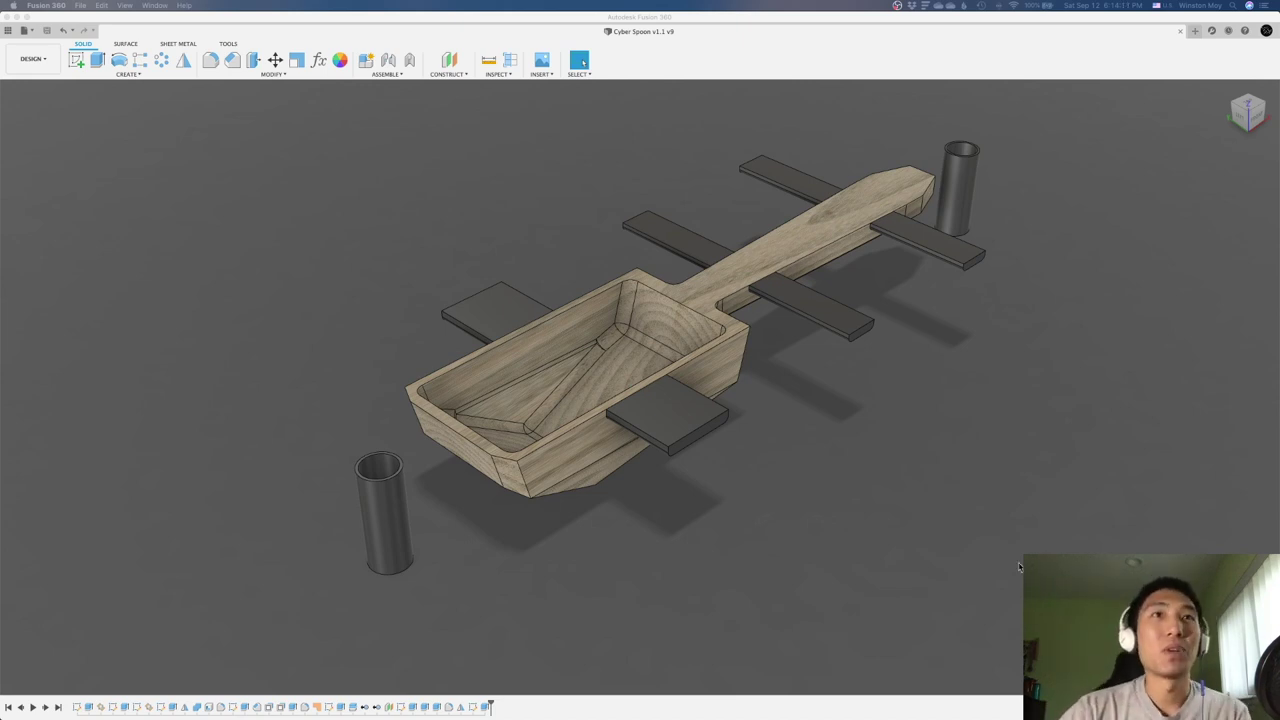
Roll the timeline history back to just after the first sketch.
{"action": "left_click", "coordinate": [880, 514]}
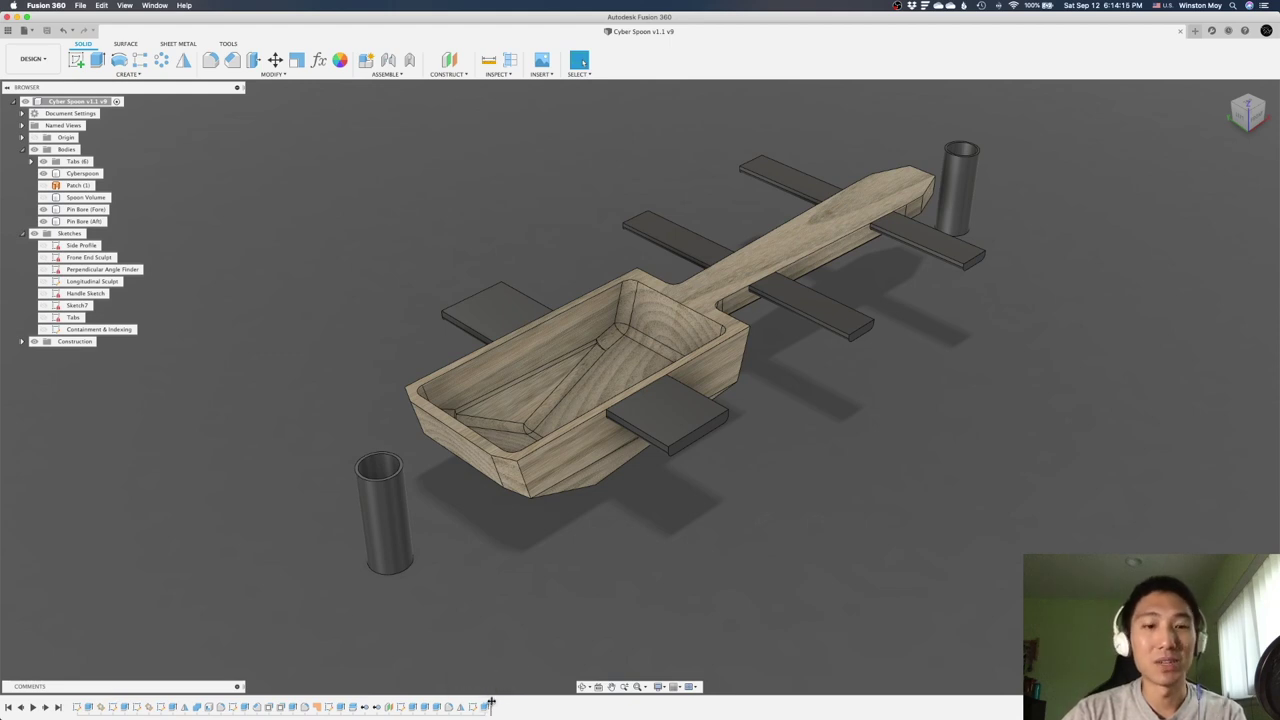
{"action": "left_click_drag", "start_coordinate": [491, 705], "coordinate": [82, 706]}
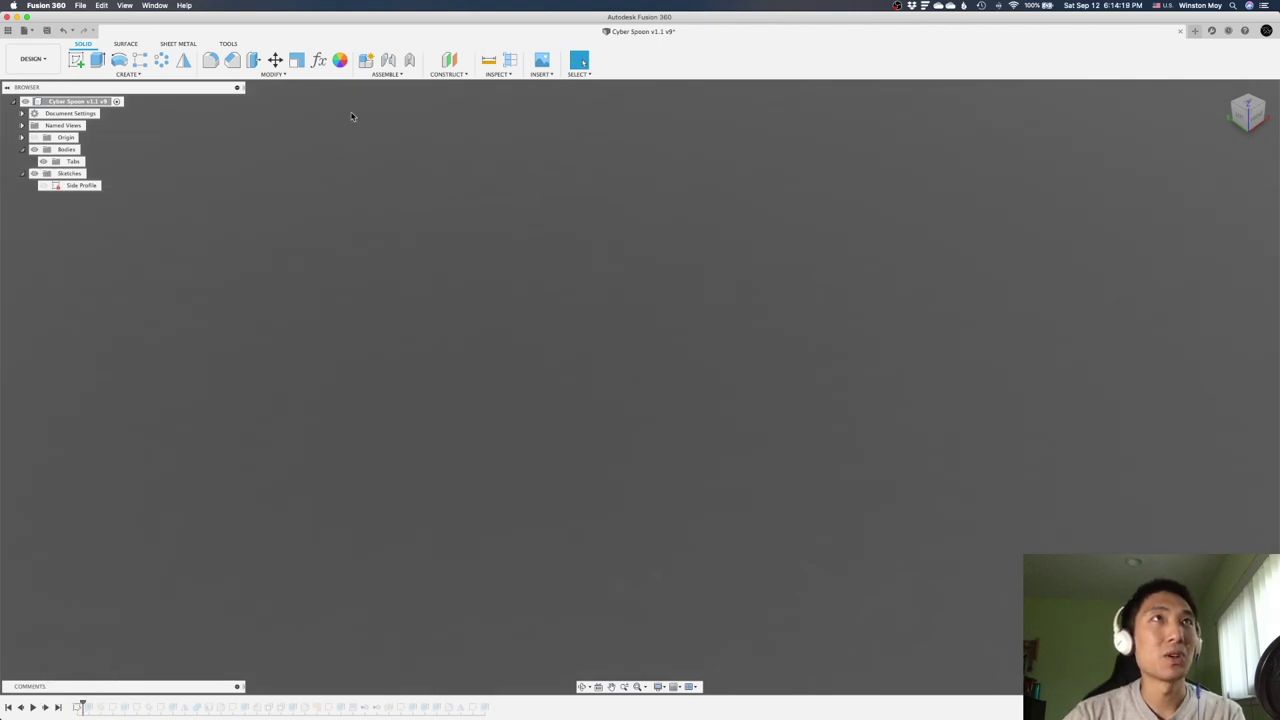
Review the spoon's user parameters, including the handle length, width, thickness and indexing pin diameter.
{"action": "left_click", "coordinate": [318, 60]}
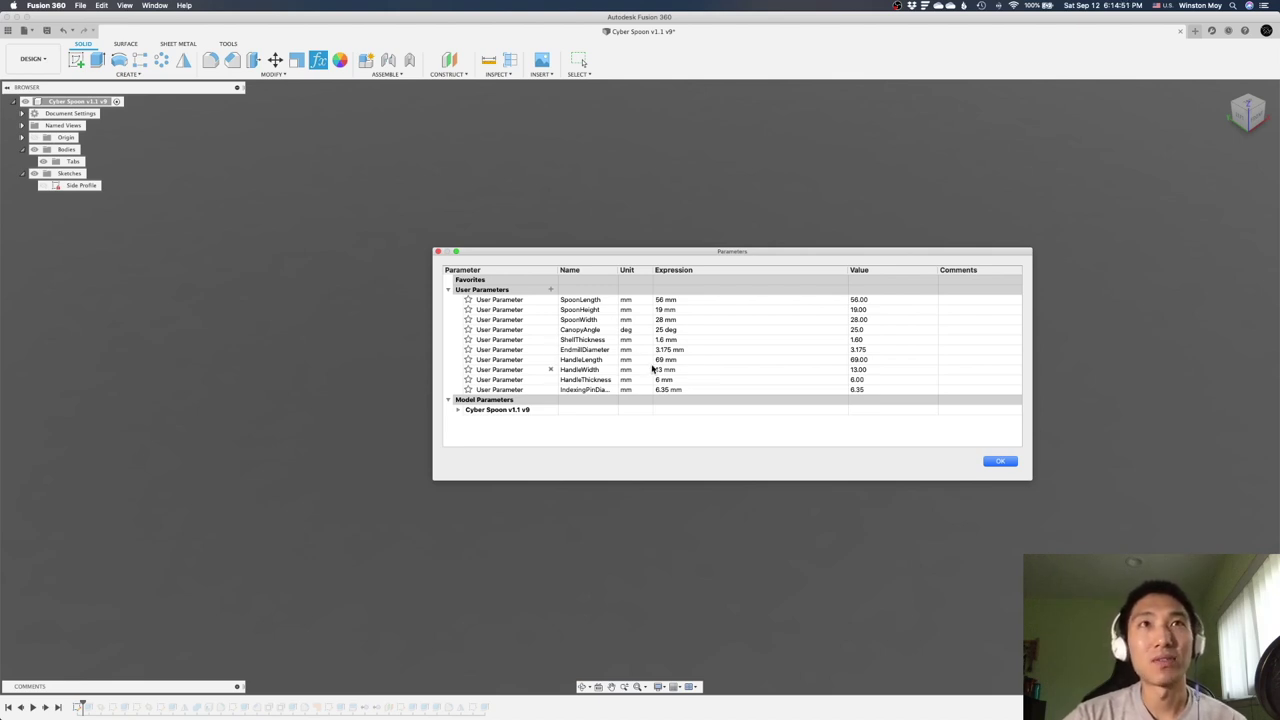
{"action": "left_click", "coordinate": [596, 360]}
{"action": "double_click", "coordinate": [593, 370]}
{"action": "double_click", "coordinate": [593, 380]}
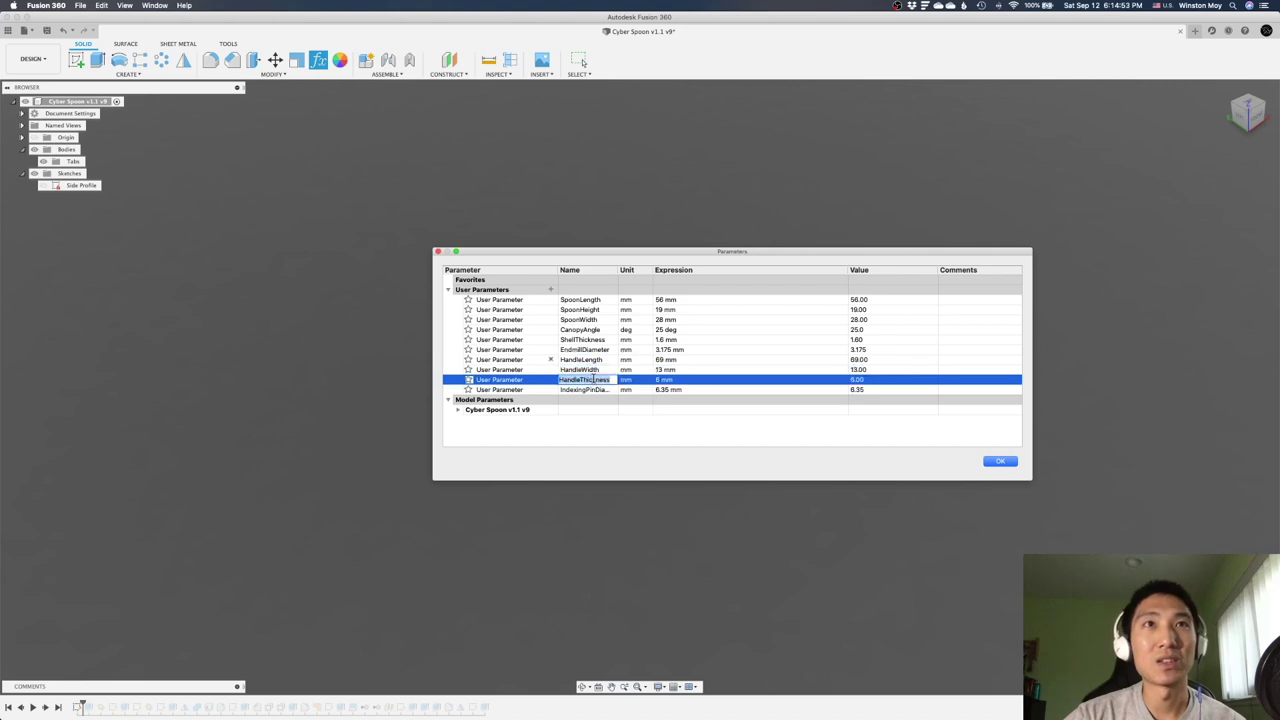
{"action": "double_click", "coordinate": [592, 390]}
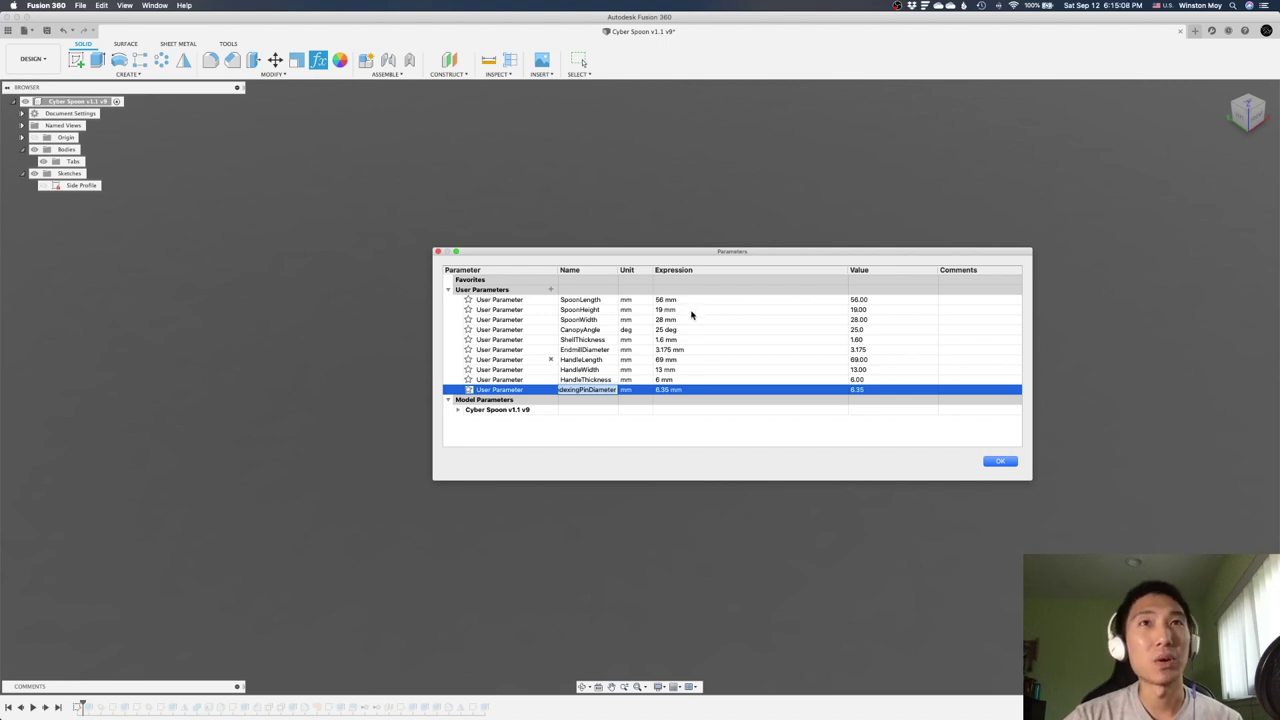
{"action": "left_click", "coordinate": [1000, 462]}
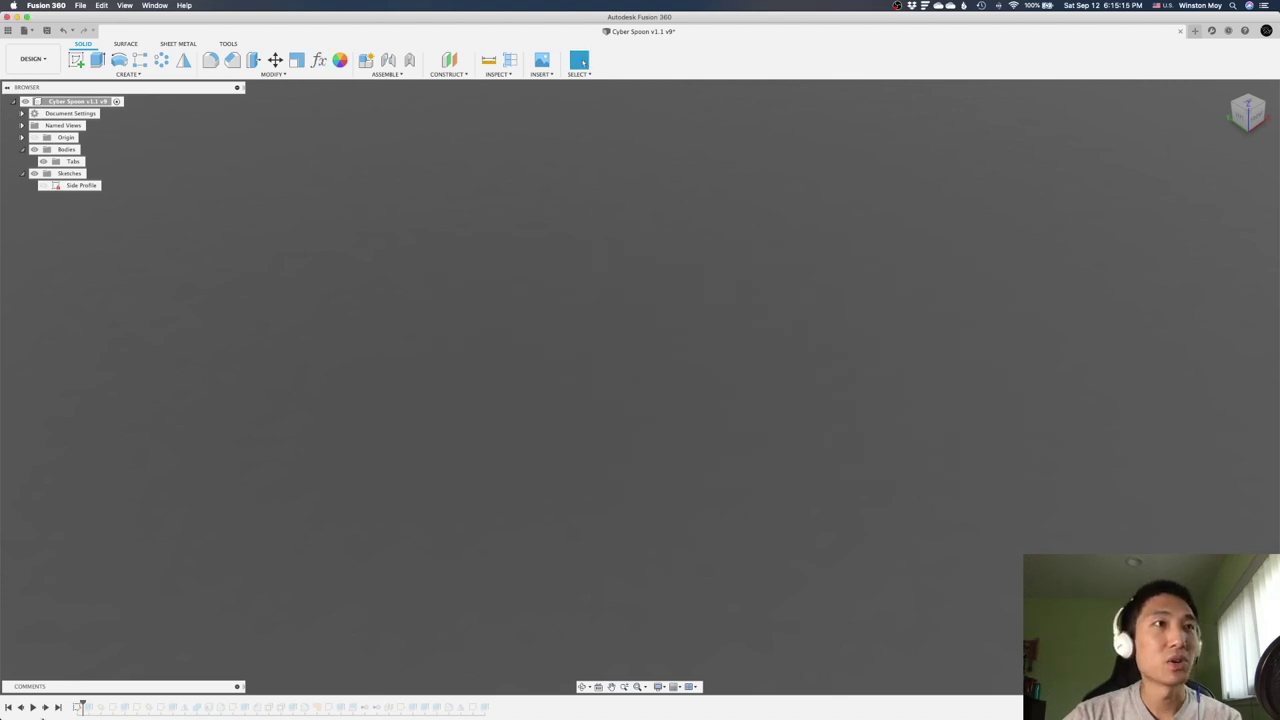
Show the Side Profile sketch, open it for editing and rotate its view by 180 degrees.
{"action": "left_click", "coordinate": [43, 186]}
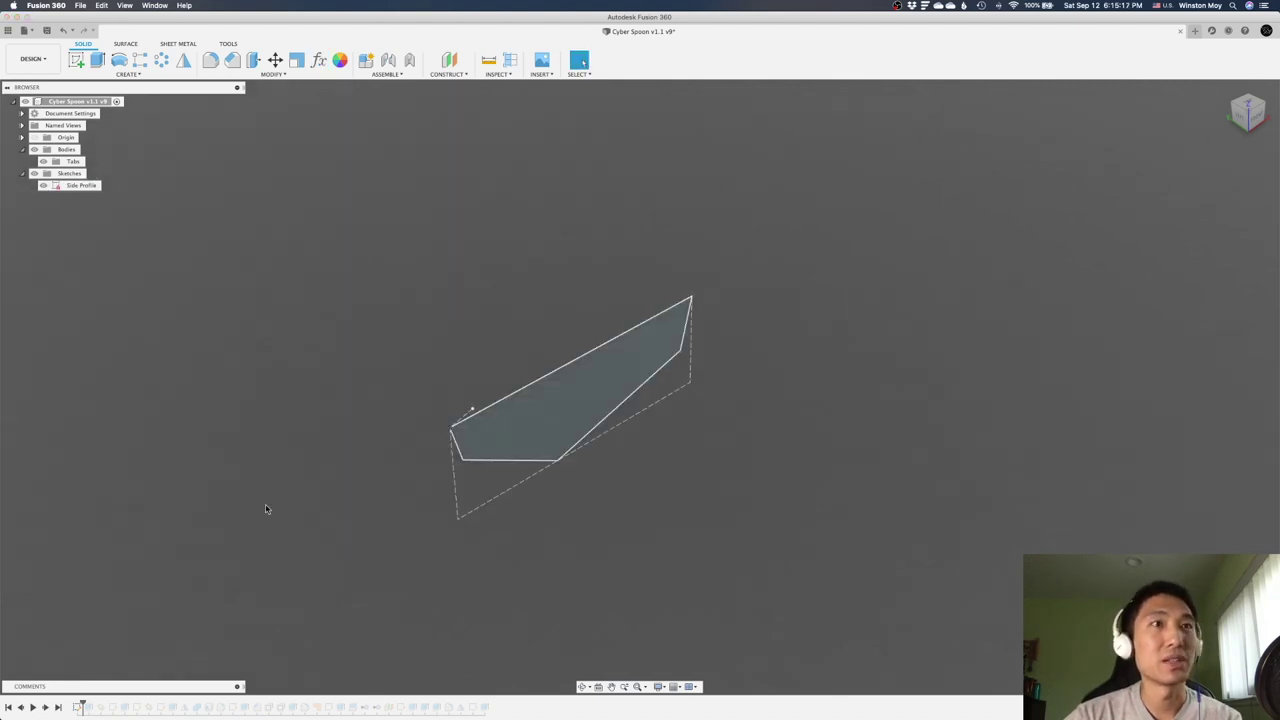
{"action": "right_click", "coordinate": [77, 707]}
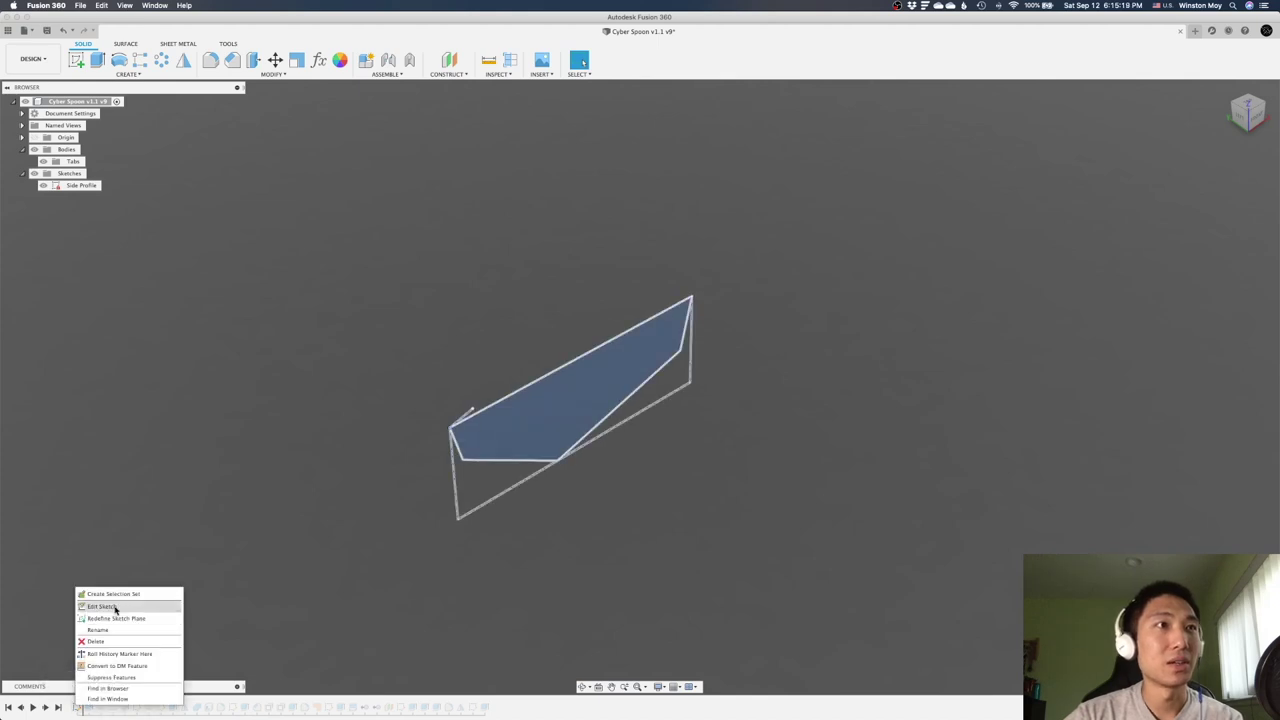
{"action": "left_click", "coordinate": [101, 606]}
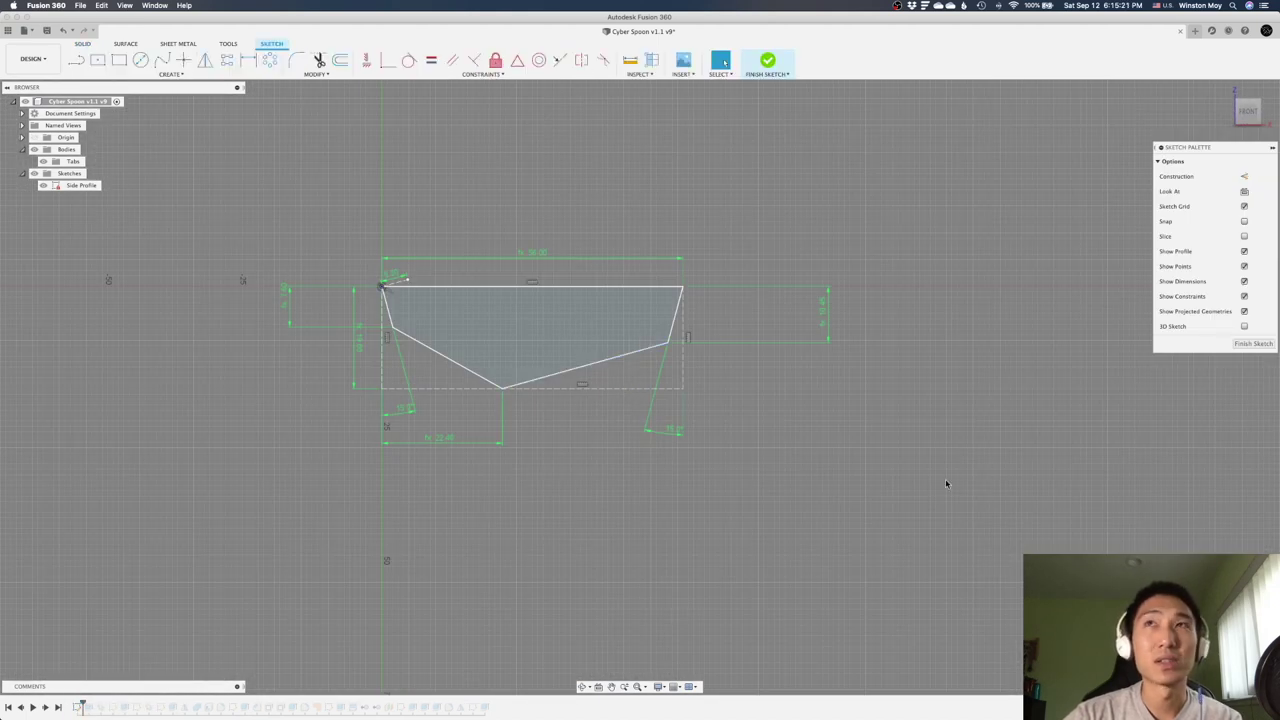
{"action": "mouse_move", "coordinate": [1266, 90]}
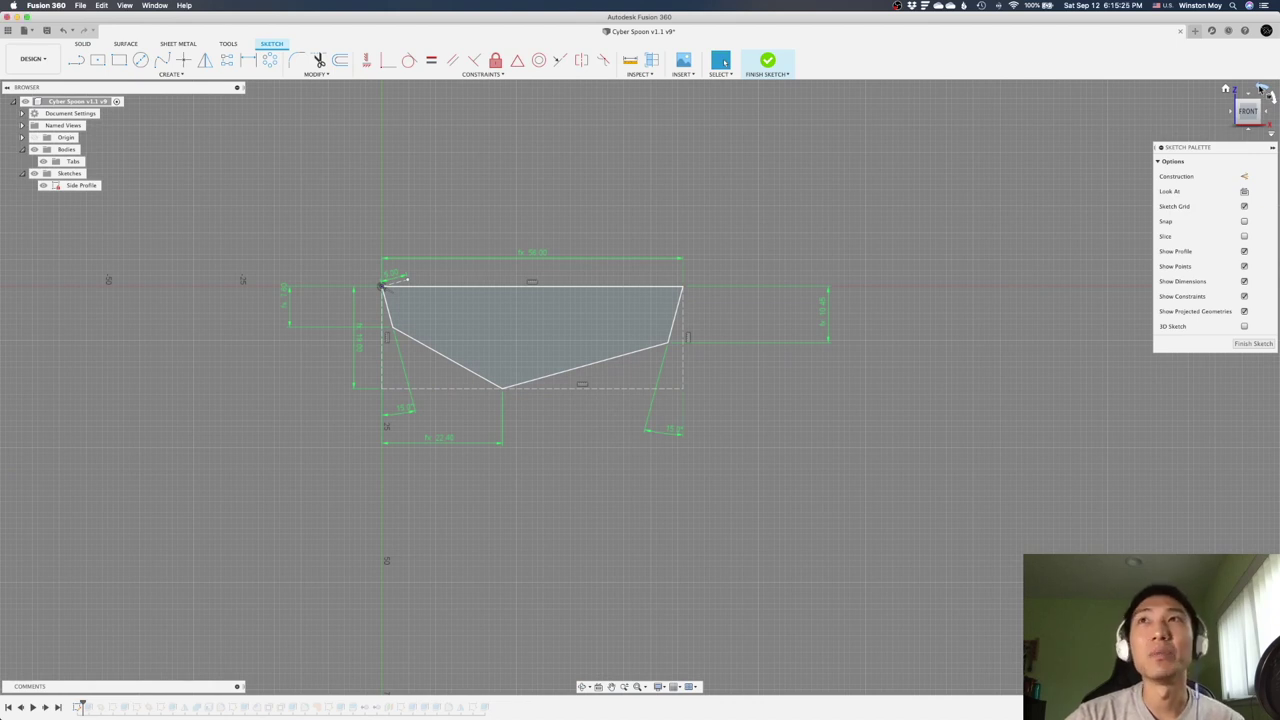
{"action": "left_click", "coordinate": [1262, 88]}
{"action": "left_click", "coordinate": [1262, 88]}
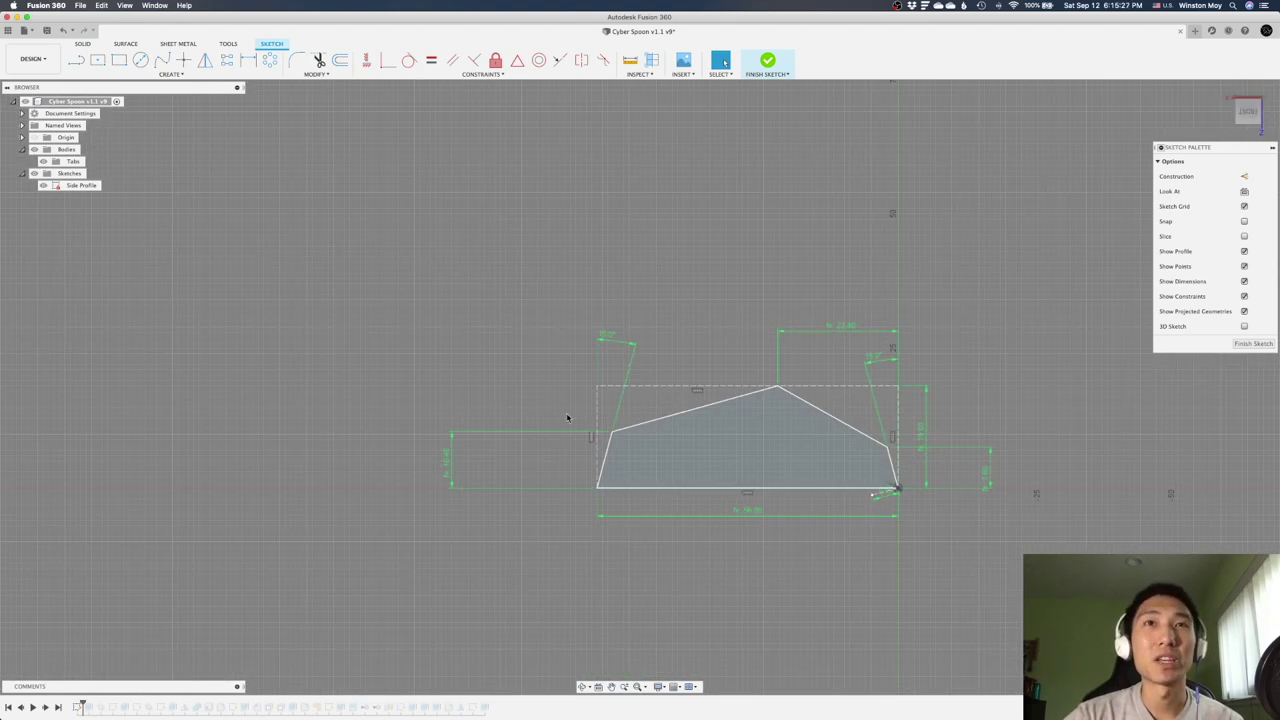
{"action": "scroll", "coordinate": [506, 419], "scroll_direction": "down", "scroll_amount": 2}
{"action": "scroll", "coordinate": [775, 500], "scroll_direction": "up", "scroll_amount": 3}
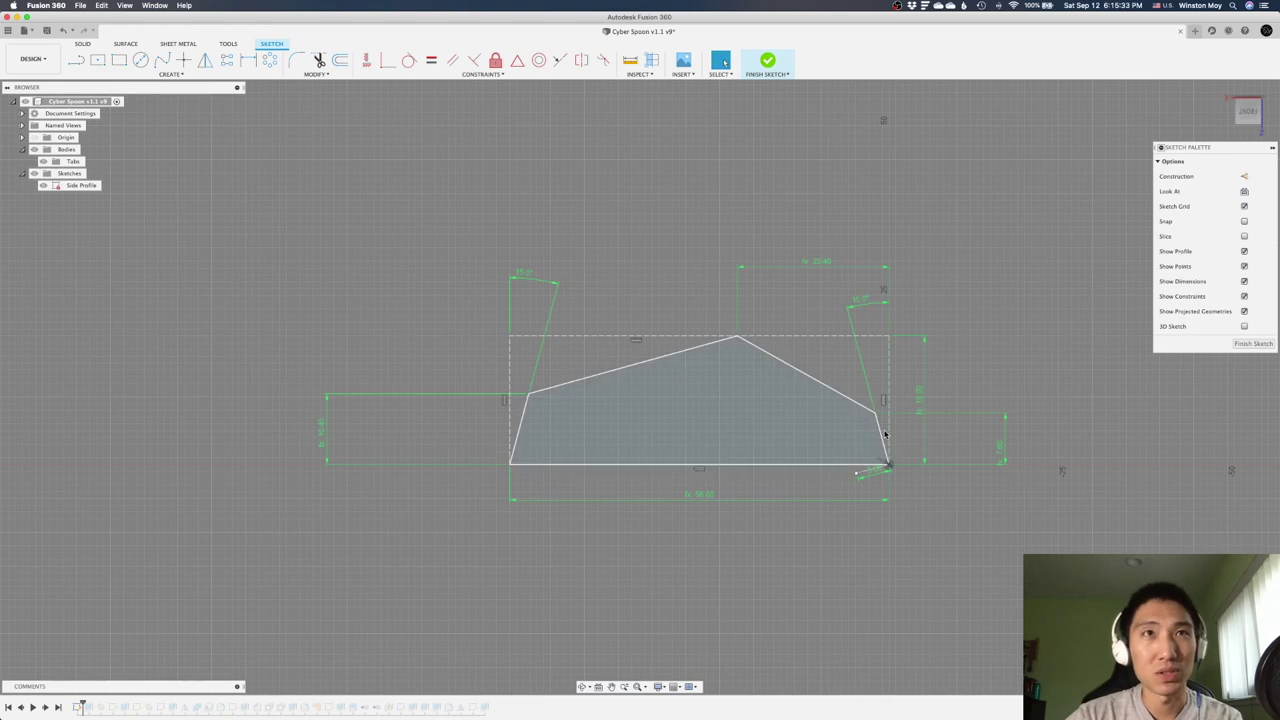
Switch to the Tesla Cybertruck page in Chrome, examine the truck's side view and return to Fusion 360.
{"action": "key", "text": "ctrl+Up"}
{"action": "left_click", "coordinate": [356, 221]}
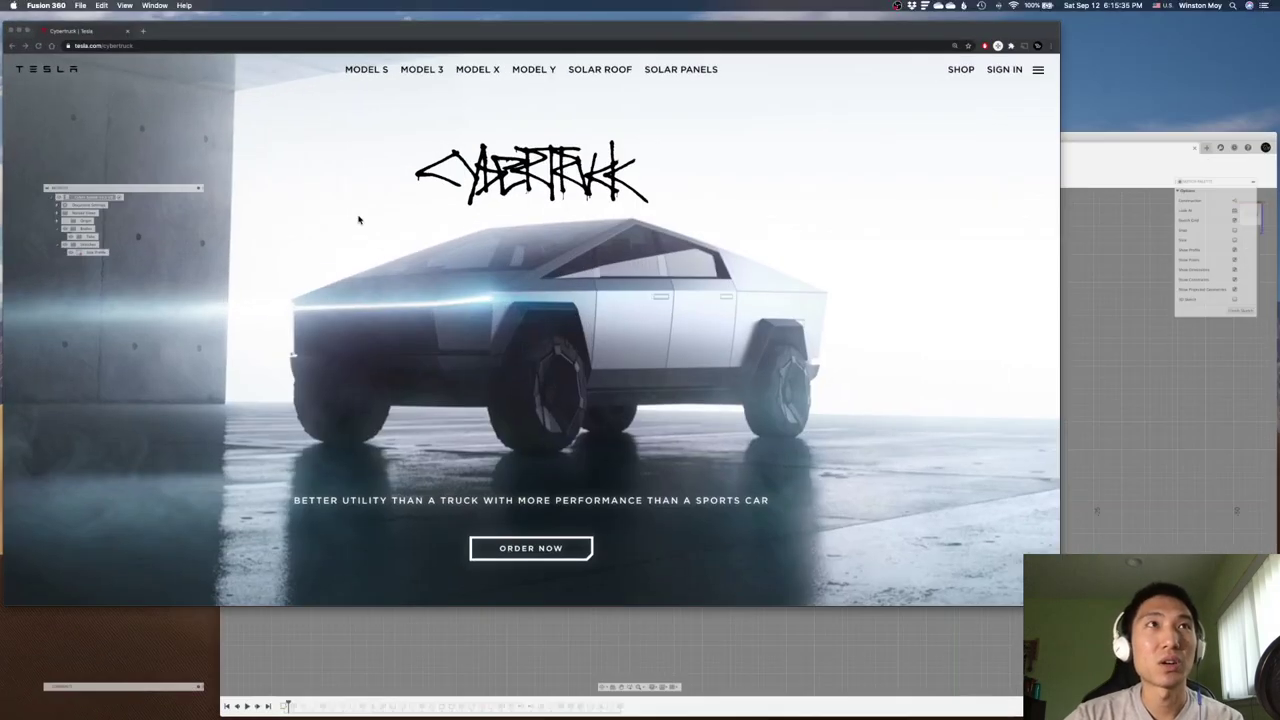
{"action": "scroll", "coordinate": [826, 436], "scroll_direction": "down", "scroll_amount": 10}
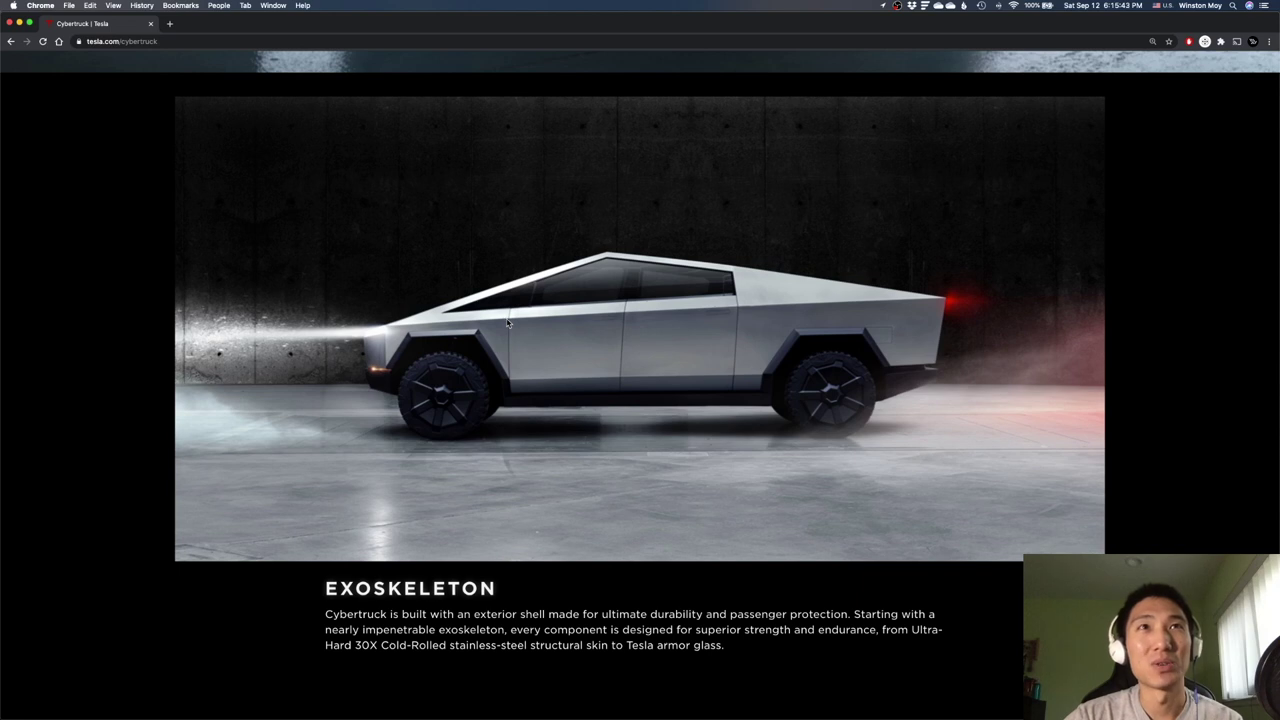
{"action": "key", "text": "ctrl+Up"}
{"action": "left_click", "coordinate": [465, 289]}
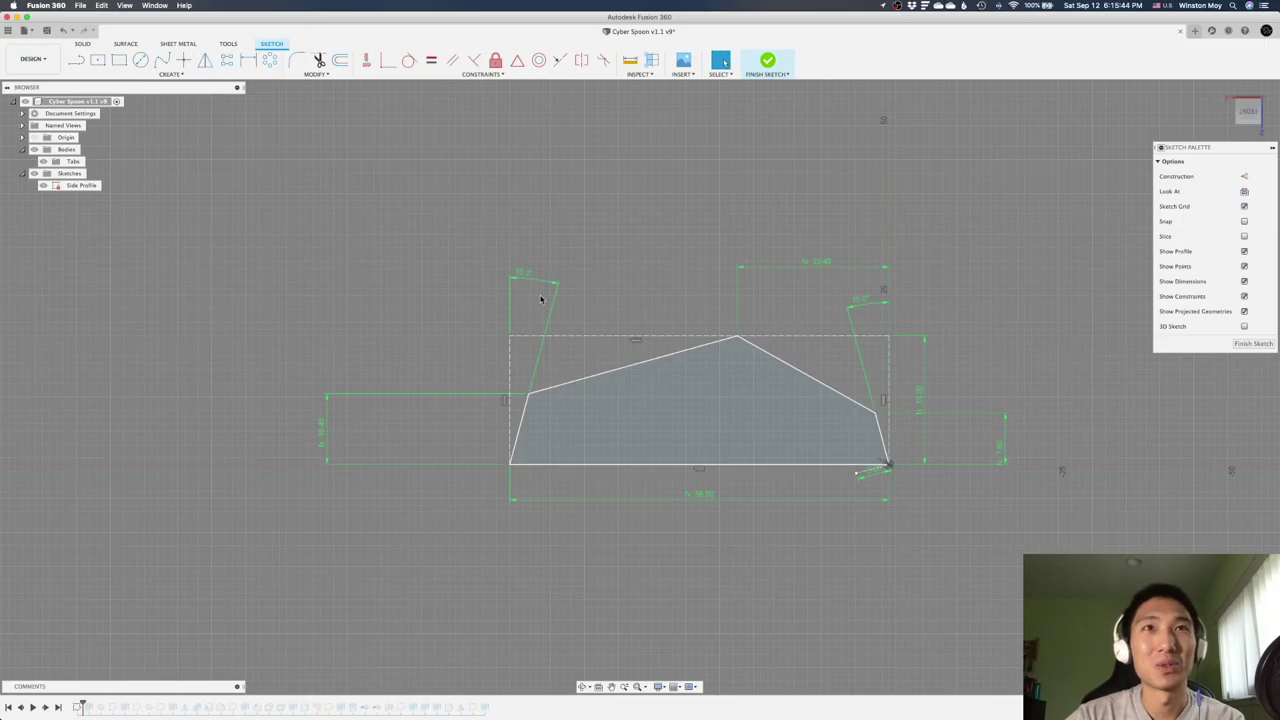
View the profile from behind so it faces like the truck, and inspect the expression driving the front corner's height.
{"action": "mouse_move", "coordinate": [1068, 375]}
{"action": "middle_mouse_down", "text": "shift"}
{"action": "mouse_move", "coordinate": [914, 377]}
{"action": "mouse_move", "coordinate": [928, 371]}
{"action": "middle_mouse_up", "text": "shift"}
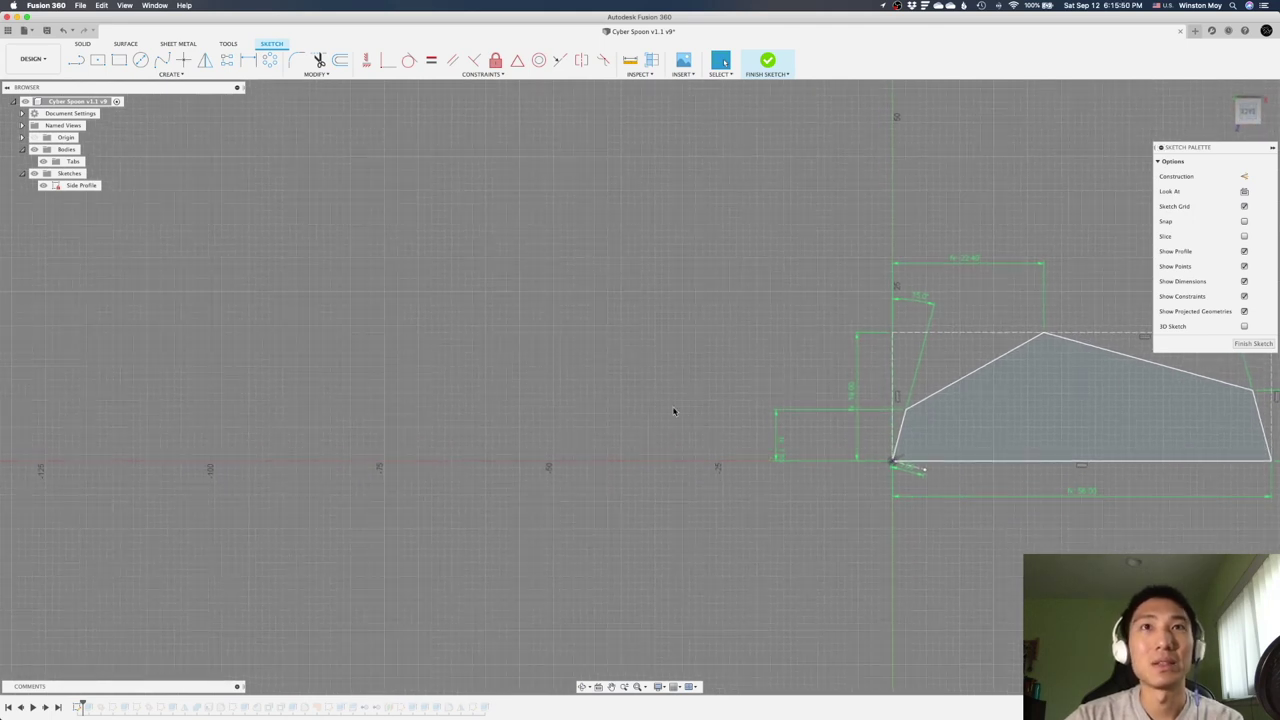
{"action": "mouse_move", "coordinate": [706, 418]}
{"action": "middle_mouse_down"}
{"action": "mouse_move", "coordinate": [590, 425]}
{"action": "mouse_move", "coordinate": [148, 358]}
{"action": "mouse_move", "coordinate": [260, 366]}
{"action": "middle_mouse_up"}
{"action": "middle_click_drag", "start_coordinate": [382, 416], "coordinate": [396, 416]}
{"action": "scroll", "coordinate": [240, 334], "scroll_direction": "up", "scroll_amount": 3}
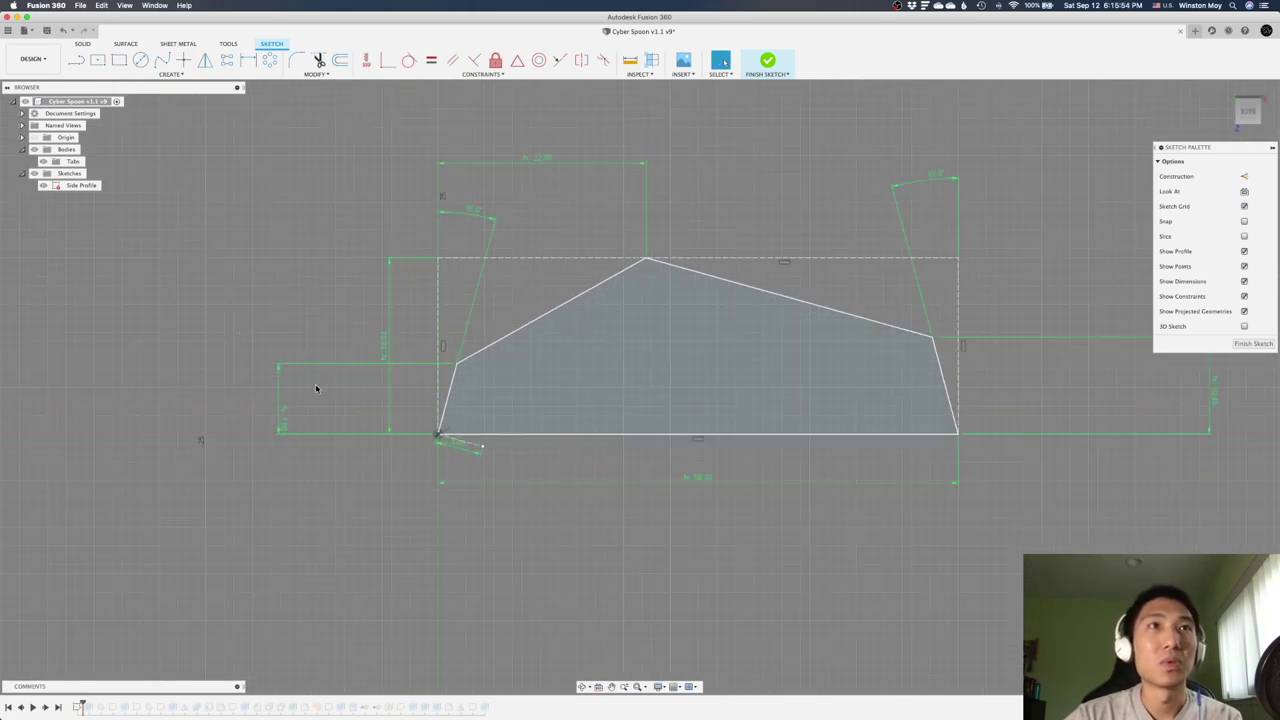
{"action": "left_click", "coordinate": [456, 366]}
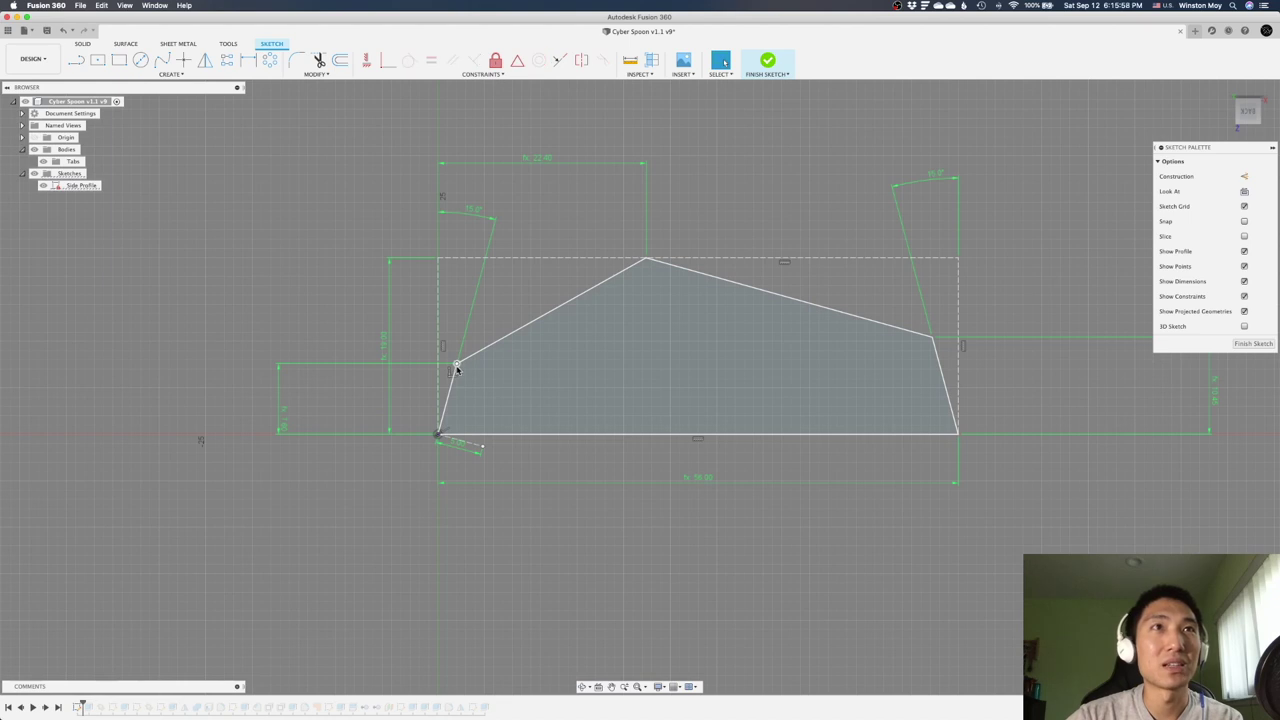
{"action": "left_click", "coordinate": [932, 338]}
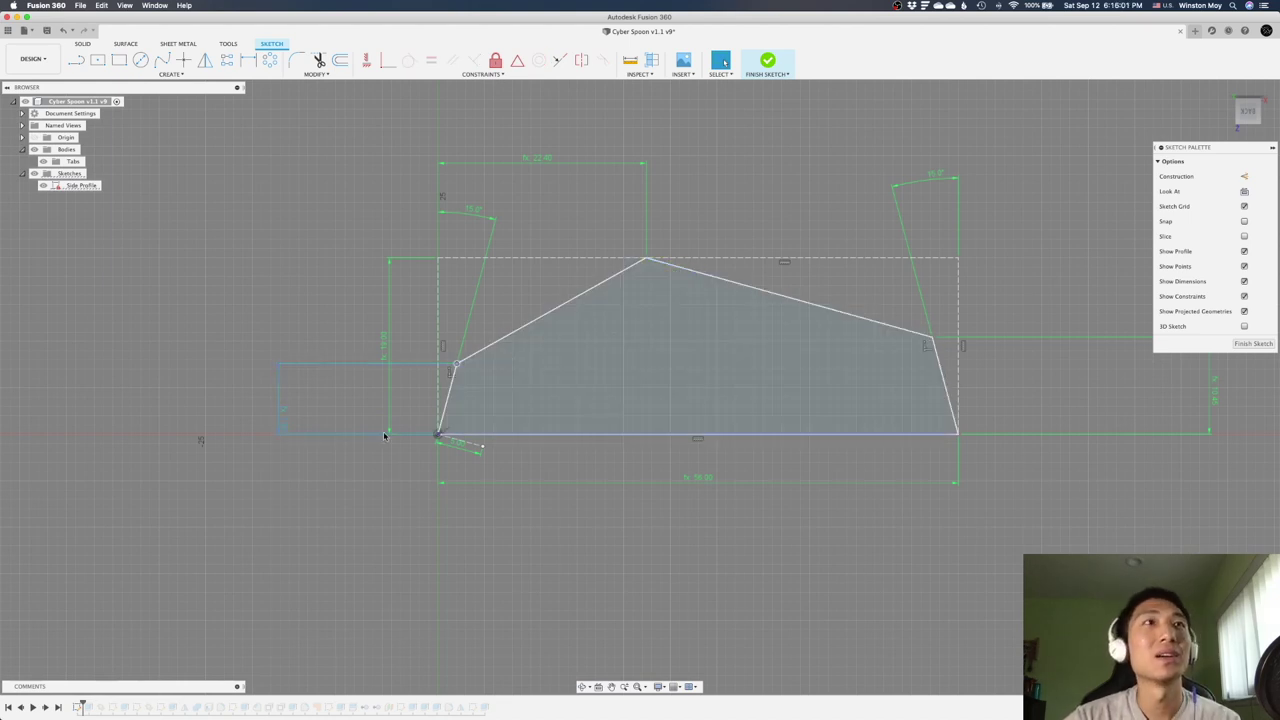
{"action": "double_click", "coordinate": [281, 425]}
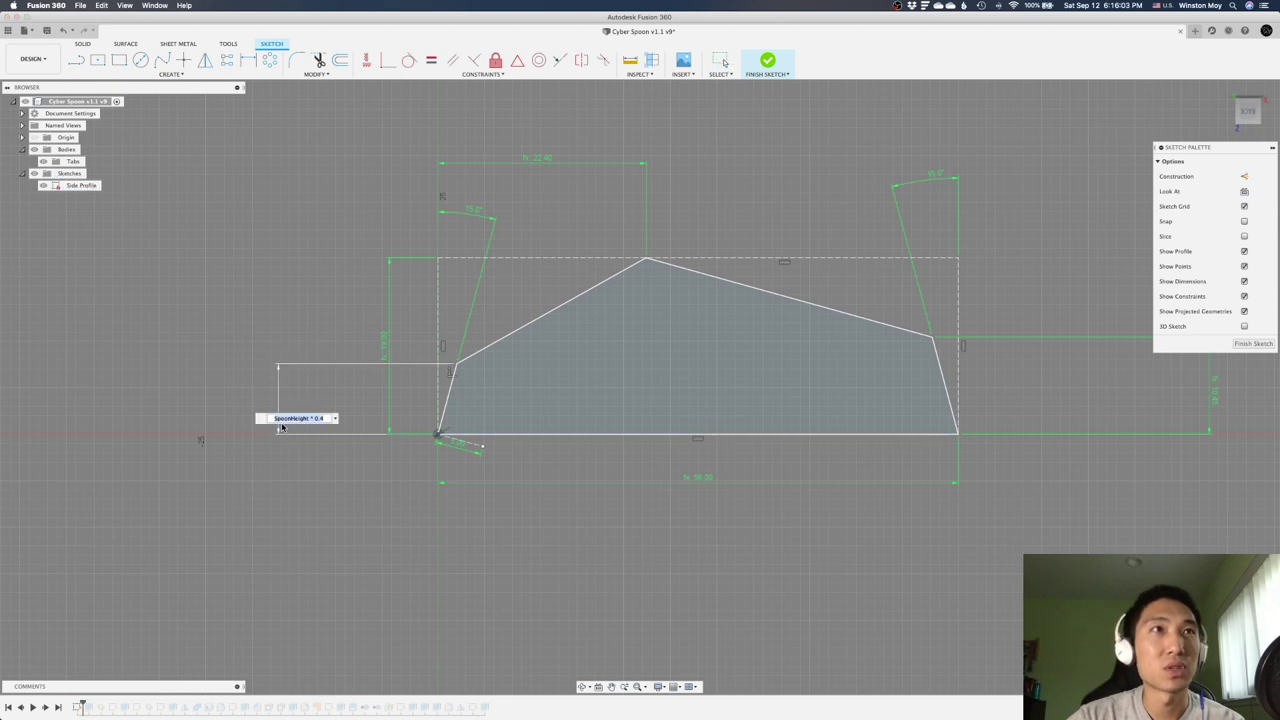
{"action": "scroll", "coordinate": [278, 495], "scroll_direction": "down", "scroll_amount": 2}
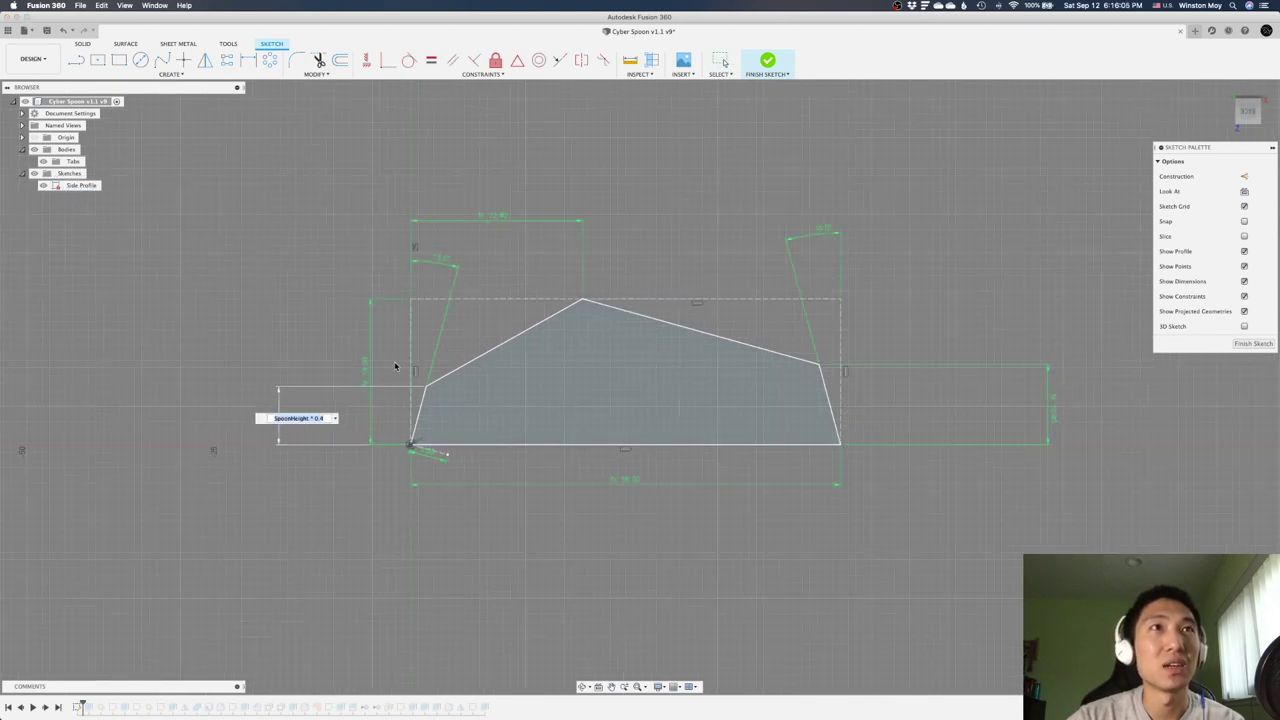
{"action": "key", "text": "Return"}
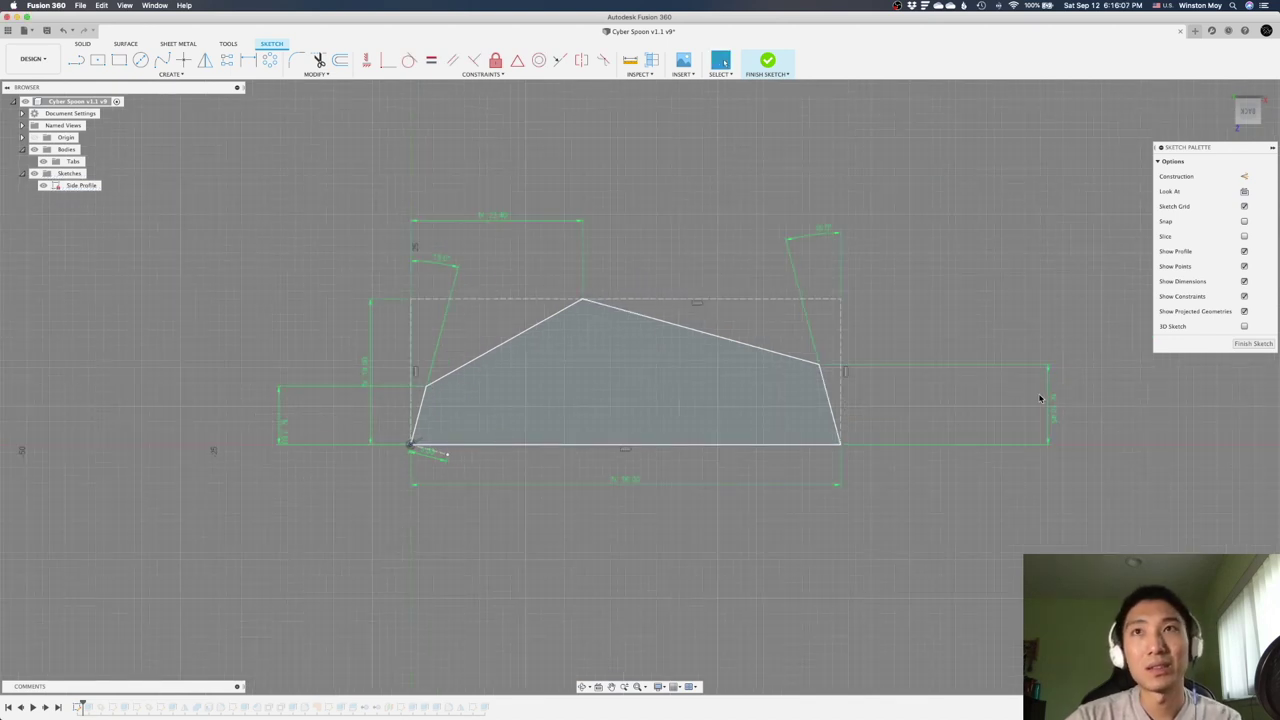
Inspect the expression driving the rear corner's height and check the angle dimensions at both ends of the profile.
{"action": "double_click", "coordinate": [1051, 404]}
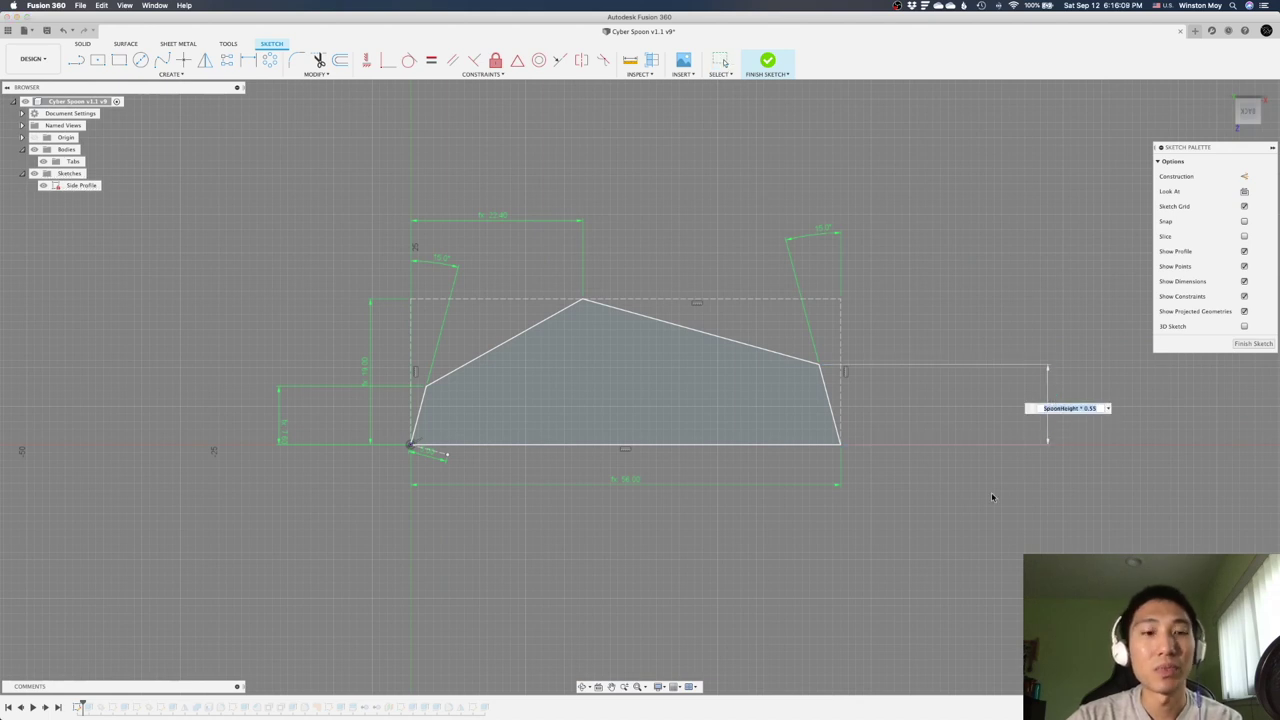
{"action": "key", "text": "Return"}
{"action": "left_click", "coordinate": [822, 227]}
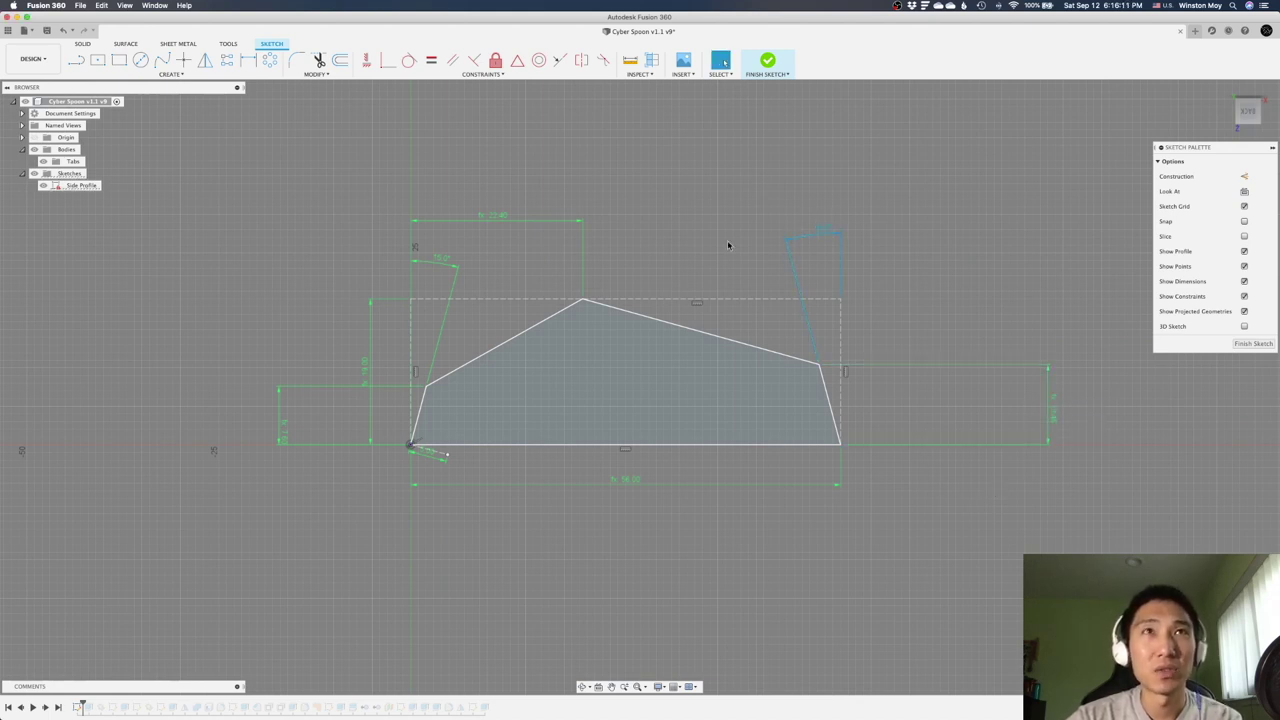
{"action": "left_click", "coordinate": [434, 267]}
Compare the sketch with the Cybertruck side view in Chrome and switch back to Fusion 360.
{"action": "key", "text": "ctrl+Up"}
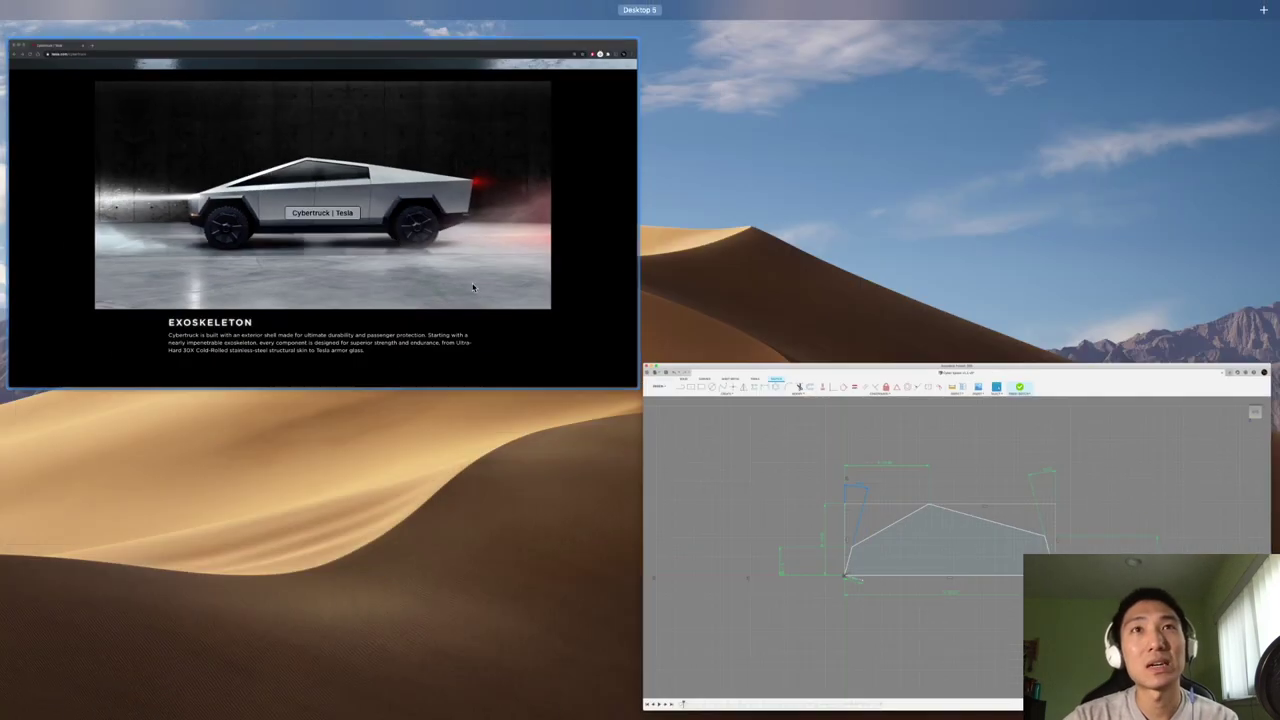
{"action": "left_click", "coordinate": [453, 299]}
{"action": "key", "text": "ctrl+alt+Return"}
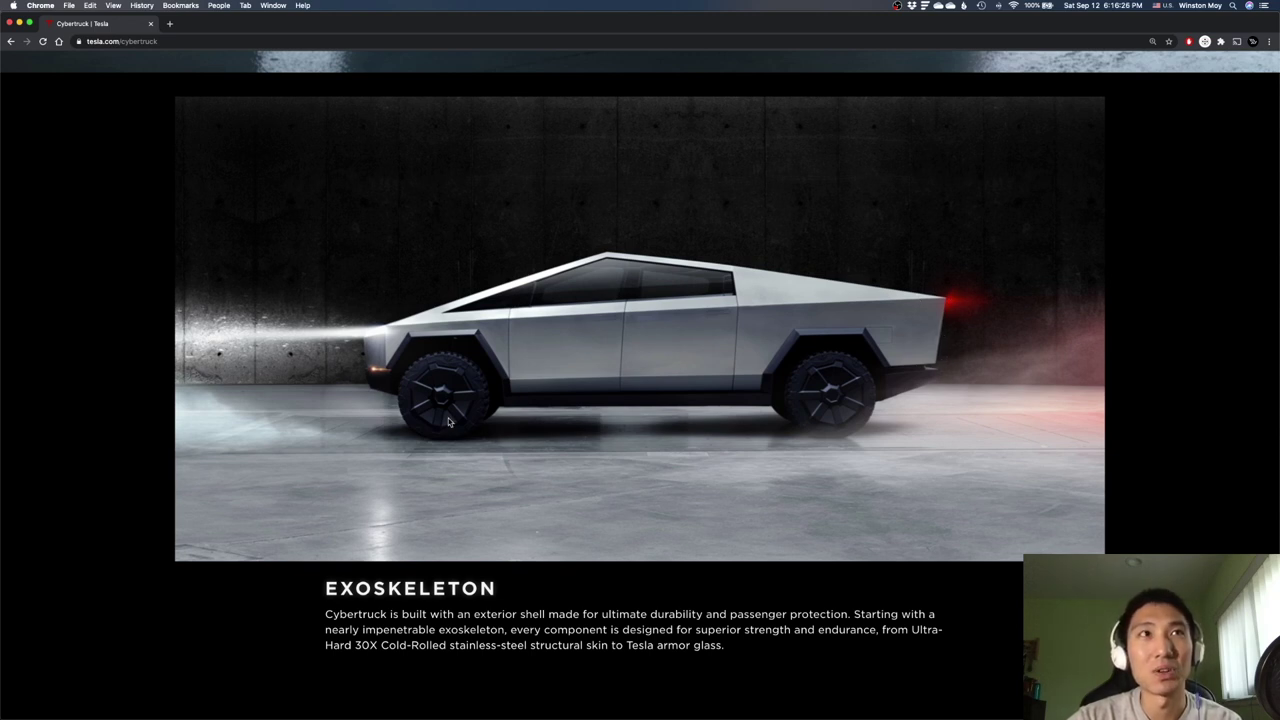
{"action": "key", "text": "ctrl+Up"}
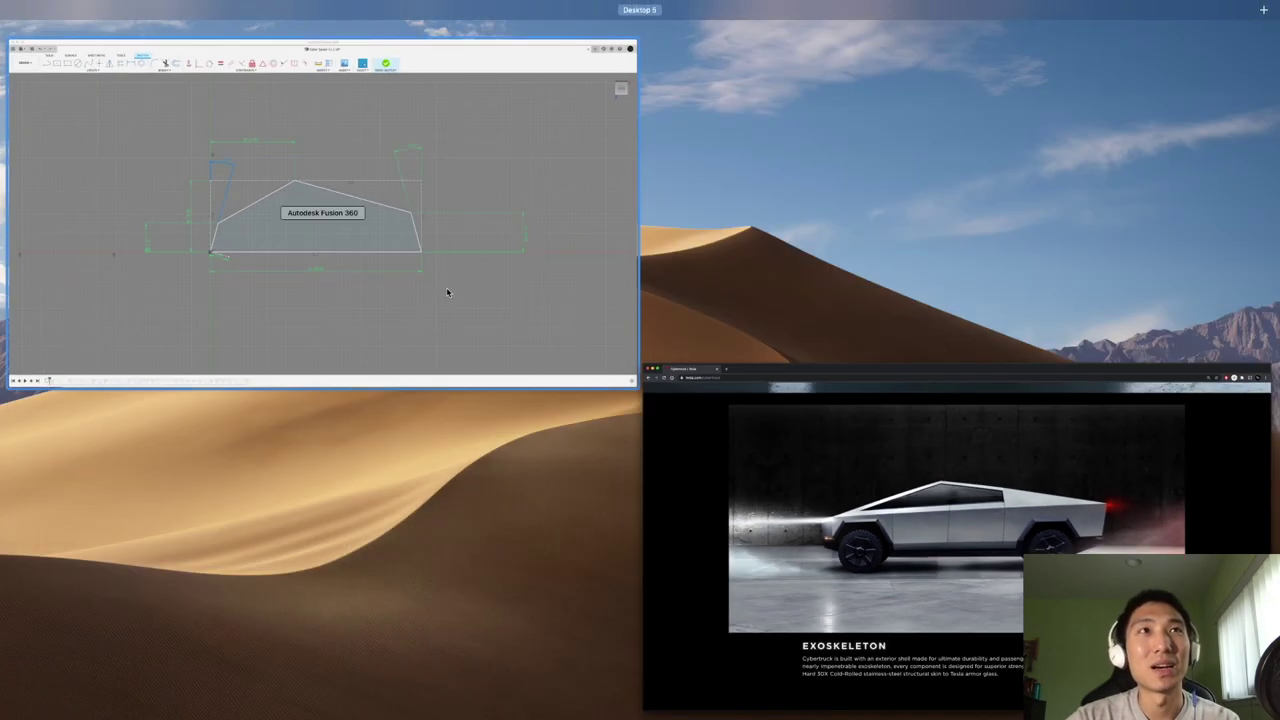
{"action": "left_click", "coordinate": [448, 293]}
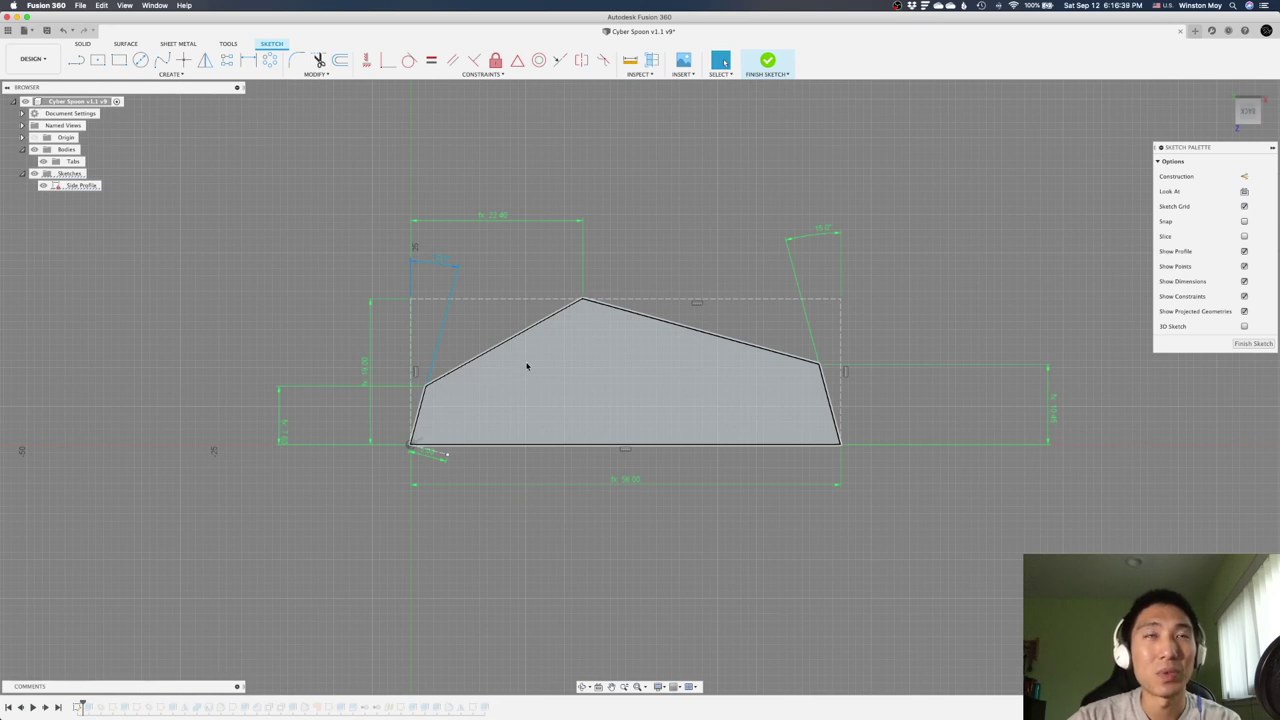
Inspect the expression for the roof peak's horizontal distance from the front and finish the Side Profile sketch.
{"action": "mouse_move", "coordinate": [599, 202]}
{"action": "middle_mouse_down", "text": "shift"}
{"action": "mouse_move", "coordinate": [591, 260]}
{"action": "mouse_move", "coordinate": [600, 232]}
{"action": "middle_mouse_up", "text": "shift"}
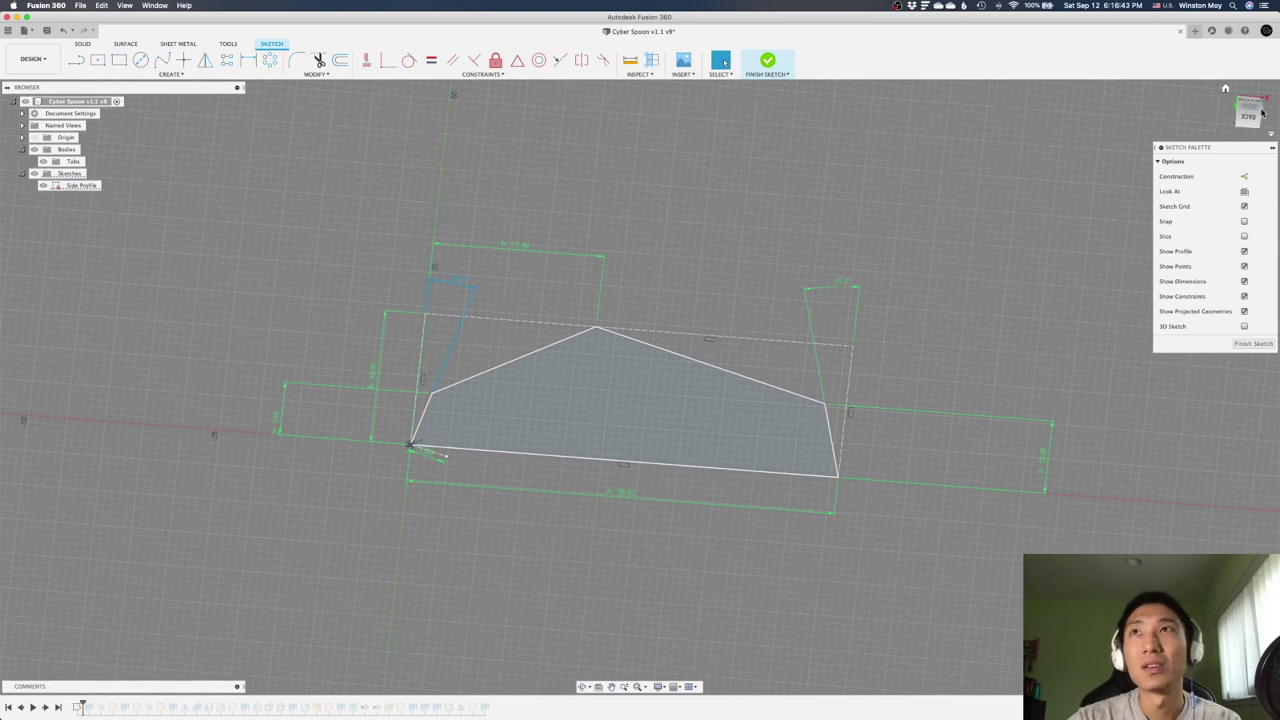
{"action": "left_click", "coordinate": [1260, 113]}
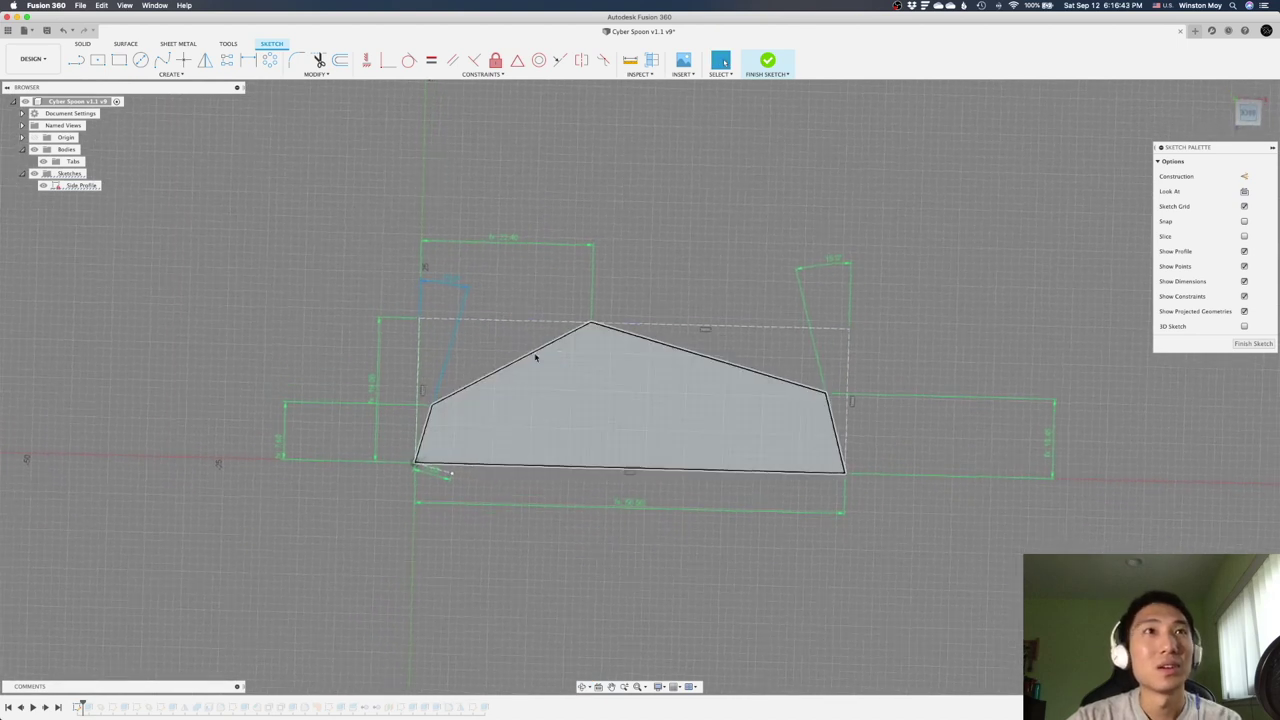
{"action": "double_click", "coordinate": [505, 242]}
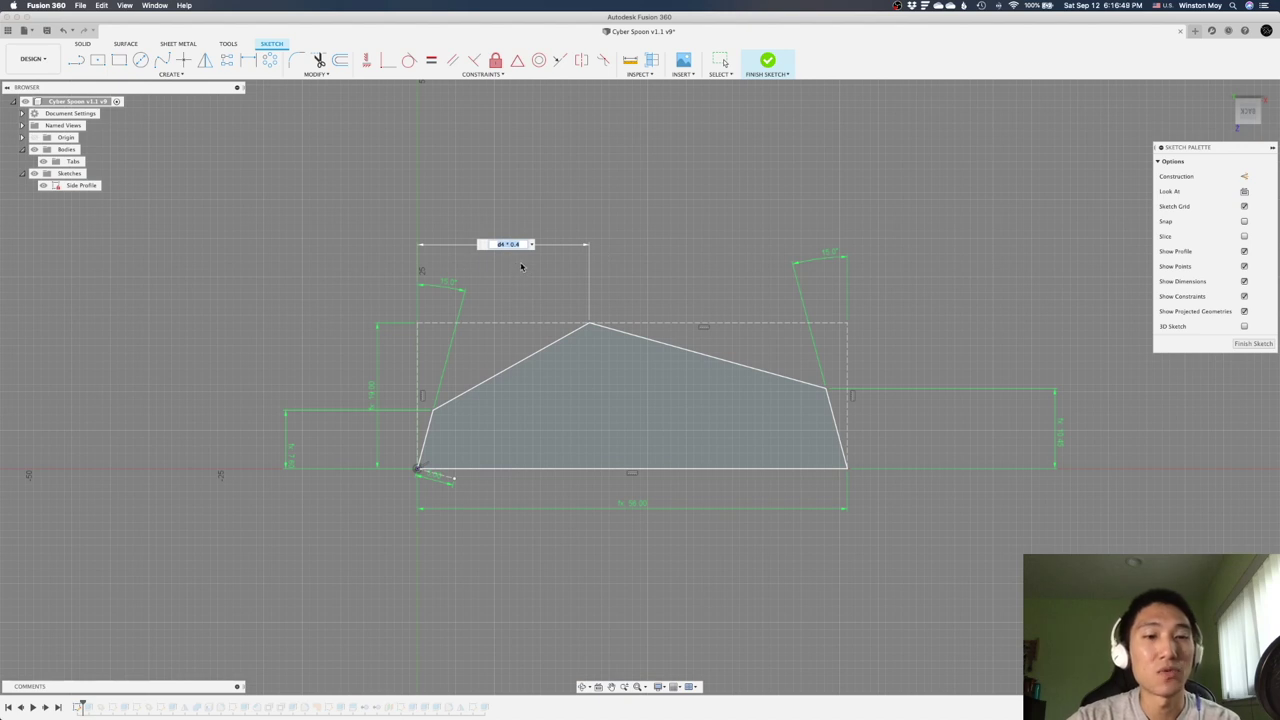
{"action": "key", "text": "Return"}
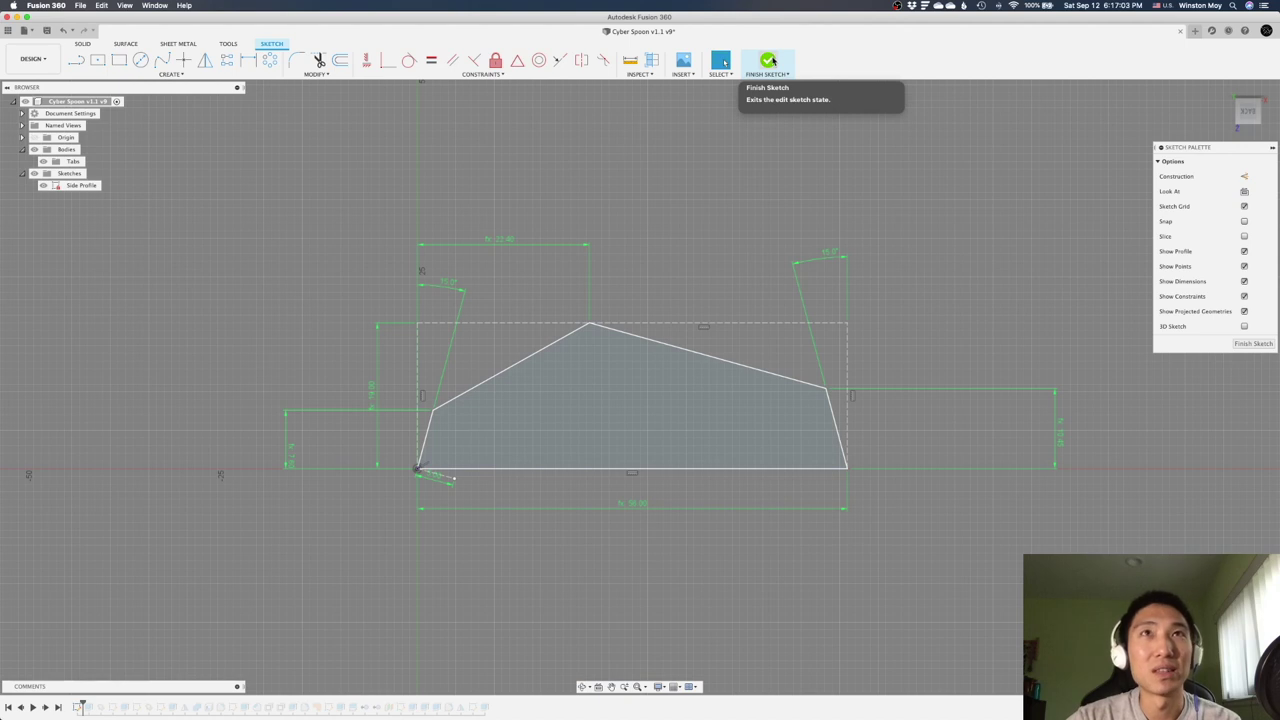
{"action": "left_click", "coordinate": [770, 62]}
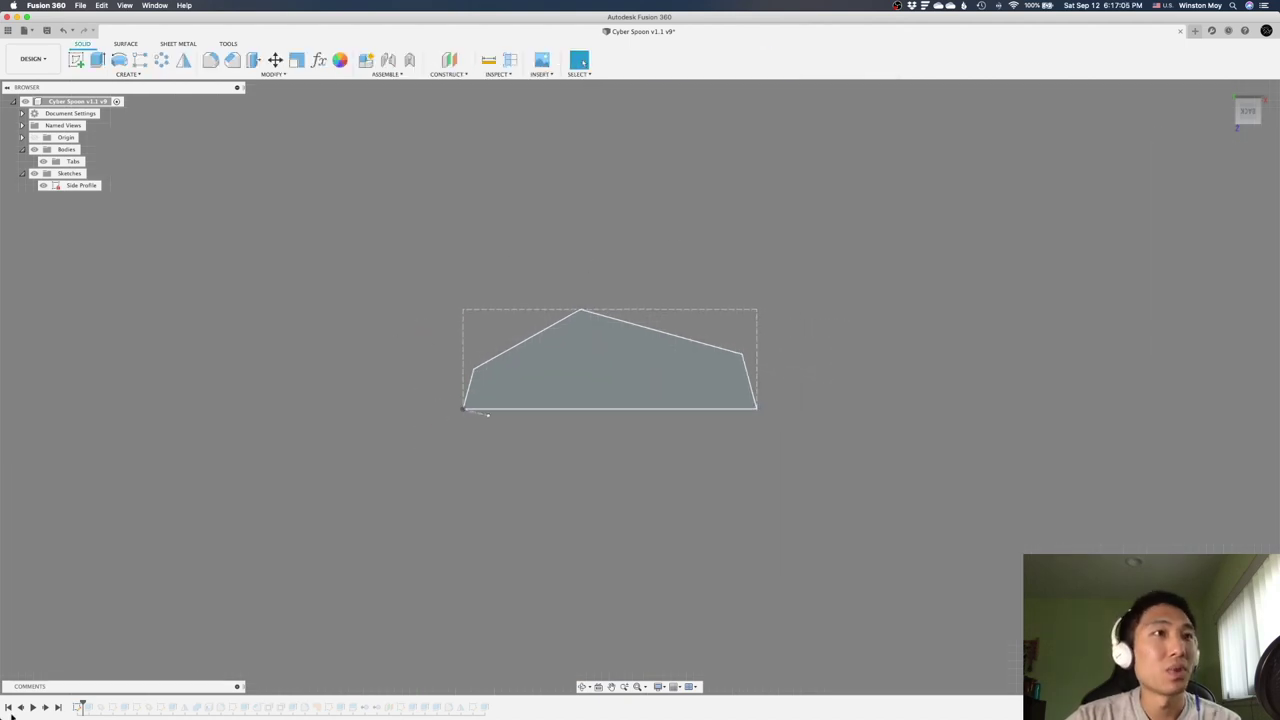
Roll the timeline forward to the first extrusion and check the SpoonWidth / 2 distance in its feature settings.
{"action": "left_click", "coordinate": [45, 708]}
{"action": "middle_click_drag", "start_coordinate": [400, 545], "coordinate": [315, 600], "text": "shift"}
{"action": "right_click", "coordinate": [90, 707]}
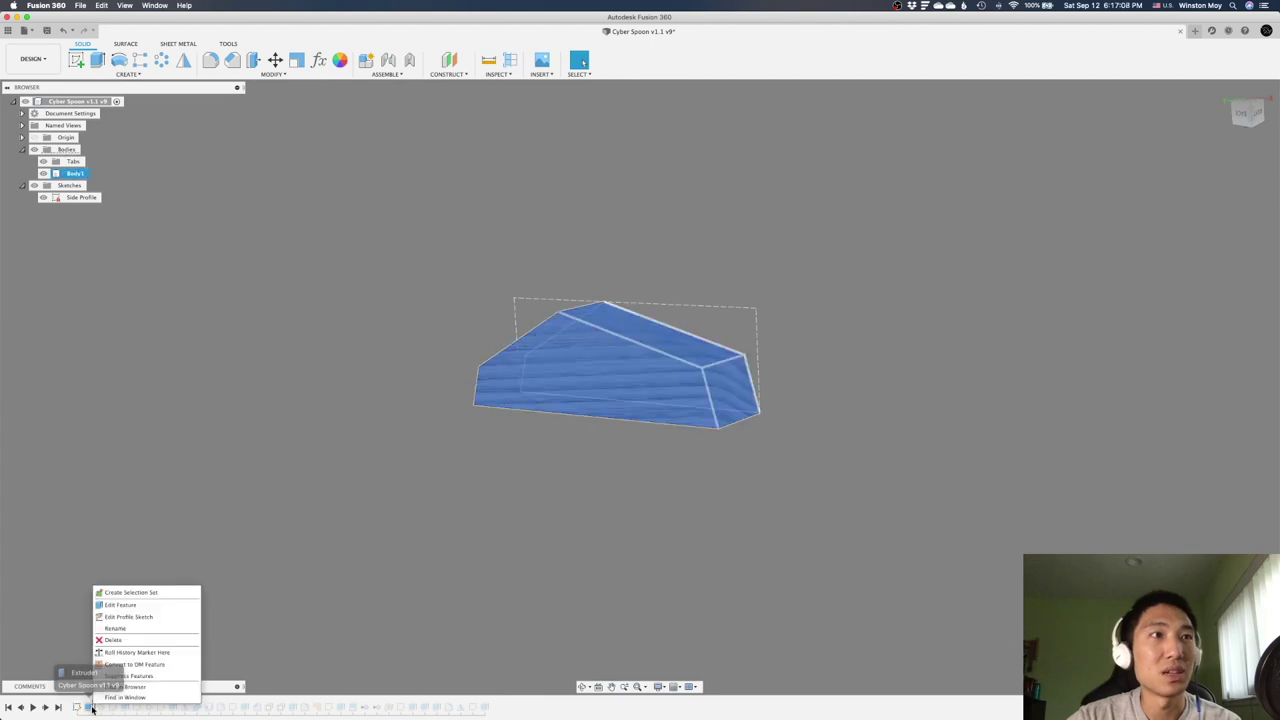
{"action": "left_click", "coordinate": [178, 604]}
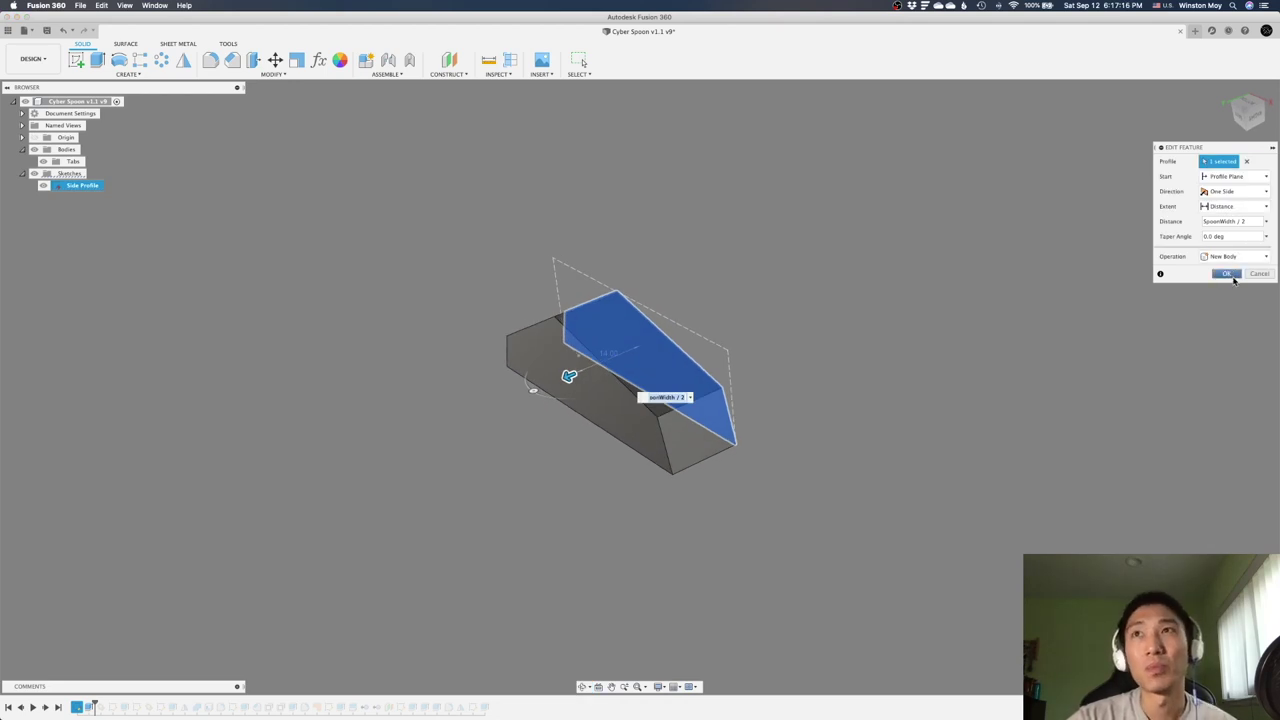
{"action": "left_click", "coordinate": [1229, 274]}
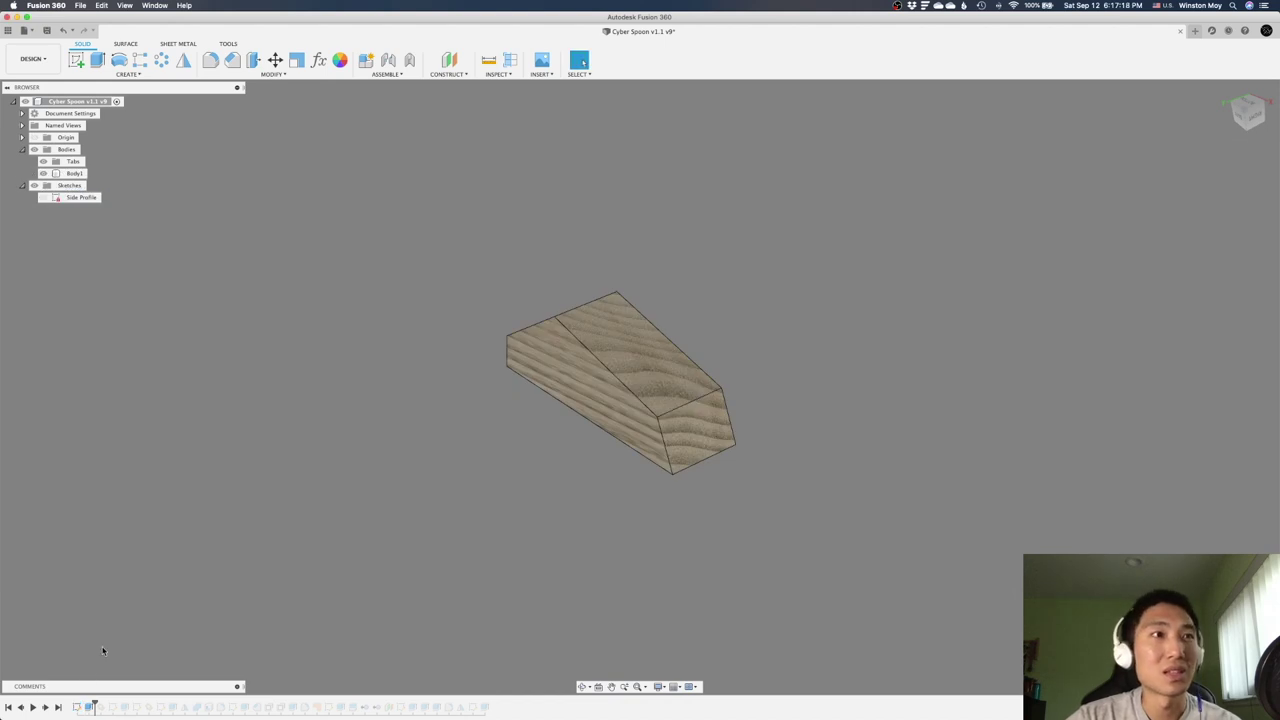
Roll the timeline forward to the construction plane, show Plane1 and examine it against the body's front face.
{"action": "left_click", "coordinate": [46, 708]}
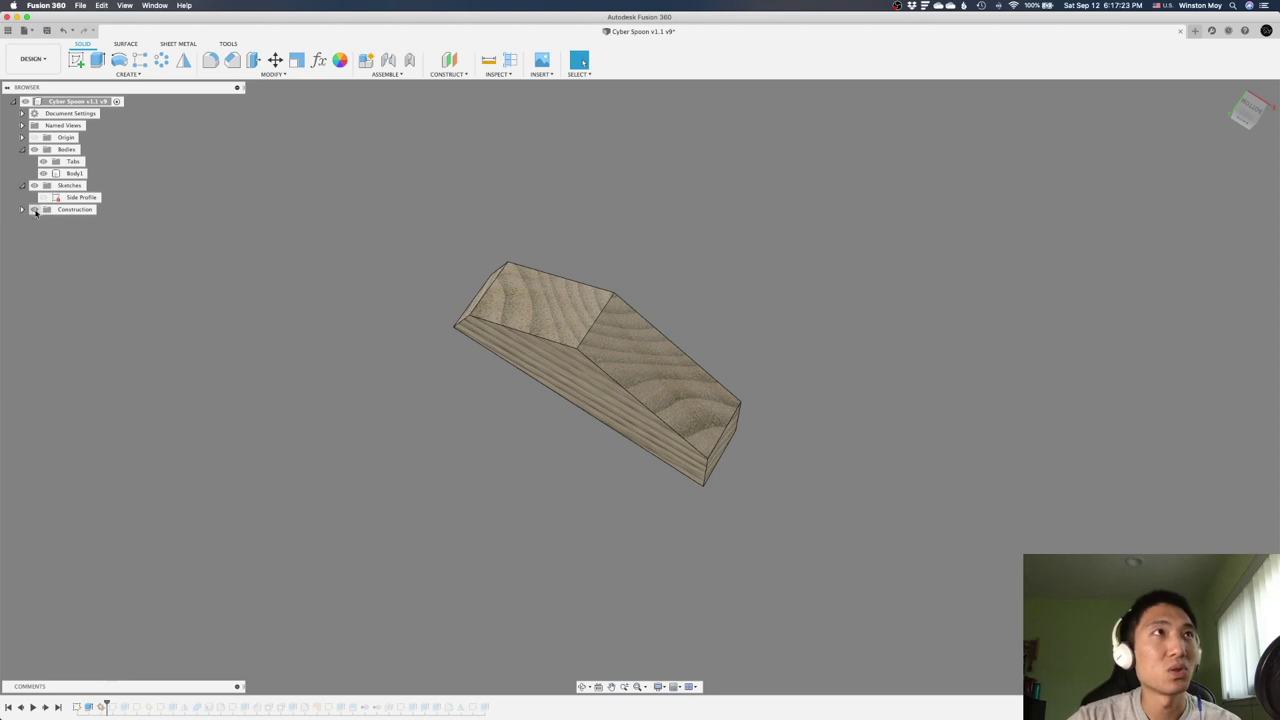
{"action": "left_click", "coordinate": [22, 210]}
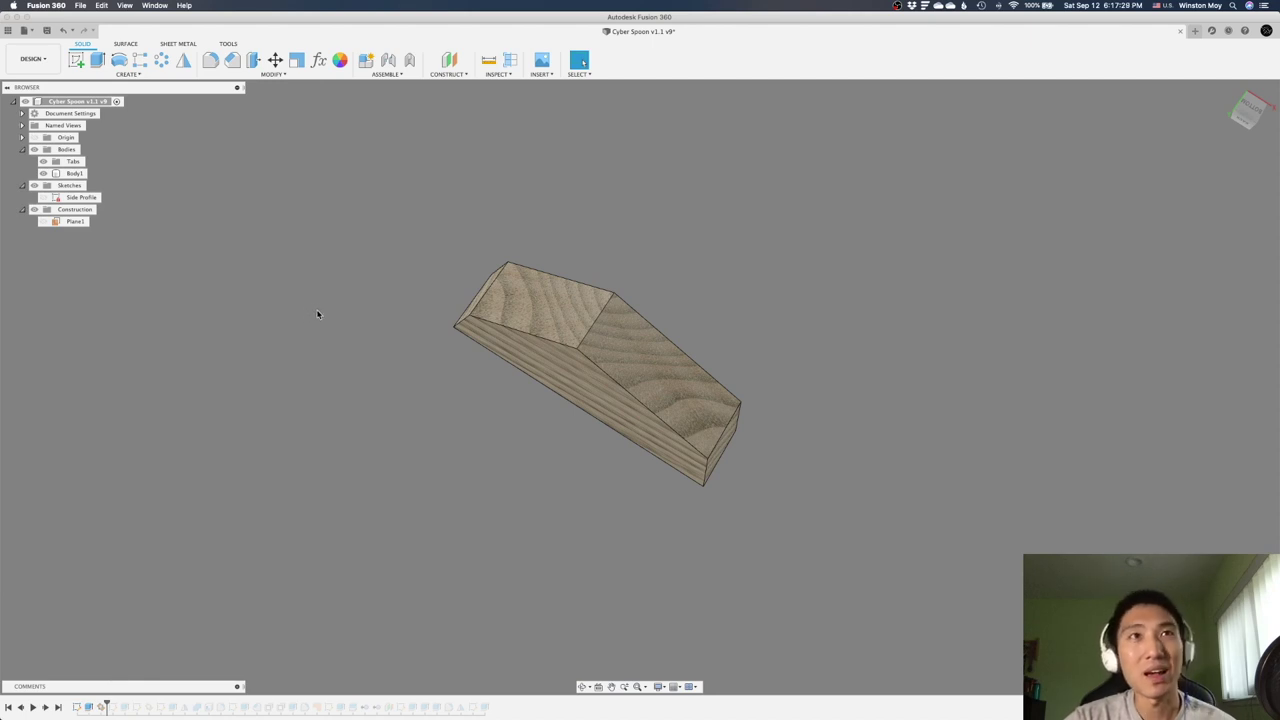
{"action": "middle_click_drag", "start_coordinate": [343, 317], "coordinate": [264, 391], "text": "shift"}
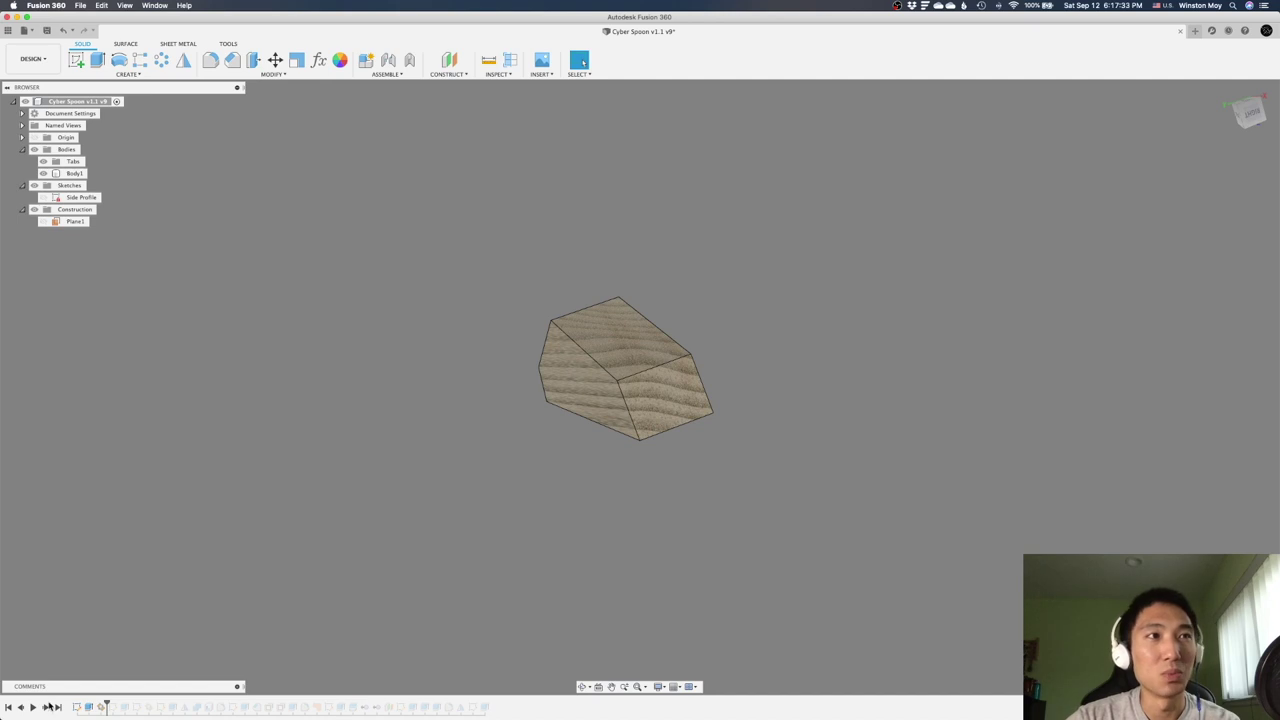
{"action": "middle_click_drag", "start_coordinate": [213, 369], "coordinate": [294, 380], "text": "shift"}
{"action": "scroll", "coordinate": [300, 352], "scroll_direction": "up", "scroll_amount": 3}
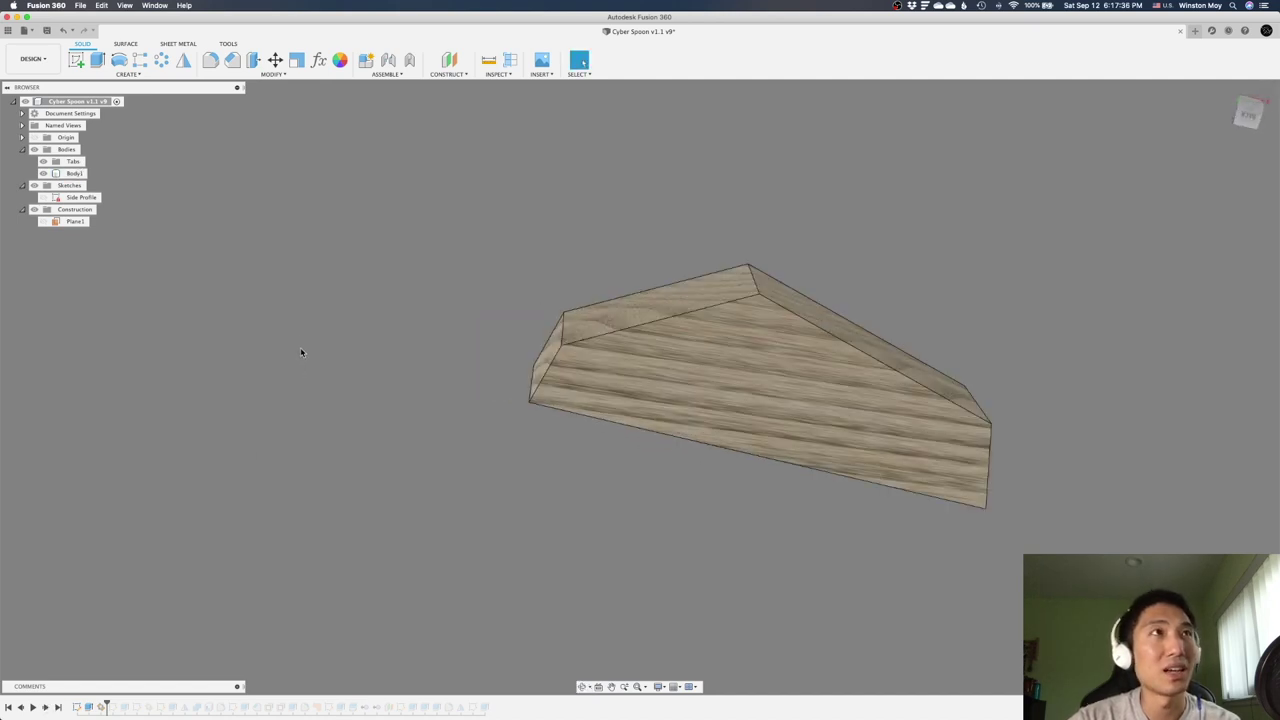
{"action": "left_click", "coordinate": [43, 221]}
{"action": "middle_click_drag", "start_coordinate": [506, 492], "coordinate": [566, 268], "text": "shift"}
{"action": "left_click", "coordinate": [566, 268]}
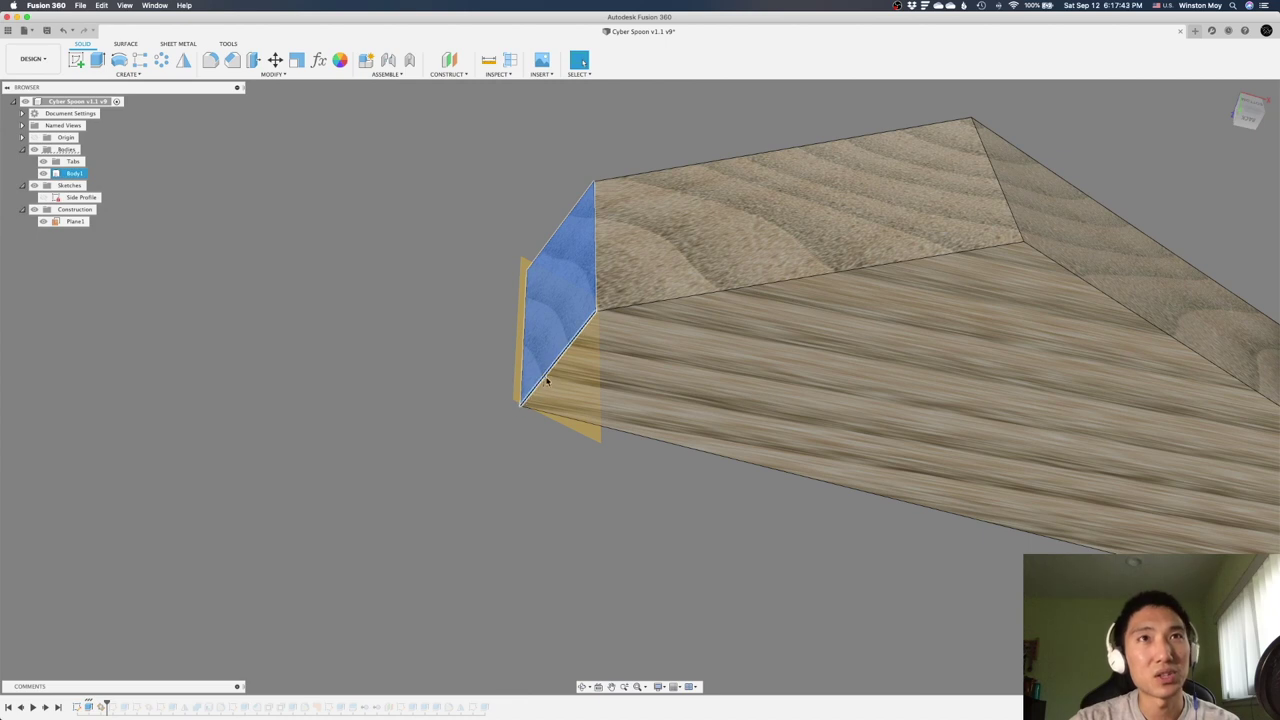
{"action": "middle_click_drag", "start_coordinate": [477, 457], "coordinate": [573, 488], "text": "shift"}
Compare the body's front end with the Cybertruck pictures in Chrome and switch back to Fusion 360.
{"action": "key", "text": "ctrl+Up"}
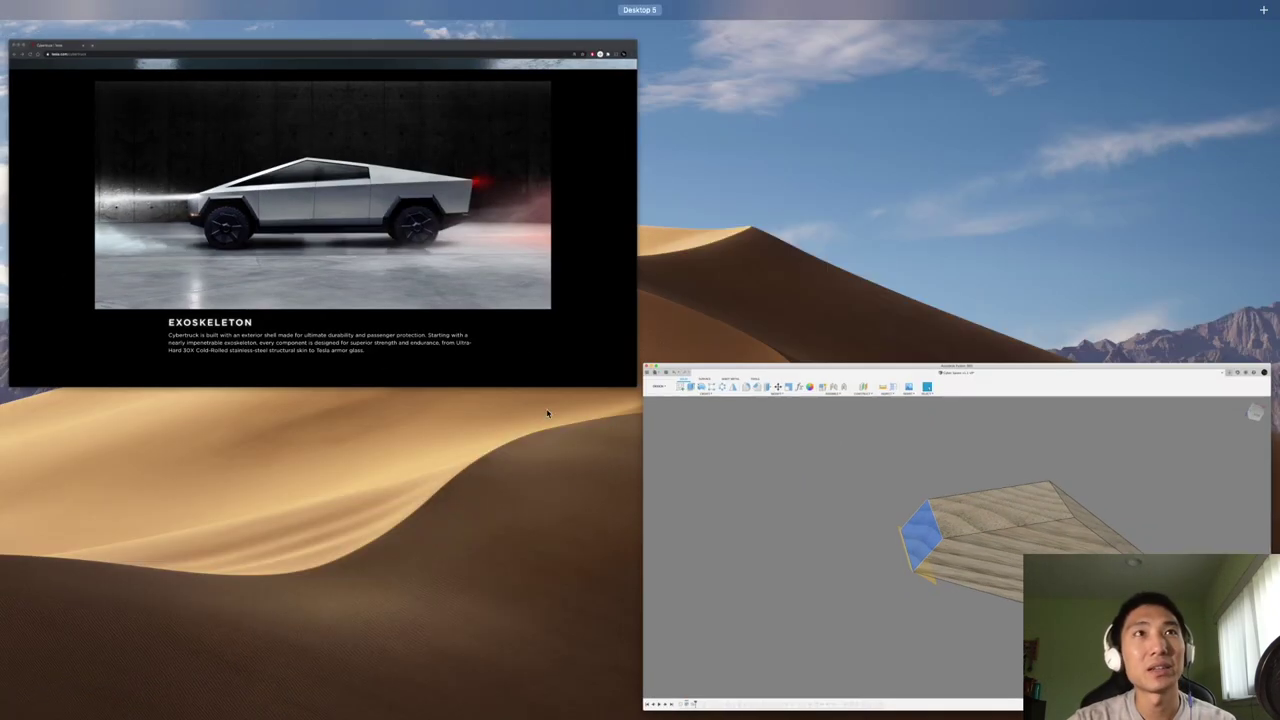
{"action": "left_click", "coordinate": [503, 342]}
{"action": "scroll", "coordinate": [627, 441], "scroll_direction": "down", "scroll_amount": 5}
{"action": "scroll", "coordinate": [628, 441], "scroll_direction": "down", "scroll_amount": 10}
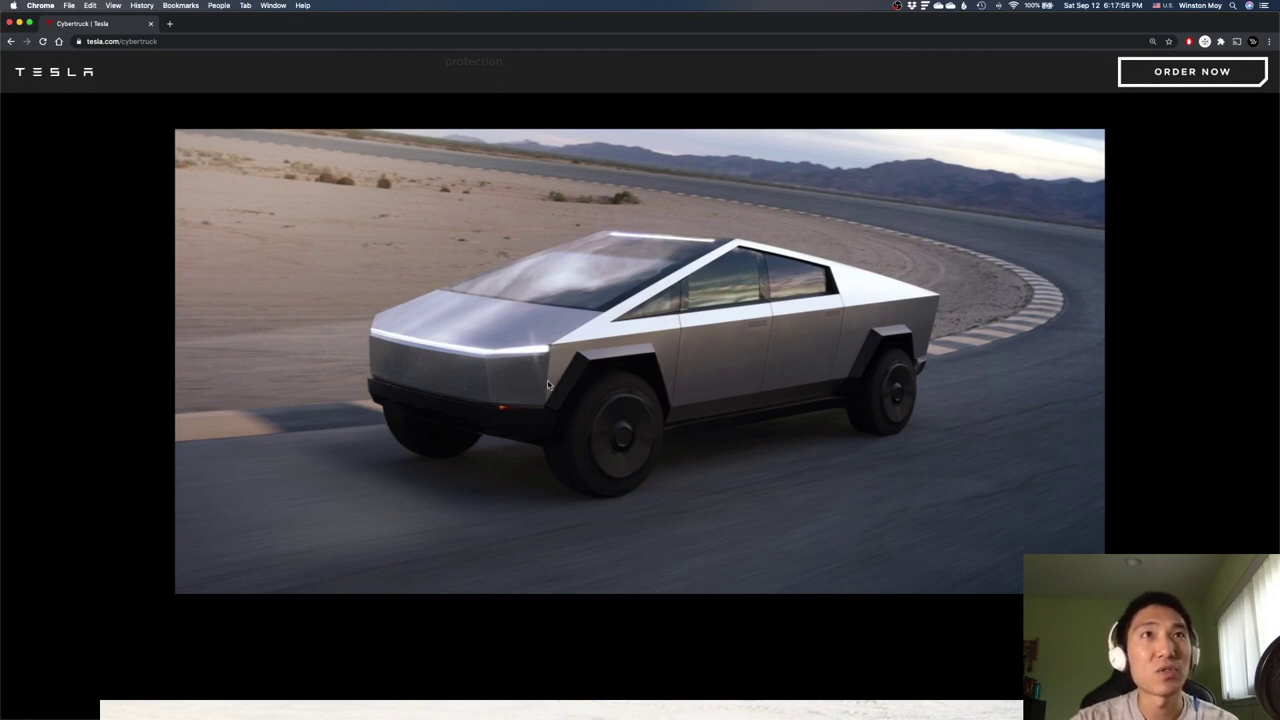
{"action": "scroll", "coordinate": [560, 395], "scroll_direction": "up", "scroll_amount": 5}
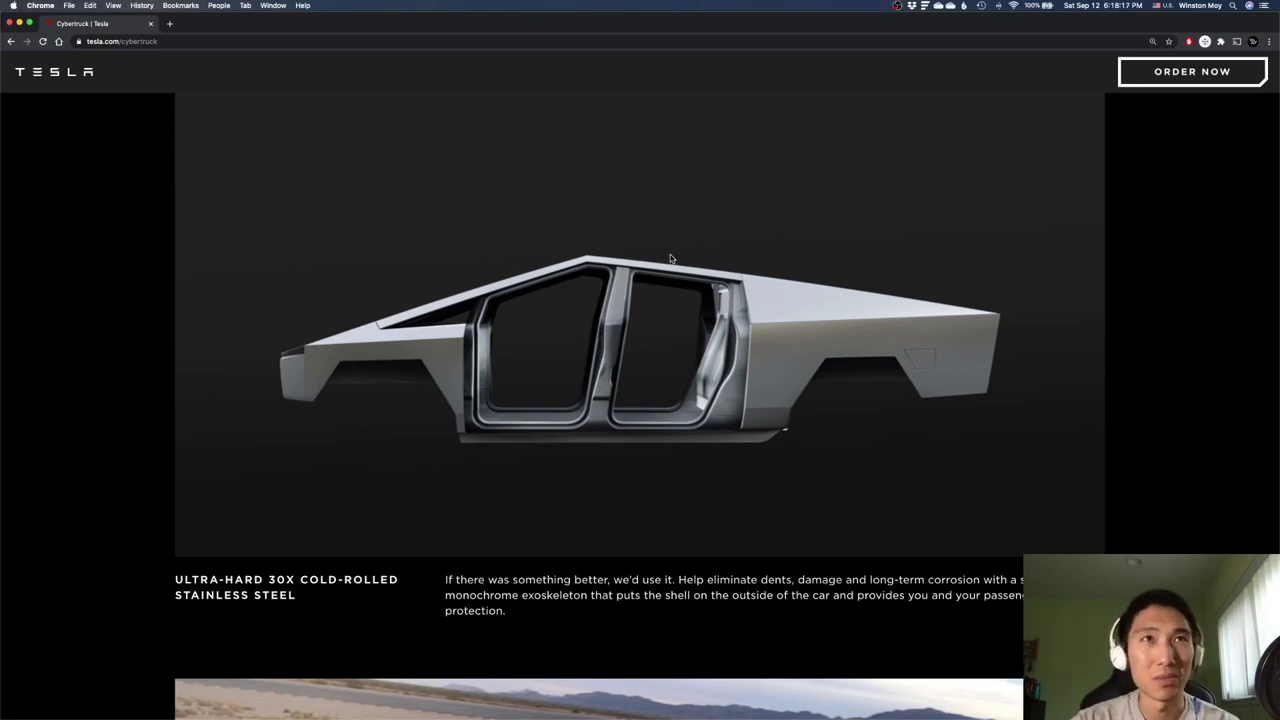
{"action": "key", "text": "ctrl+Up"}
{"action": "left_click", "coordinate": [569, 277]}
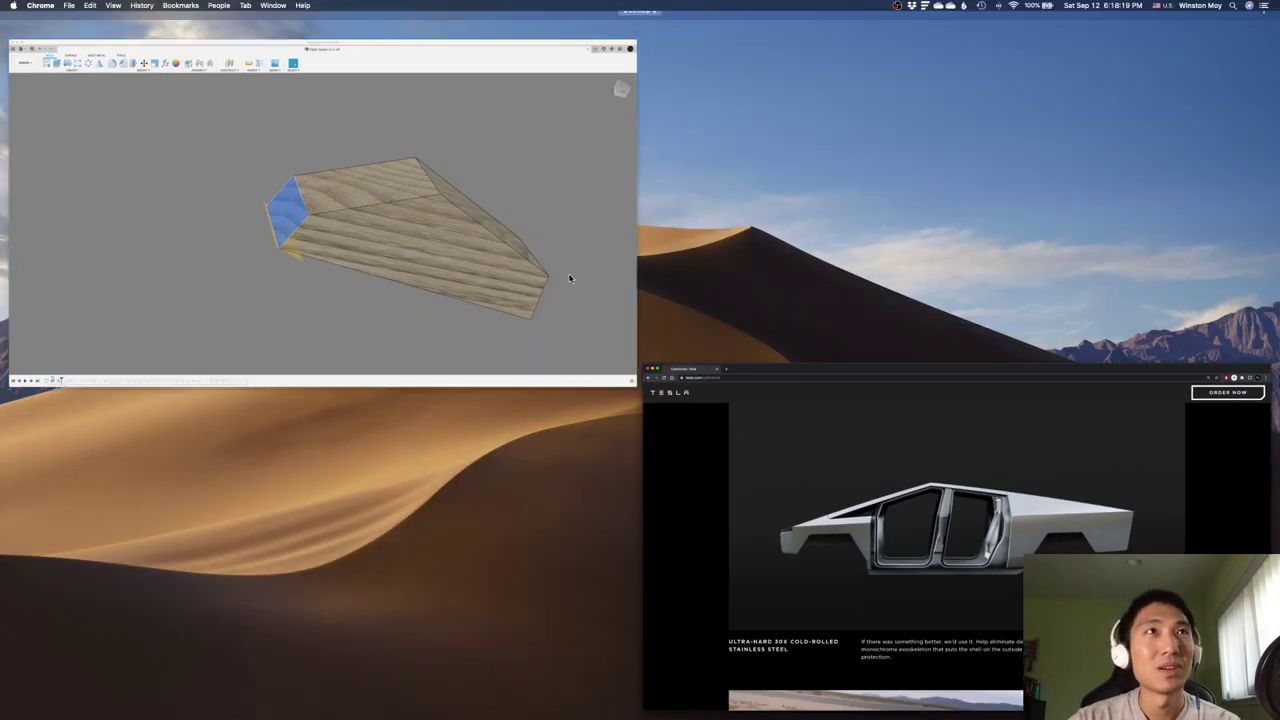
Examine how Plane1 sits along the lower edge of the front face, viewing it from the side and from underneath.
{"action": "middle_click_drag", "start_coordinate": [480, 345], "coordinate": [522, 247], "text": "shift"}
{"action": "left_click_drag", "start_coordinate": [522, 247], "coordinate": [543, 229]}
{"action": "key", "text": "Escape"}
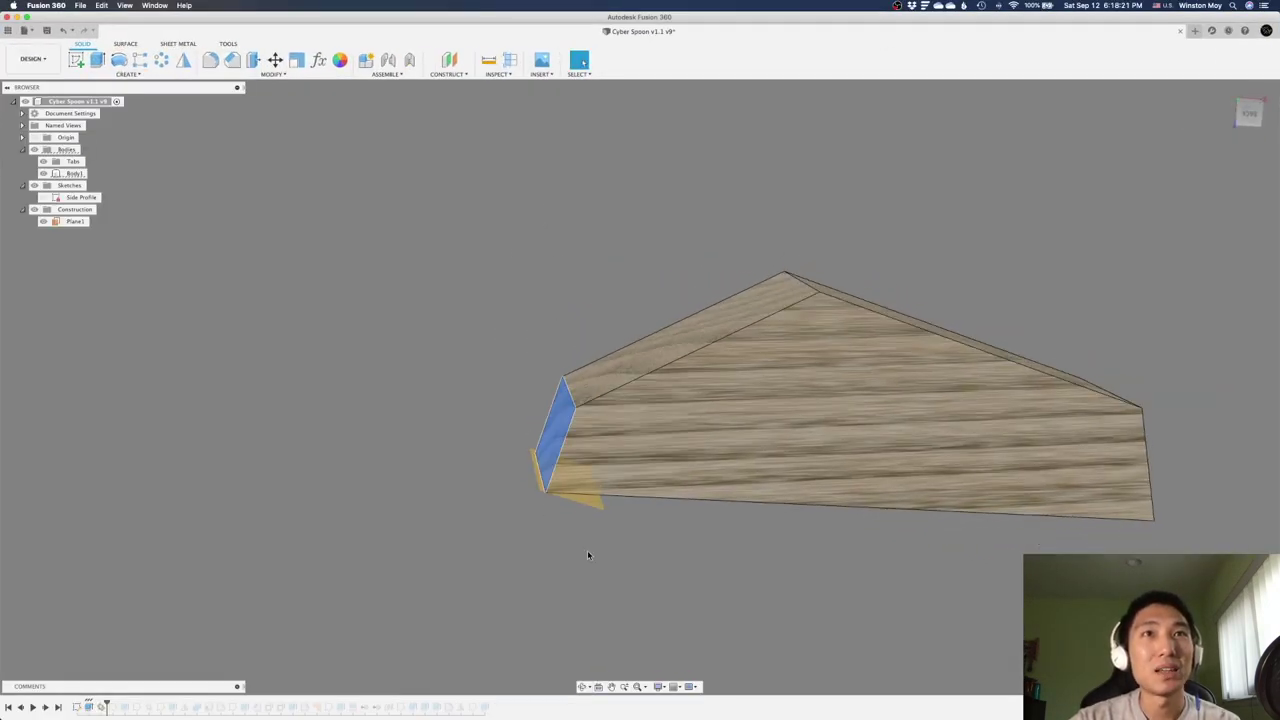
{"action": "left_click", "coordinate": [593, 505]}
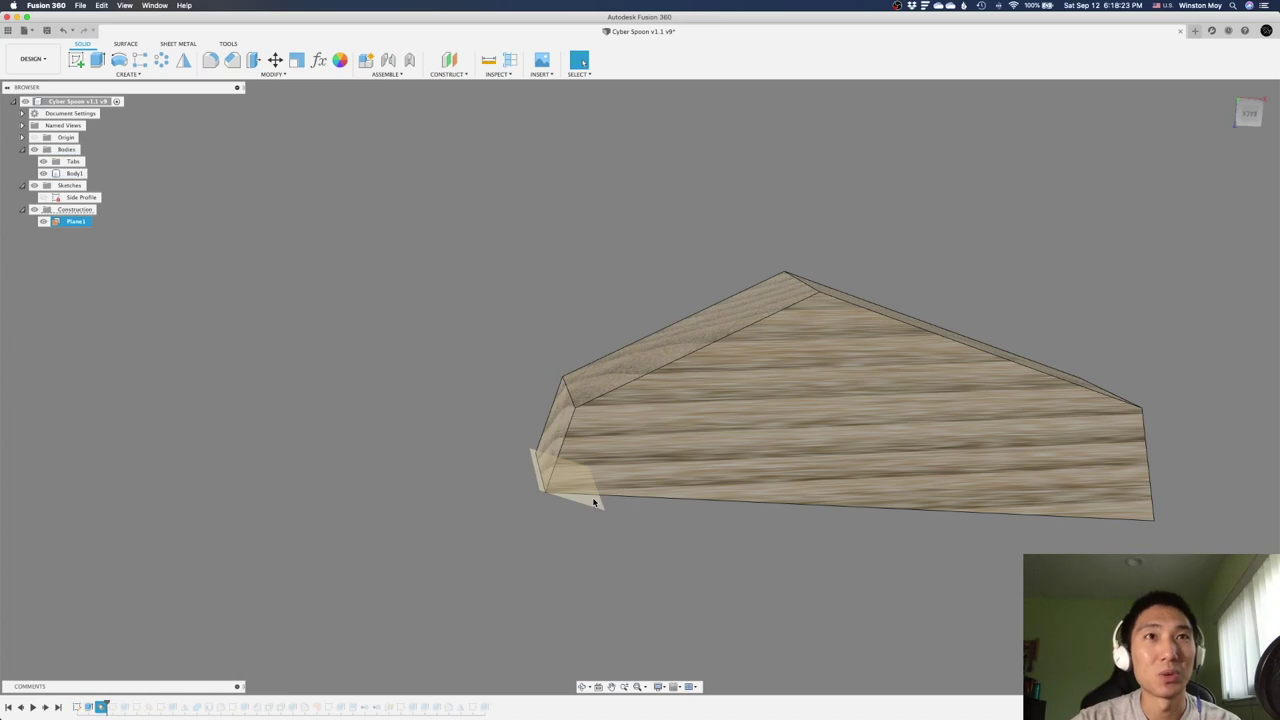
{"action": "left_click", "coordinate": [593, 502]}
{"action": "middle_click_drag", "start_coordinate": [552, 497], "coordinate": [820, 177], "text": "shift"}
{"action": "left_click", "coordinate": [603, 430]}
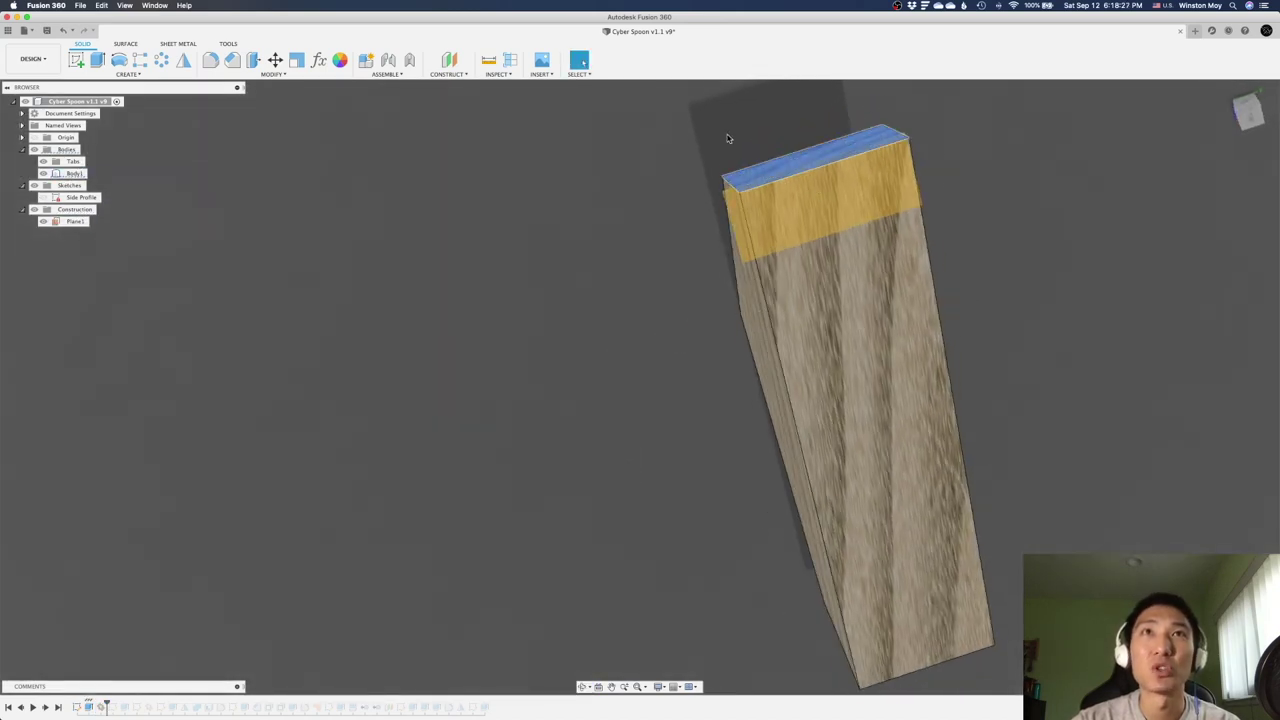
Roll the timeline forward past the front-end sketch and the cut at the front corner, and show the Frone End Sculpt sketch.
{"action": "left_click", "coordinate": [46, 706]}
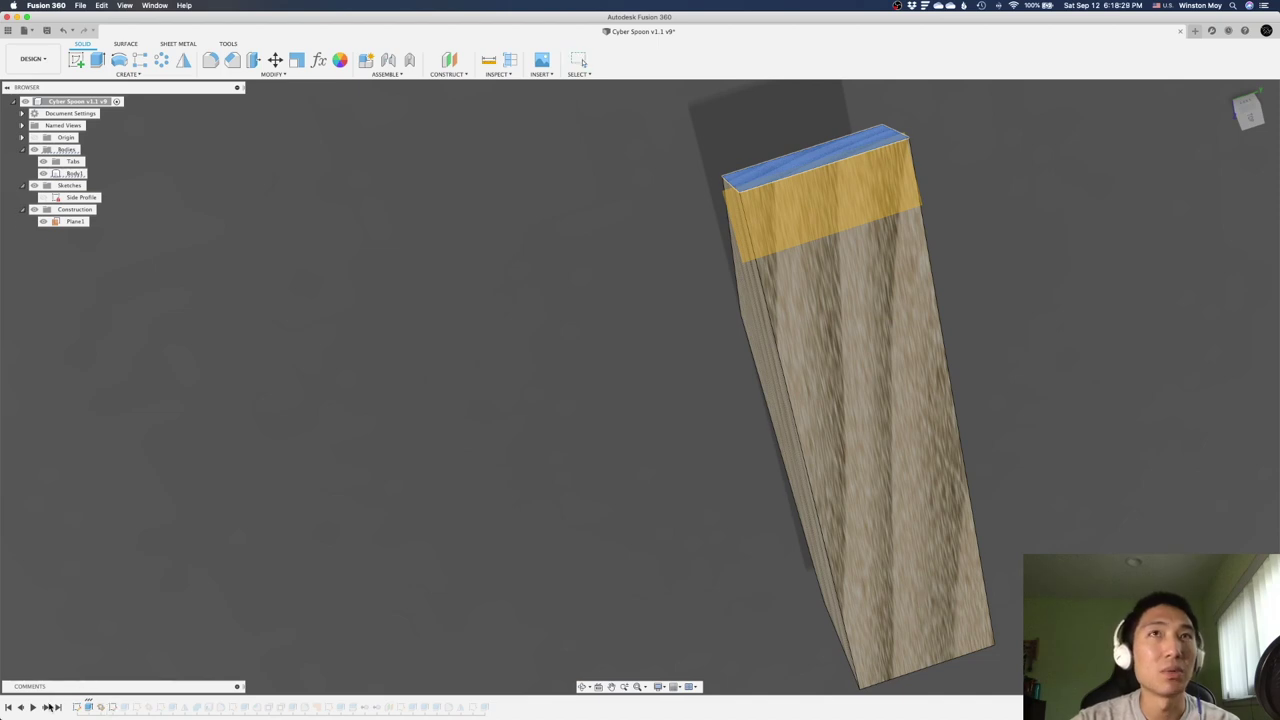
{"action": "left_click", "coordinate": [46, 706]}
{"action": "scroll", "coordinate": [308, 545], "scroll_direction": "down", "scroll_amount": 3}
{"action": "mouse_move", "coordinate": [308, 537]}
{"action": "middle_mouse_down", "text": "shift"}
{"action": "mouse_move", "coordinate": [304, 555]}
{"action": "mouse_move", "coordinate": [766, 401]}
{"action": "middle_mouse_up", "text": "shift"}
{"action": "key", "text": "Escape"}
{"action": "left_click", "coordinate": [704, 414]}
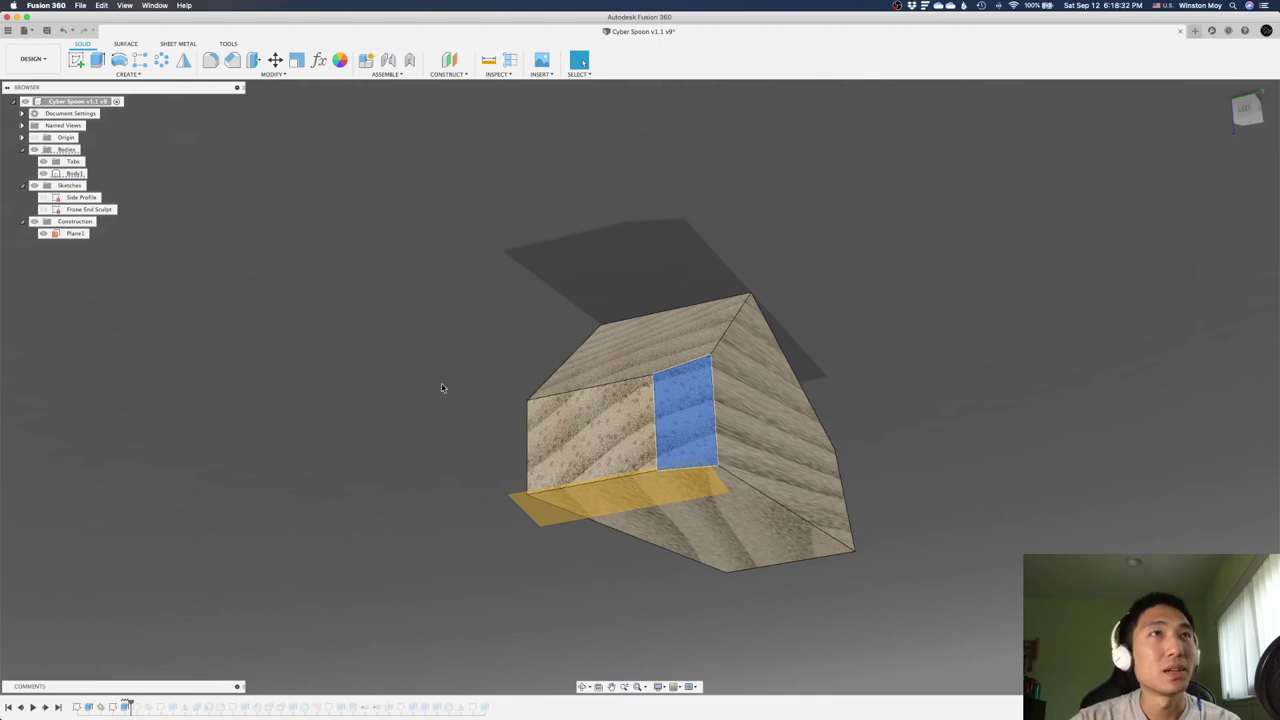
{"action": "middle_click_drag", "start_coordinate": [505, 440], "coordinate": [668, 588], "text": "shift"}
{"action": "left_click", "coordinate": [608, 560]}
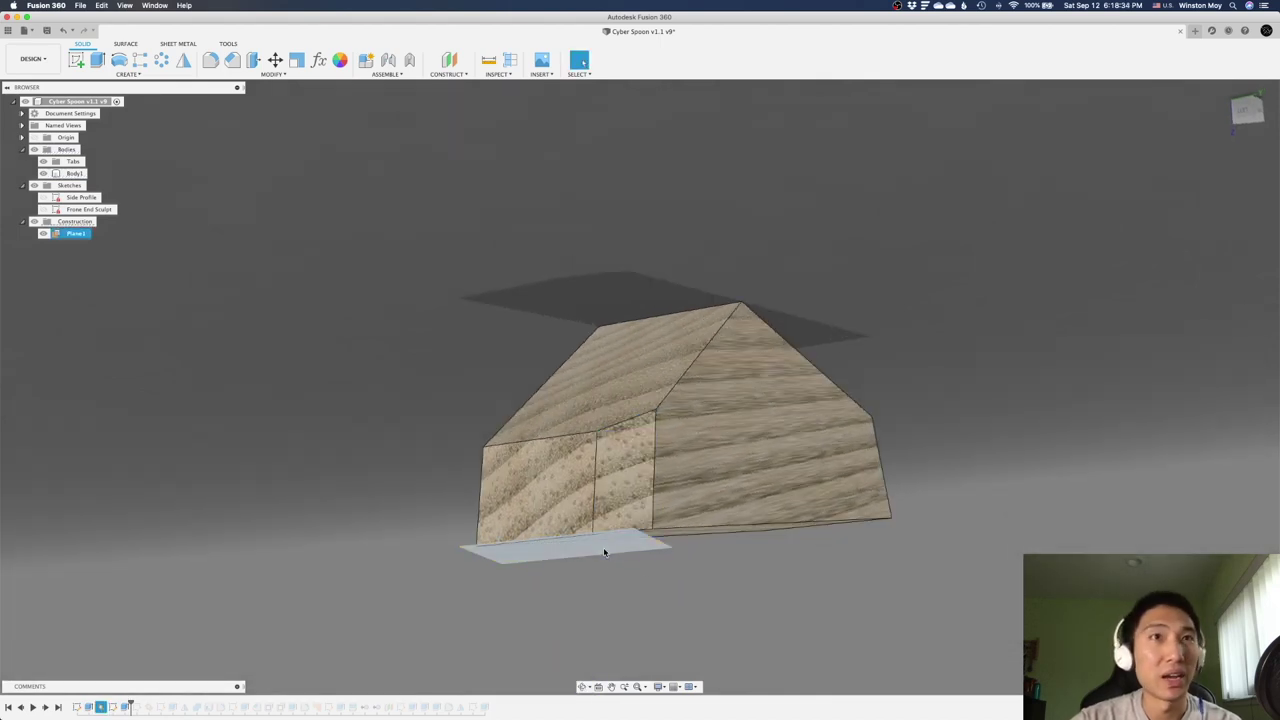
{"action": "left_click", "coordinate": [43, 209]}
{"action": "mouse_move", "coordinate": [171, 286]}
{"action": "middle_mouse_down", "text": "shift"}
{"action": "mouse_move", "coordinate": [145, 298]}
{"action": "mouse_move", "coordinate": [265, 309]}
{"action": "mouse_move", "coordinate": [238, 337]}
{"action": "middle_mouse_up", "text": "shift"}
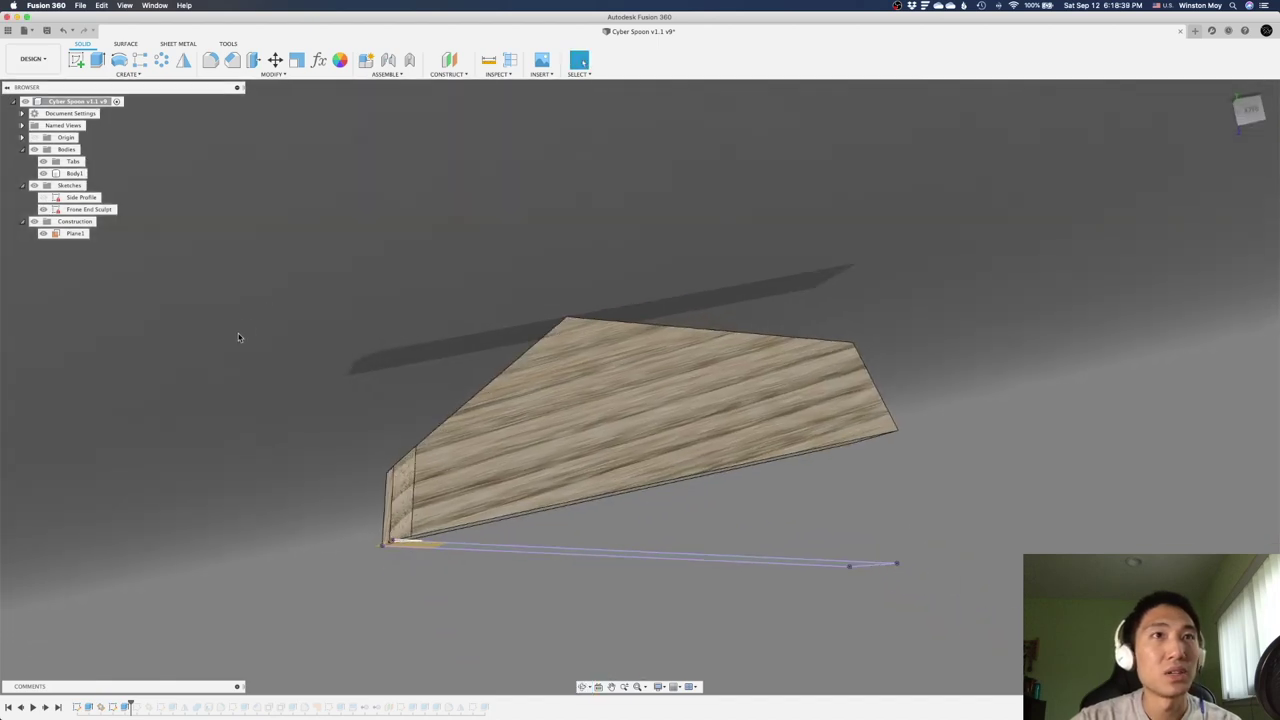
Open the Side Profile sketch, inspect the short construction line perpendicular to the front edge, and finish the sketch.
{"action": "right_click", "coordinate": [76, 199]}
{"action": "left_click", "coordinate": [100, 229]}
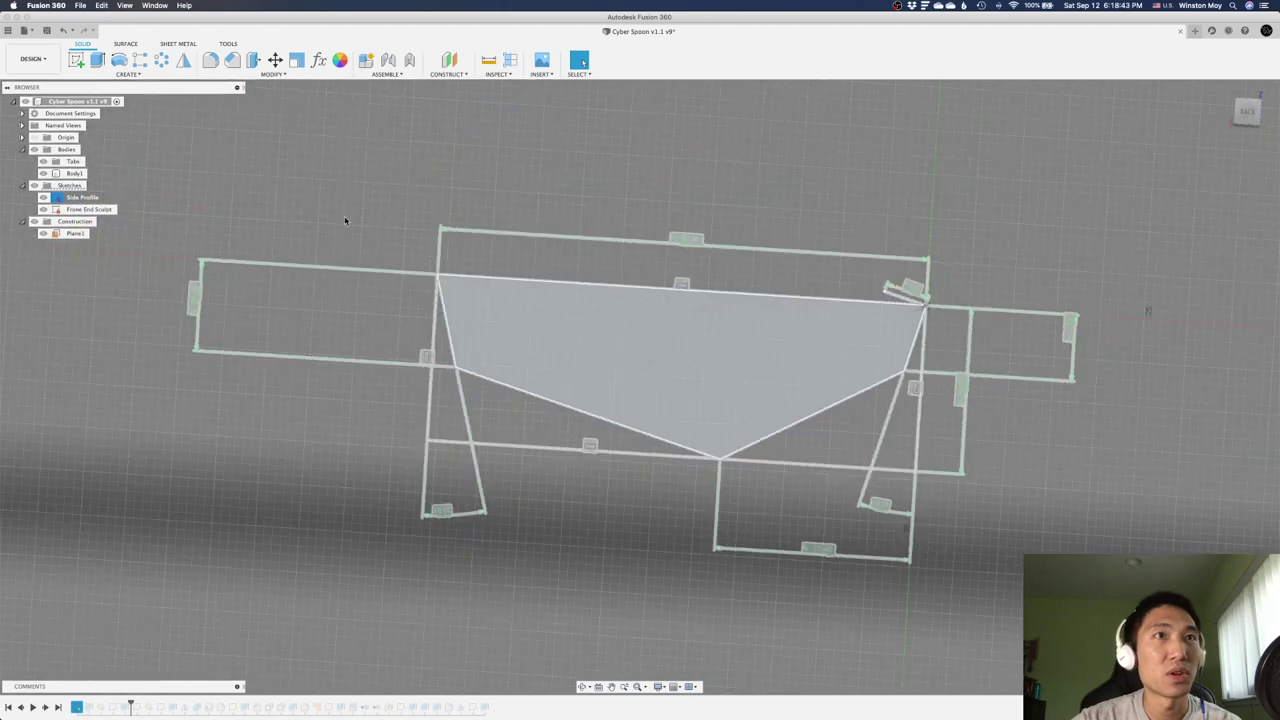
{"action": "scroll", "coordinate": [820, 294], "scroll_direction": "up", "scroll_amount": 5}
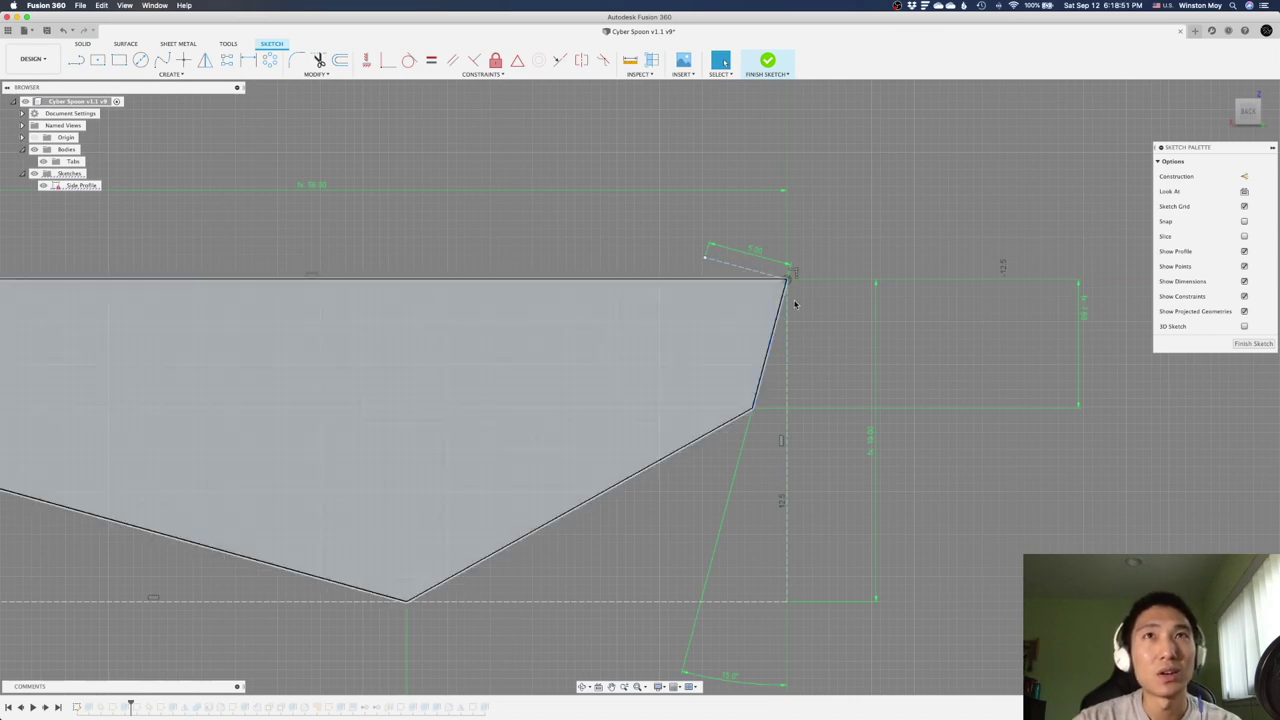
{"action": "left_click", "coordinate": [768, 62]}
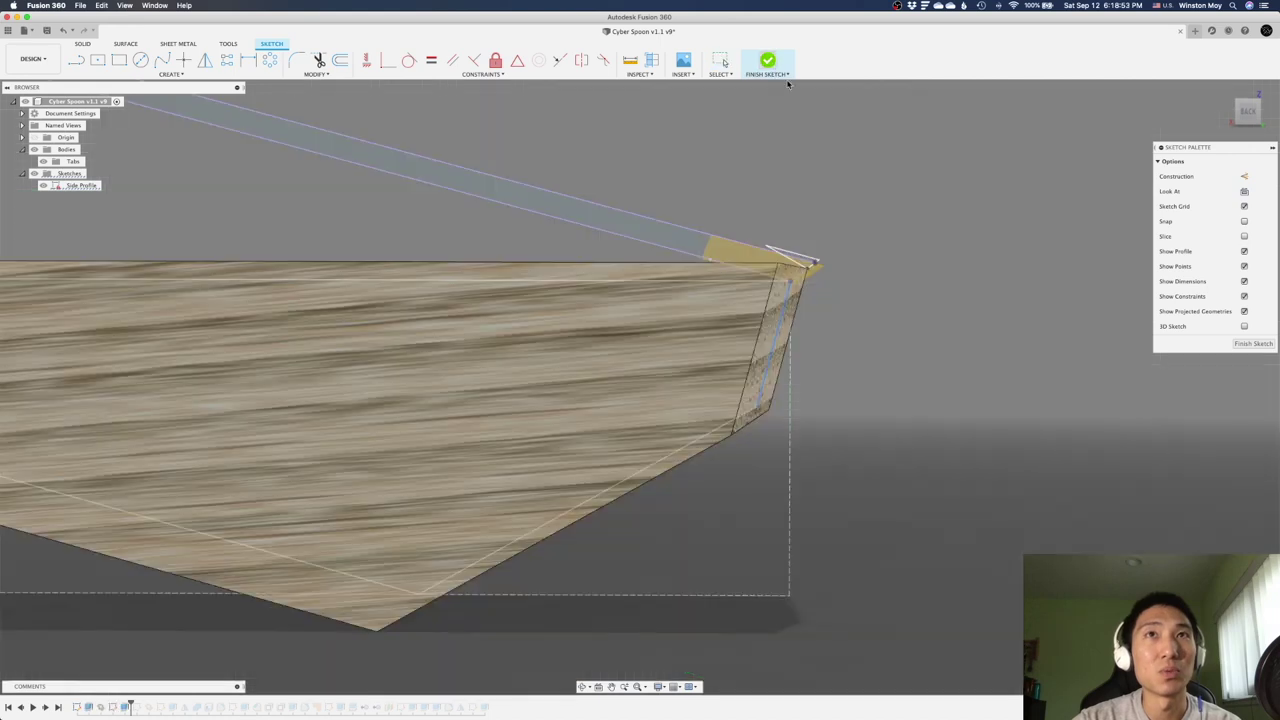
Hide the Frone End Sculpt sketch and Plane1 to examine the construction line meeting the front face's lower edge.
{"action": "middle_click_drag", "start_coordinate": [360, 563], "coordinate": [377, 564], "text": "shift"}
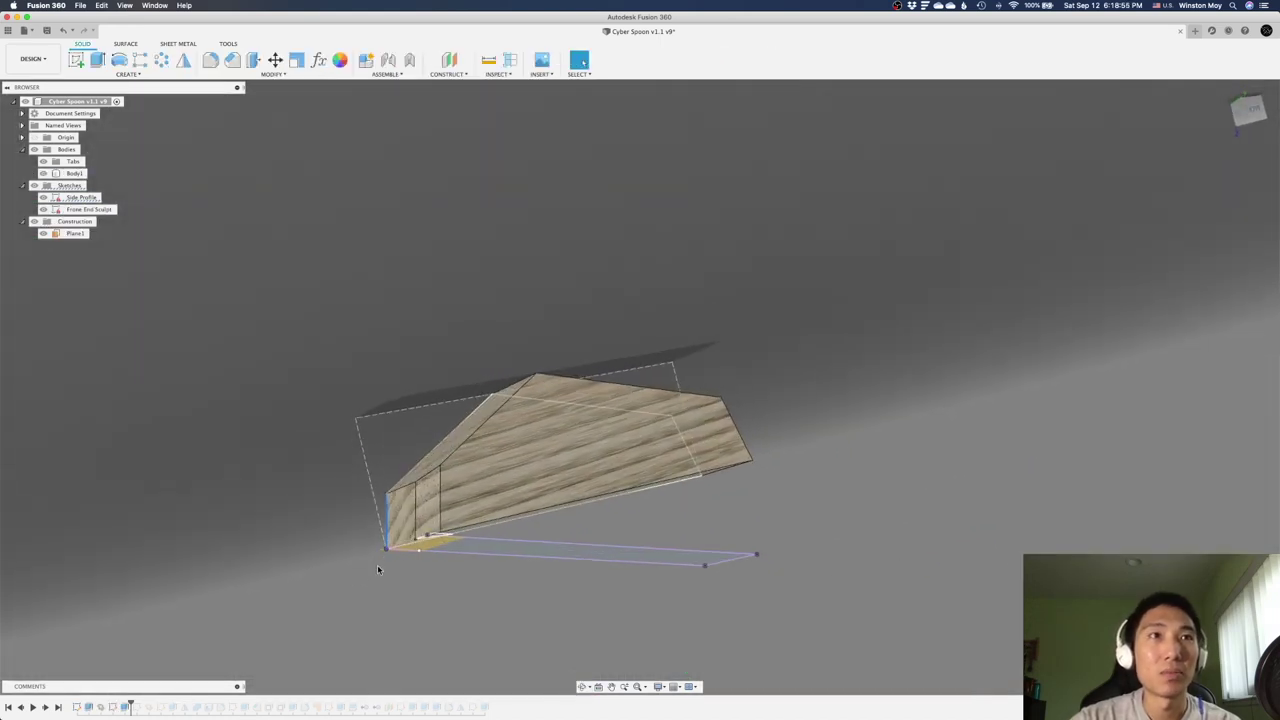
{"action": "scroll", "coordinate": [406, 547], "scroll_direction": "up", "scroll_amount": 7}
{"action": "scroll", "coordinate": [406, 545], "scroll_direction": "up", "scroll_amount": 2}
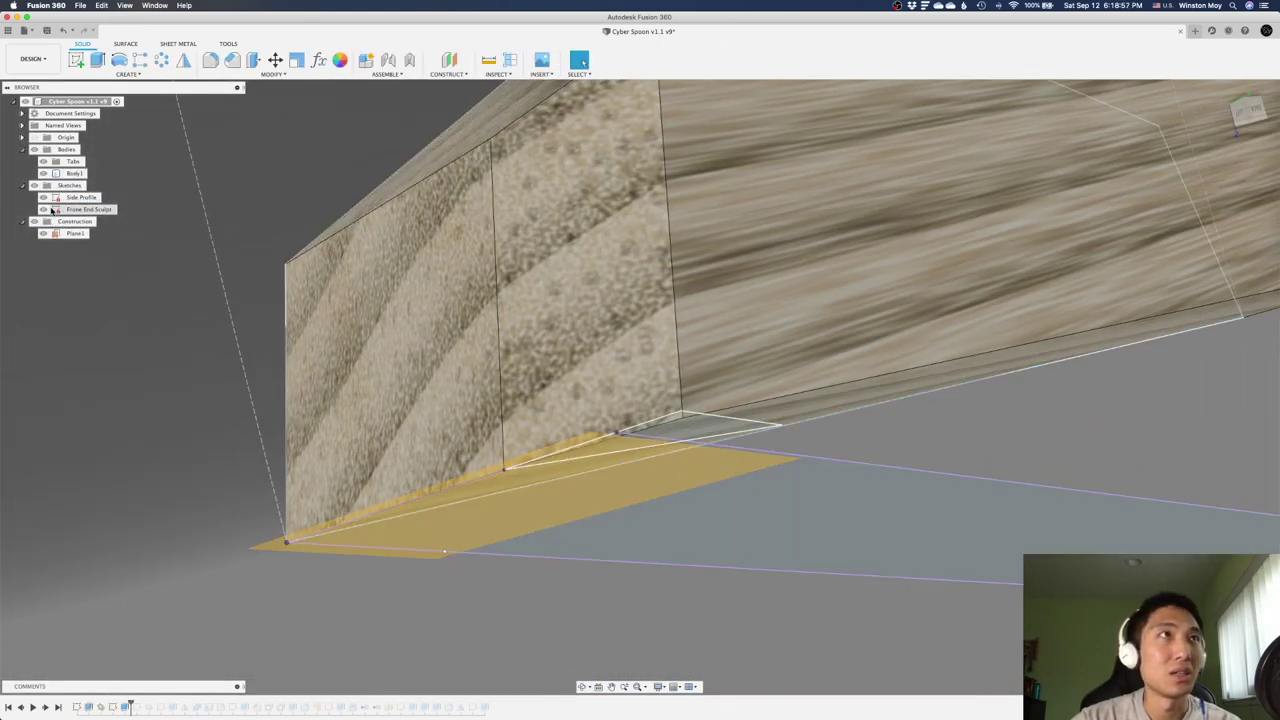
{"action": "scroll", "coordinate": [301, 327], "scroll_direction": "down", "scroll_amount": 2}
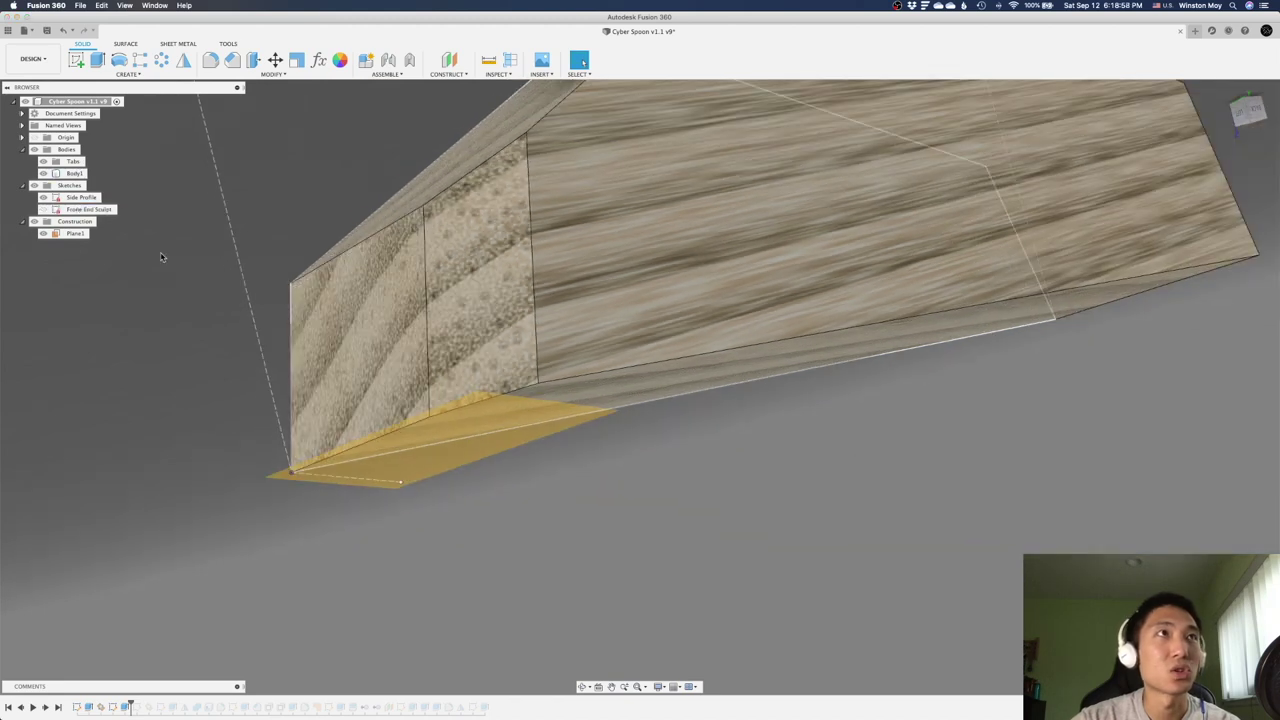
{"action": "left_click", "coordinate": [43, 233]}
{"action": "middle_click_drag", "start_coordinate": [118, 285], "coordinate": [290, 593], "text": "shift"}
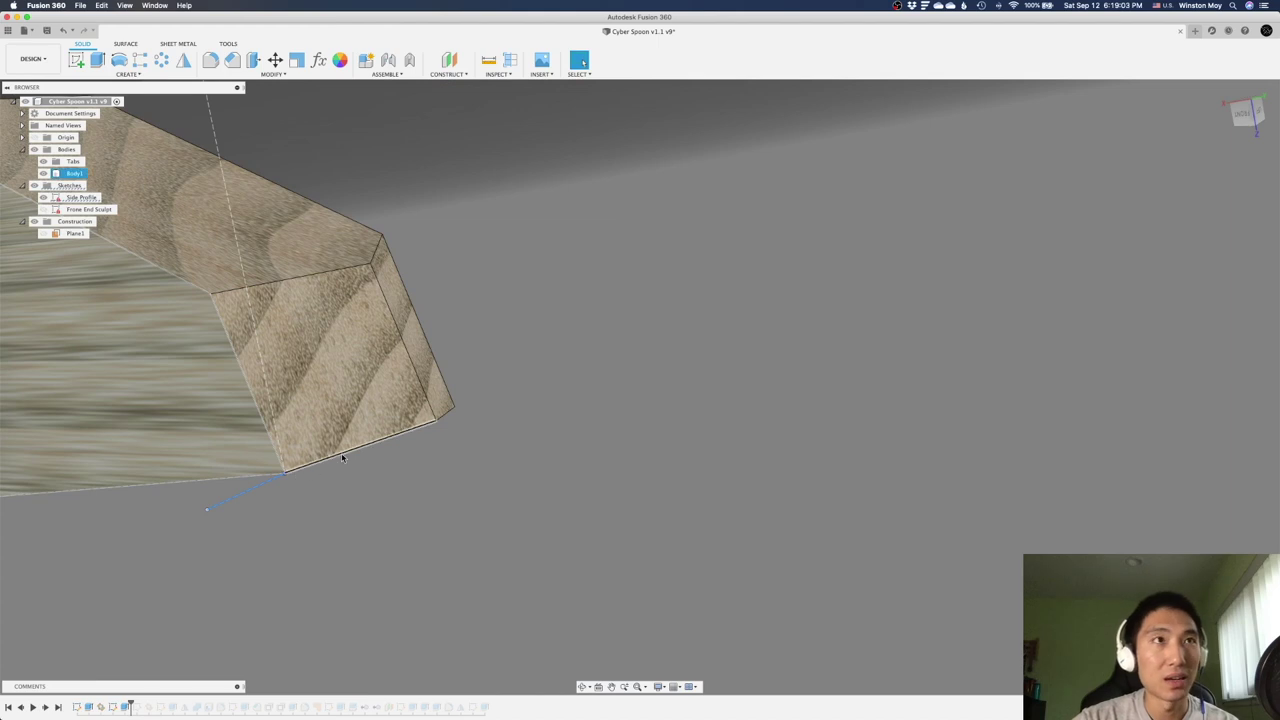
{"action": "middle_click_drag", "start_coordinate": [414, 443], "coordinate": [523, 434], "text": "shift"}
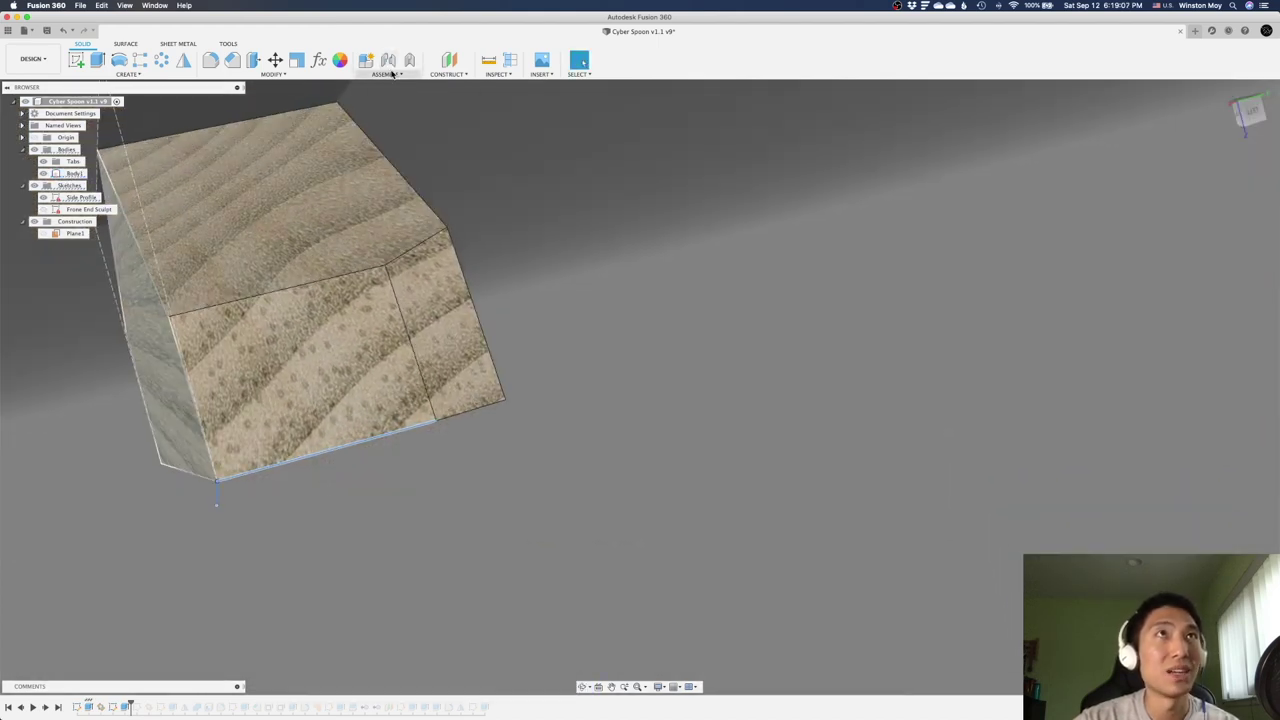
Review the Plane Through Two Edges command without running it, and show Plane1 again at the front face's lower edge.
{"action": "left_click", "coordinate": [448, 74]}
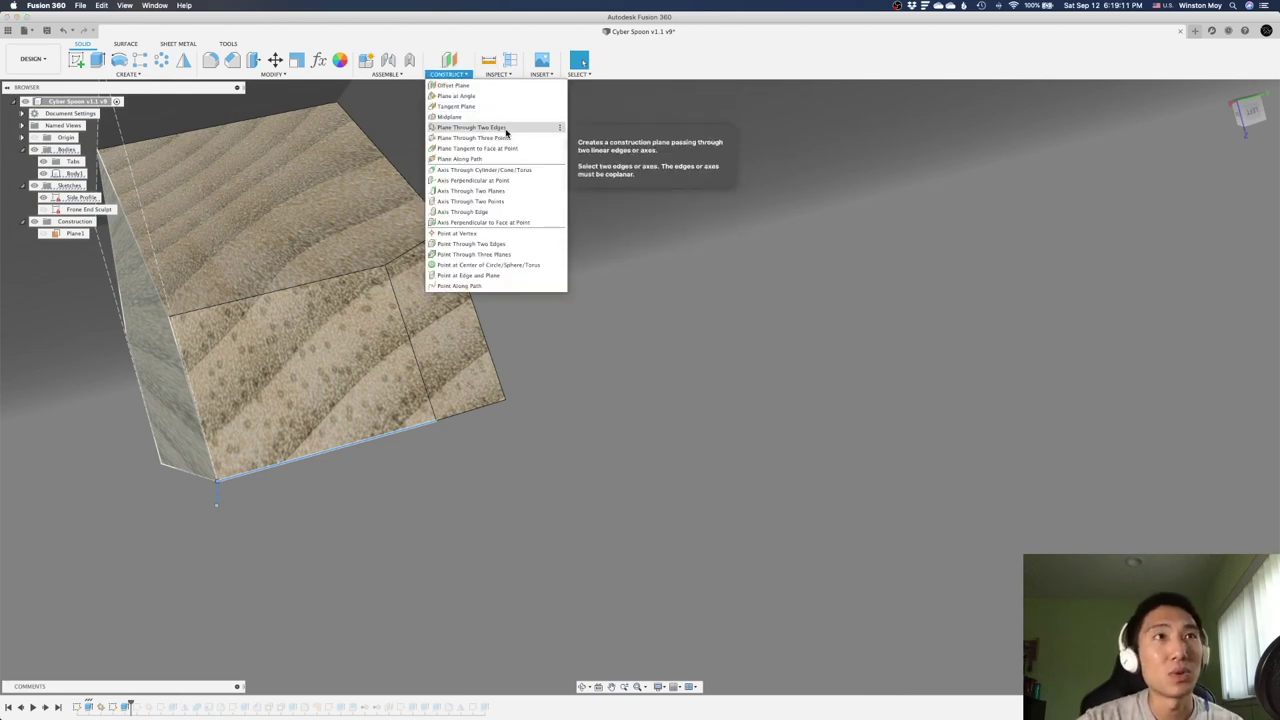
{"action": "key", "text": "Escape"}
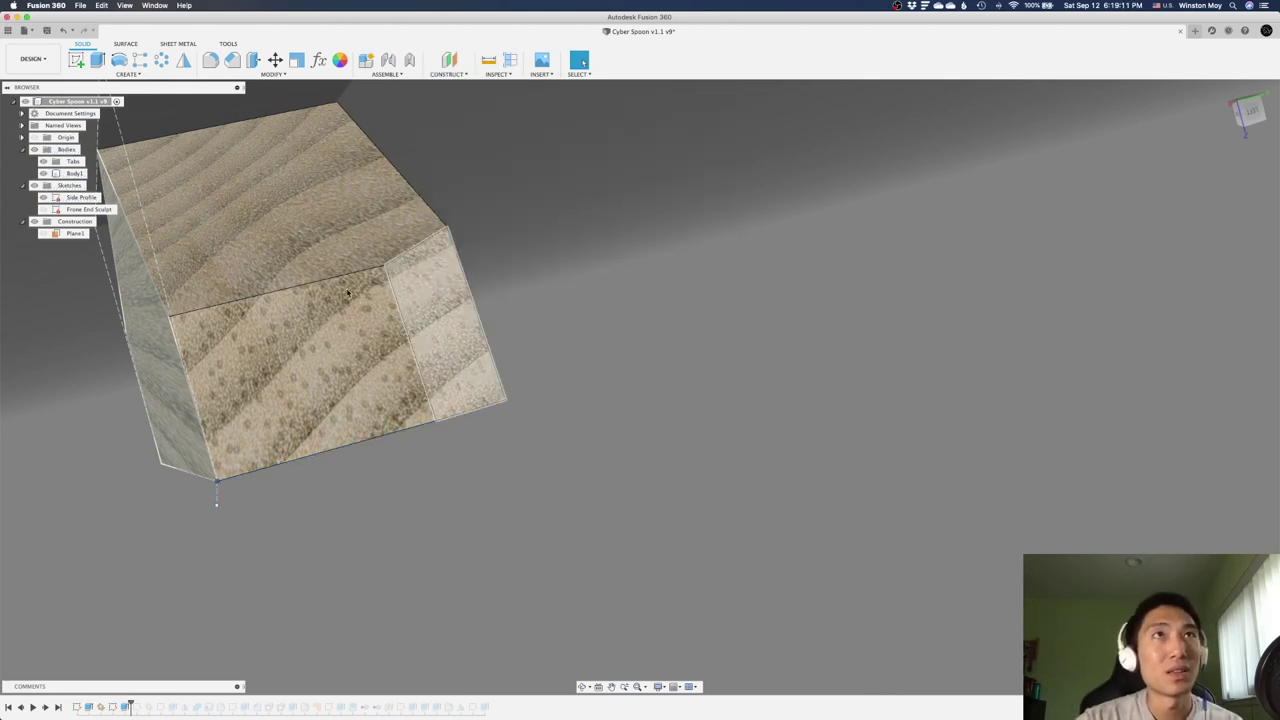
{"action": "left_click", "coordinate": [43, 233]}
{"action": "scroll", "coordinate": [654, 295], "scroll_direction": "down", "scroll_amount": 3}
{"action": "scroll", "coordinate": [310, 364], "scroll_direction": "up", "scroll_amount": 2}
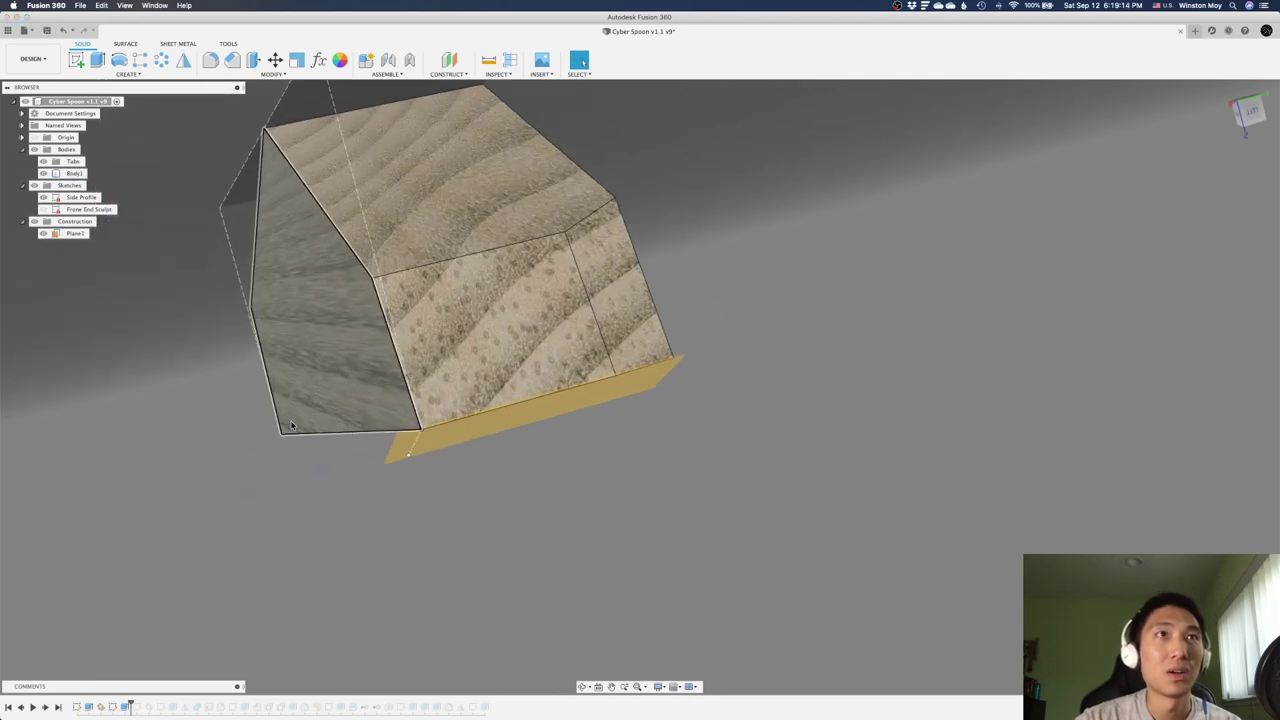
Roll the timeline forward to the Perpendicular Angle Finder sketch, leaving only the Frone End Sculpt sketch shown.
{"action": "left_click", "coordinate": [46, 708]}
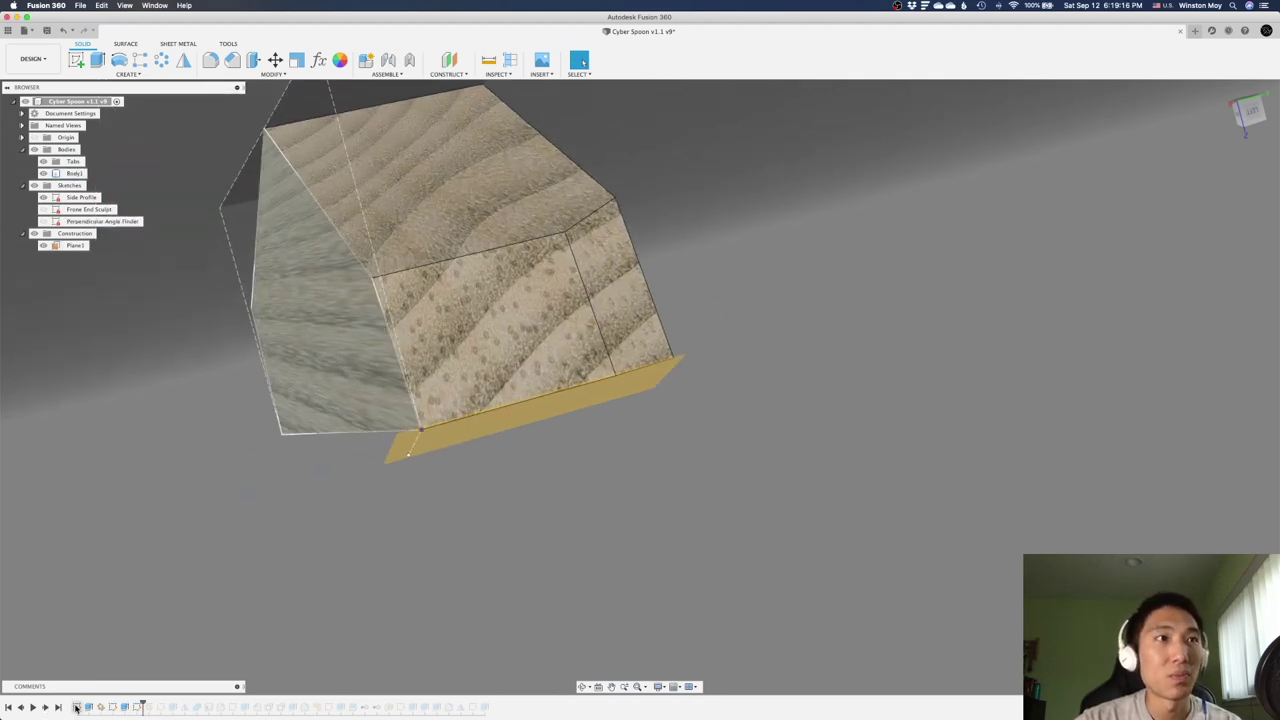
{"action": "left_click", "coordinate": [43, 222]}
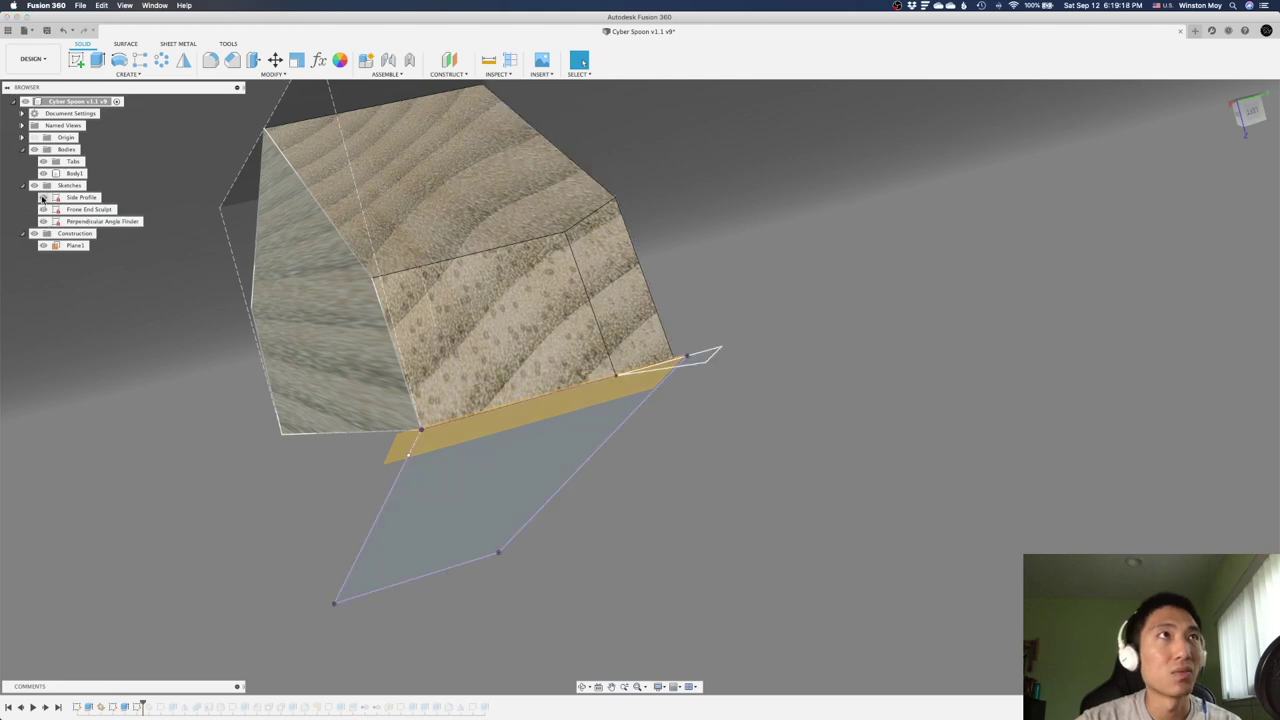
{"action": "left_click", "coordinate": [43, 197]}
{"action": "left_click", "coordinate": [43, 209]}
{"action": "left_click", "coordinate": [43, 209]}
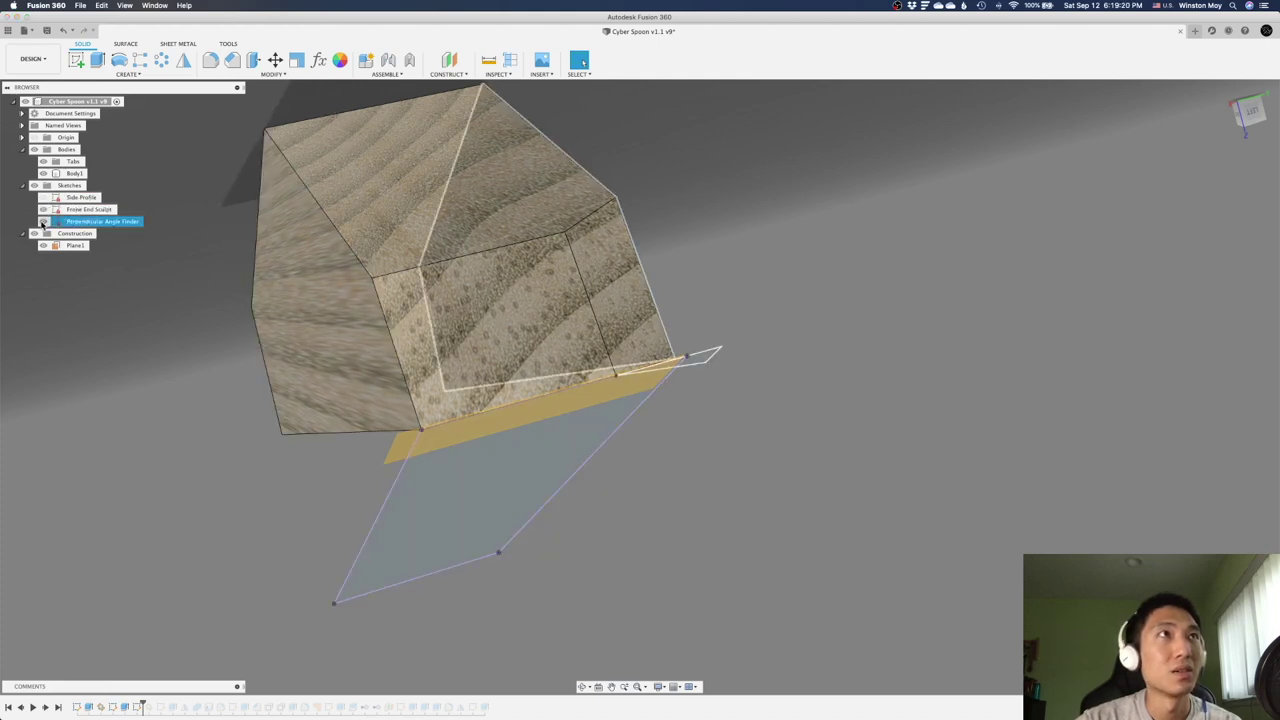
{"action": "left_click", "coordinate": [43, 221]}
Examine the Frone End Sculpt sketch against the angled front corner from underneath and from the front.
{"action": "mouse_move", "coordinate": [723, 240]}
{"action": "middle_mouse_down", "text": "shift"}
{"action": "mouse_move", "coordinate": [697, 209]}
{"action": "mouse_move", "coordinate": [620, 280]}
{"action": "middle_mouse_up", "text": "shift"}
{"action": "scroll", "coordinate": [620, 280], "scroll_direction": "down", "scroll_amount": 3}
{"action": "scroll", "coordinate": [492, 135], "scroll_direction": "up", "scroll_amount": 3}
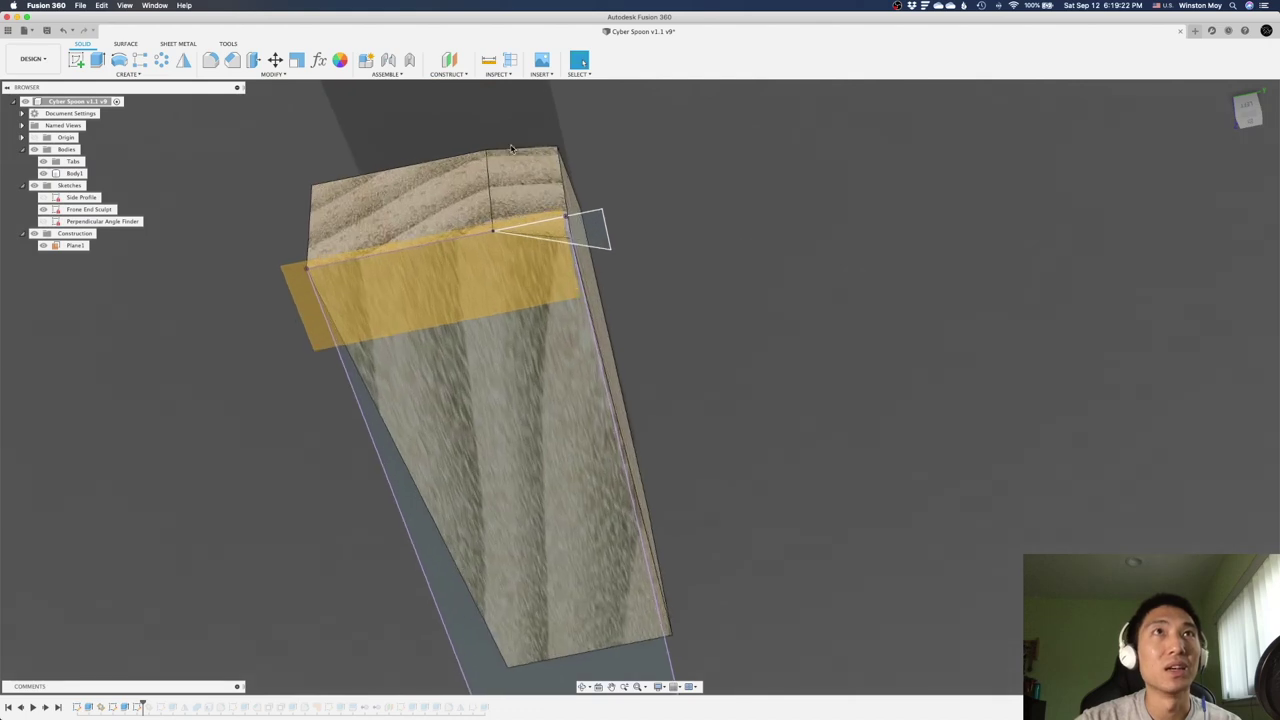
{"action": "scroll", "coordinate": [460, 206], "scroll_direction": "down", "scroll_amount": 3}
{"action": "scroll", "coordinate": [398, 129], "scroll_direction": "up", "scroll_amount": 3}
{"action": "scroll", "coordinate": [396, 129], "scroll_direction": "up", "scroll_amount": 2}
{"action": "middle_click_drag", "start_coordinate": [396, 129], "coordinate": [428, 202], "text": "shift"}
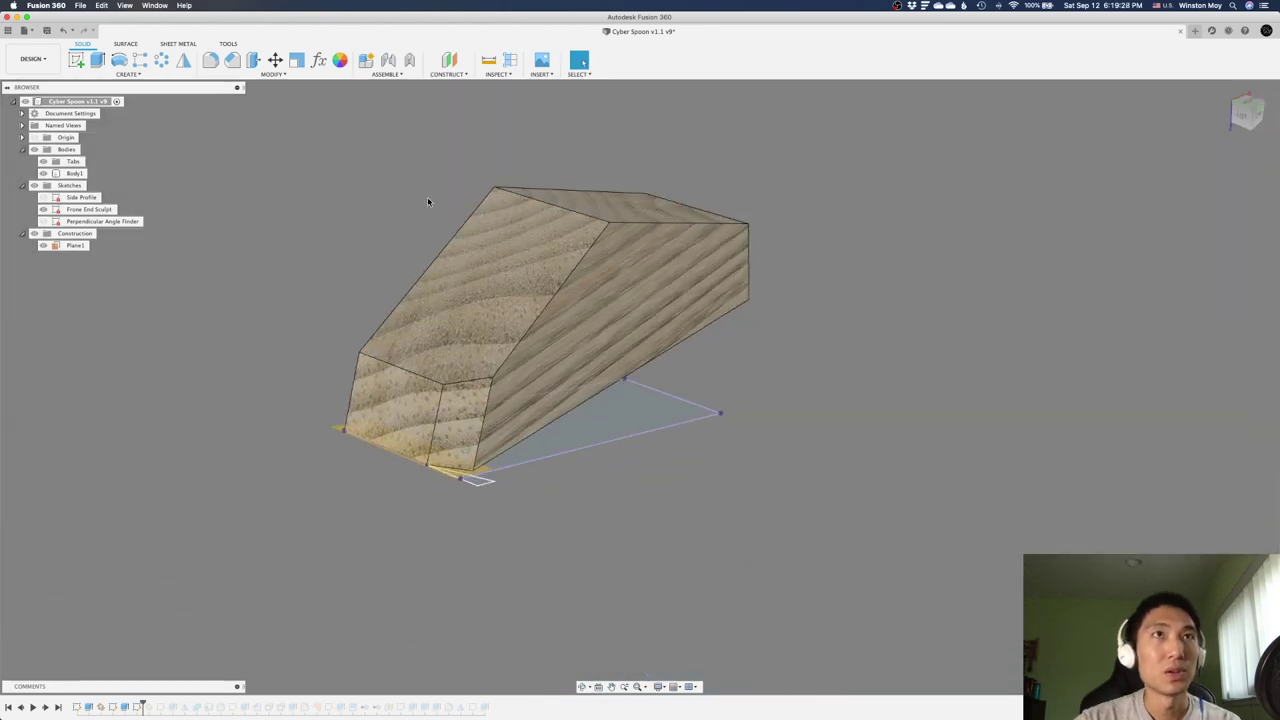
Show the Perpendicular Angle Finder sketch in place of the Frone End Sculpt sketch and view the body from the side.
{"action": "left_click", "coordinate": [466, 402]}
{"action": "left_click", "coordinate": [604, 473]}
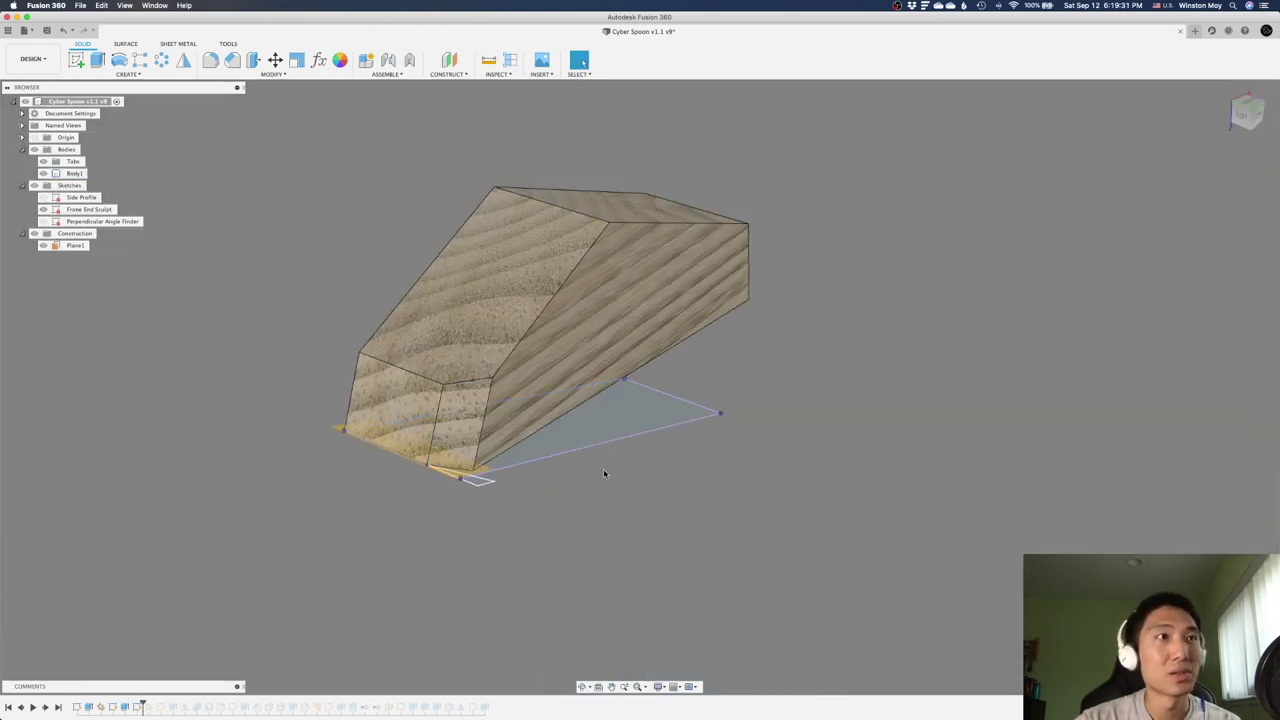
{"action": "left_click", "coordinate": [43, 220]}
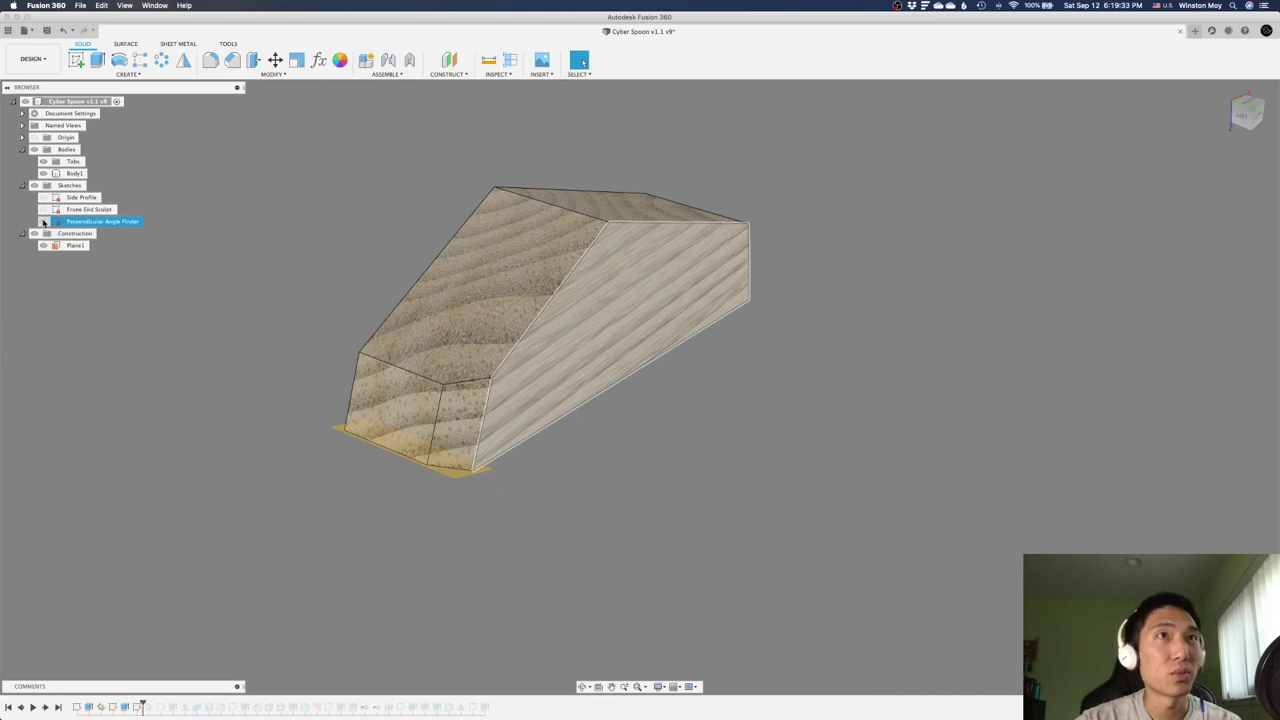
{"action": "middle_click_drag", "start_coordinate": [534, 386], "coordinate": [427, 387], "text": "shift"}
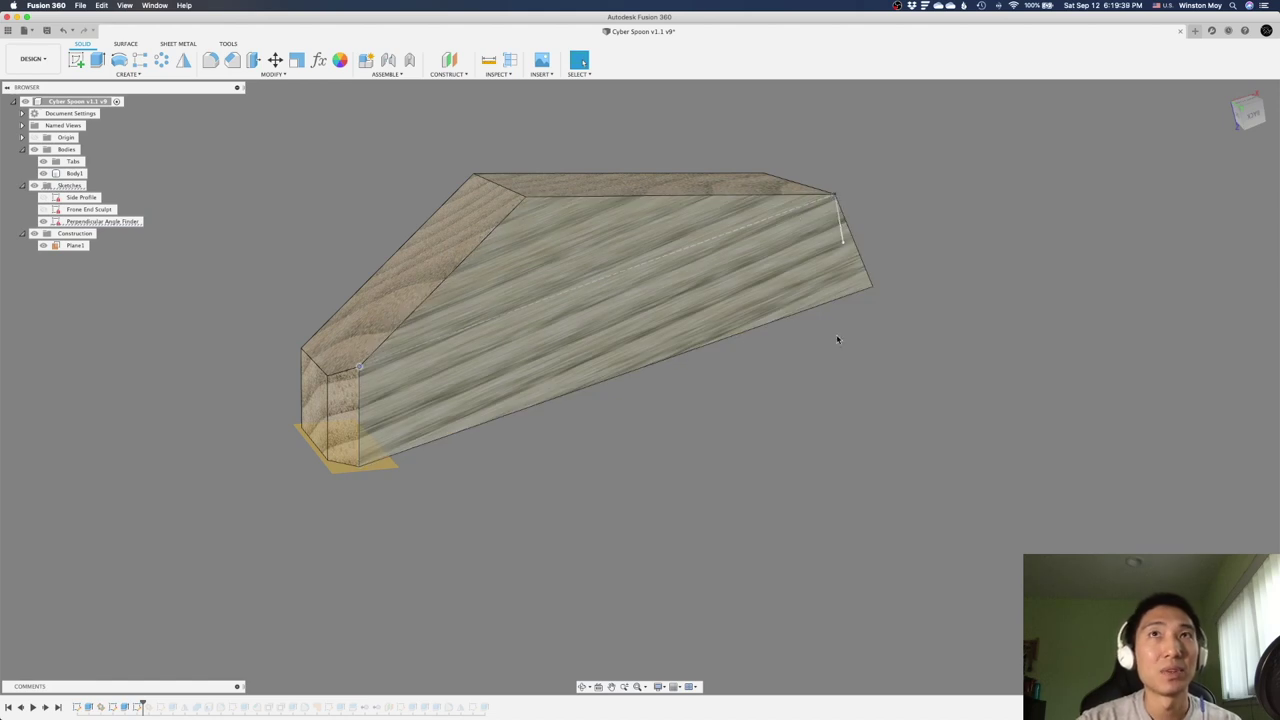
{"action": "mouse_move", "coordinate": [816, 342]}
{"action": "middle_mouse_down", "text": "shift"}
{"action": "mouse_move", "coordinate": [834, 349]}
{"action": "mouse_move", "coordinate": [809, 337]}
{"action": "mouse_move", "coordinate": [804, 360]}
{"action": "middle_mouse_up", "text": "shift"}
{"action": "scroll", "coordinate": [797, 563], "scroll_direction": "down", "scroll_amount": 3}
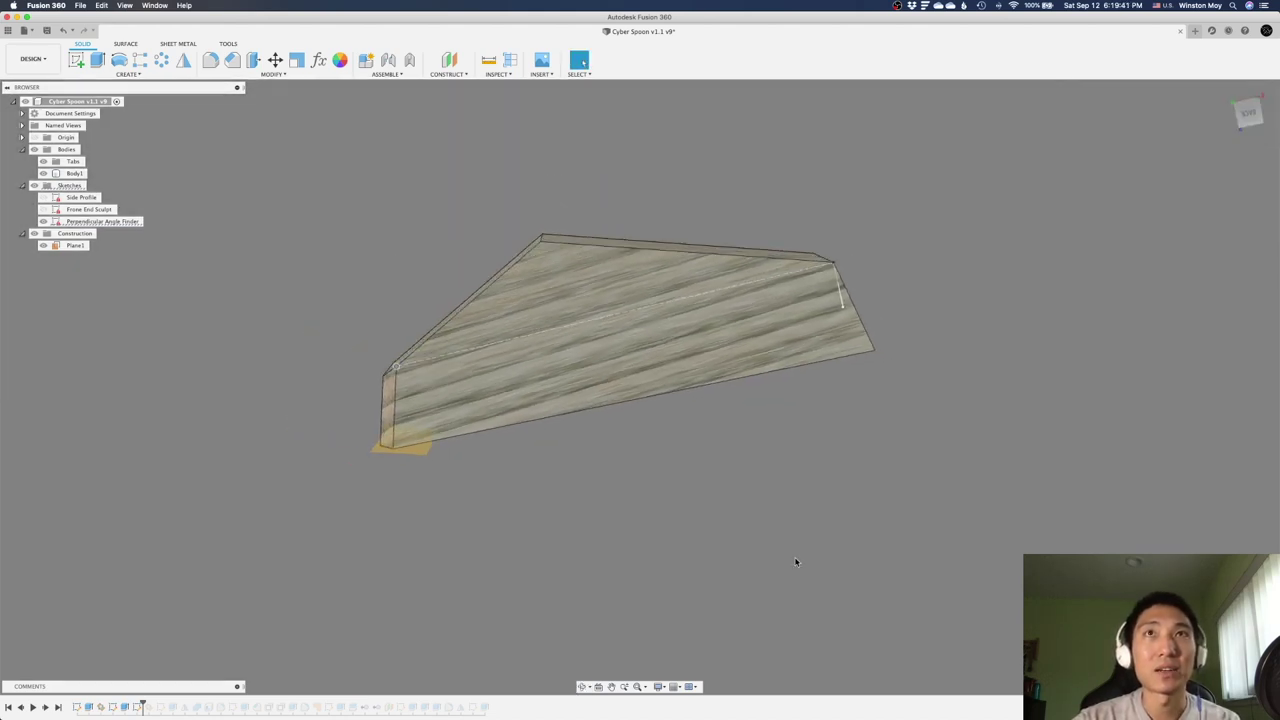
Examine the Perpendicular Angle Finder sketch's short solid line where it meets the body's upper rear edge.
{"action": "scroll", "coordinate": [614, 251], "scroll_direction": "up", "scroll_amount": 3}
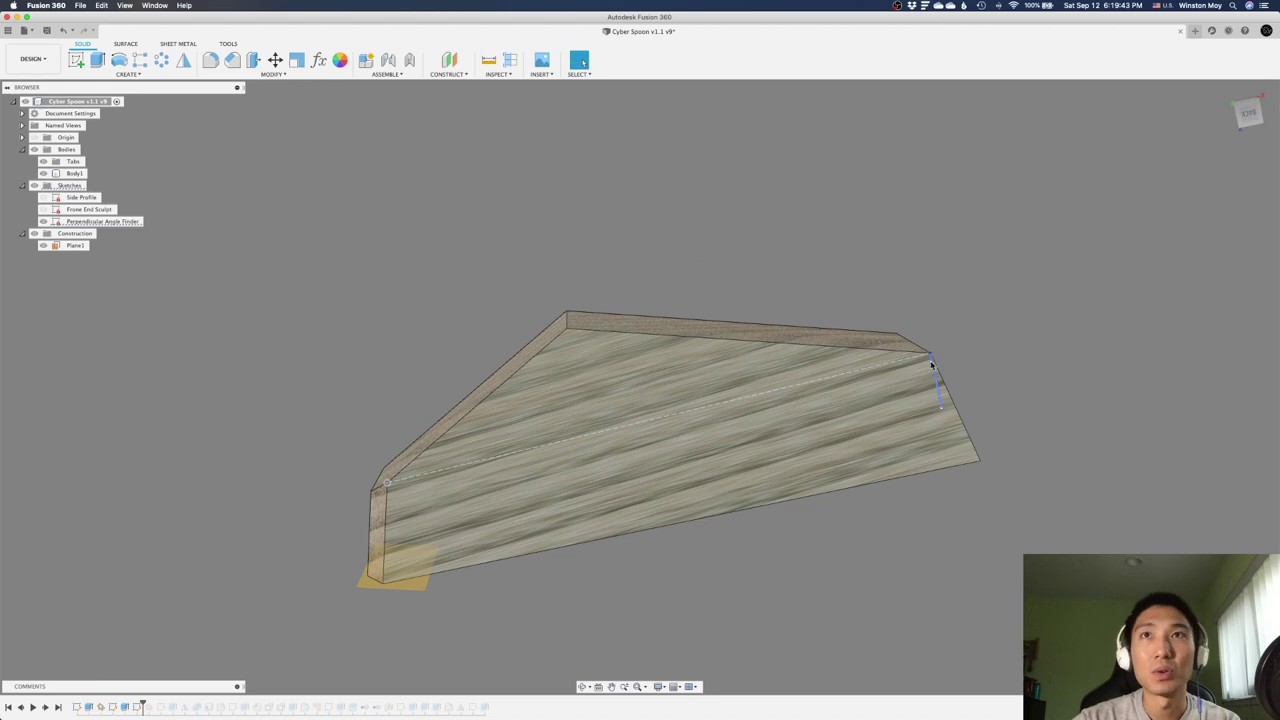
{"action": "scroll", "coordinate": [935, 370], "scroll_direction": "up", "scroll_amount": 3}
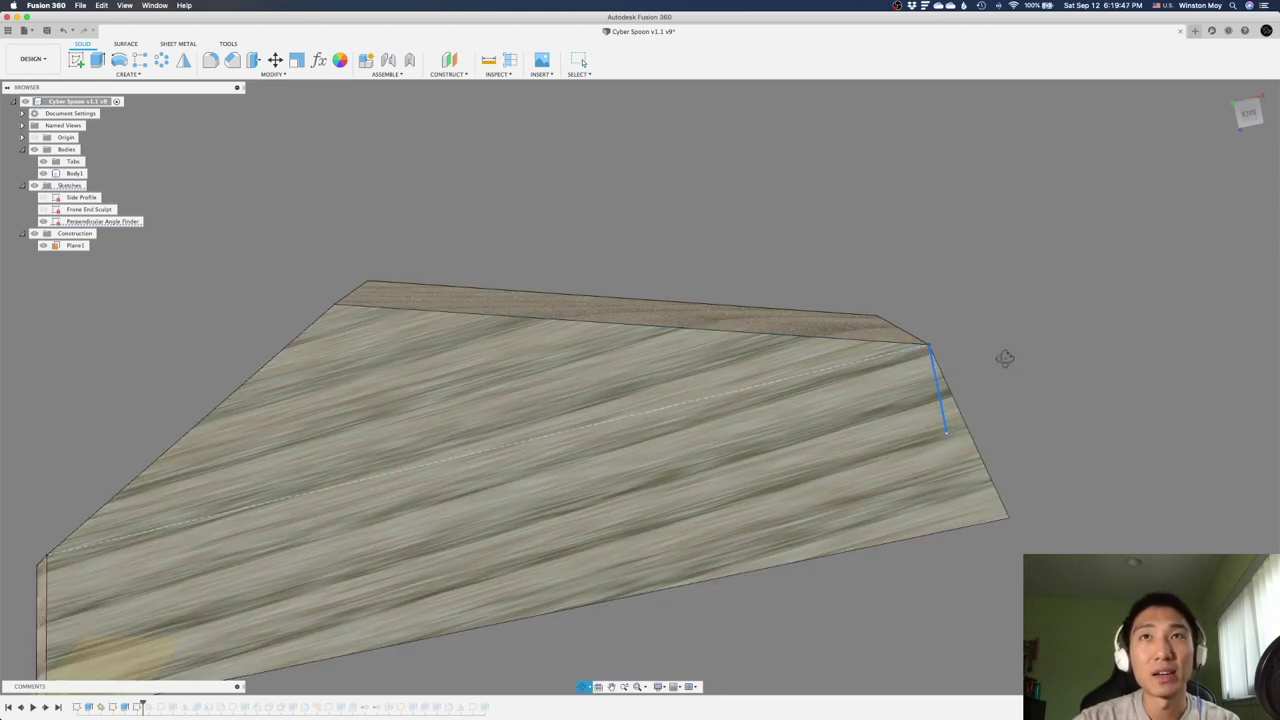
{"action": "middle_click_drag", "start_coordinate": [1003, 360], "coordinate": [969, 366], "text": "shift"}
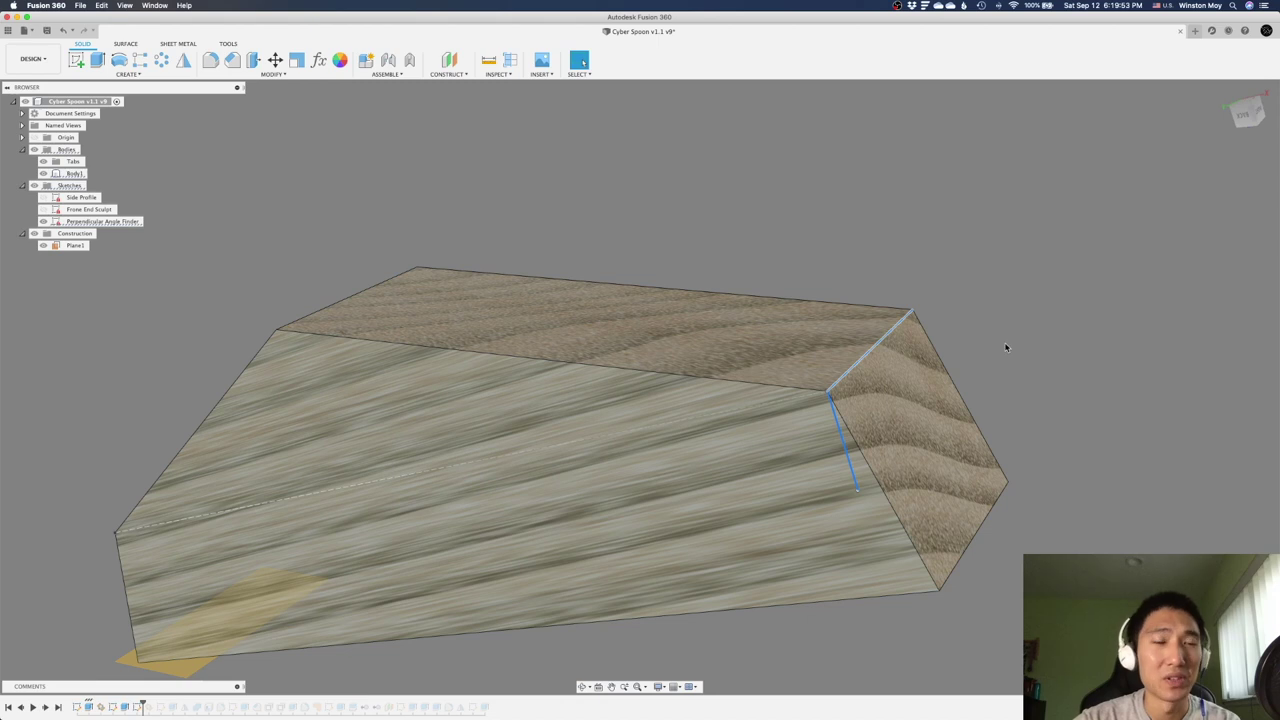
{"action": "middle_click_drag", "start_coordinate": [1003, 369], "coordinate": [863, 371], "text": "shift"}
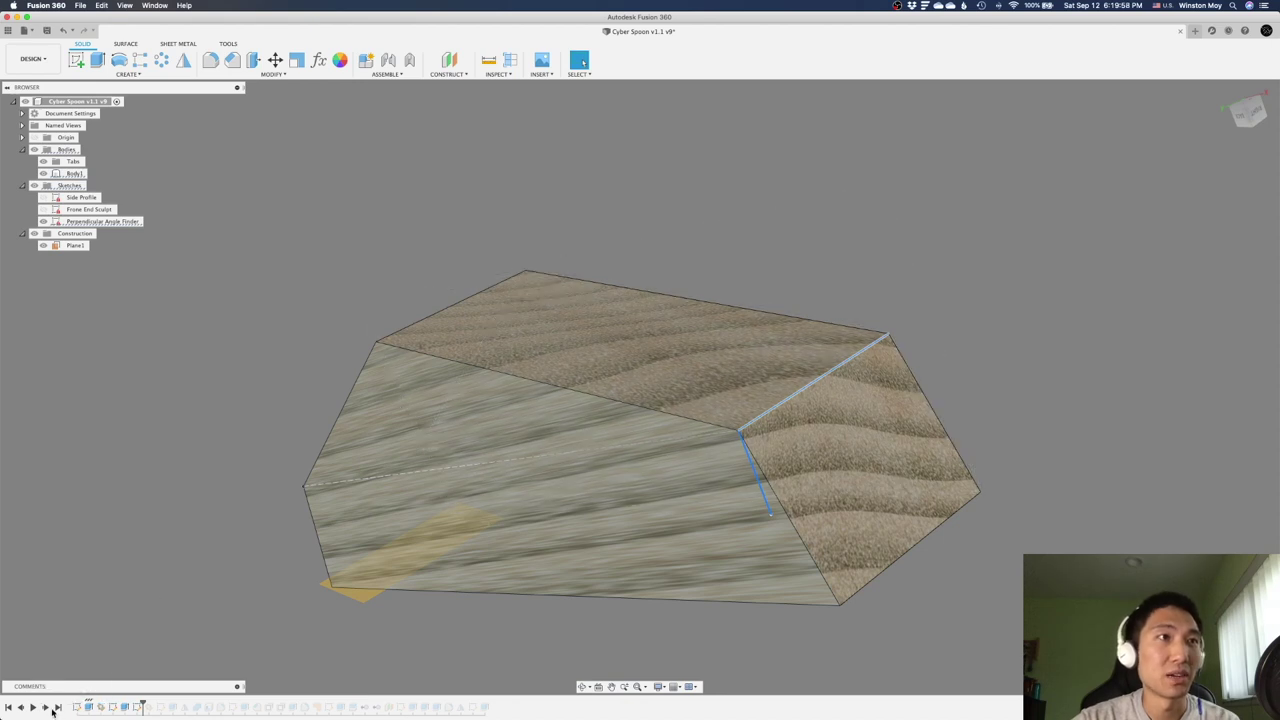
Roll the timeline forward past the Longitudinal Sculpt sketch, and show and select Plane2 at the body's rear edge.
{"action": "left_click", "coordinate": [45, 707]}
{"action": "left_click", "coordinate": [45, 707]}
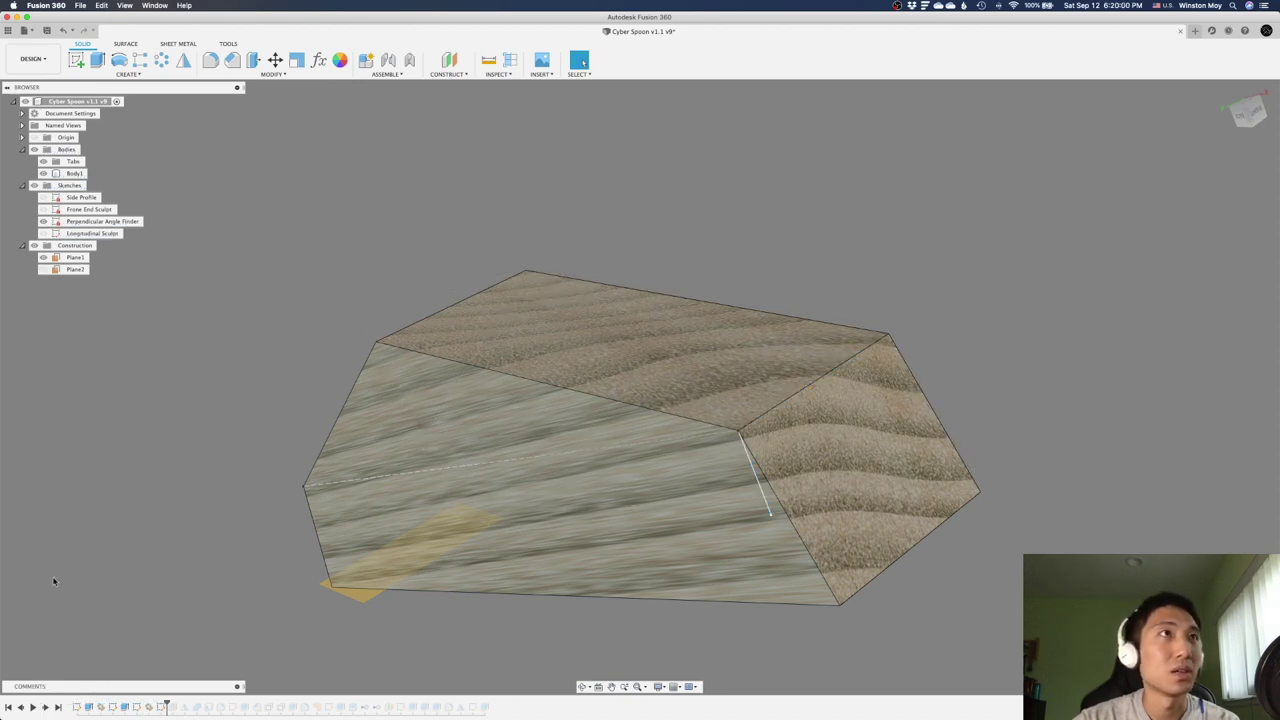
{"action": "left_click", "coordinate": [42, 270]}
{"action": "middle_click_drag", "start_coordinate": [287, 278], "coordinate": [518, 541], "text": "shift"}
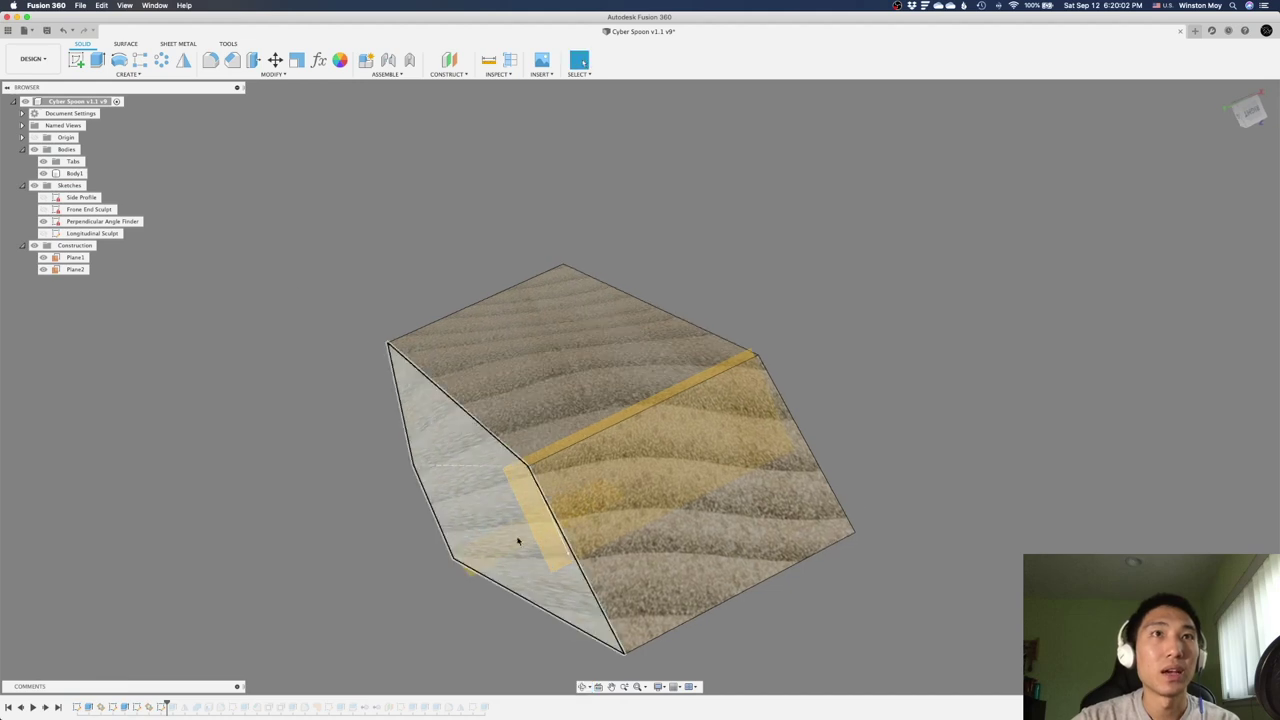
{"action": "left_click", "coordinate": [537, 528]}
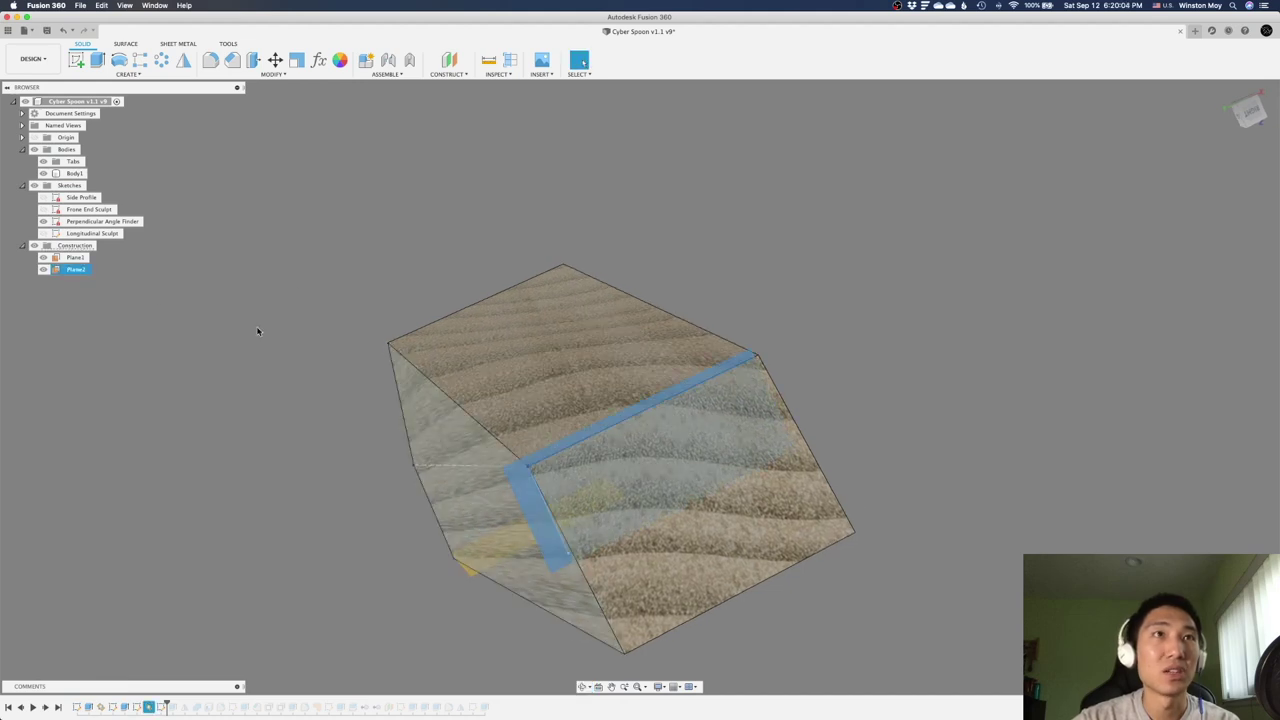
Show the Longitudinal Sculpt sketch, hide the Perpendicular Angle Finder sketch, and inspect the triangular profile against the rear of the body.
{"action": "left_click", "coordinate": [43, 233]}
{"action": "left_click", "coordinate": [43, 221]}
{"action": "middle_click_drag", "start_coordinate": [371, 220], "coordinate": [353, 224], "text": "shift"}
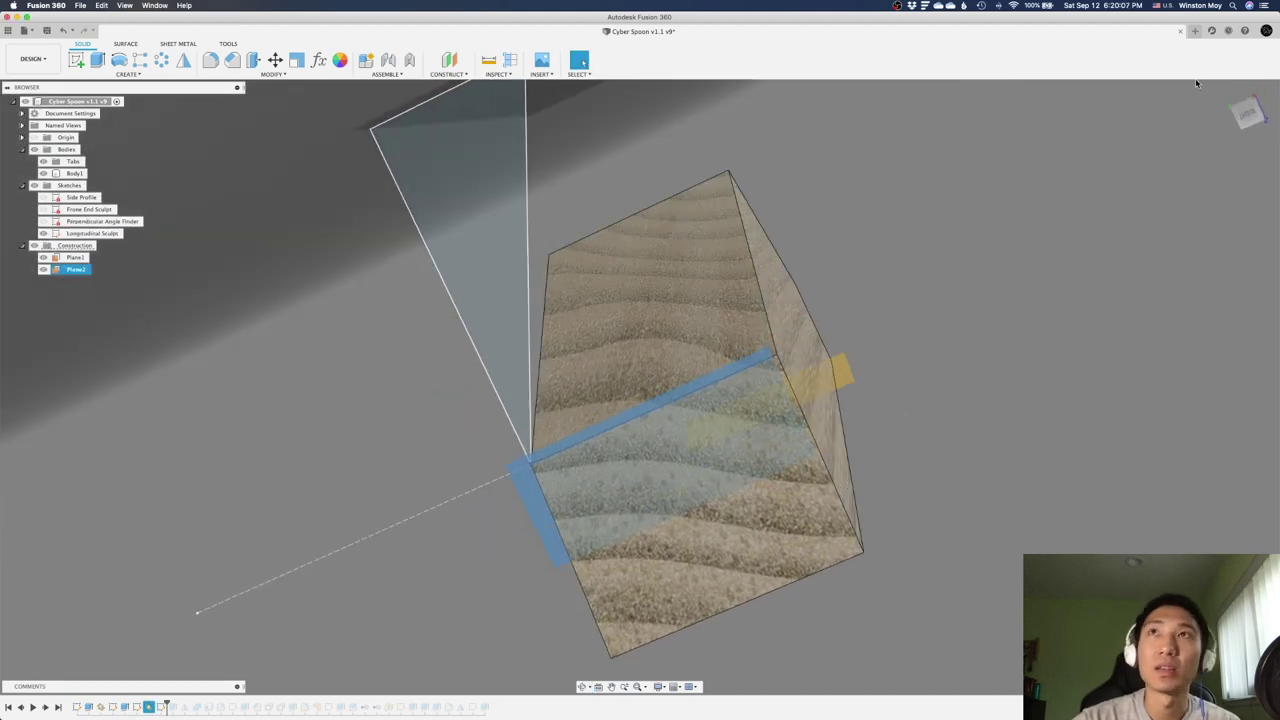
{"action": "left_click", "coordinate": [1247, 113]}
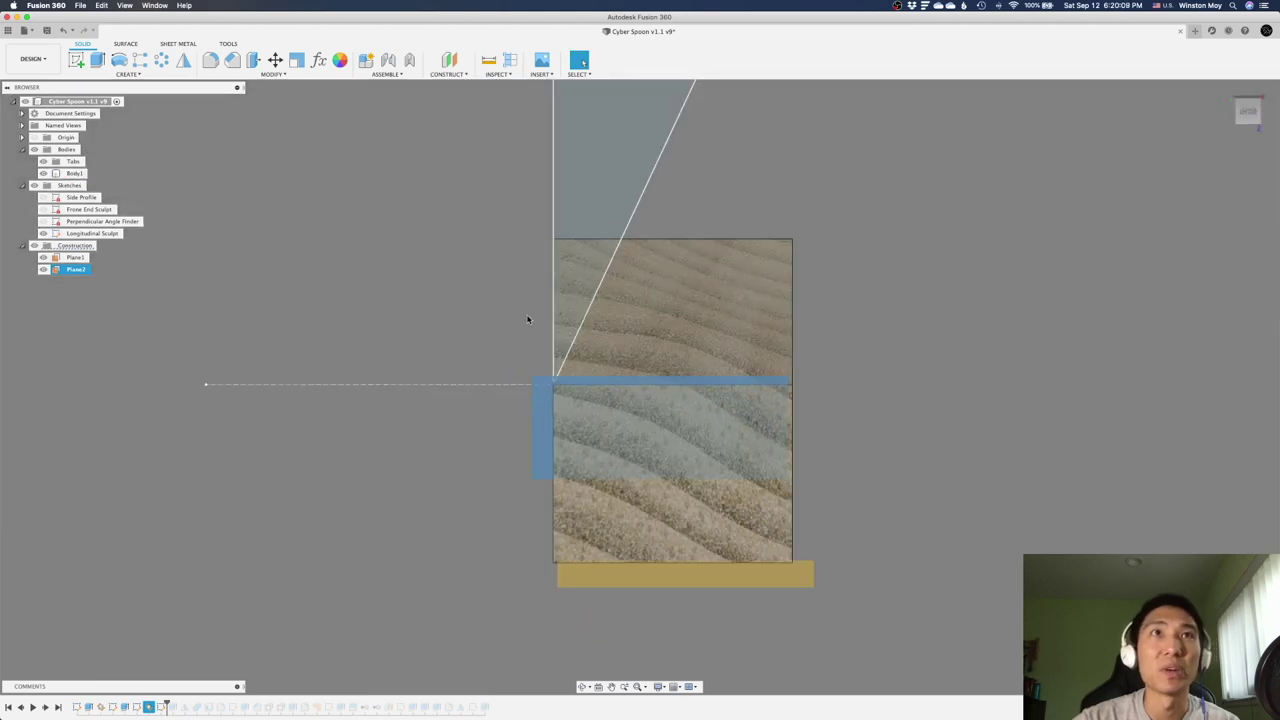
{"action": "scroll", "coordinate": [540, 280], "scroll_direction": "up", "scroll_amount": 3}
{"action": "mouse_move", "coordinate": [544, 239]}
{"action": "middle_mouse_down", "text": "shift"}
{"action": "mouse_move", "coordinate": [544, 250]}
{"action": "mouse_move", "coordinate": [284, 313]}
{"action": "middle_mouse_up", "text": "shift"}
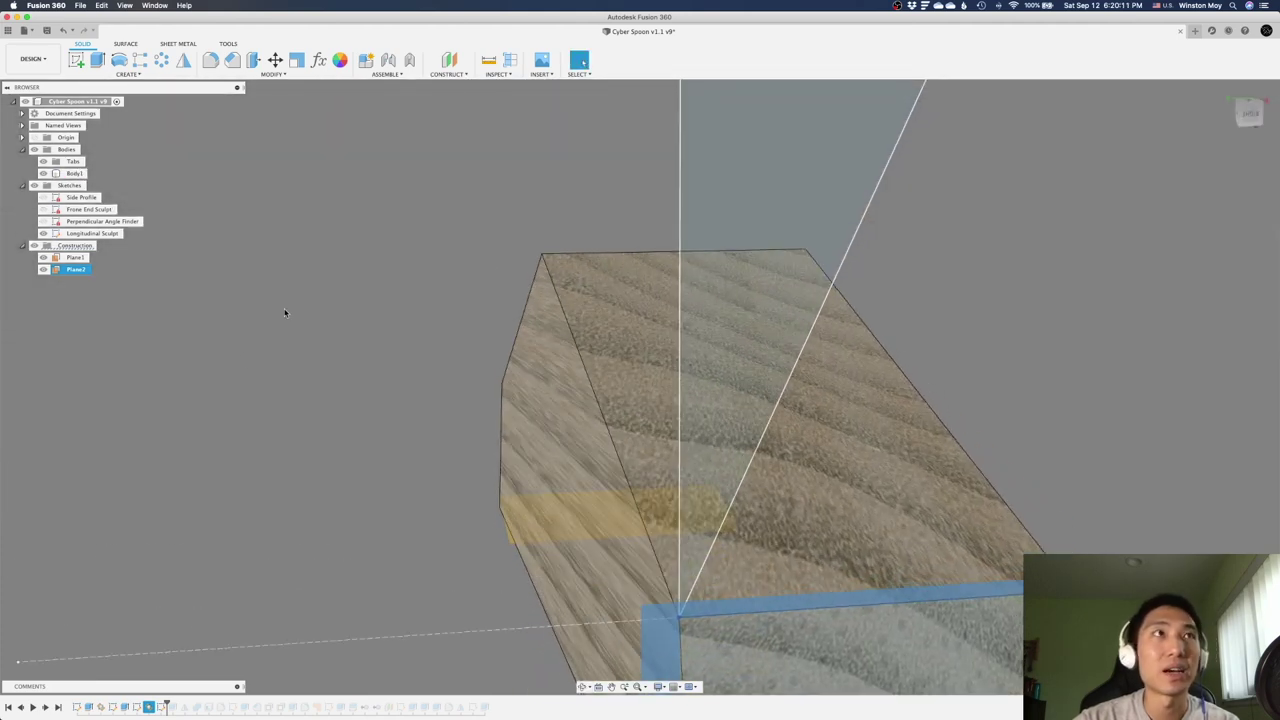
Roll the timeline forward past the longitudinal cut and inspect the sloped triangular face it leaves on the body's side.
{"action": "left_click", "coordinate": [47, 707]}
{"action": "left_click_drag", "start_coordinate": [48, 707], "coordinate": [48, 707]}
{"action": "left_click", "coordinate": [47, 707]}
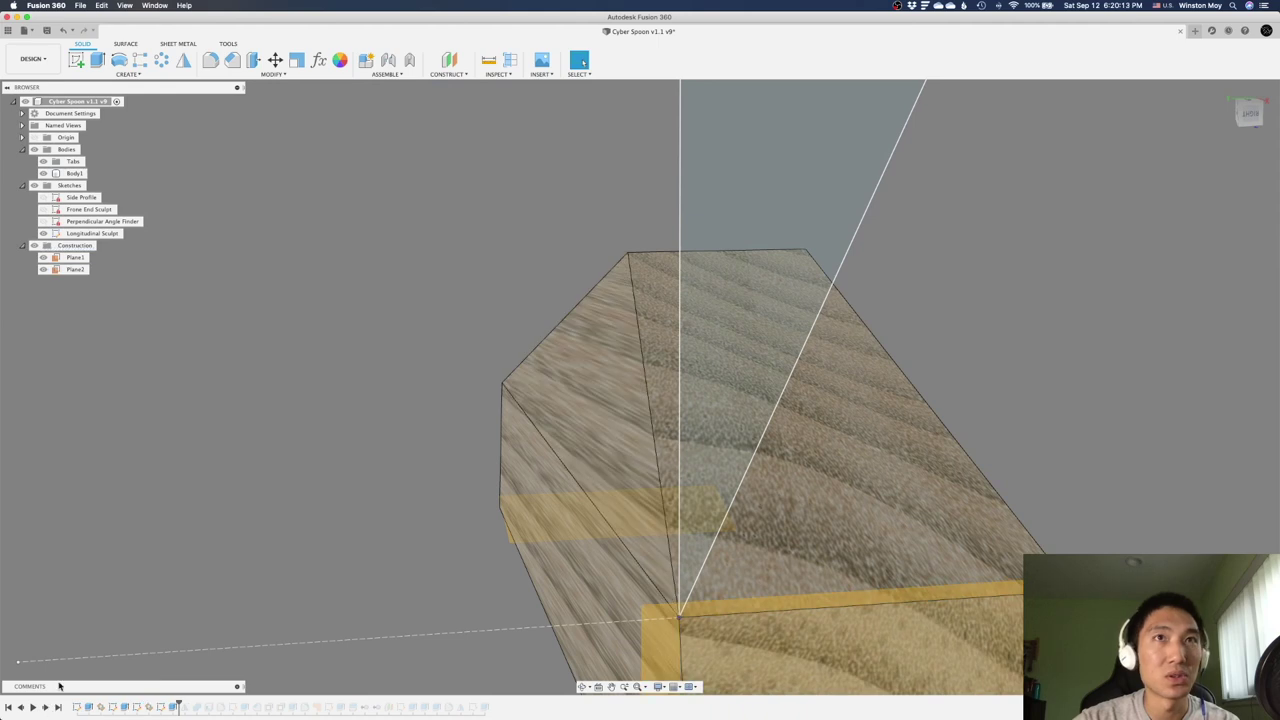
{"action": "mouse_move", "coordinate": [300, 417]}
{"action": "middle_mouse_down", "text": "shift"}
{"action": "mouse_move", "coordinate": [389, 411]}
{"action": "mouse_move", "coordinate": [416, 425]}
{"action": "mouse_move", "coordinate": [357, 429]}
{"action": "mouse_move", "coordinate": [609, 386]}
{"action": "mouse_move", "coordinate": [791, 333]}
{"action": "middle_mouse_up", "text": "shift"}
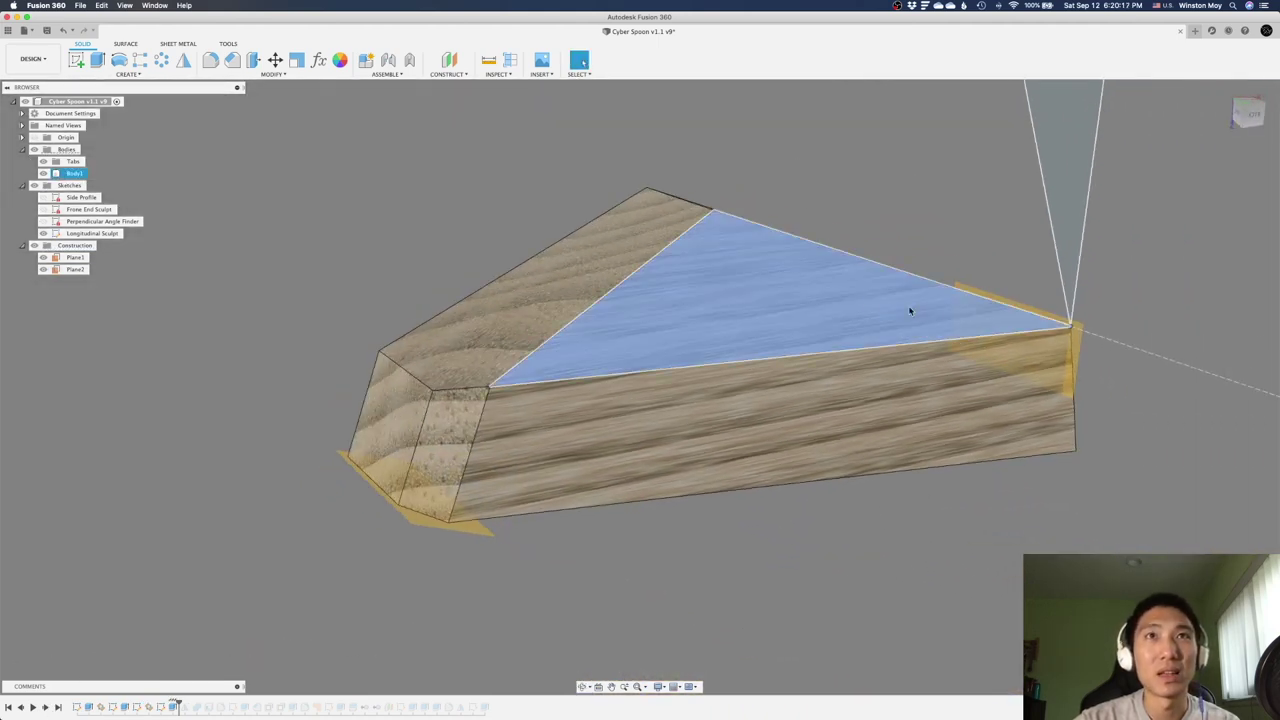
{"action": "scroll", "coordinate": [491, 386], "scroll_direction": "up", "scroll_amount": 2}
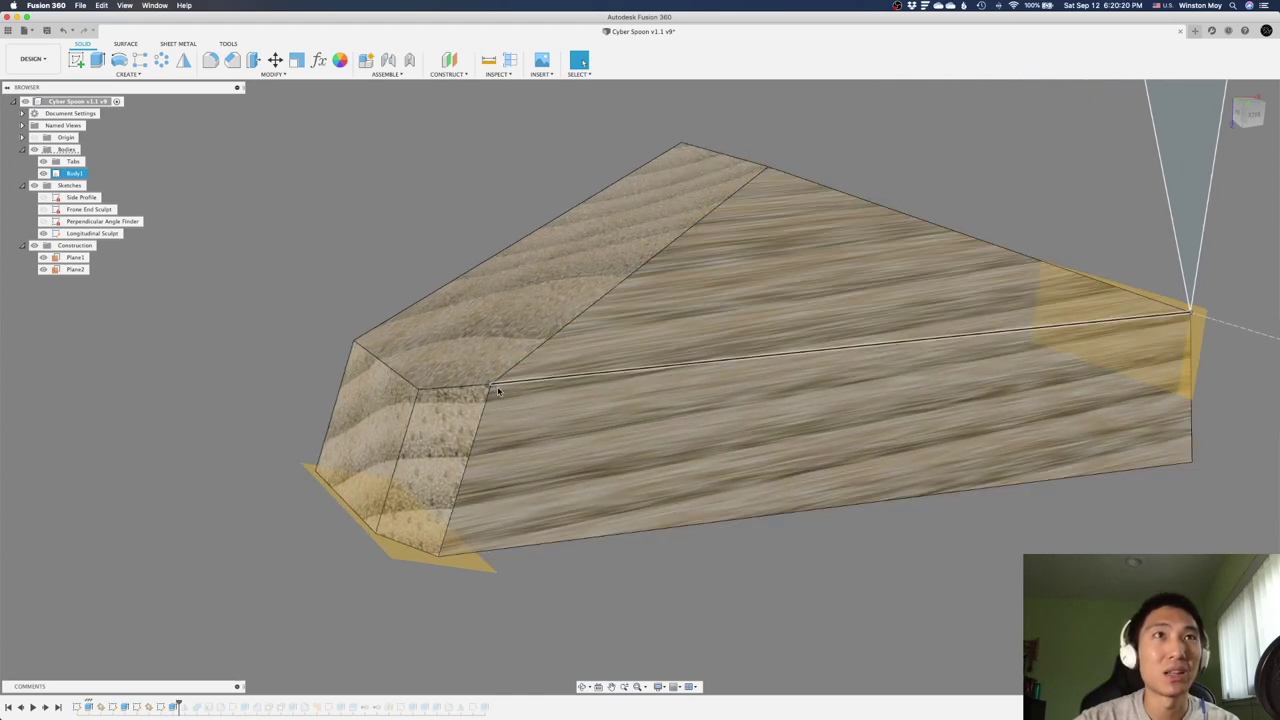
Examine the half body with its longitudinal cut from the side and in the straight-on Left view.
{"action": "left_click", "coordinate": [247, 452]}
{"action": "scroll", "coordinate": [375, 436], "scroll_direction": "down", "scroll_amount": 2}
{"action": "middle_click_drag", "start_coordinate": [690, 376], "coordinate": [416, 408], "text": "shift"}
{"action": "scroll", "coordinate": [500, 460], "scroll_direction": "down", "scroll_amount": 2}
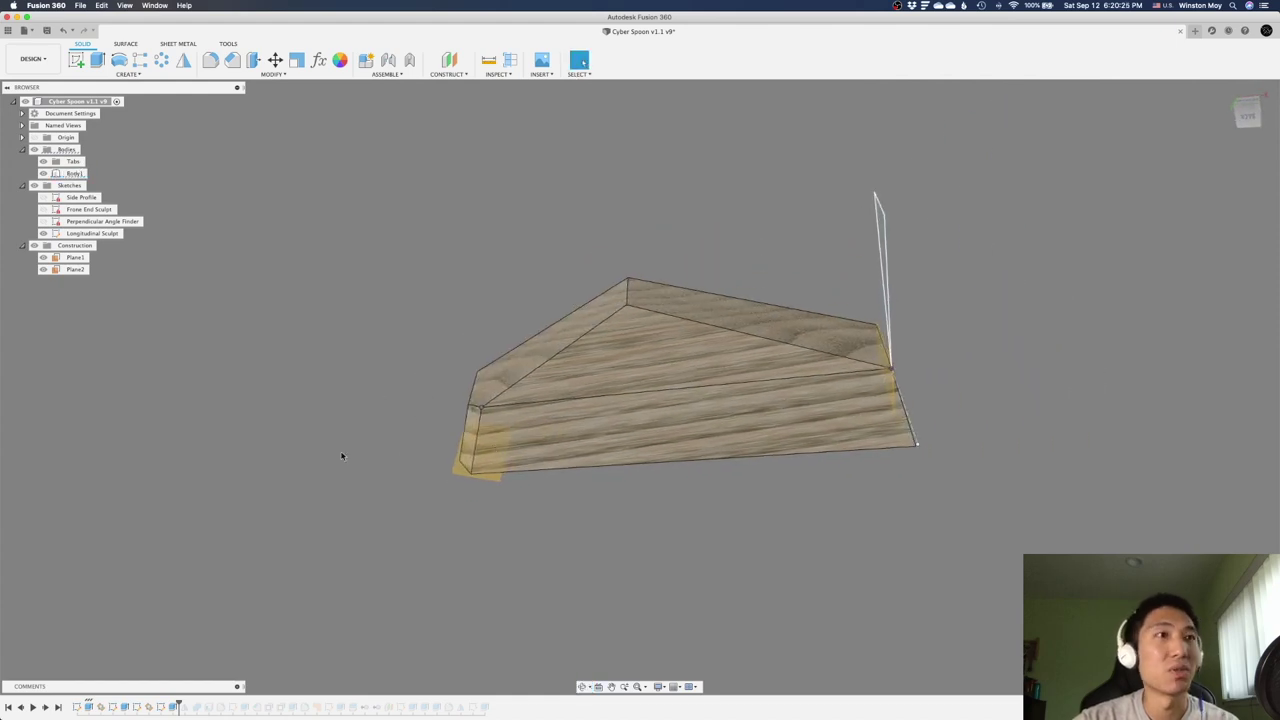
{"action": "middle_click_drag", "start_coordinate": [230, 610], "coordinate": [630, 540], "text": "shift"}
{"action": "left_click", "coordinate": [1250, 114]}
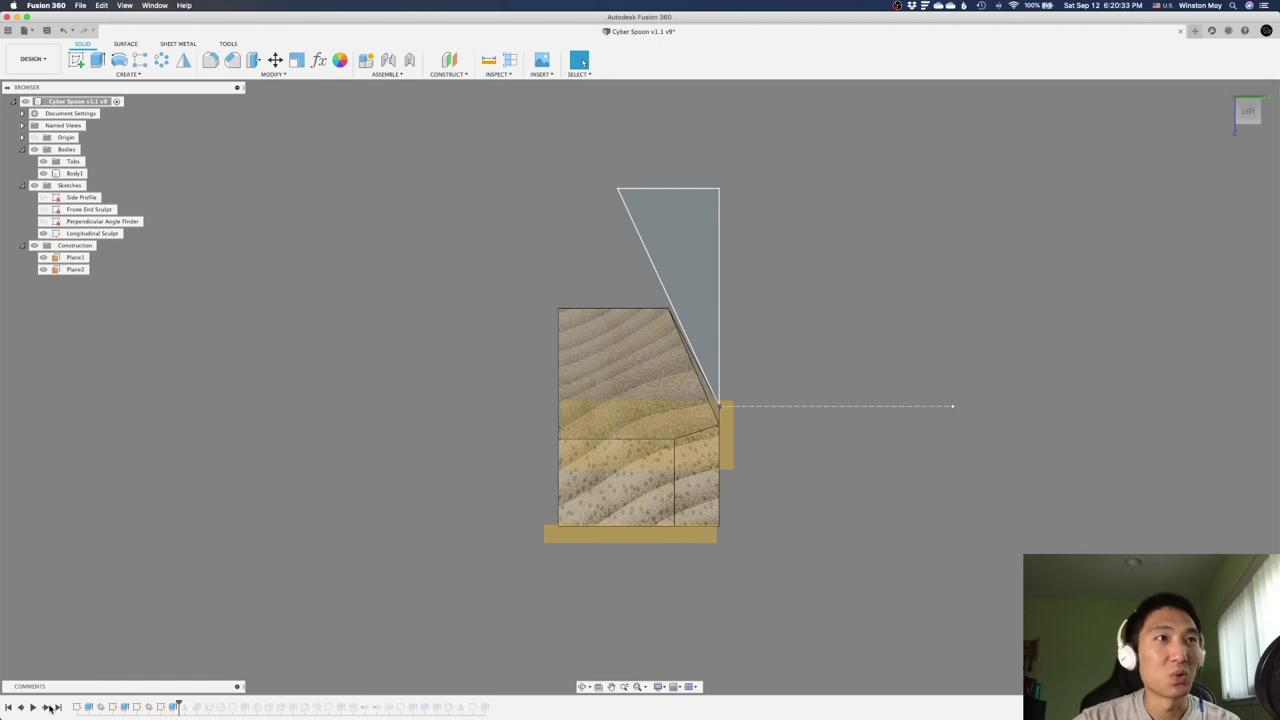
Roll the timeline forward past the mirror feature and highlight Body1 and Body2 to compare the two halves.
{"action": "left_click", "coordinate": [50, 708]}
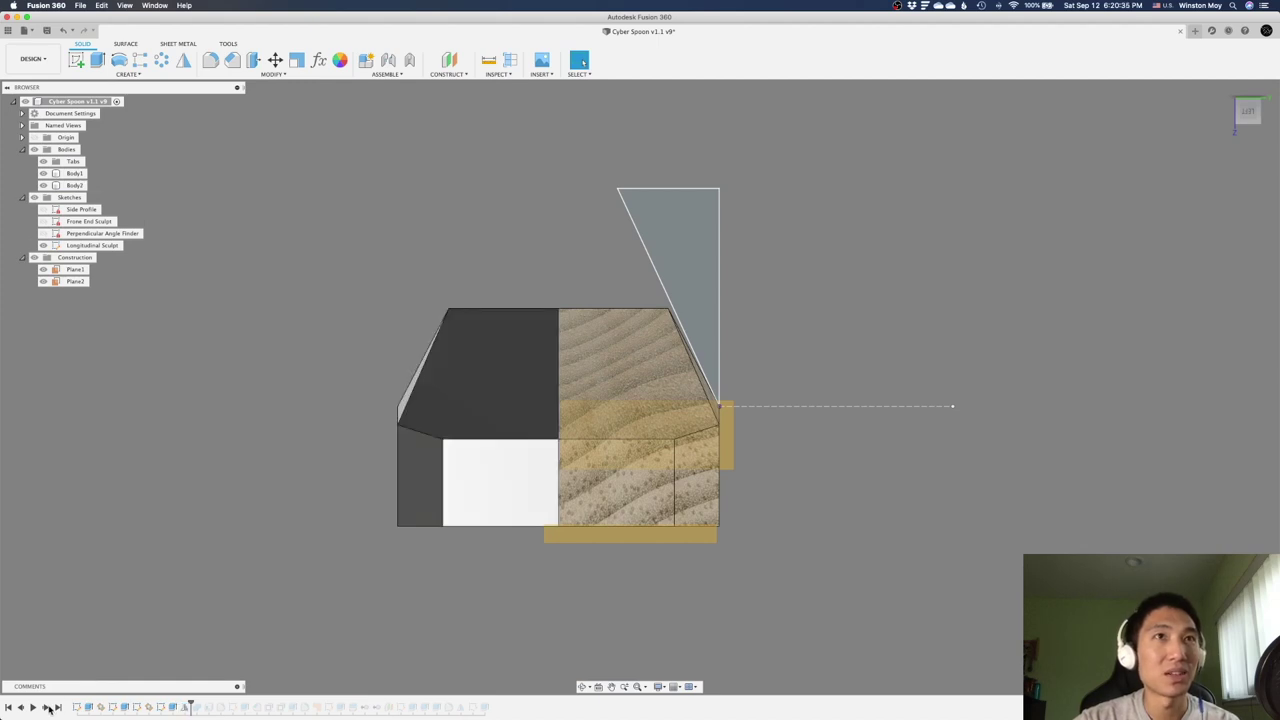
{"action": "left_click", "coordinate": [76, 185]}
{"action": "left_click", "coordinate": [78, 174]}
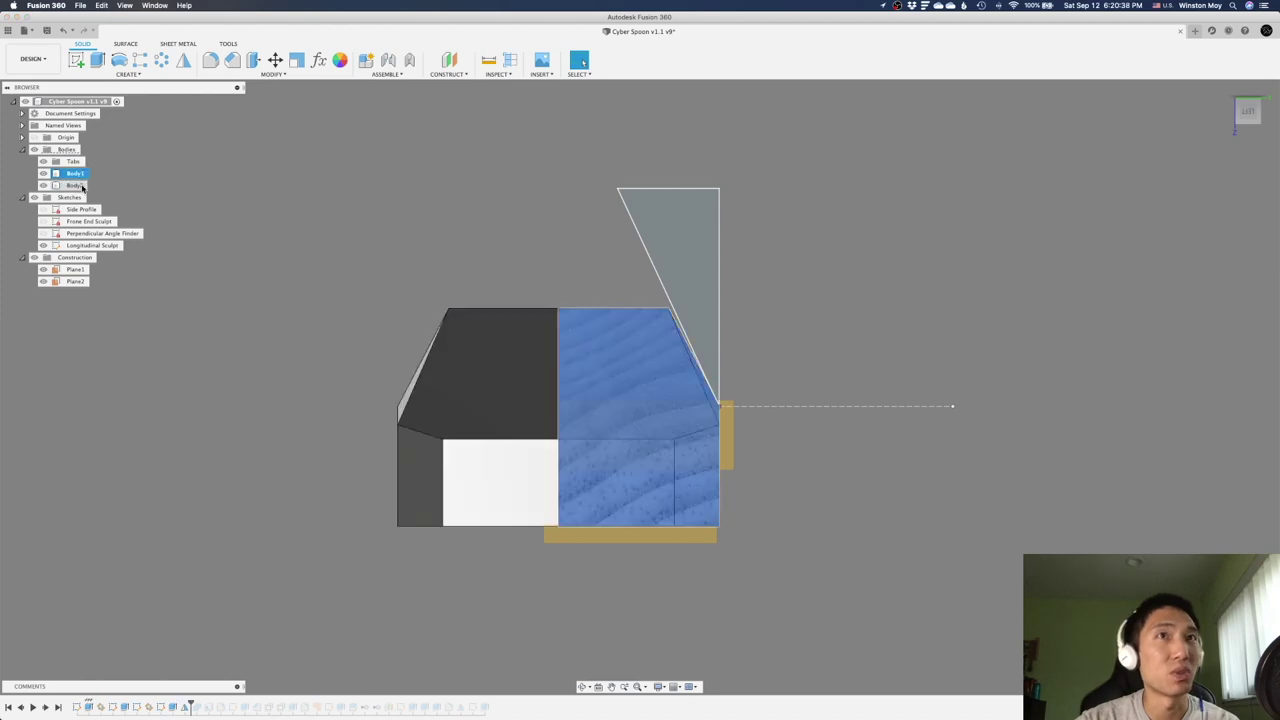
{"action": "left_click", "coordinate": [79, 185]}
{"action": "left_click", "coordinate": [78, 174]}
{"action": "left_click", "coordinate": [311, 183]}
{"action": "scroll", "coordinate": [248, 357], "scroll_direction": "up", "scroll_amount": 2}
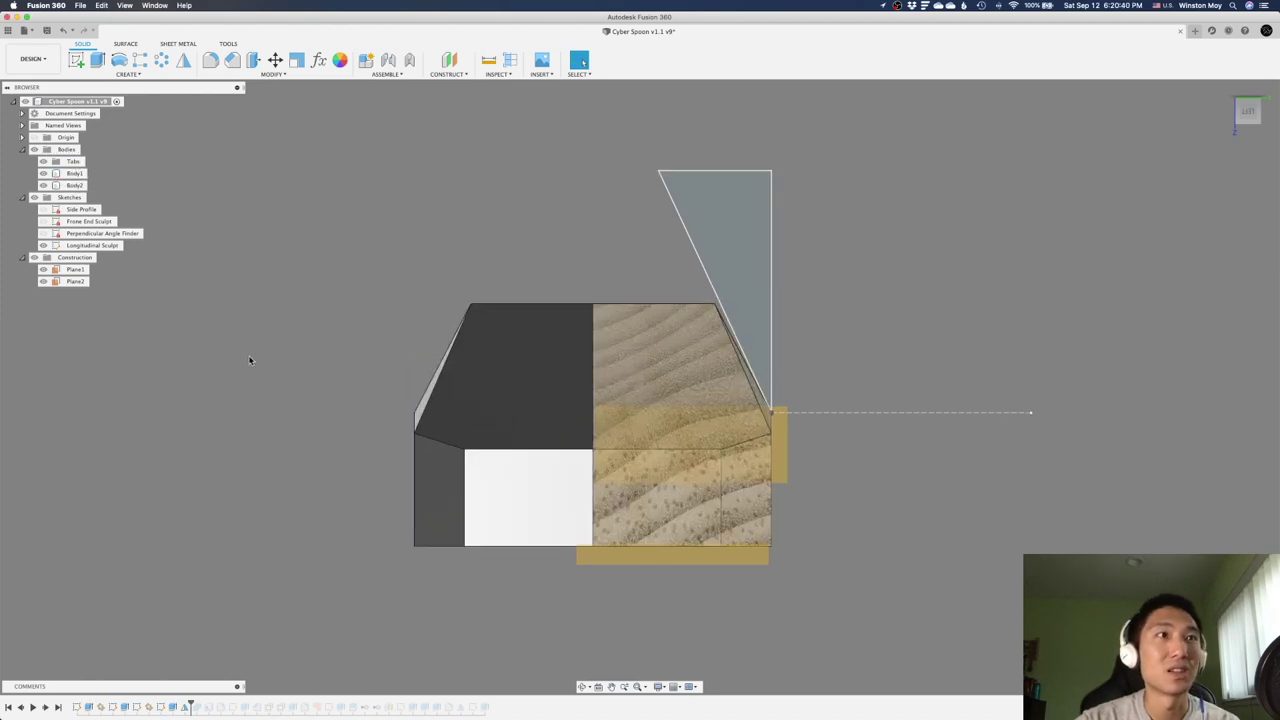
Review the Combine command without running it, and roll the timeline forward past the feature joining the two halves.
{"action": "left_click", "coordinate": [272, 74]}
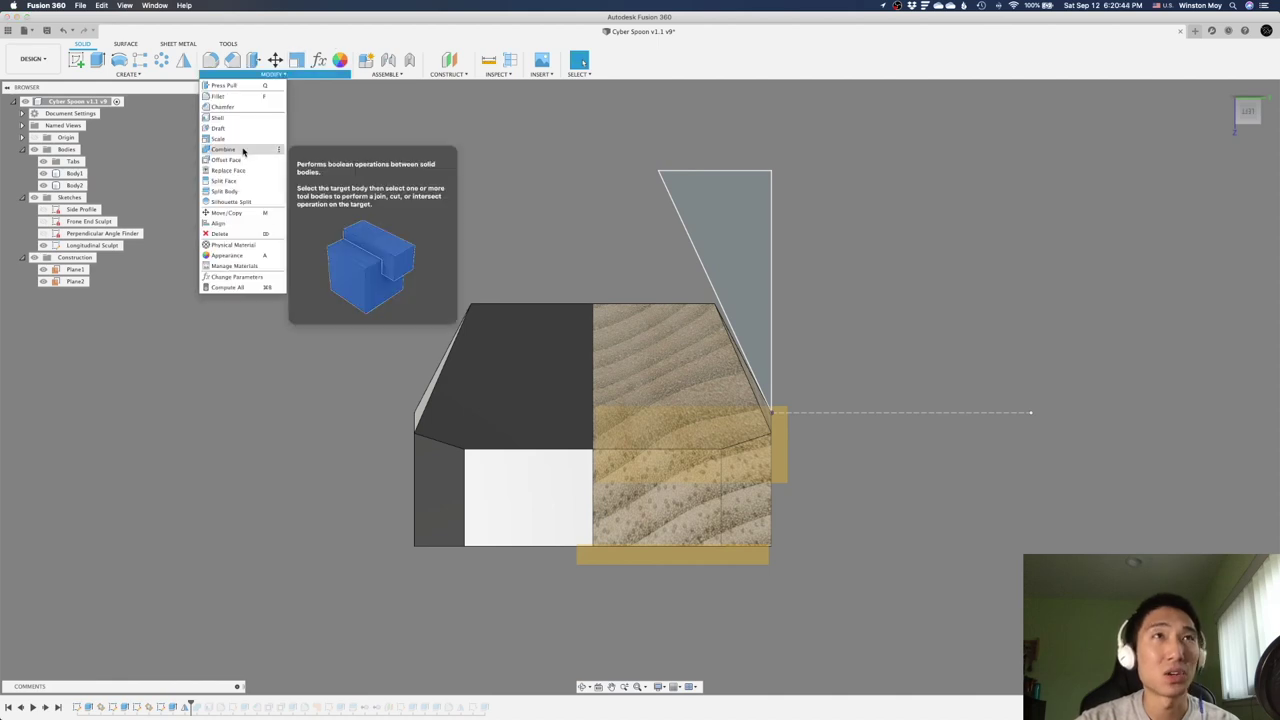
{"action": "left_click", "coordinate": [181, 581]}
{"action": "left_click", "coordinate": [44, 707]}
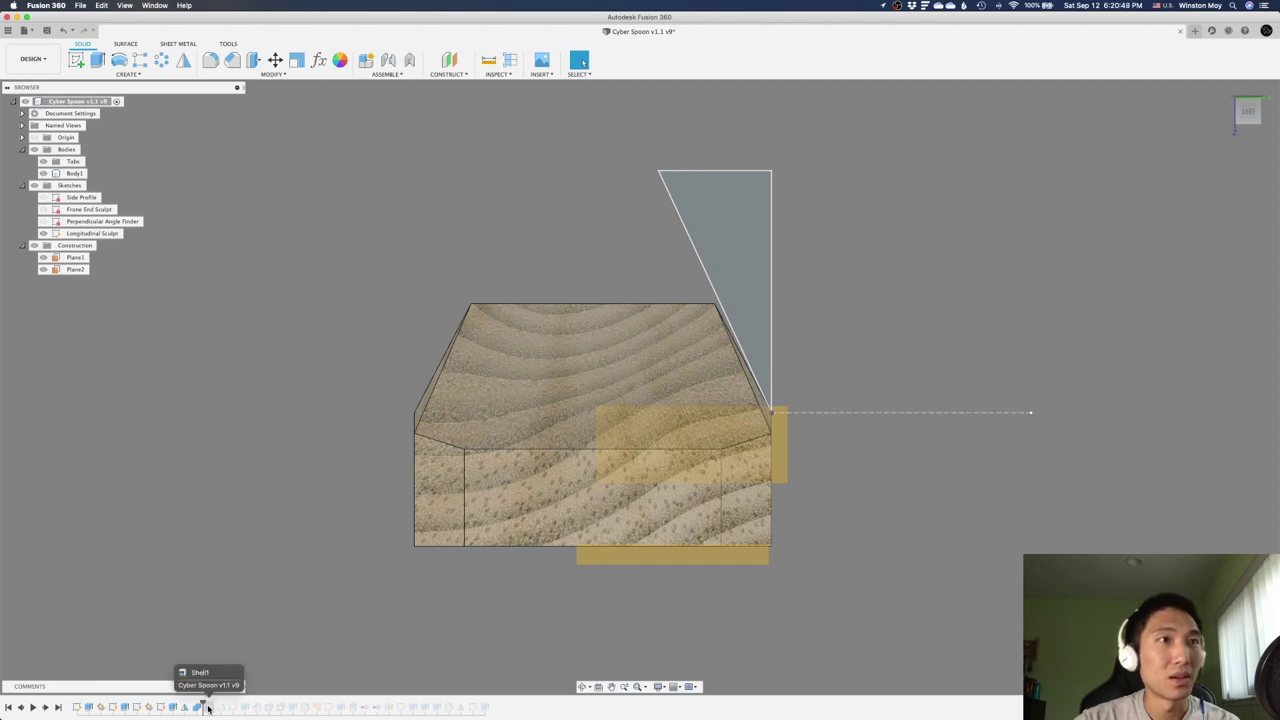
Roll the timeline forward past the Shell feature, inspect the hollow underside, and hide Plane1 and Plane2.
{"action": "mouse_move", "coordinate": [344, 452]}
{"action": "middle_mouse_down", "text": "shift"}
{"action": "mouse_move", "coordinate": [343, 440]}
{"action": "mouse_move", "coordinate": [335, 455]}
{"action": "middle_mouse_up", "text": "shift"}
{"action": "left_click", "coordinate": [45, 708]}
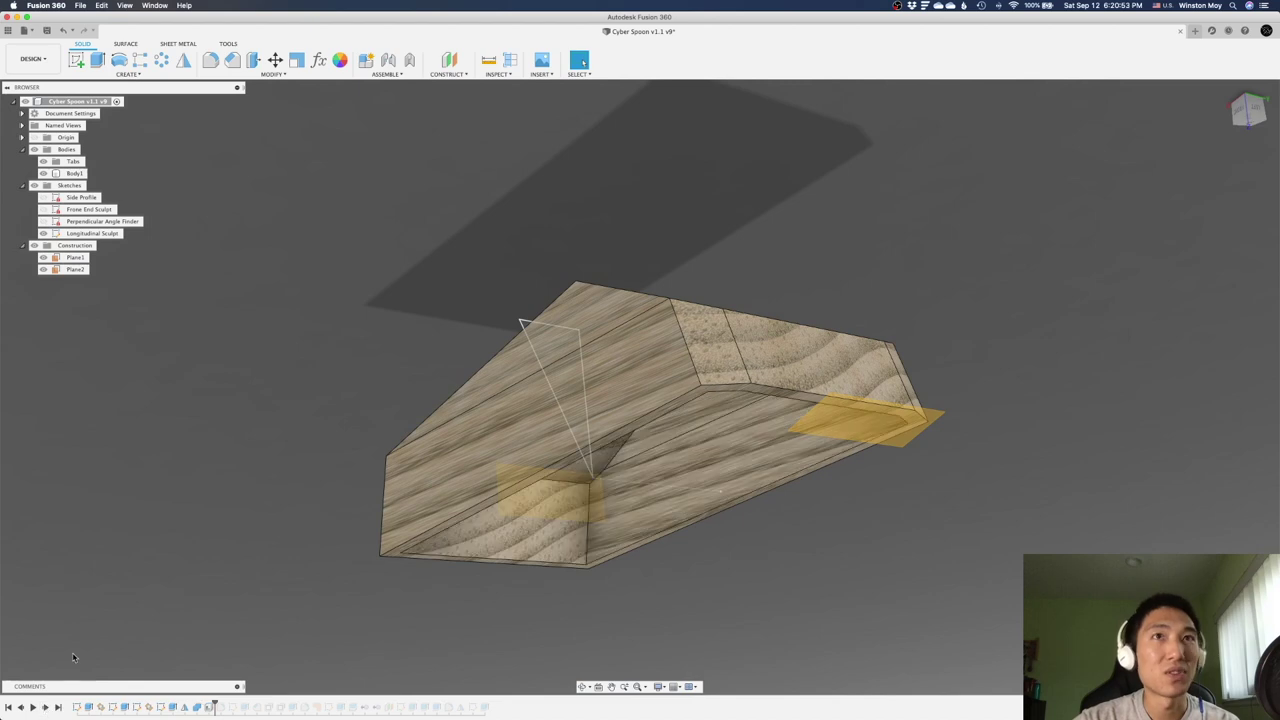
{"action": "mouse_move", "coordinate": [163, 518]}
{"action": "middle_mouse_down", "text": "shift"}
{"action": "mouse_move", "coordinate": [213, 467]}
{"action": "mouse_move", "coordinate": [138, 438]}
{"action": "middle_mouse_up", "text": "shift"}
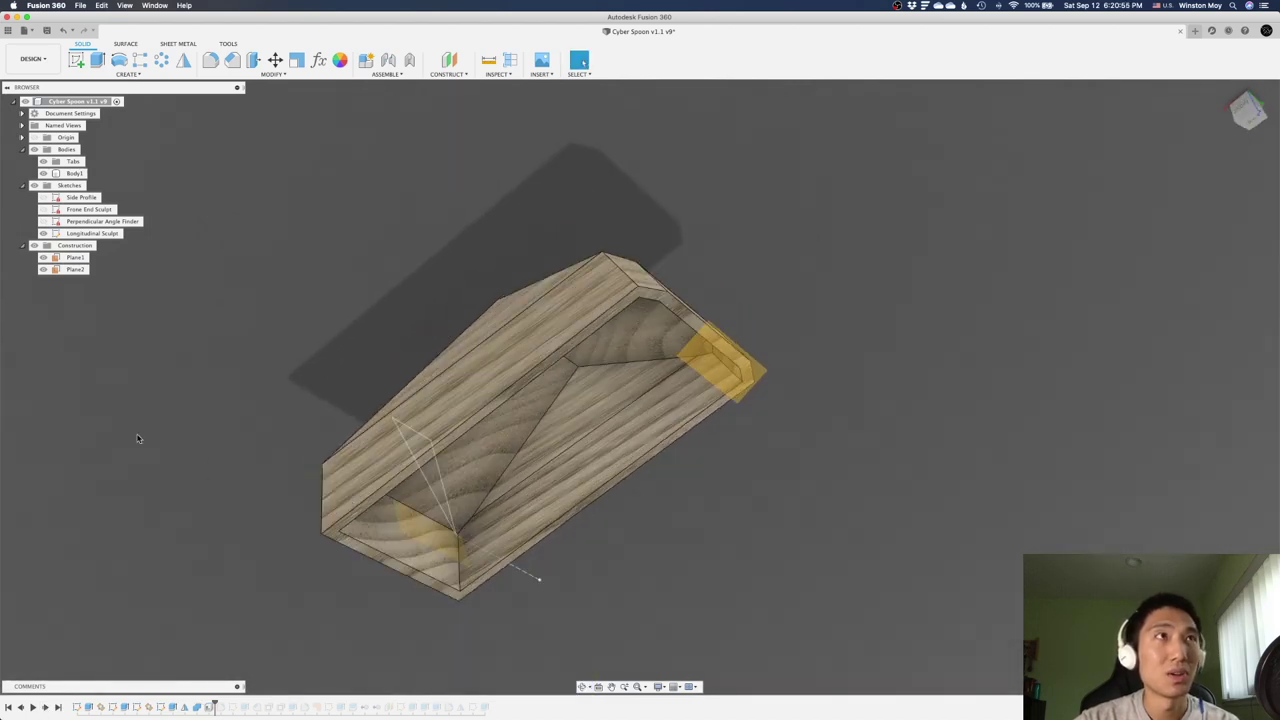
{"action": "left_click", "coordinate": [43, 257]}
{"action": "left_click", "coordinate": [43, 269]}
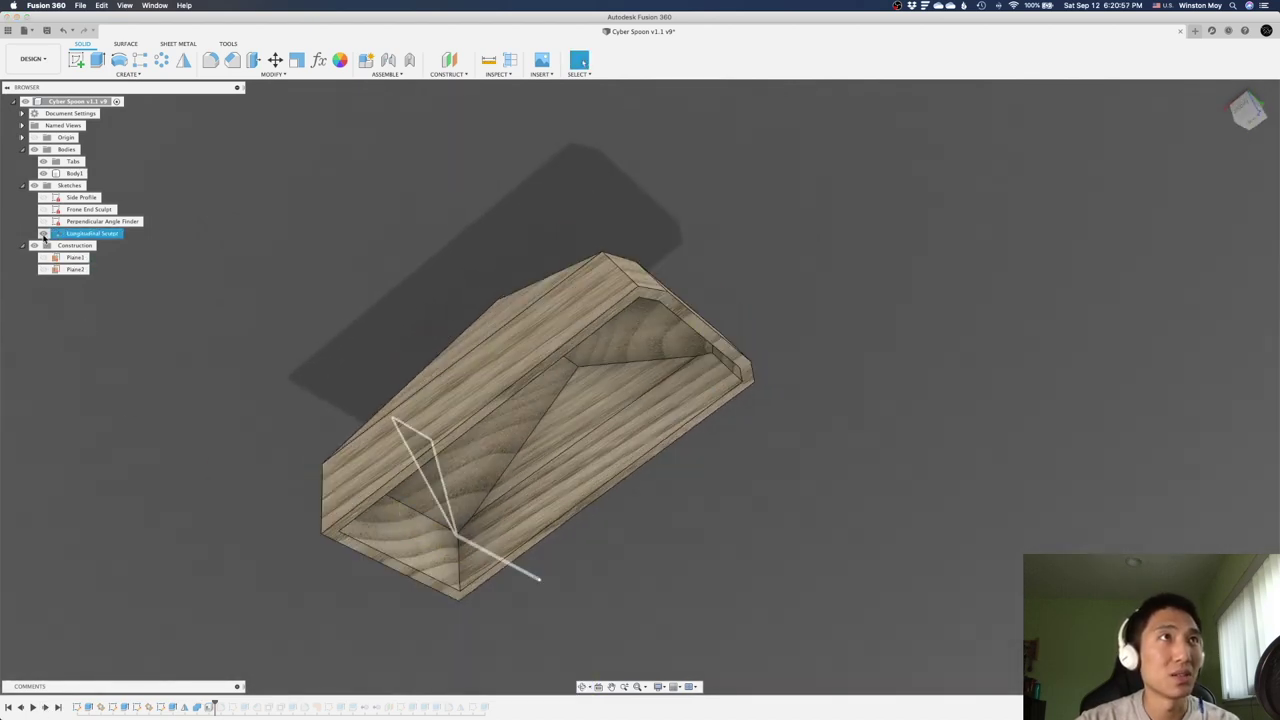
{"action": "left_click", "coordinate": [182, 515]}
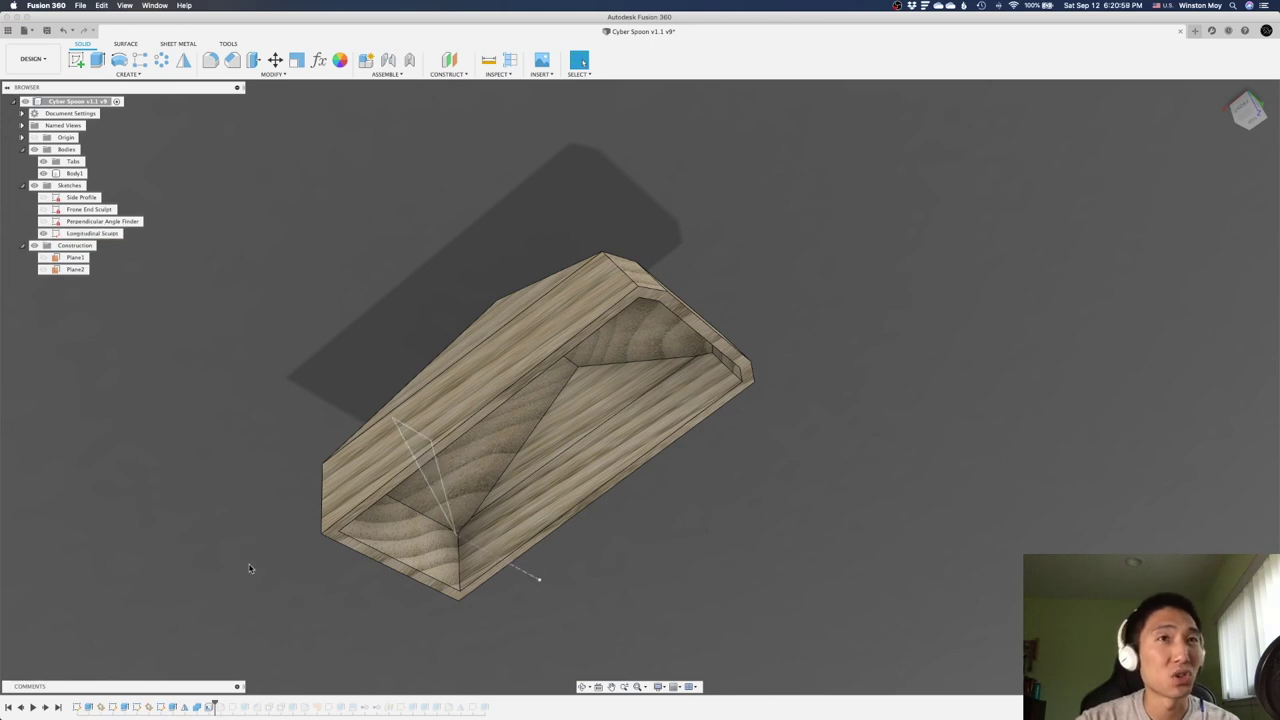
Open the Shell feature for editing and reselect the body's bottom face as the face to remove.
{"action": "left_click", "coordinate": [211, 708]}
{"action": "right_click", "coordinate": [211, 708]}
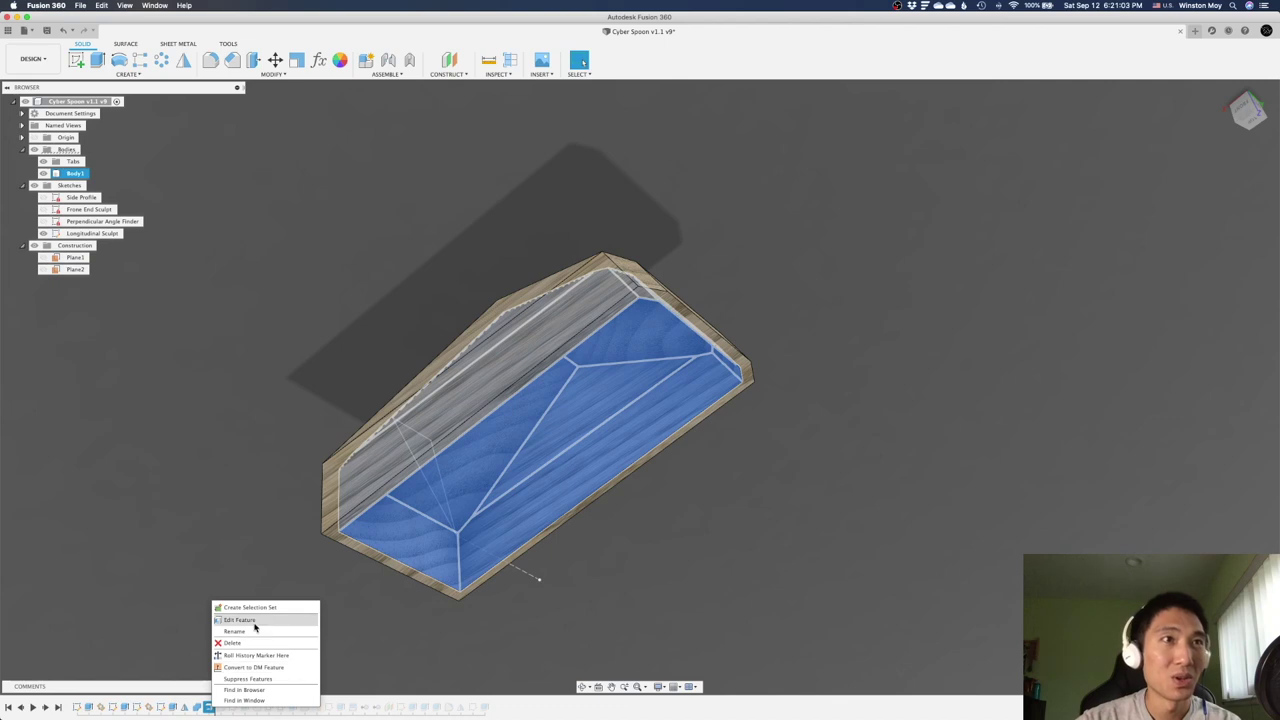
{"action": "left_click", "coordinate": [255, 626]}
{"action": "middle_click_drag", "start_coordinate": [751, 295], "coordinate": [820, 268], "text": "shift"}
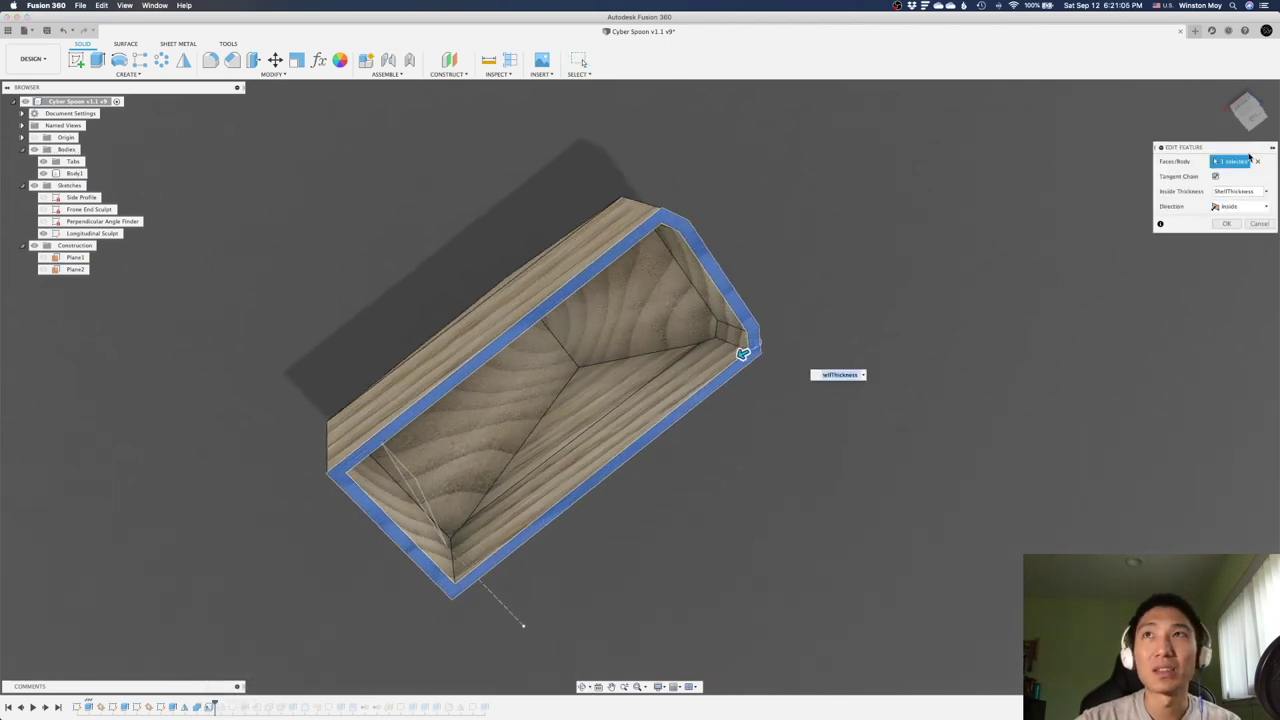
{"action": "left_click", "coordinate": [1257, 162]}
{"action": "left_click", "coordinate": [627, 334]}
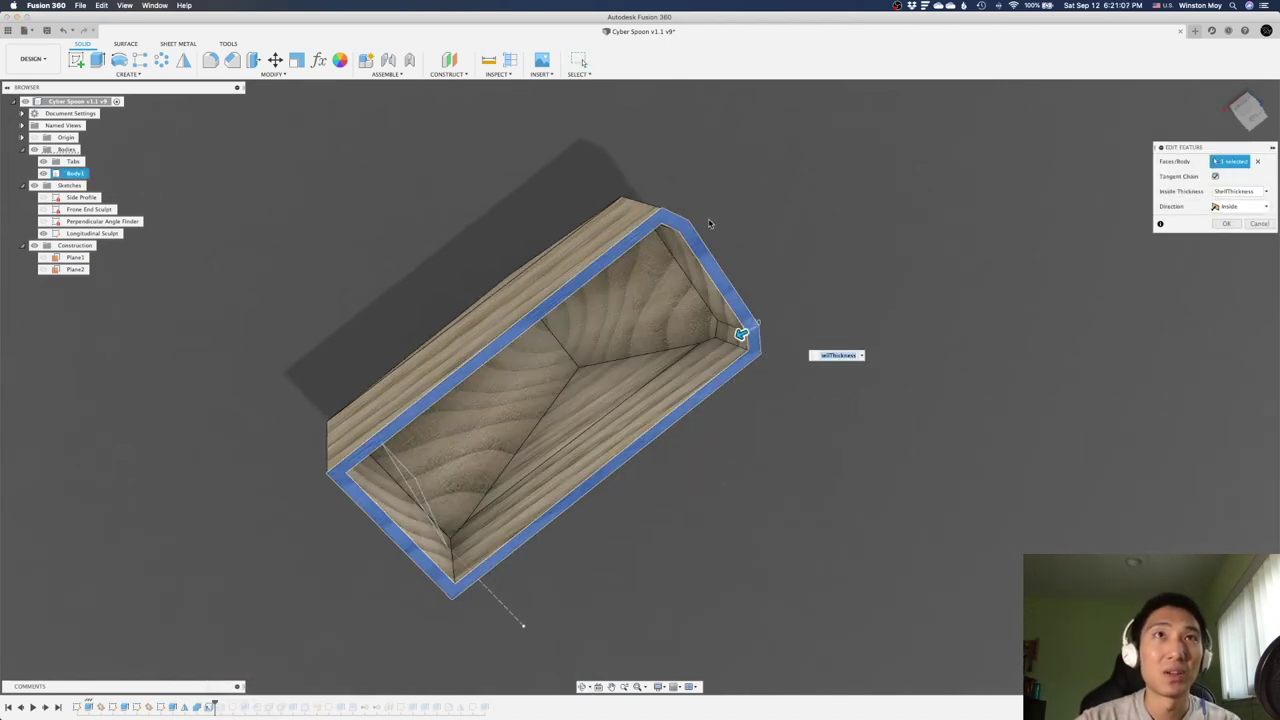
{"action": "middle_click_drag", "start_coordinate": [711, 223], "coordinate": [613, 215], "text": "shift"}
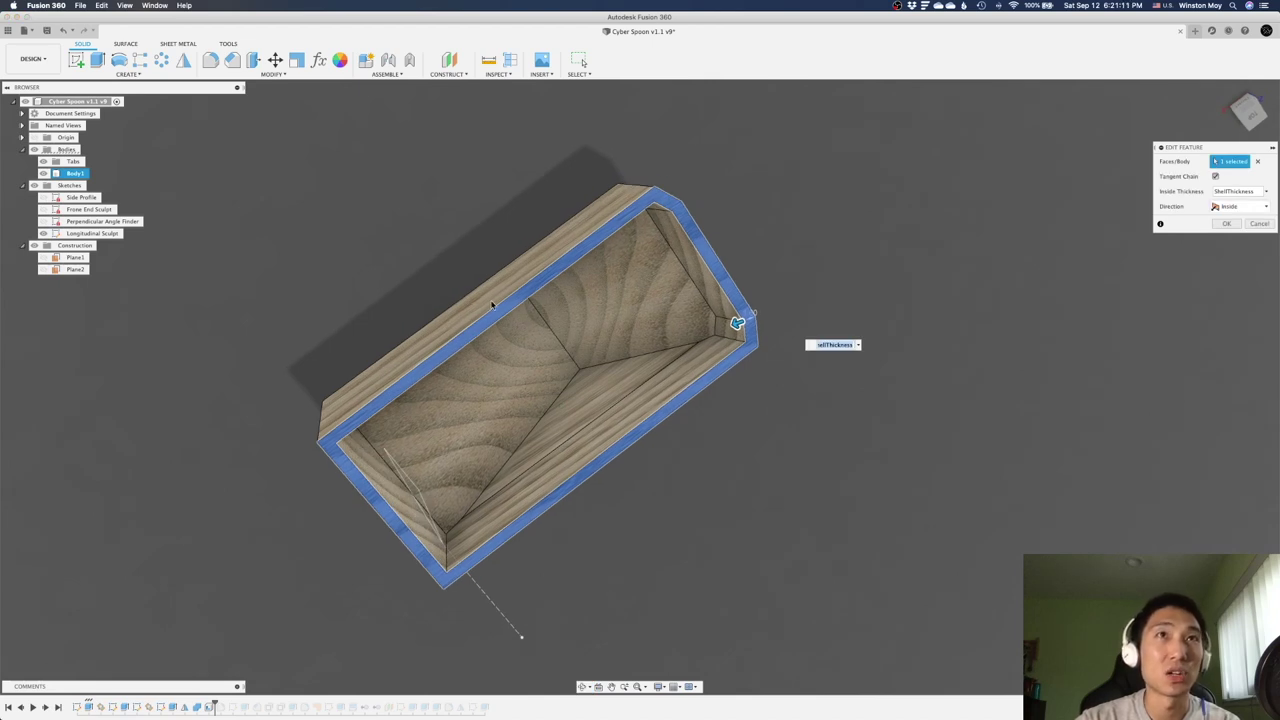
Clear the Shell feature's bottom face selection and choose the whole body instead.
{"action": "left_click", "coordinate": [1258, 161]}
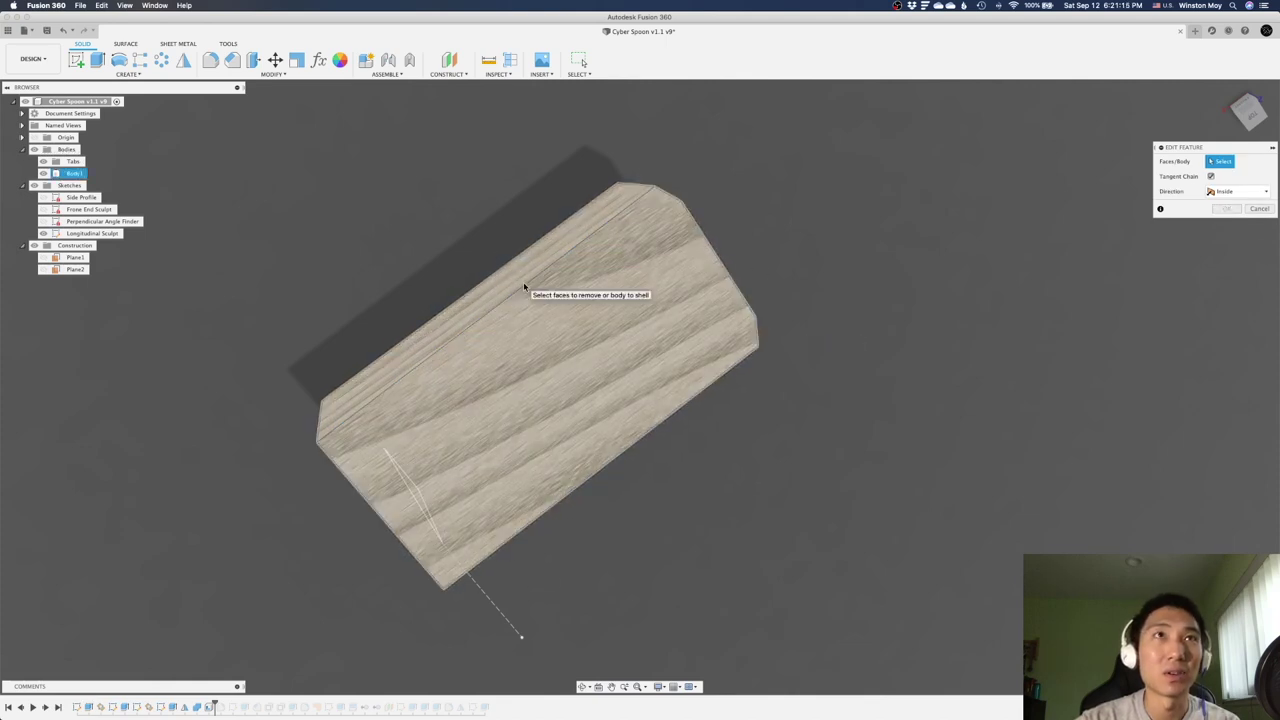
{"action": "left_click", "coordinate": [530, 287]}
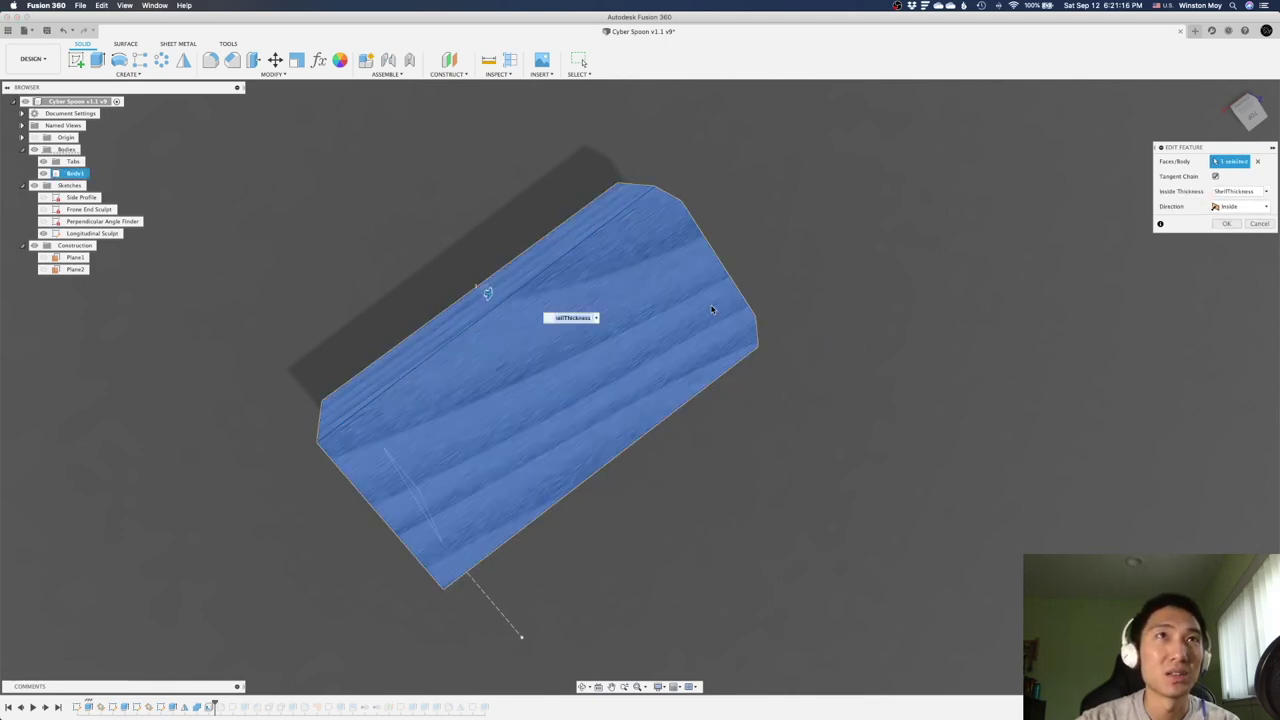
{"action": "middle_click_drag", "start_coordinate": [487, 293], "coordinate": [509, 400], "text": "shift"}
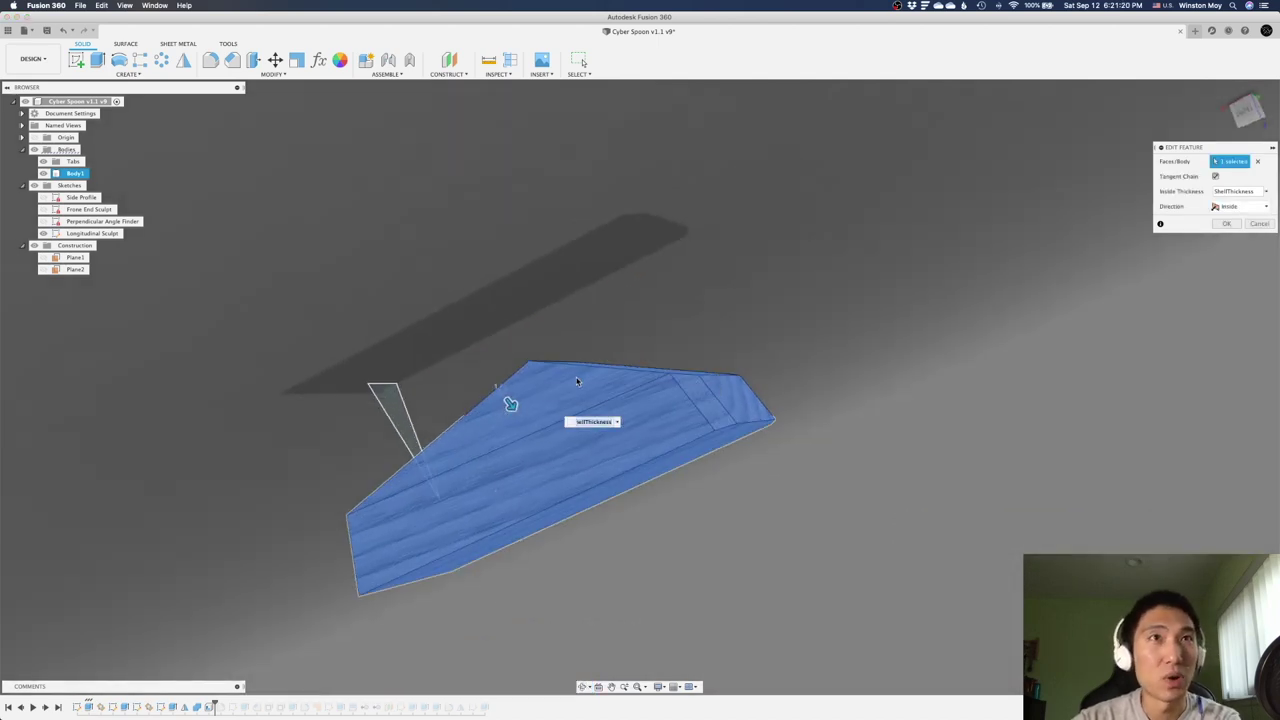
Inspect the whole-body shell preview from another angle, and cancel the Shell feature edit.
{"action": "mouse_move", "coordinate": [478, 285]}
{"action": "middle_mouse_down", "text": "shift"}
{"action": "mouse_move", "coordinate": [463, 277]}
{"action": "mouse_move", "coordinate": [539, 277]}
{"action": "mouse_move", "coordinate": [471, 280]}
{"action": "mouse_move", "coordinate": [462, 266]}
{"action": "mouse_move", "coordinate": [495, 300]}
{"action": "middle_mouse_up", "text": "shift"}
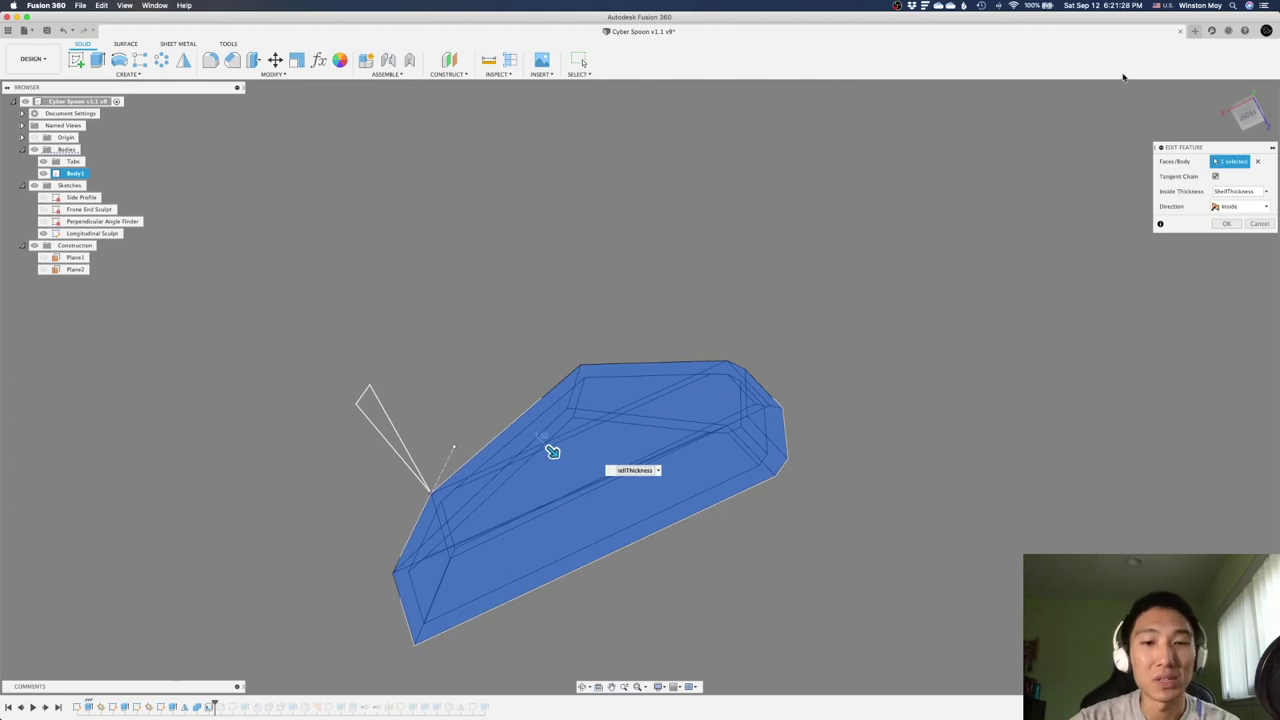
{"action": "left_click", "coordinate": [1261, 226]}
Examine the hollow bowl's rim, interior corners and floor edges up close and from directly above.
{"action": "middle_click_drag", "start_coordinate": [765, 288], "coordinate": [684, 414], "text": "shift"}
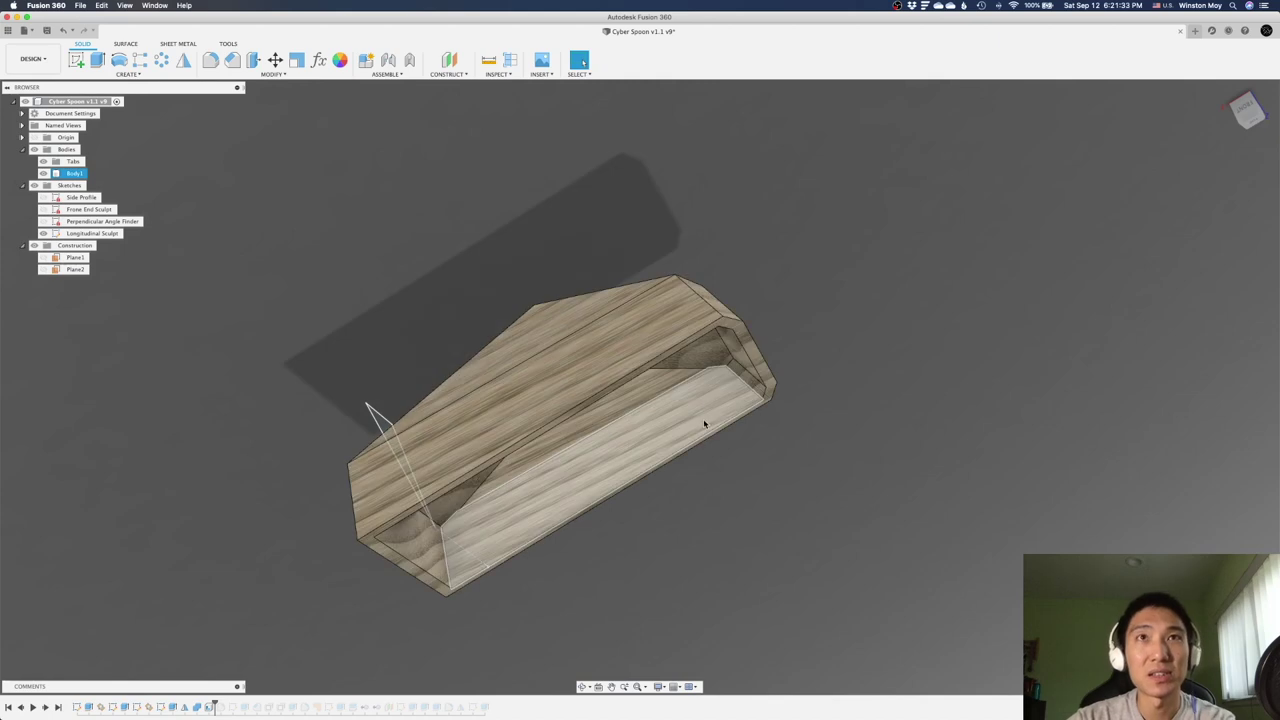
{"action": "scroll", "coordinate": [738, 372], "scroll_direction": "up", "scroll_amount": 2}
{"action": "left_click", "coordinate": [755, 355]}
{"action": "middle_click_drag", "start_coordinate": [817, 338], "coordinate": [638, 203], "text": "shift"}
{"action": "left_click", "coordinate": [629, 213]}
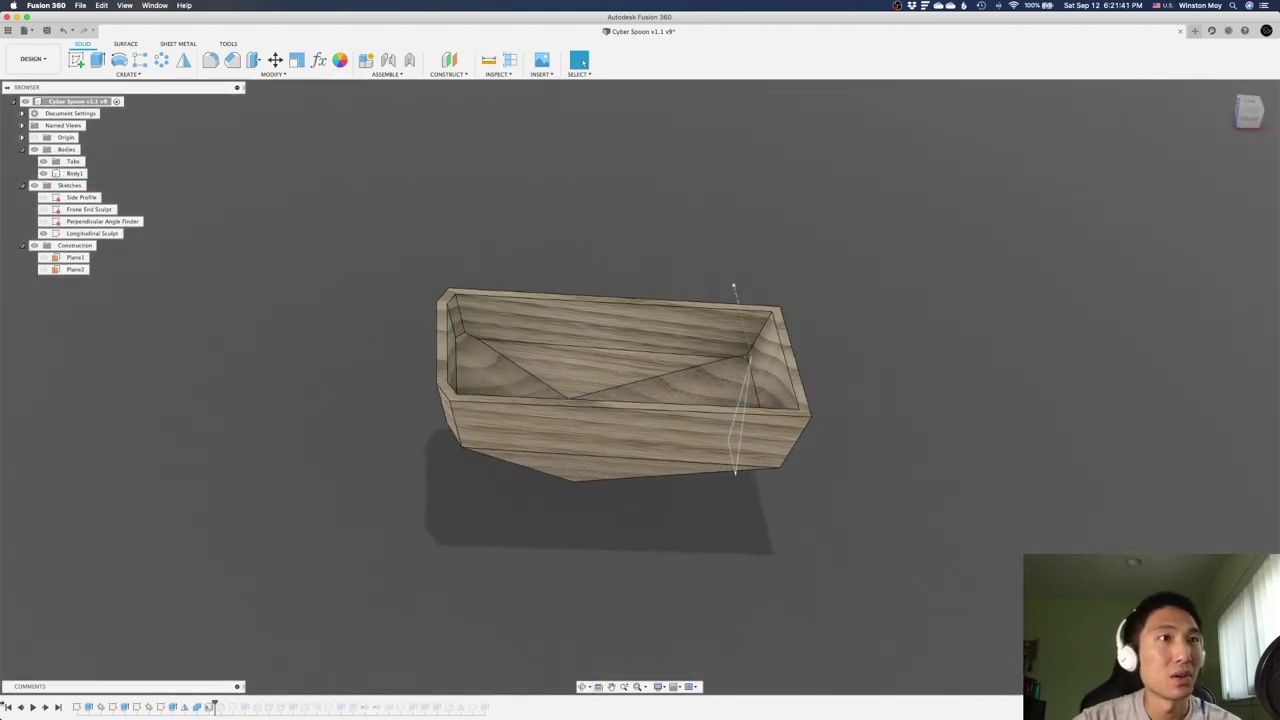
{"action": "scroll", "coordinate": [465, 312], "scroll_direction": "up", "scroll_amount": 3}
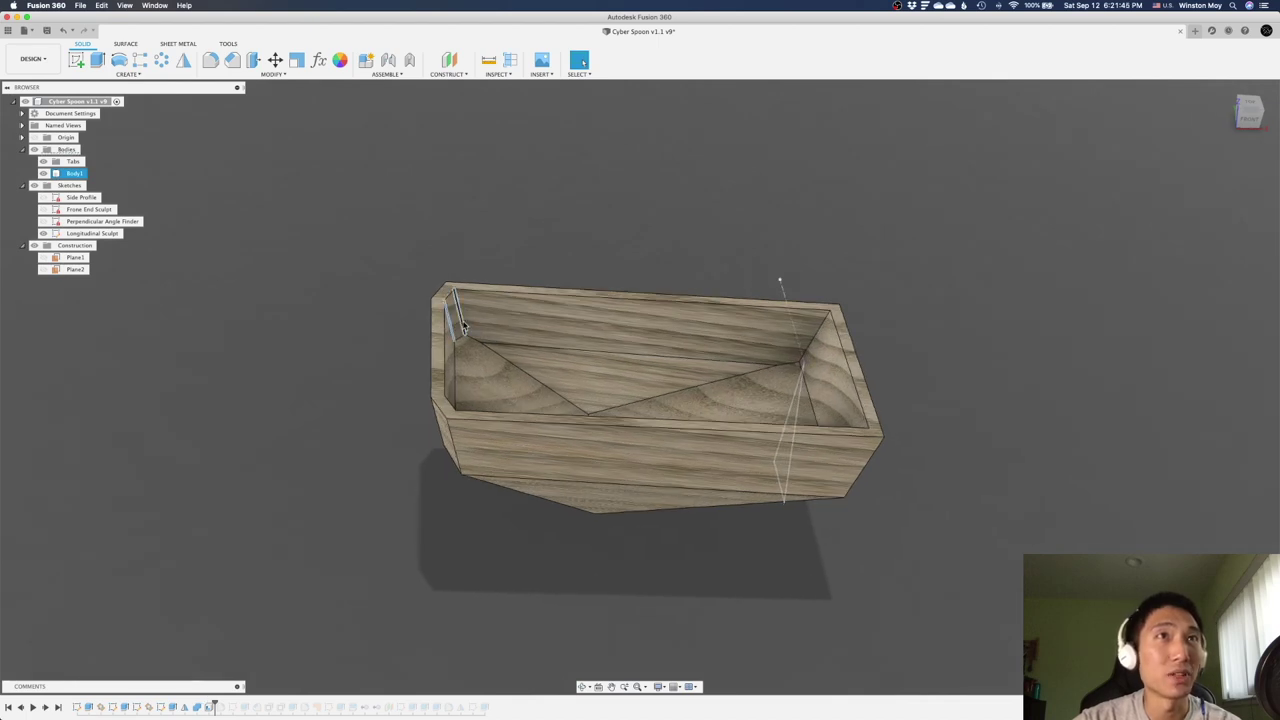
{"action": "middle_click_drag", "start_coordinate": [463, 327], "coordinate": [595, 433], "text": "shift"}
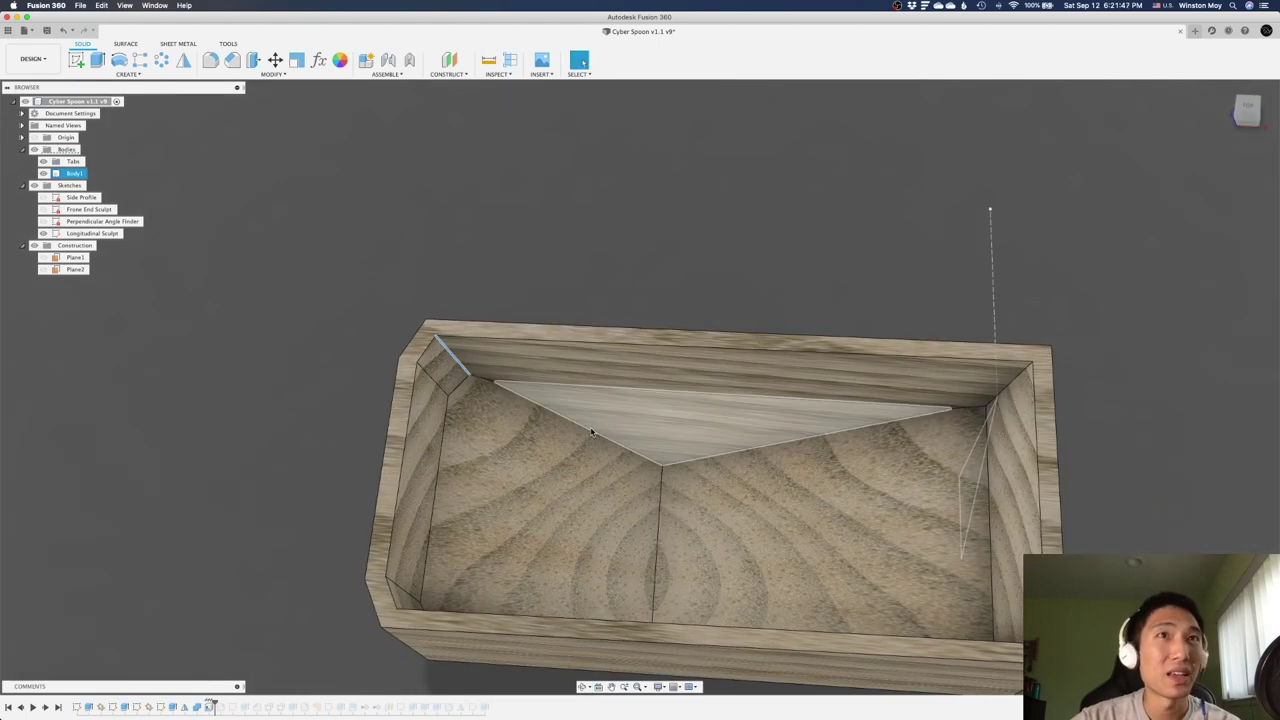
{"action": "left_click", "coordinate": [595, 435]}
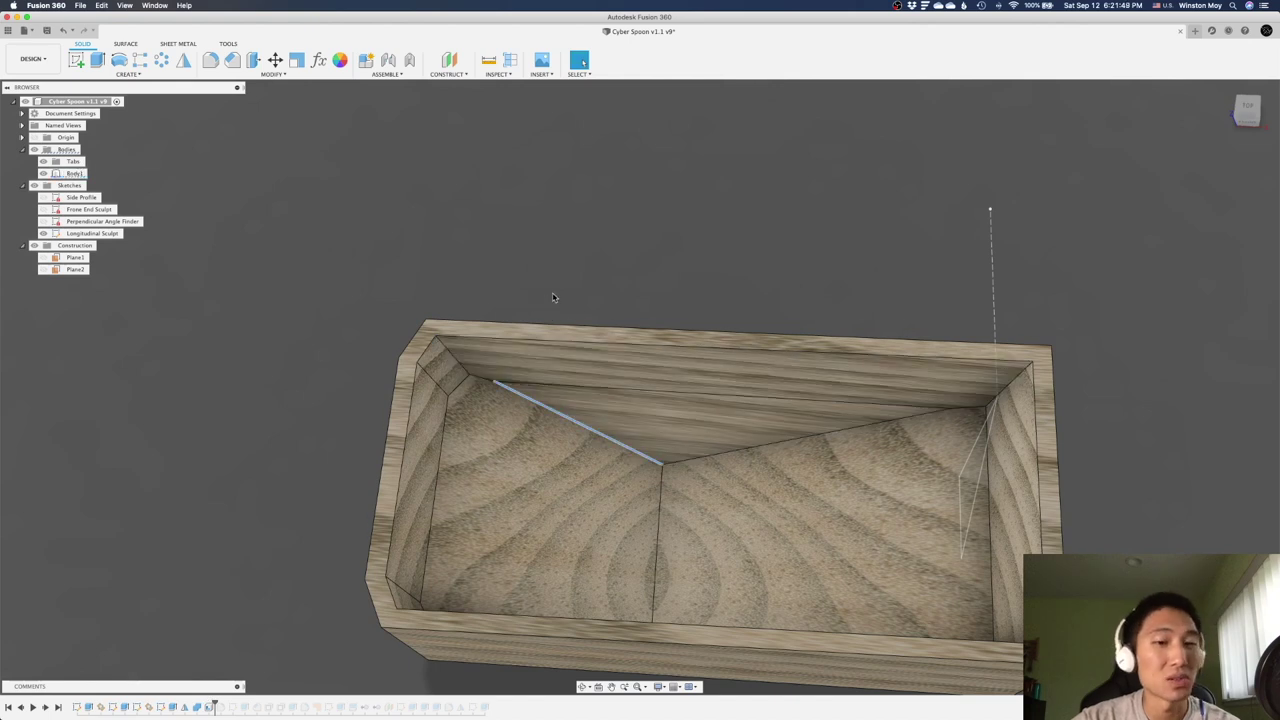
{"action": "middle_click_drag", "start_coordinate": [362, 336], "coordinate": [450, 350], "text": "shift"}
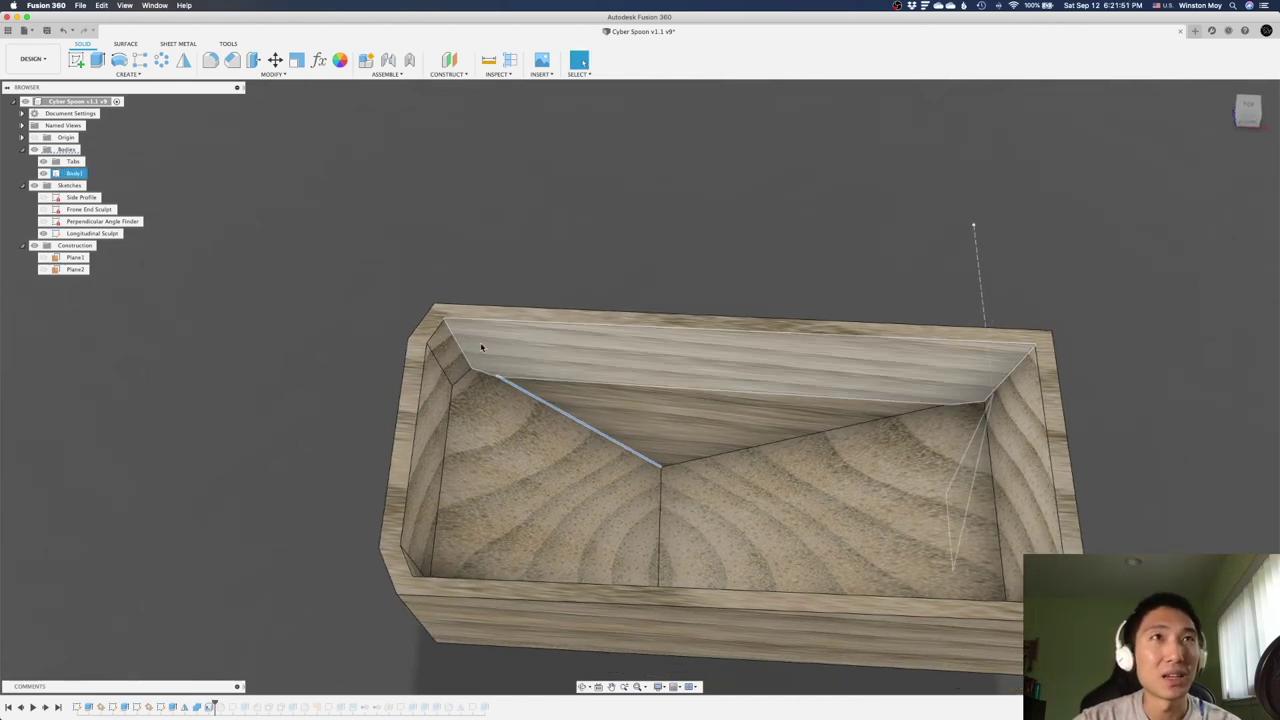
{"action": "left_click", "coordinate": [1248, 108]}
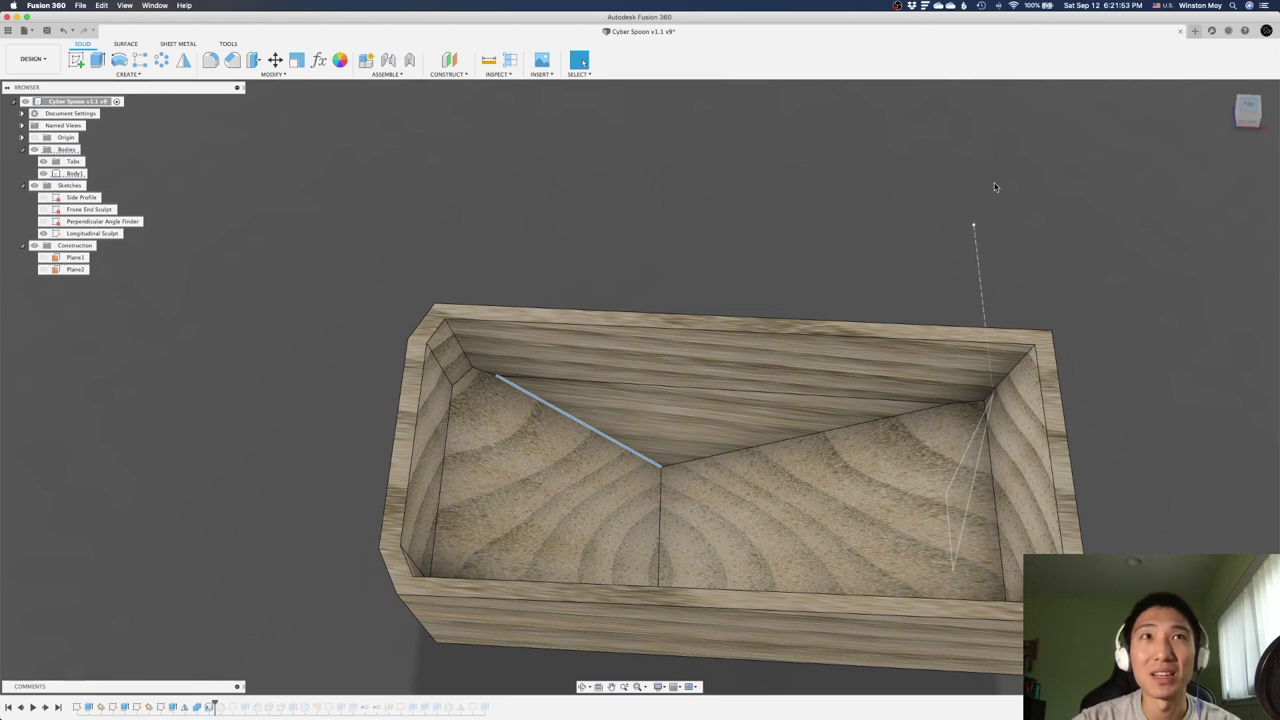
{"action": "scroll", "coordinate": [495, 425], "scroll_direction": "down", "scroll_amount": 4}
{"action": "scroll", "coordinate": [481, 200], "scroll_direction": "up", "scroll_amount": 3}
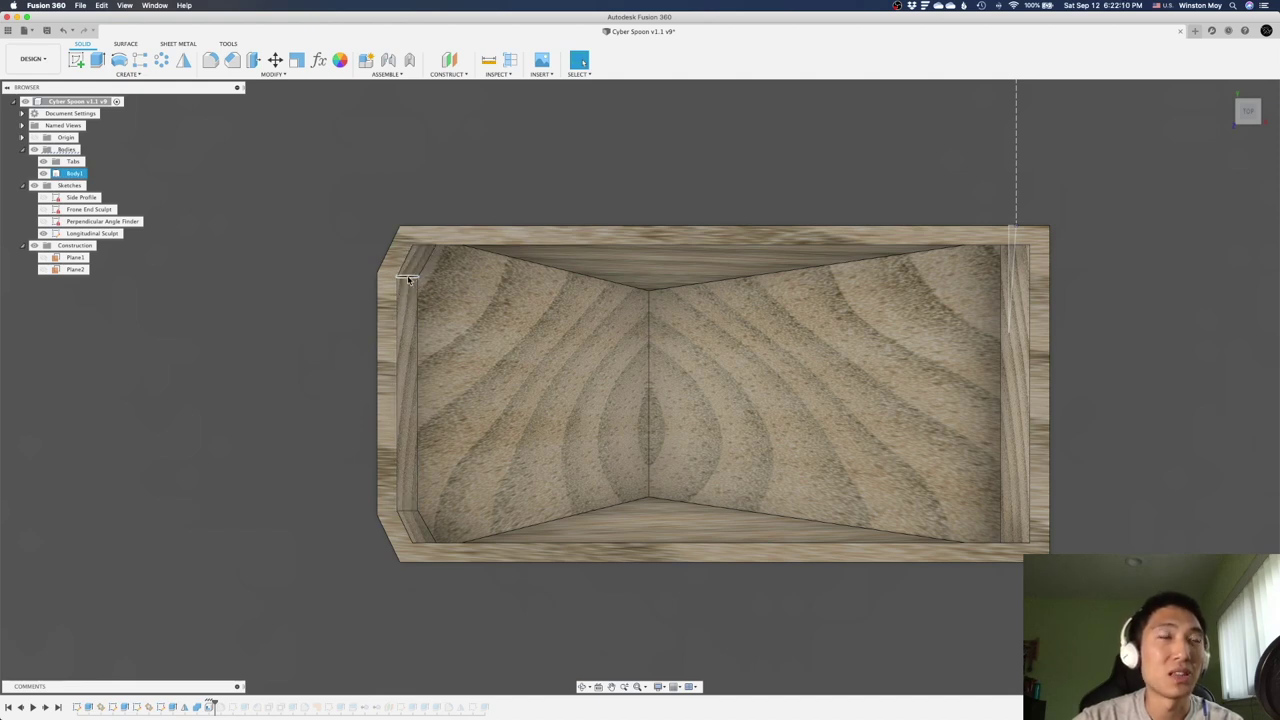
Roll the timeline forward past the Fillet feature on the bowl's interior, and inspect the rounded corner face.
{"action": "left_click", "coordinate": [45, 707]}
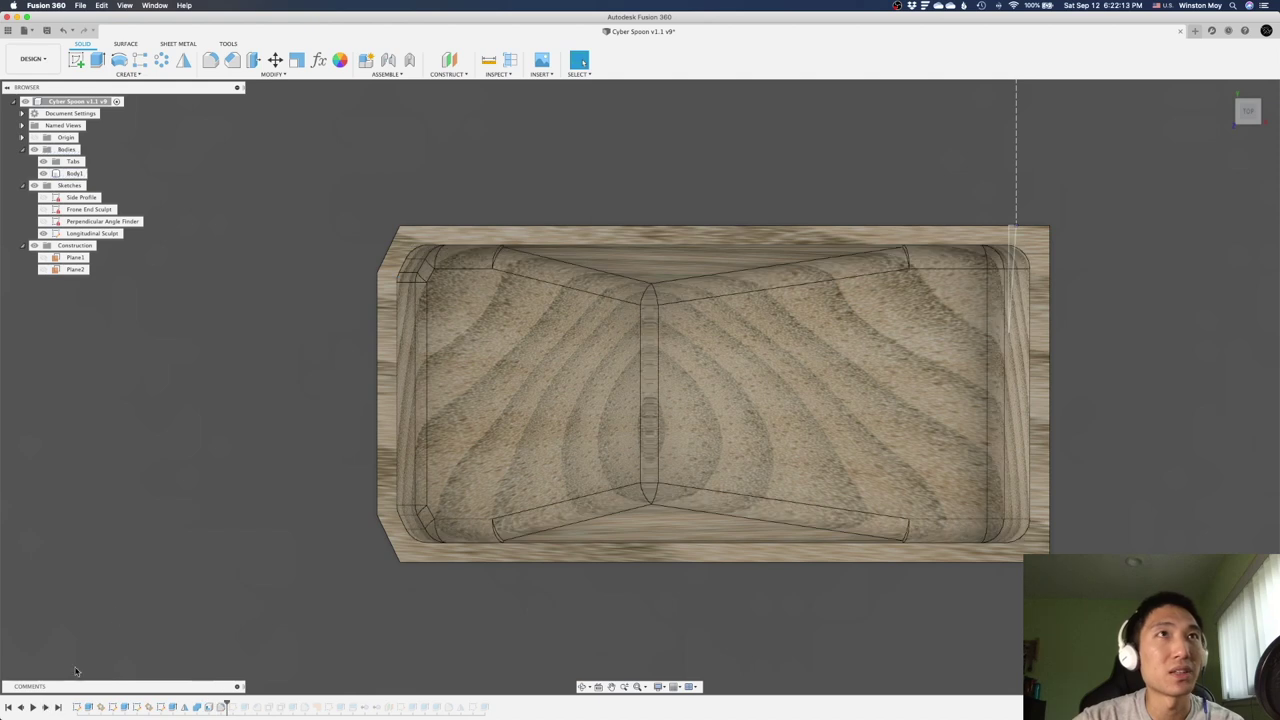
{"action": "scroll", "coordinate": [123, 606], "scroll_direction": "down", "scroll_amount": 2}
{"action": "scroll", "coordinate": [312, 308], "scroll_direction": "up", "scroll_amount": 1}
{"action": "scroll", "coordinate": [312, 305], "scroll_direction": "up", "scroll_amount": 2}
{"action": "middle_click_drag", "start_coordinate": [376, 326], "coordinate": [356, 316], "text": "shift"}
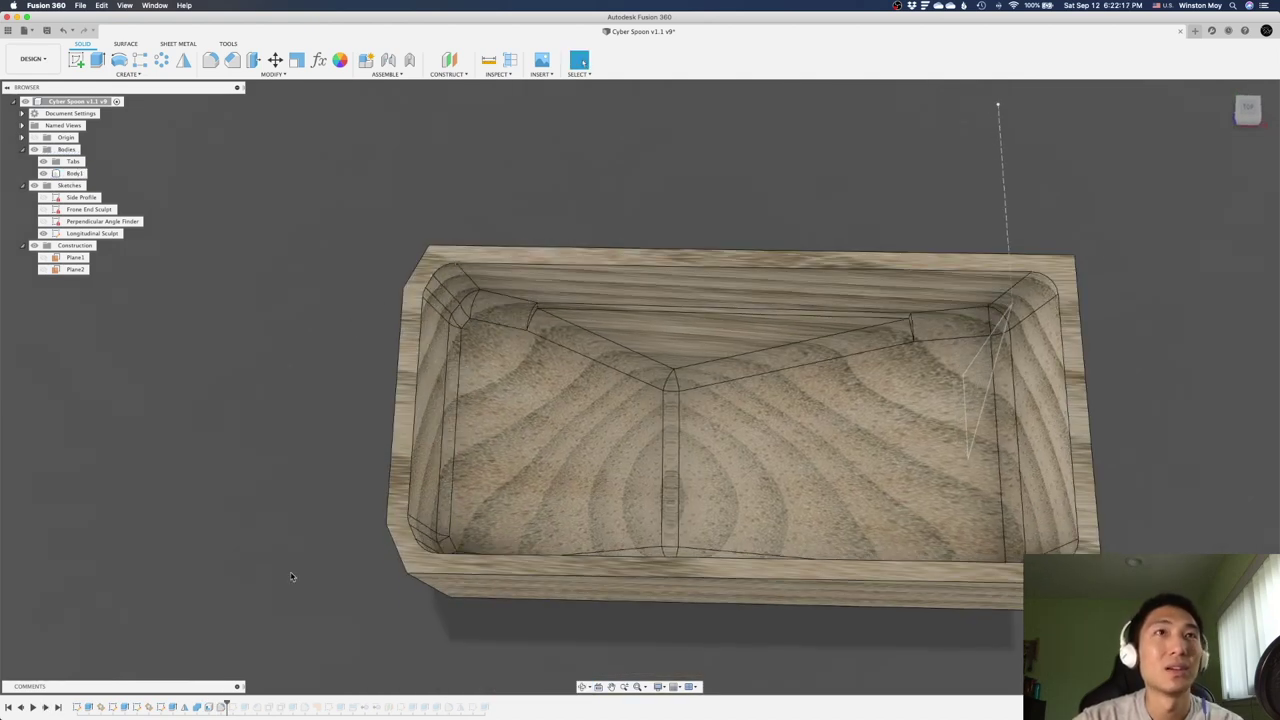
{"action": "left_click", "coordinate": [455, 282]}
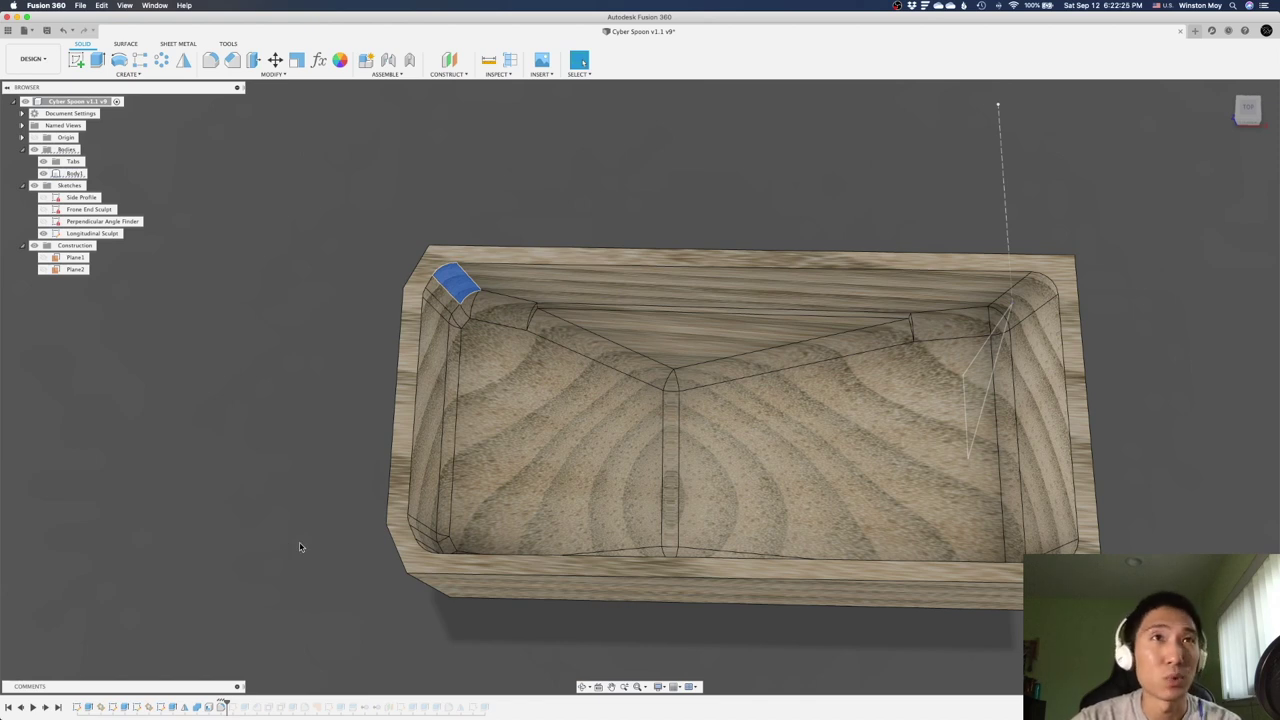
{"action": "left_click", "coordinate": [361, 406]}
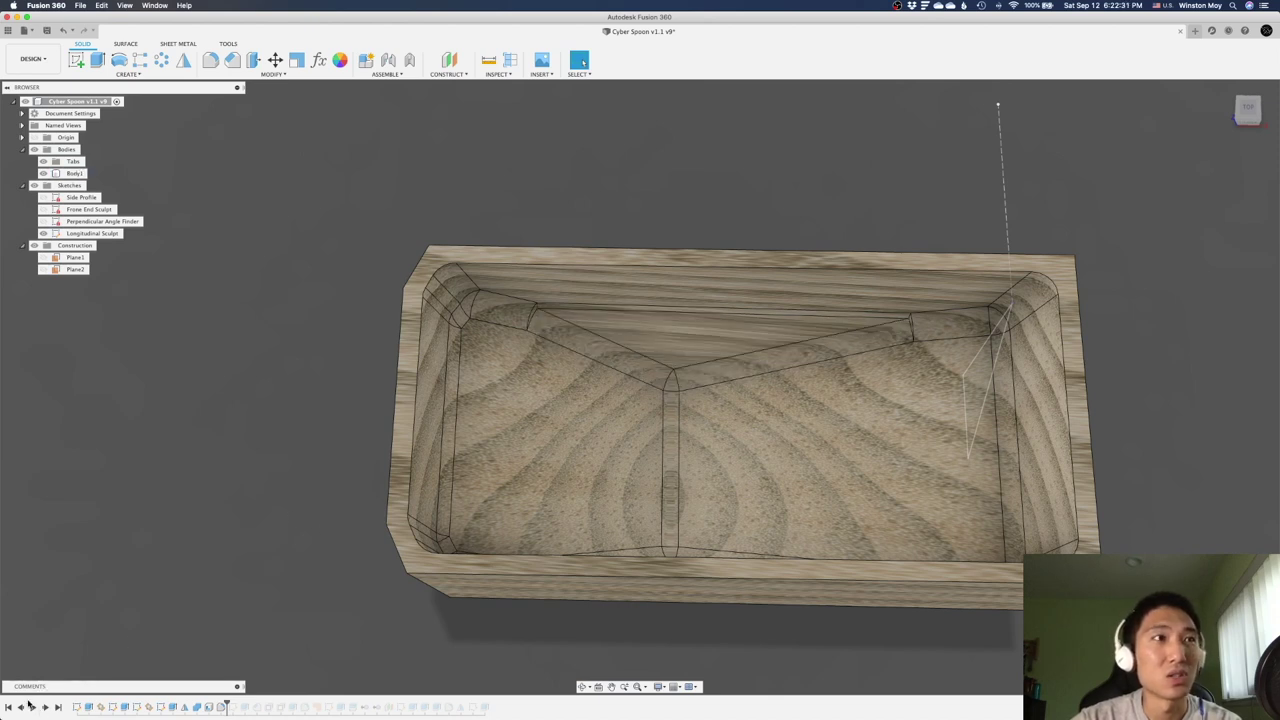
Step the timeline back one feature and forward again to compare the bowl's interior with and without fillets.
{"action": "left_click", "coordinate": [21, 707]}
{"action": "left_click", "coordinate": [46, 708]}
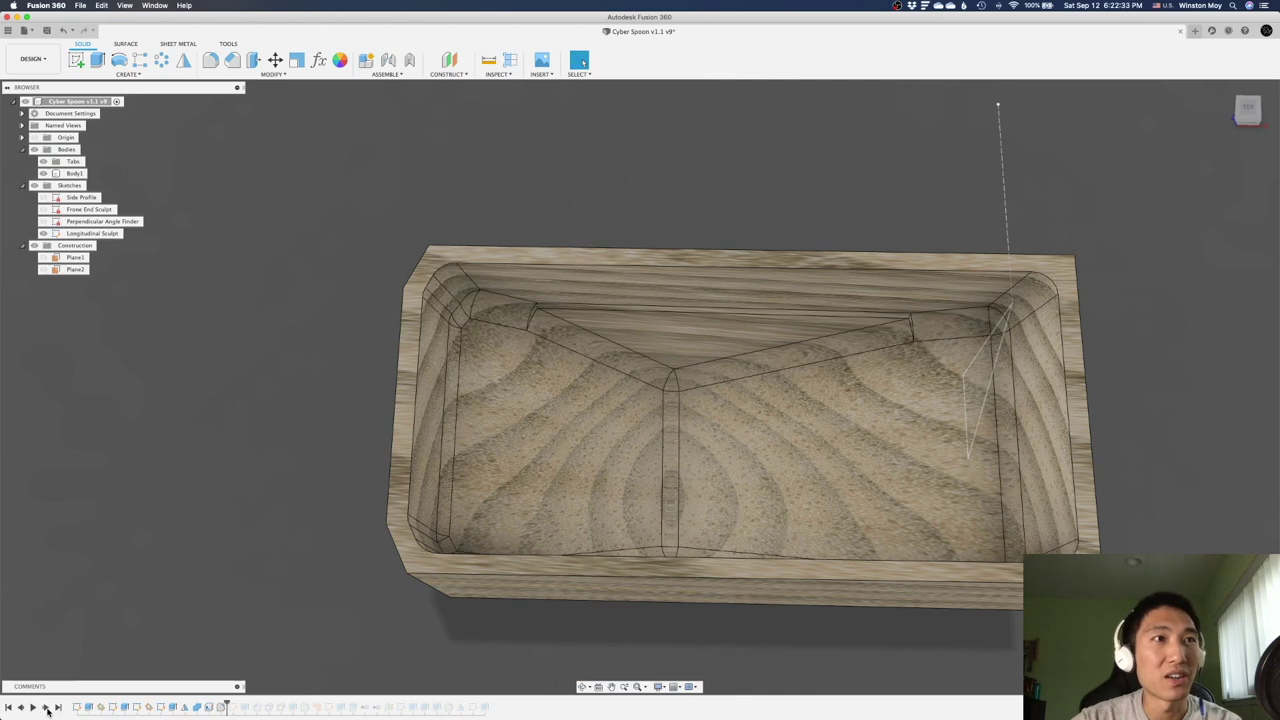
{"action": "scroll", "coordinate": [253, 485], "scroll_direction": "down", "scroll_amount": 2}
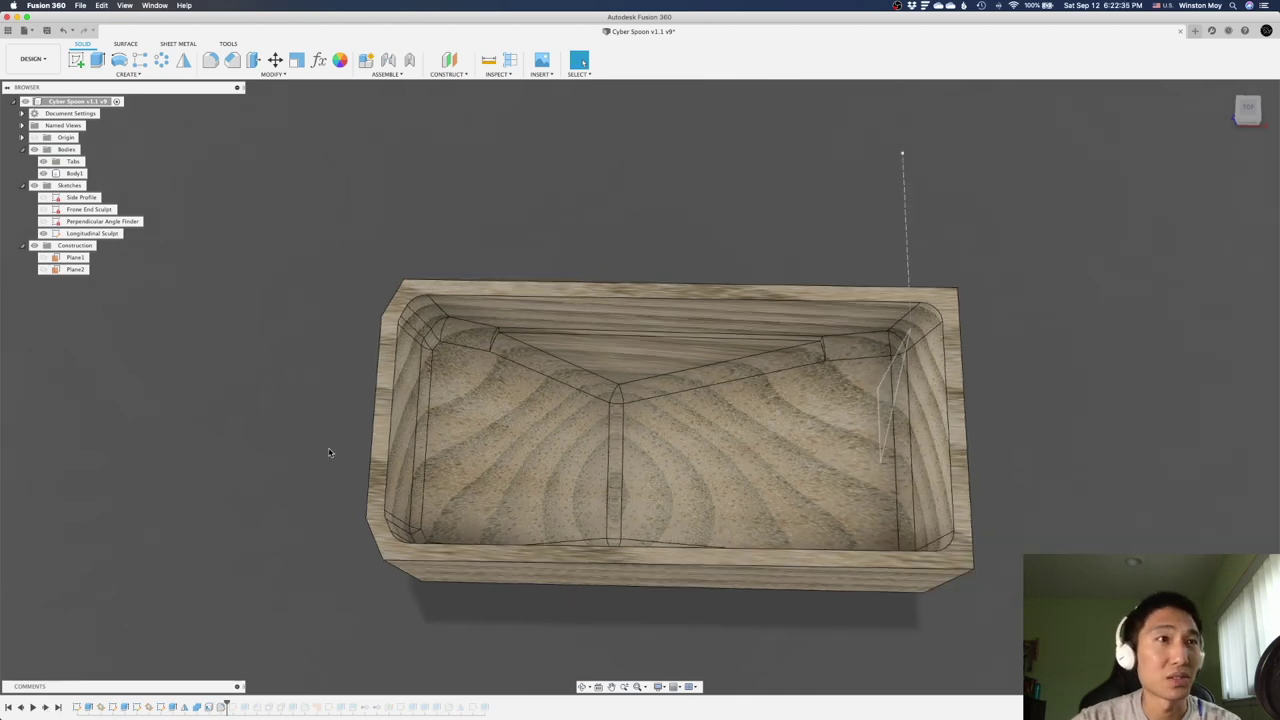
{"action": "middle_click_drag", "start_coordinate": [192, 582], "coordinate": [195, 618], "text": "shift"}
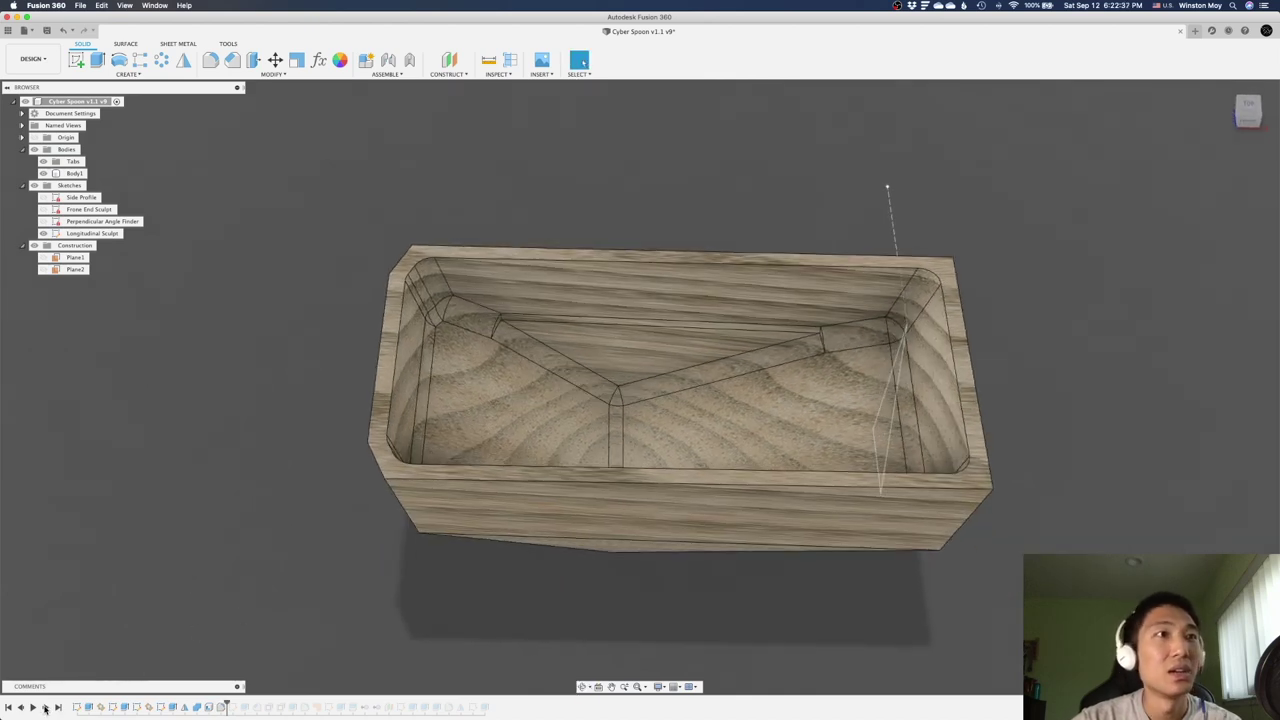
Roll the timeline forward past the Handle Sketch, show that sketch, and bring the bowl and handle profile into view.
{"action": "left_click", "coordinate": [45, 708]}
{"action": "left_click", "coordinate": [43, 245]}
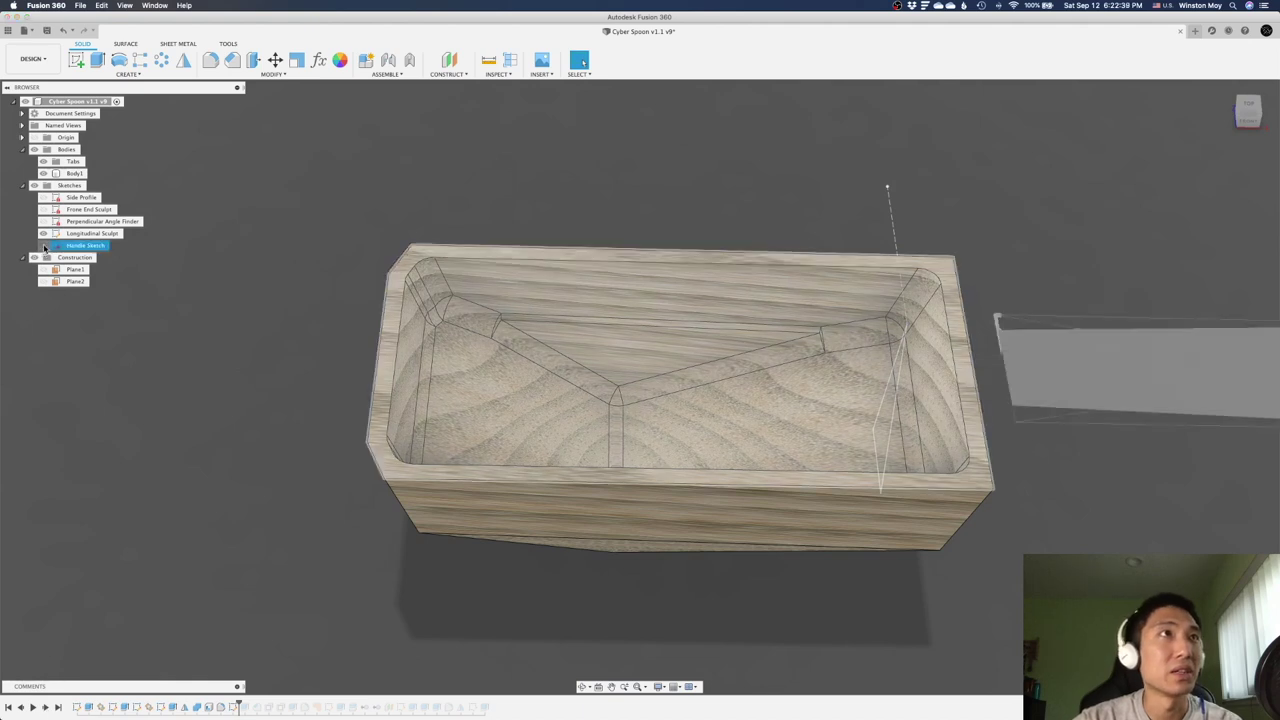
{"action": "scroll", "coordinate": [31, 413], "scroll_direction": "down", "scroll_amount": 2}
{"action": "scroll", "coordinate": [31, 413], "scroll_direction": "down", "scroll_amount": 2}
{"action": "scroll", "coordinate": [670, 285], "scroll_direction": "up", "scroll_amount": 1}
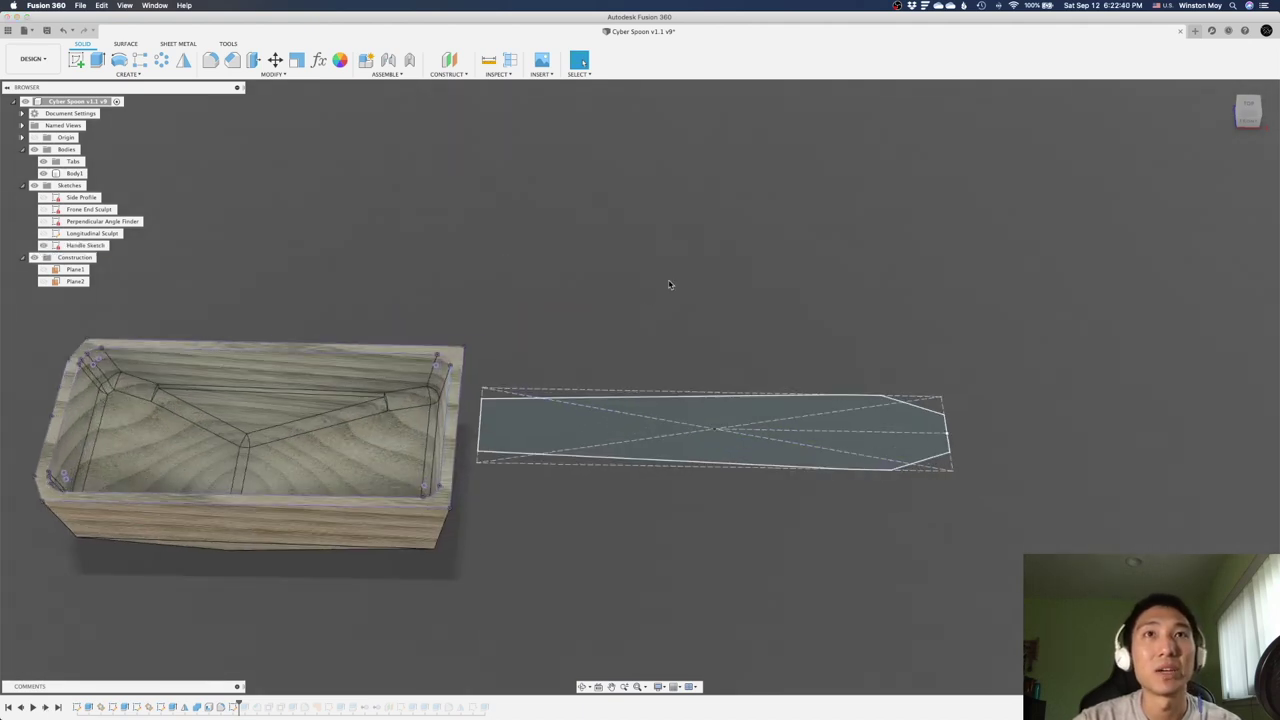
Open the Handle Sketch for editing and review the expression behind the handle's lengthwise taper dimension.
{"action": "right_click", "coordinate": [234, 706]}
{"action": "left_click", "coordinate": [260, 603]}
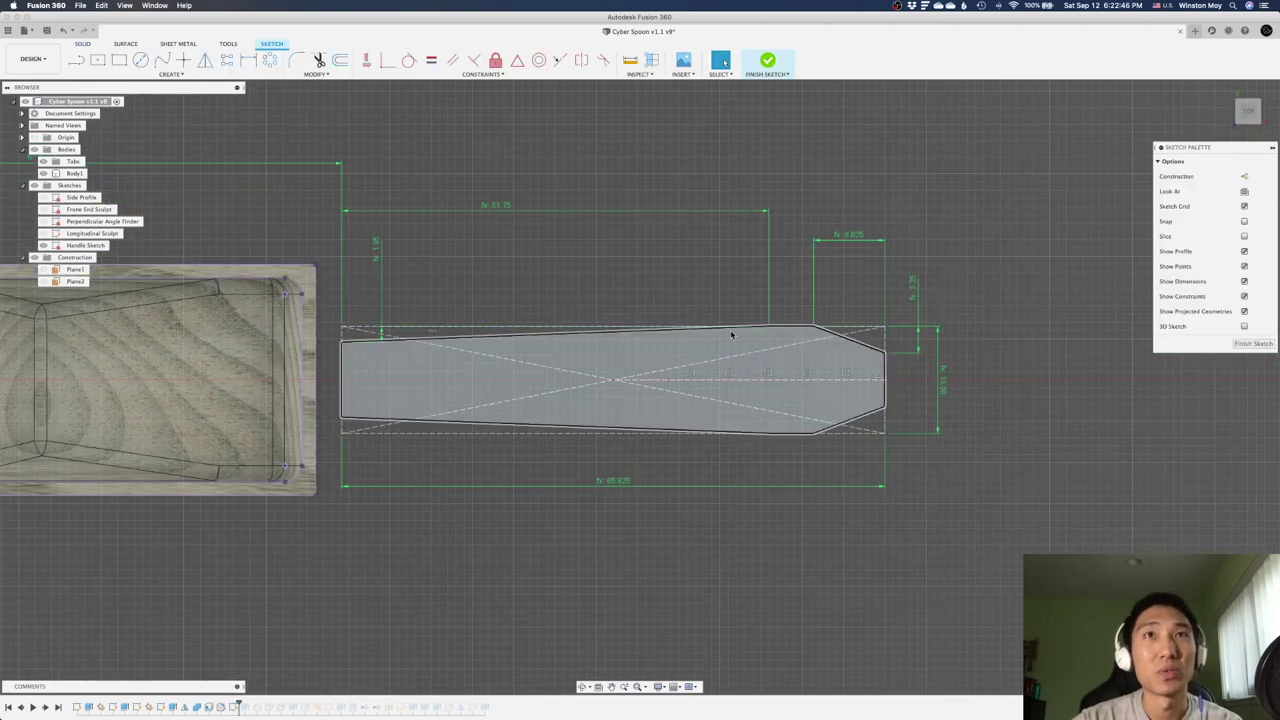
{"action": "double_click", "coordinate": [495, 208]}
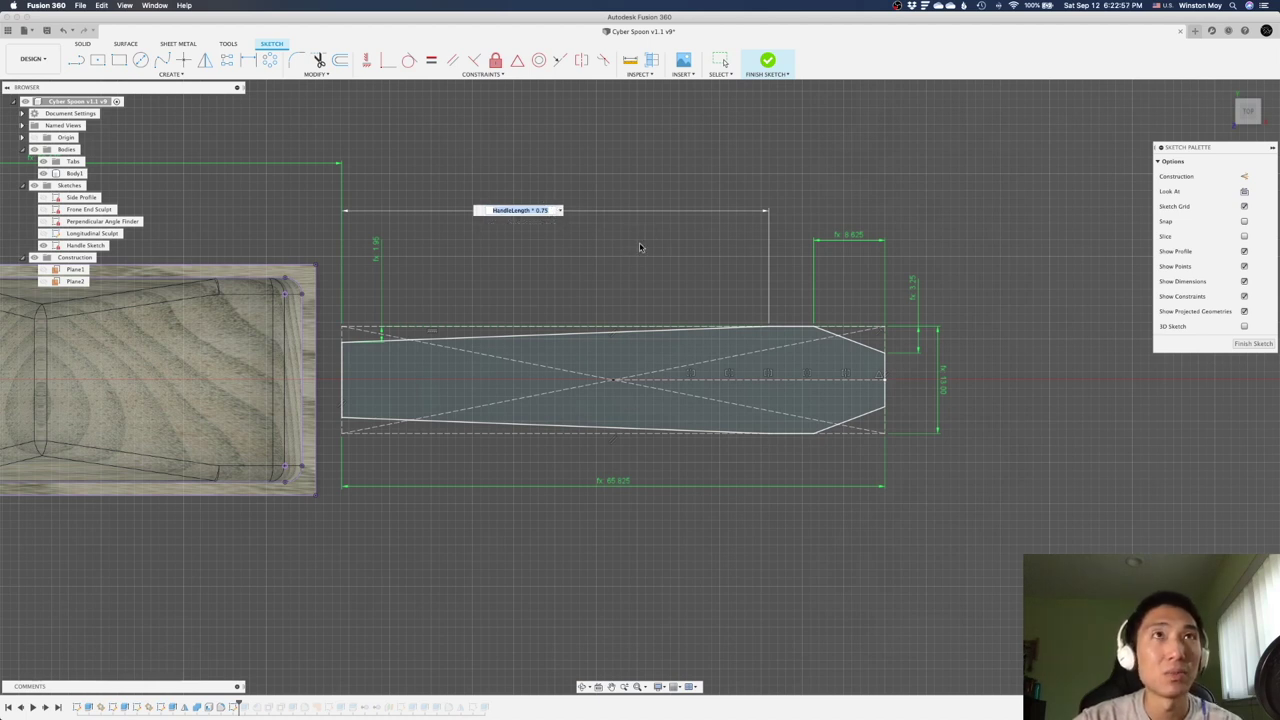
{"action": "key", "text": "Return"}
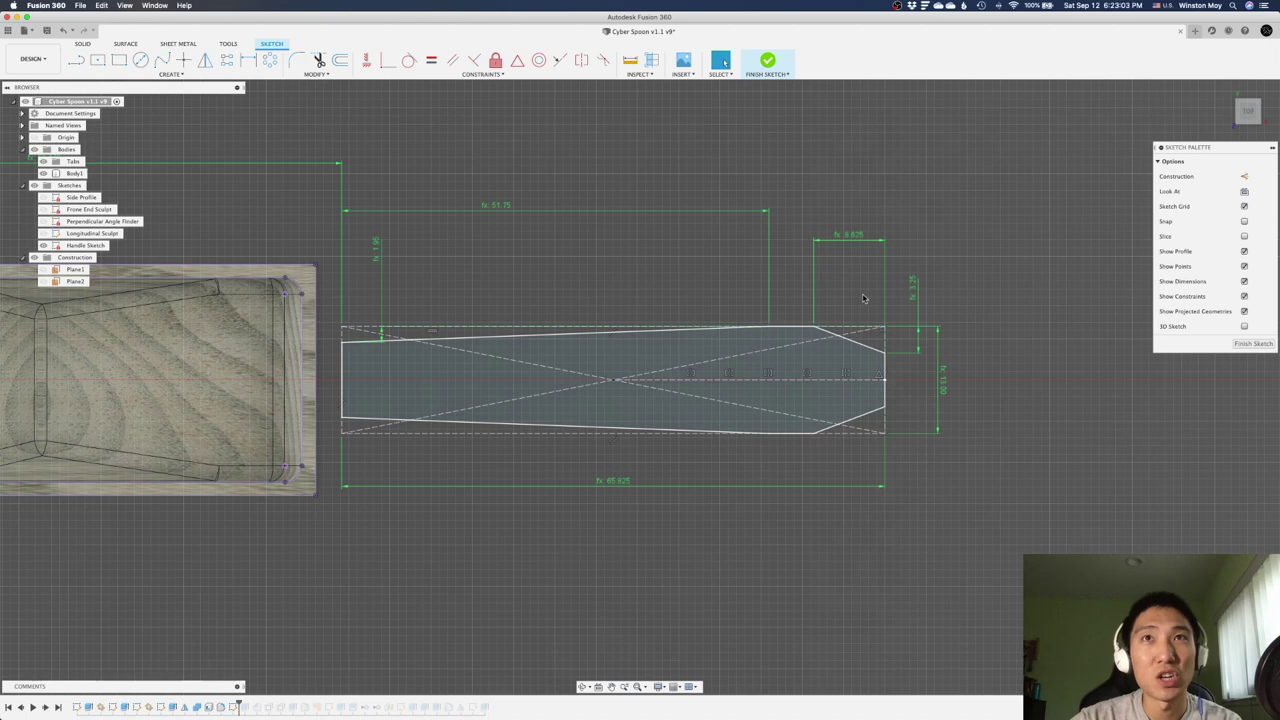
Review the expressions driving the length and depth of the angled corner at the handle's far end.
{"action": "double_click", "coordinate": [853, 237]}
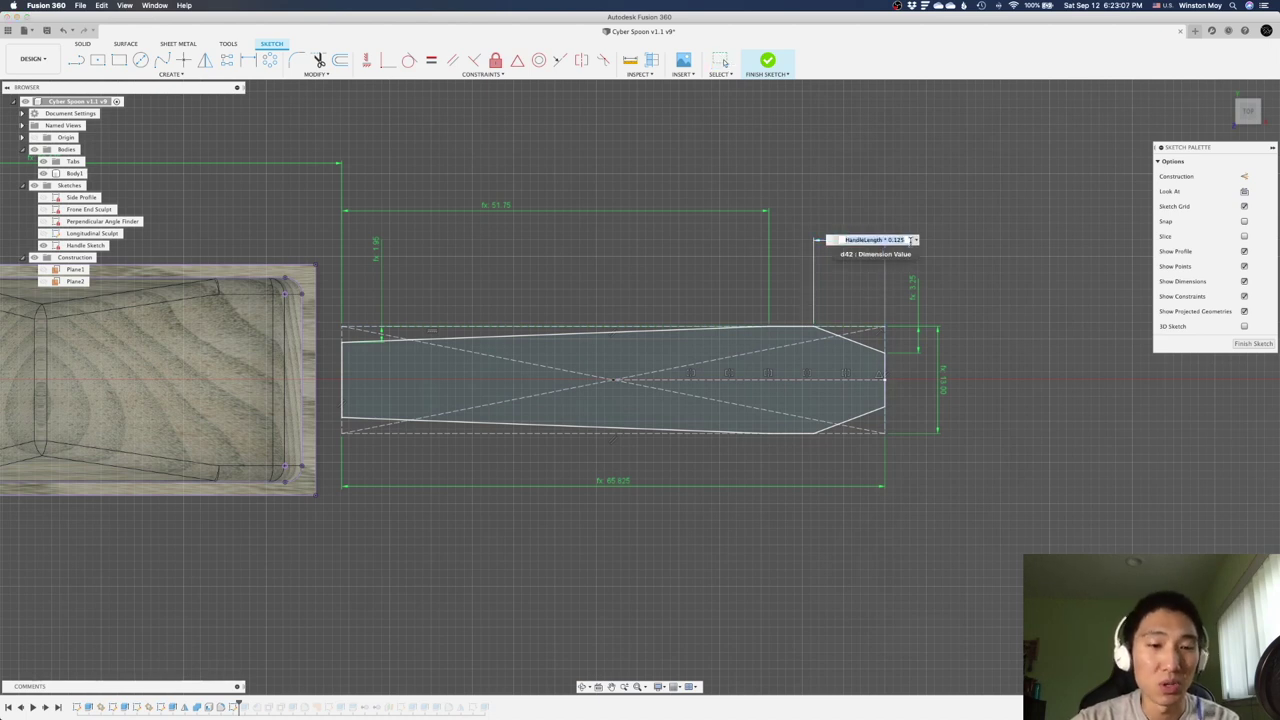
{"action": "left_click", "coordinate": [909, 240]}
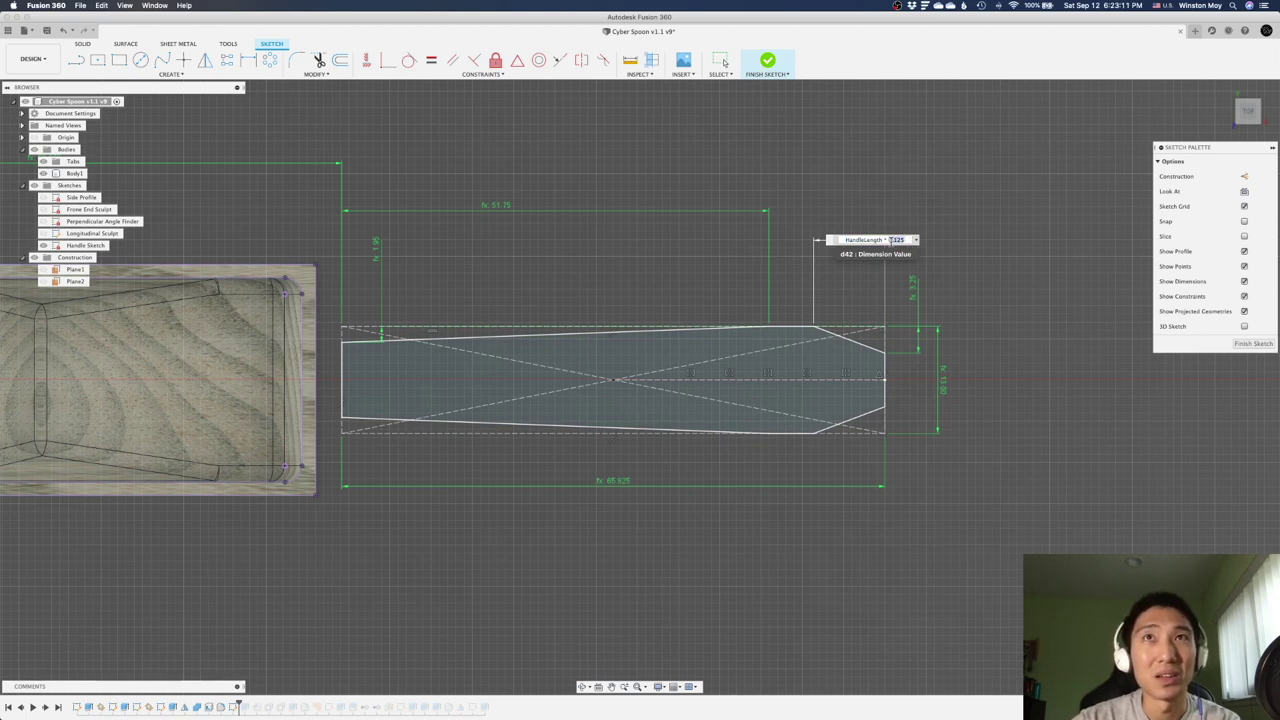
{"action": "key", "text": "Return"}
{"action": "double_click", "coordinate": [913, 288]}
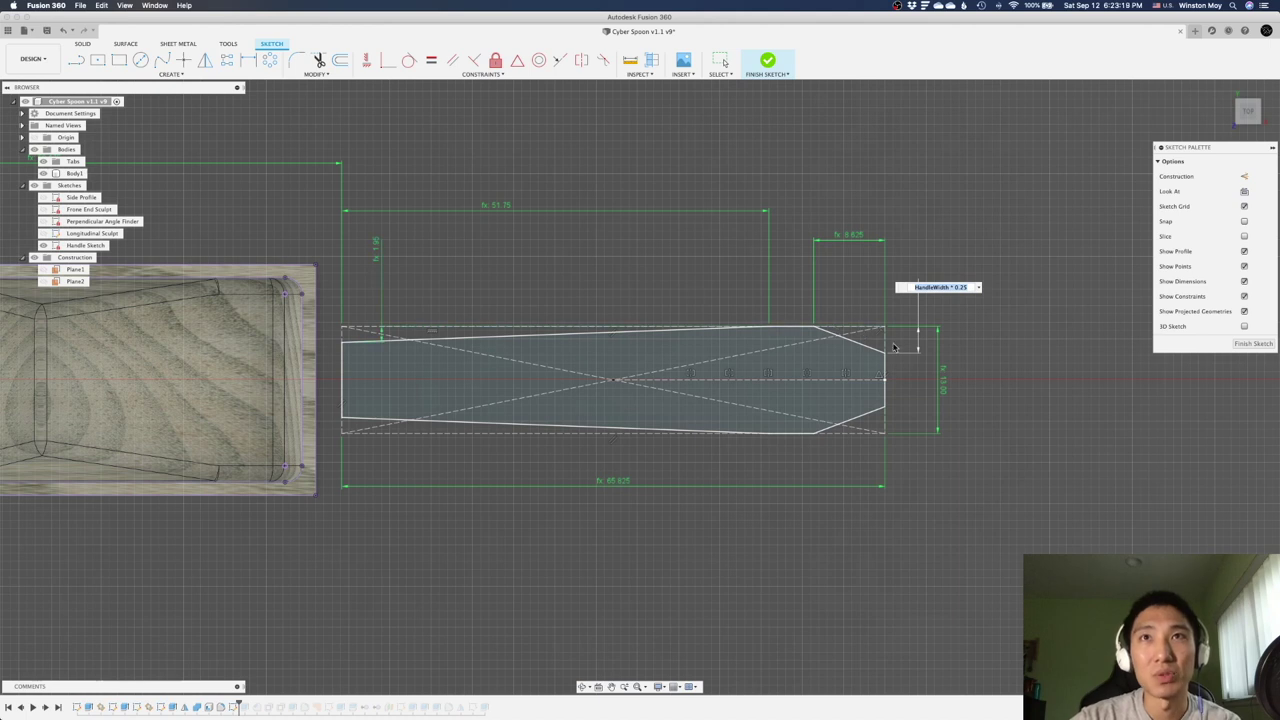
{"action": "key", "text": "Return"}
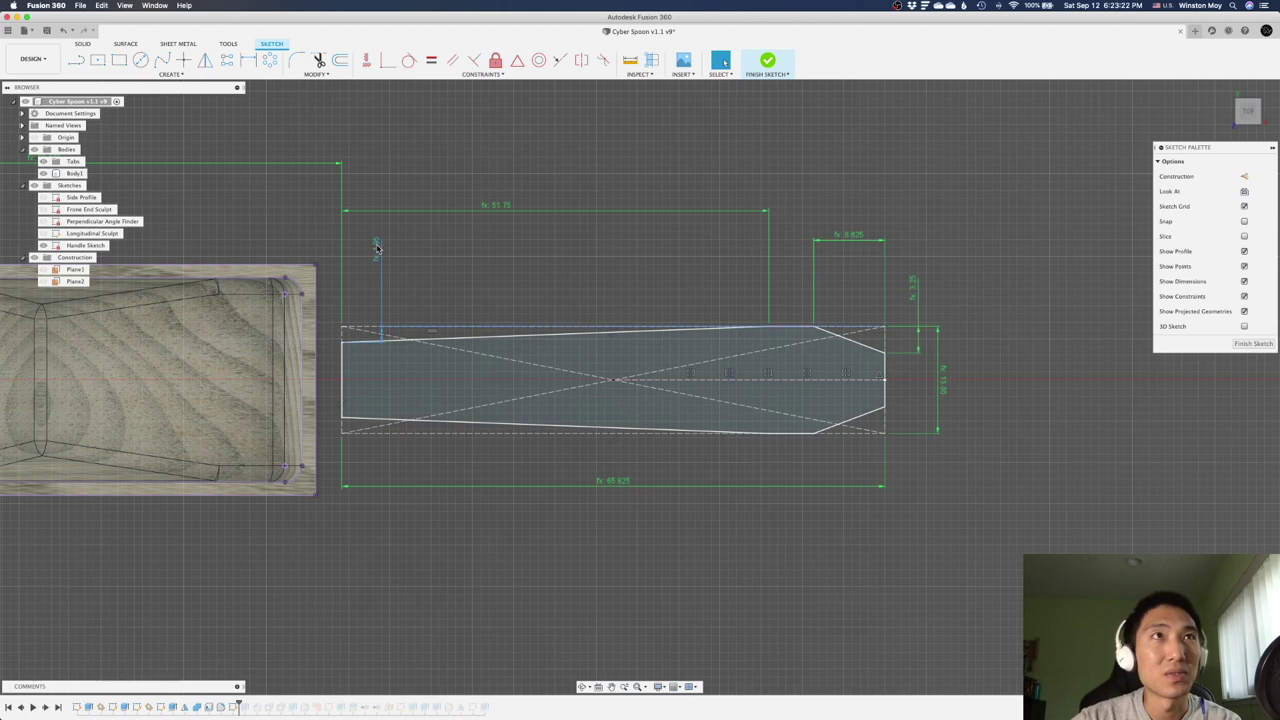
View the handle profile's dimensions together with the bowl, and finish the Handle Sketch.
{"action": "scroll", "coordinate": [1028, 500], "scroll_direction": "down", "scroll_amount": 3}
{"action": "scroll", "coordinate": [582, 446], "scroll_direction": "up", "scroll_amount": 3}
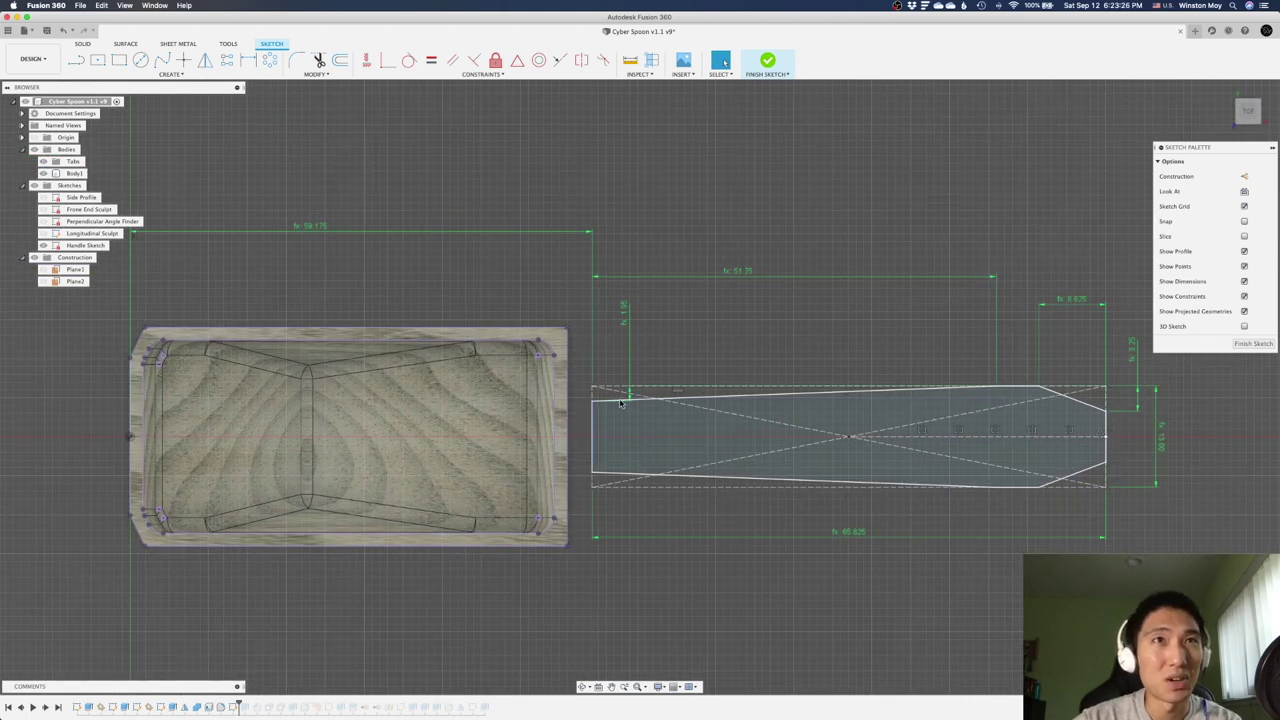
{"action": "left_click", "coordinate": [765, 68]}
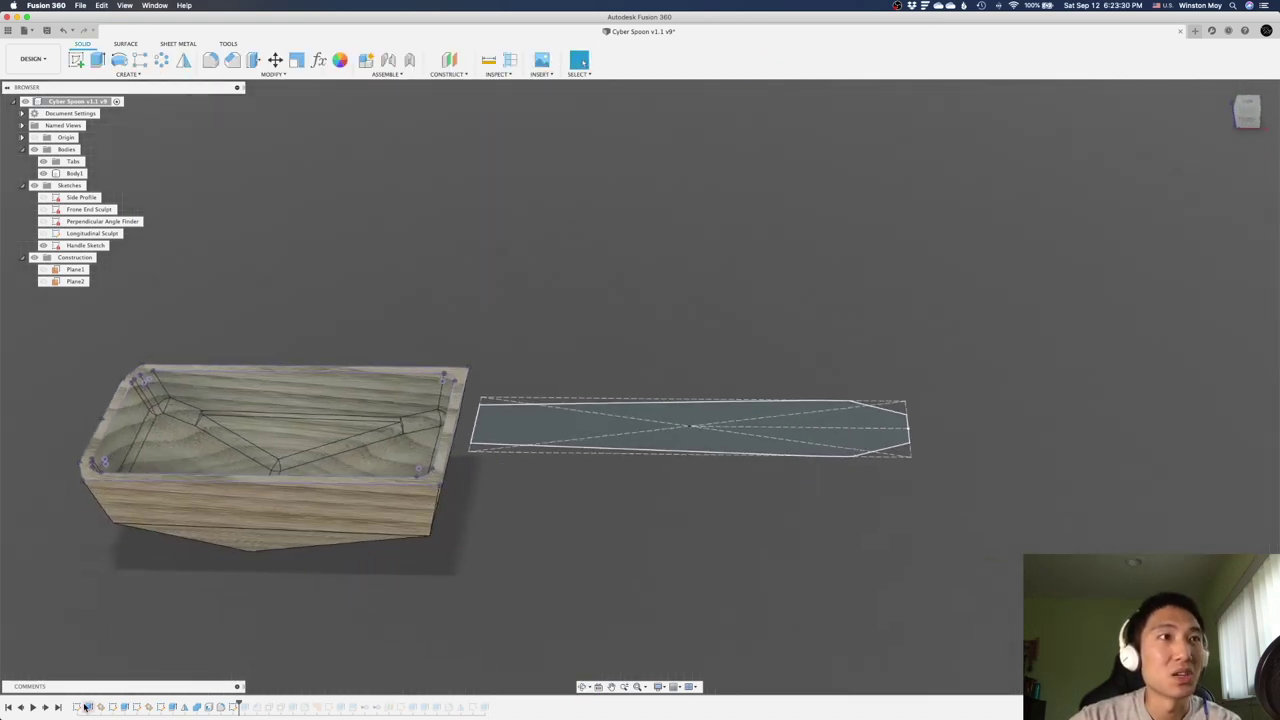
Roll the timeline forward past the handle's Extrude feature, and inspect the handle from the side and underneath.
{"action": "left_click", "coordinate": [44, 708]}
{"action": "middle_click_drag", "start_coordinate": [252, 641], "coordinate": [300, 470], "text": "shift"}
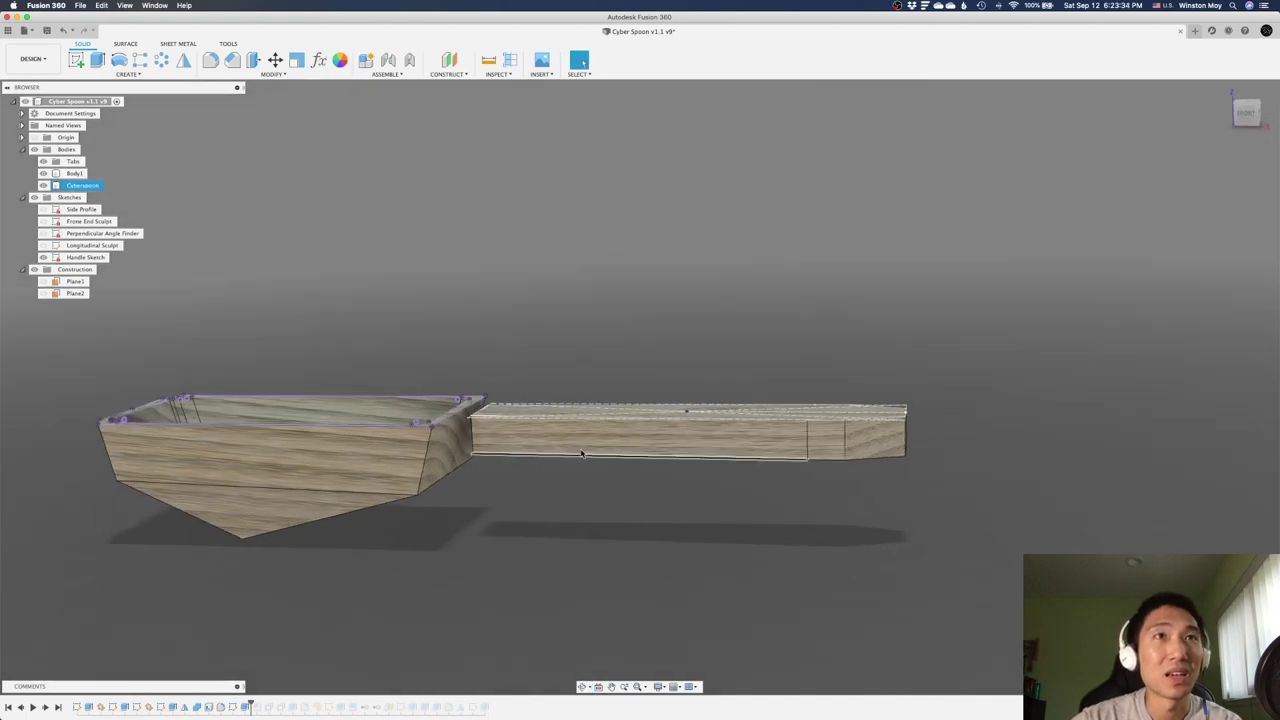
{"action": "middle_click_drag", "start_coordinate": [498, 486], "coordinate": [321, 607], "text": "shift"}
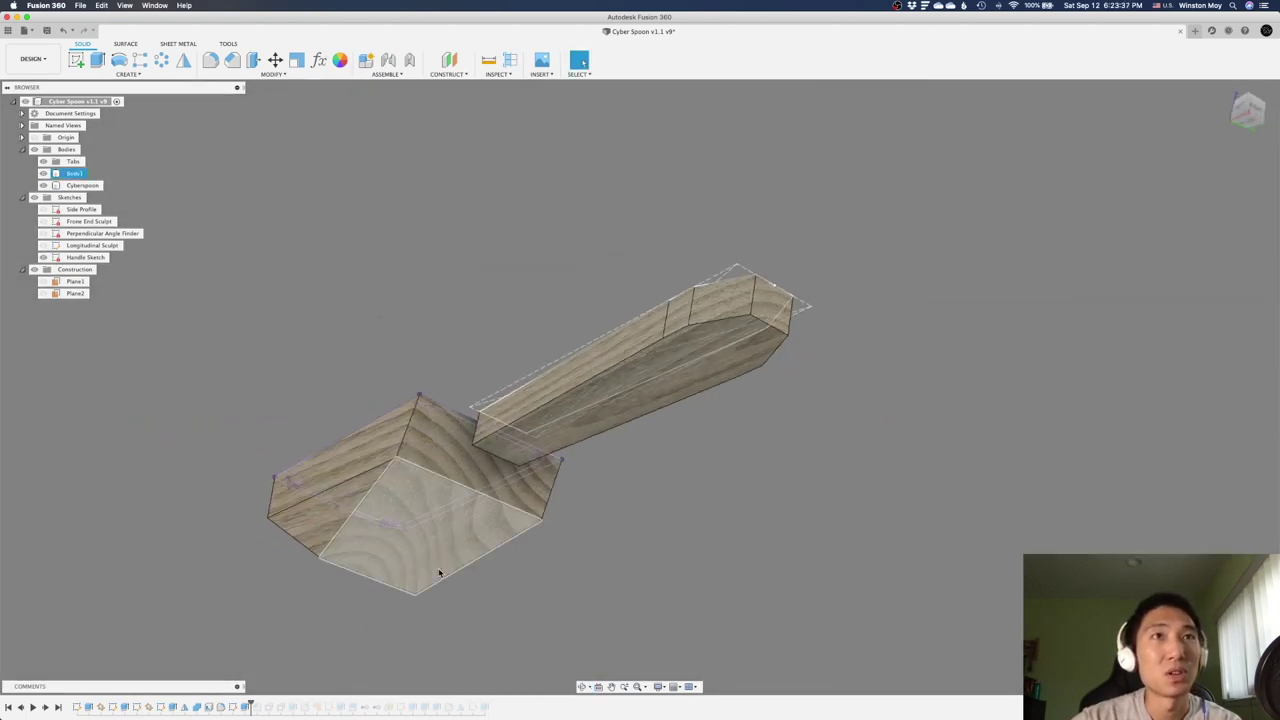
{"action": "left_click", "coordinate": [451, 403]}
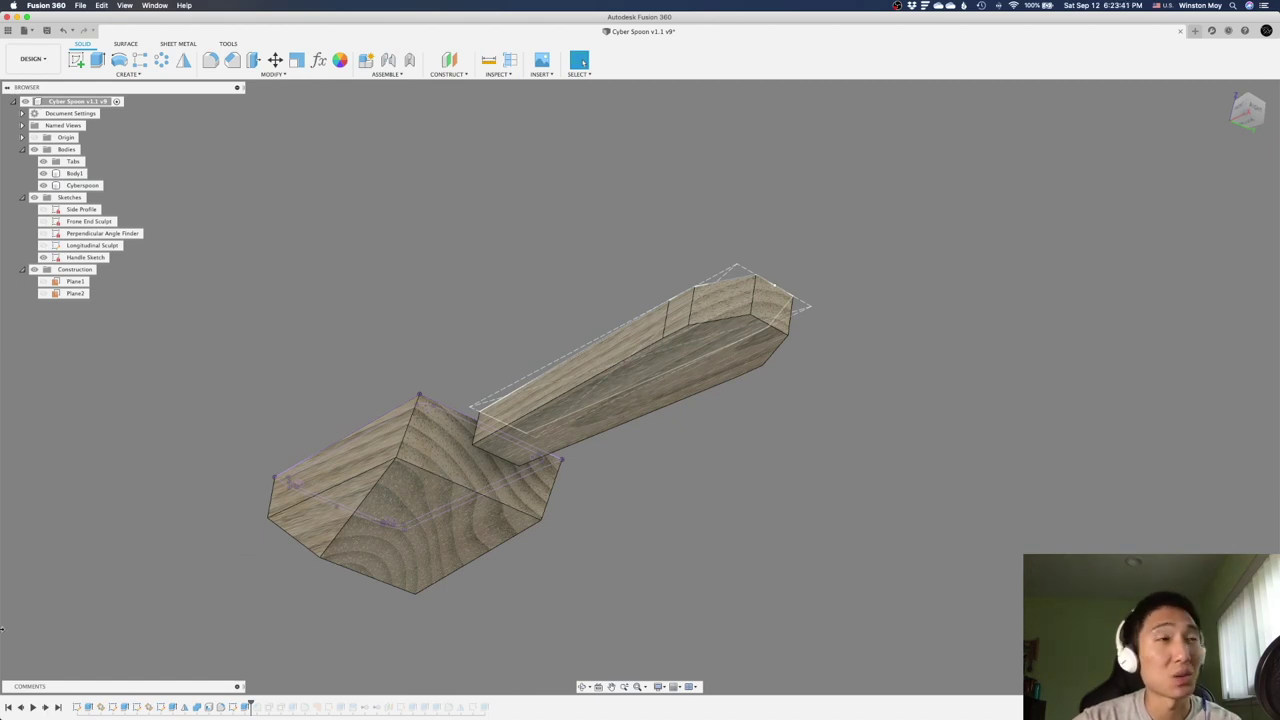
Roll the timeline forward past the feature shaping the handle's lower edges, inspect the spoon, and hide the Handle Sketch.
{"action": "left_click", "coordinate": [45, 708]}
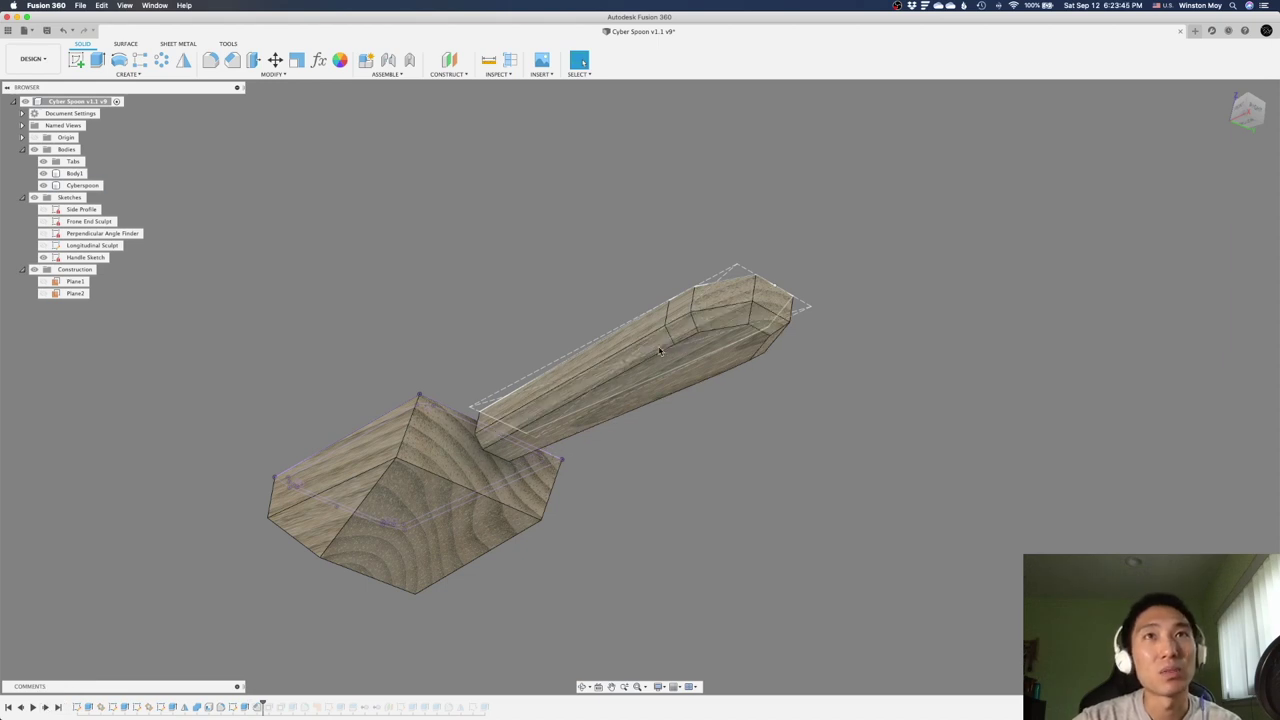
{"action": "middle_click_drag", "start_coordinate": [660, 351], "coordinate": [679, 426], "text": "shift"}
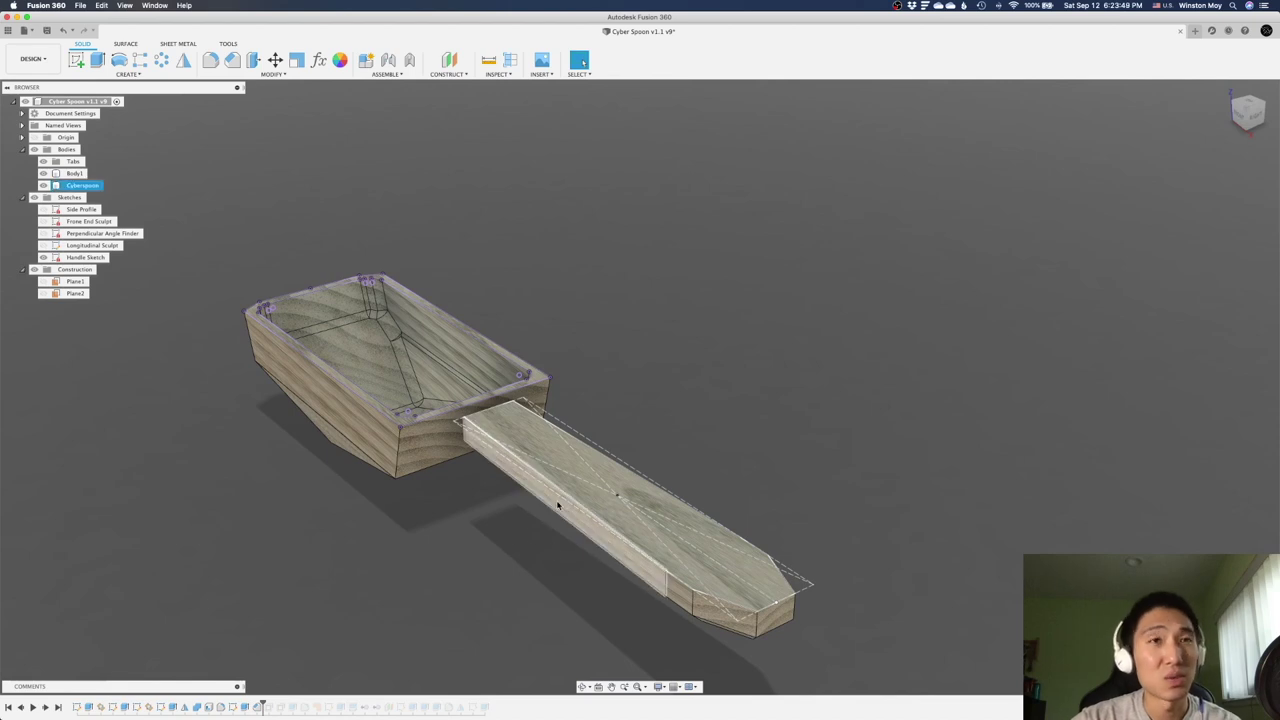
{"action": "middle_click_drag", "start_coordinate": [154, 480], "coordinate": [229, 523], "text": "shift"}
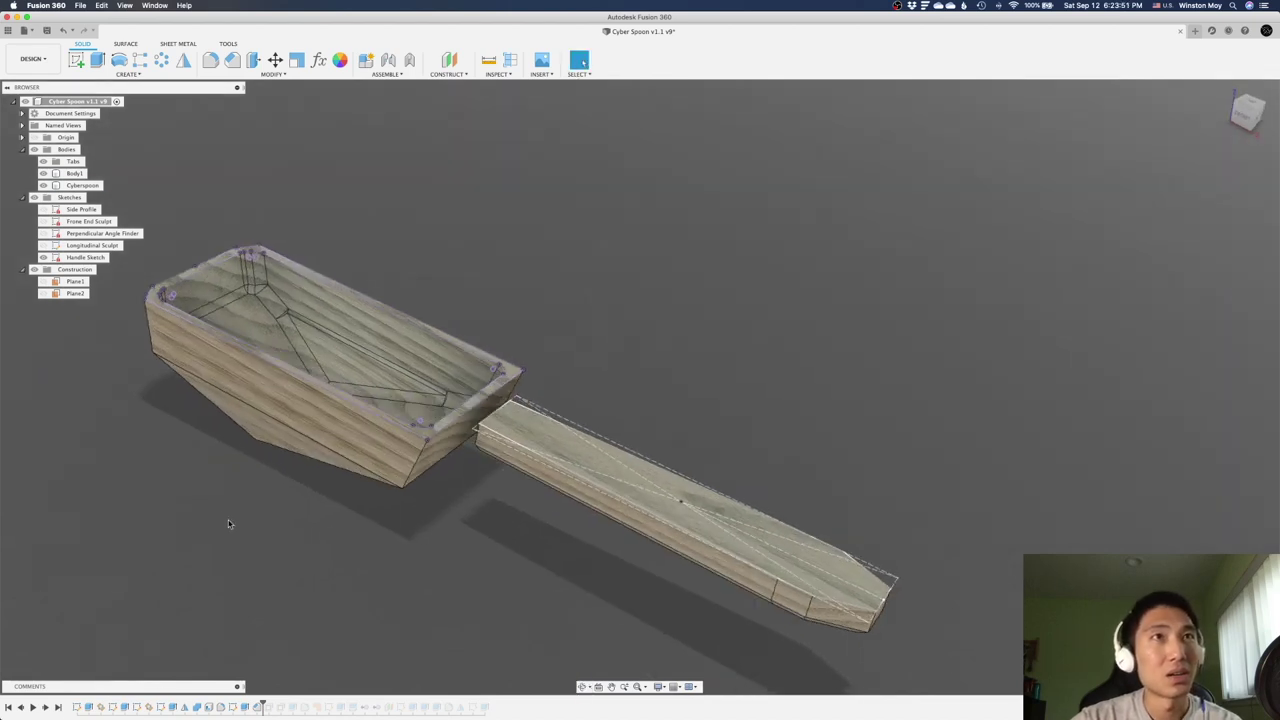
{"action": "scroll", "coordinate": [720, 611], "scroll_direction": "down", "scroll_amount": 3}
{"action": "scroll", "coordinate": [246, 340], "scroll_direction": "up", "scroll_amount": 3}
{"action": "middle_click_drag", "start_coordinate": [441, 579], "coordinate": [401, 604], "text": "shift"}
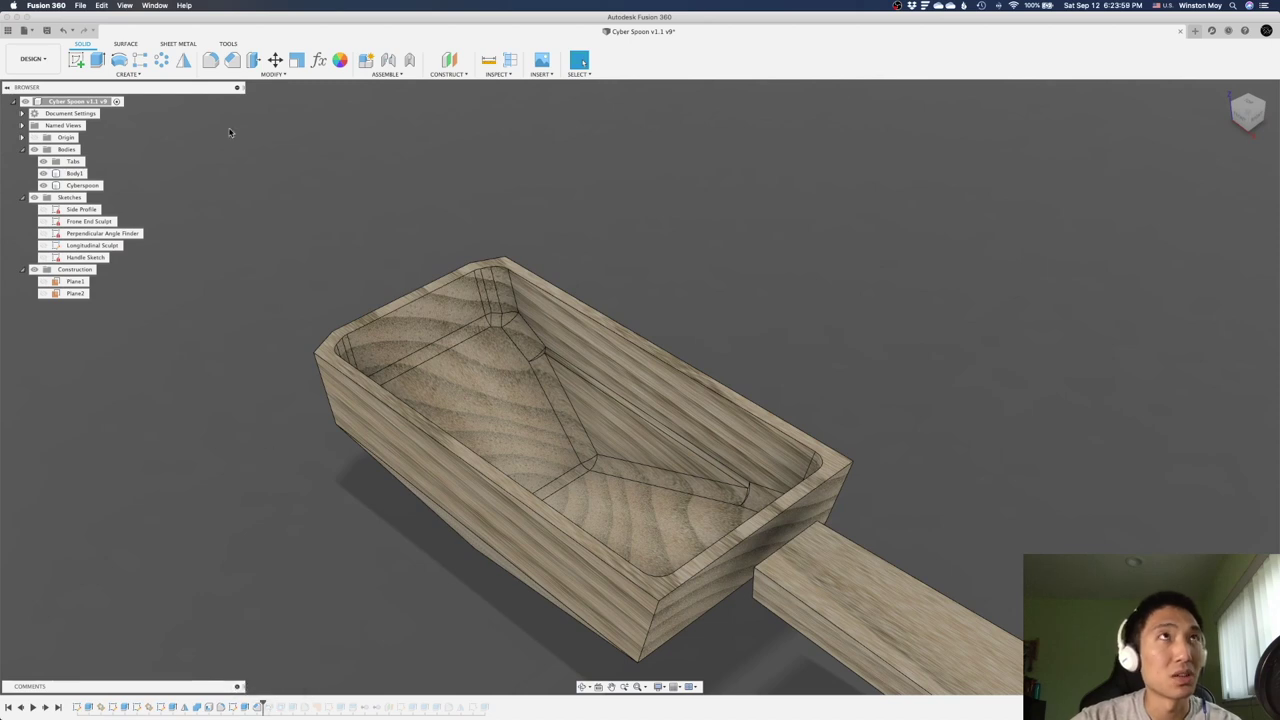
Examine the bowl's rear face and its gap to the handle from several angles.
{"action": "left_click", "coordinate": [262, 74]}
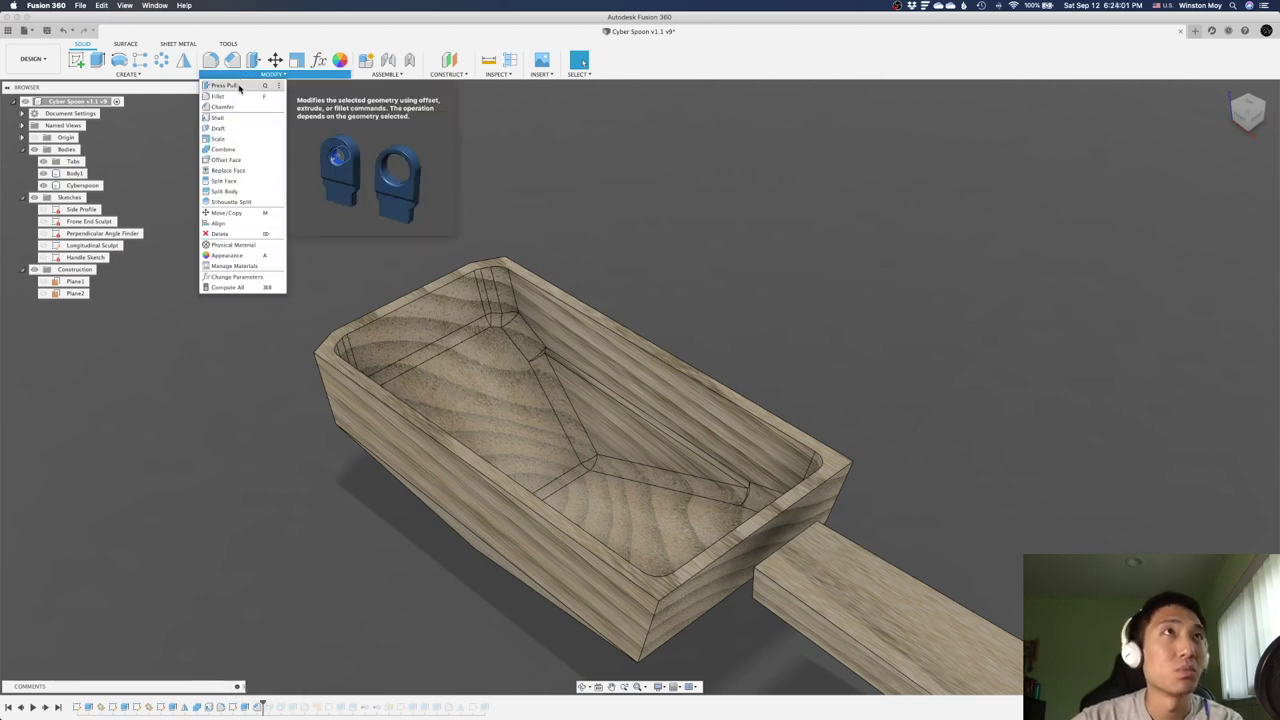
{"action": "left_click", "coordinate": [541, 171]}
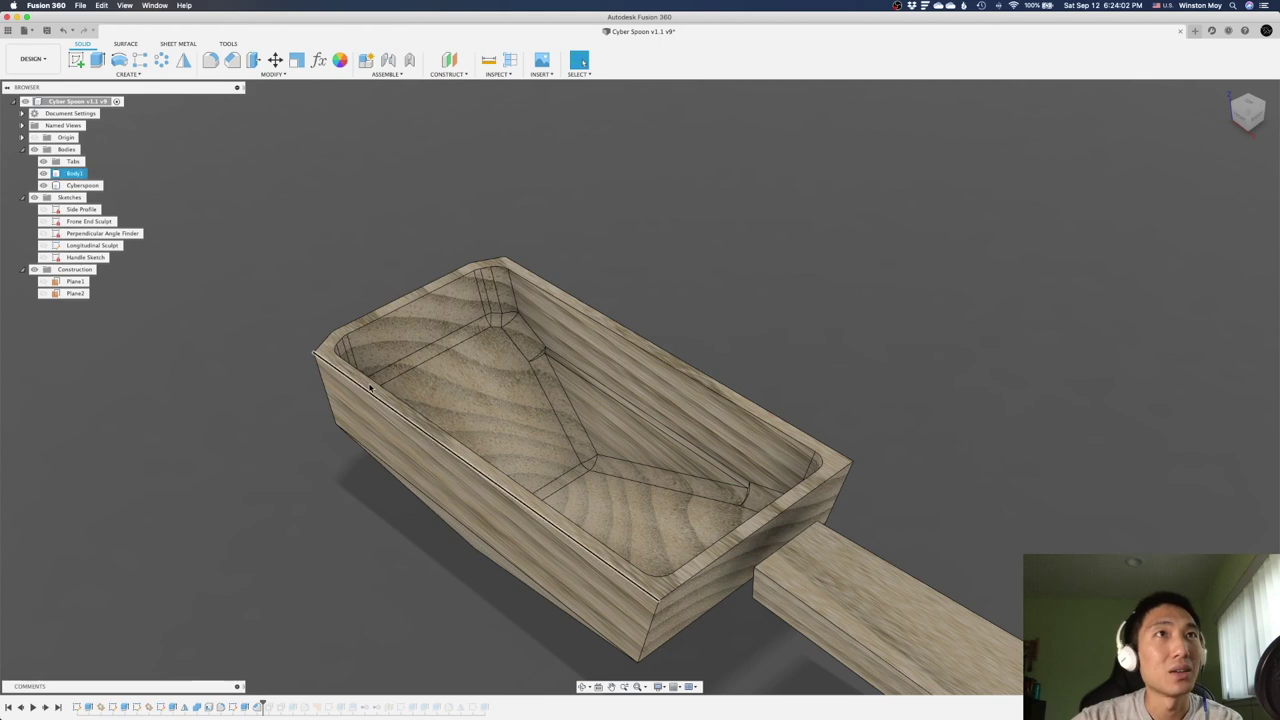
{"action": "left_click", "coordinate": [418, 322]}
{"action": "middle_click_drag", "start_coordinate": [684, 514], "coordinate": [684, 570], "text": "shift"}
{"action": "left_click", "coordinate": [825, 543]}
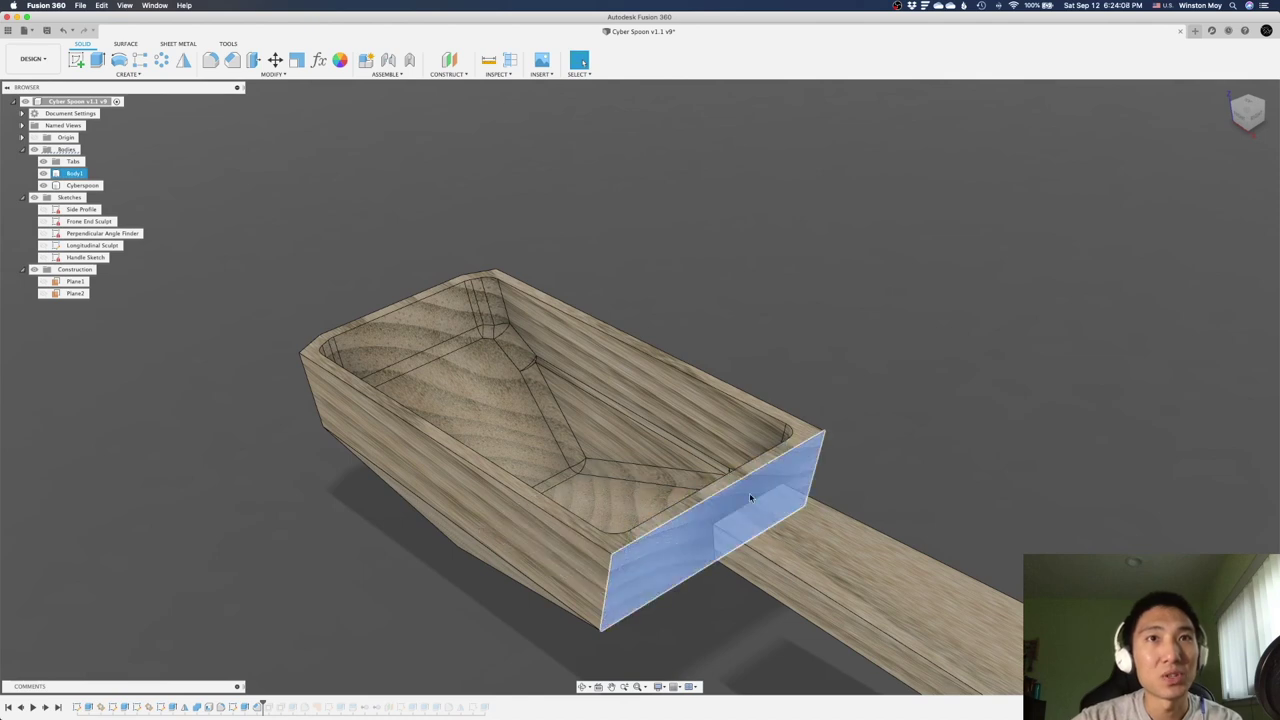
{"action": "middle_click_drag", "start_coordinate": [749, 492], "coordinate": [766, 334], "text": "shift"}
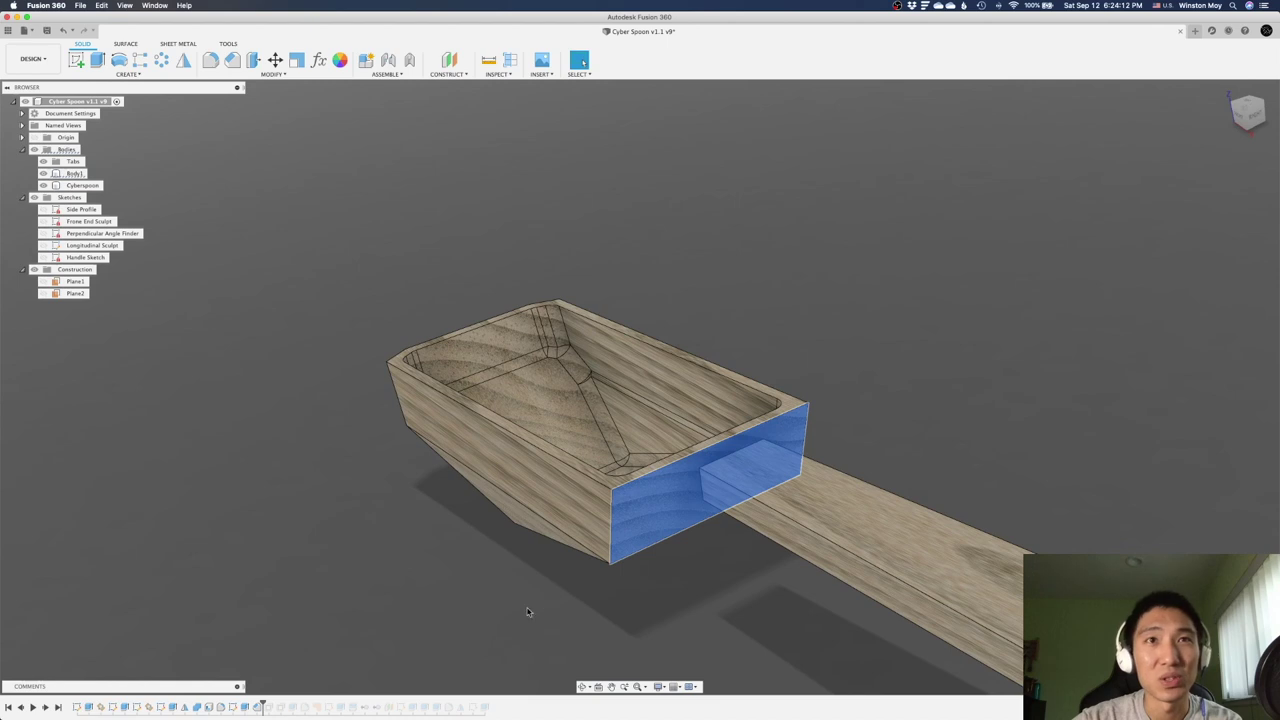
{"action": "middle_click_drag", "start_coordinate": [325, 605], "coordinate": [254, 641], "text": "shift"}
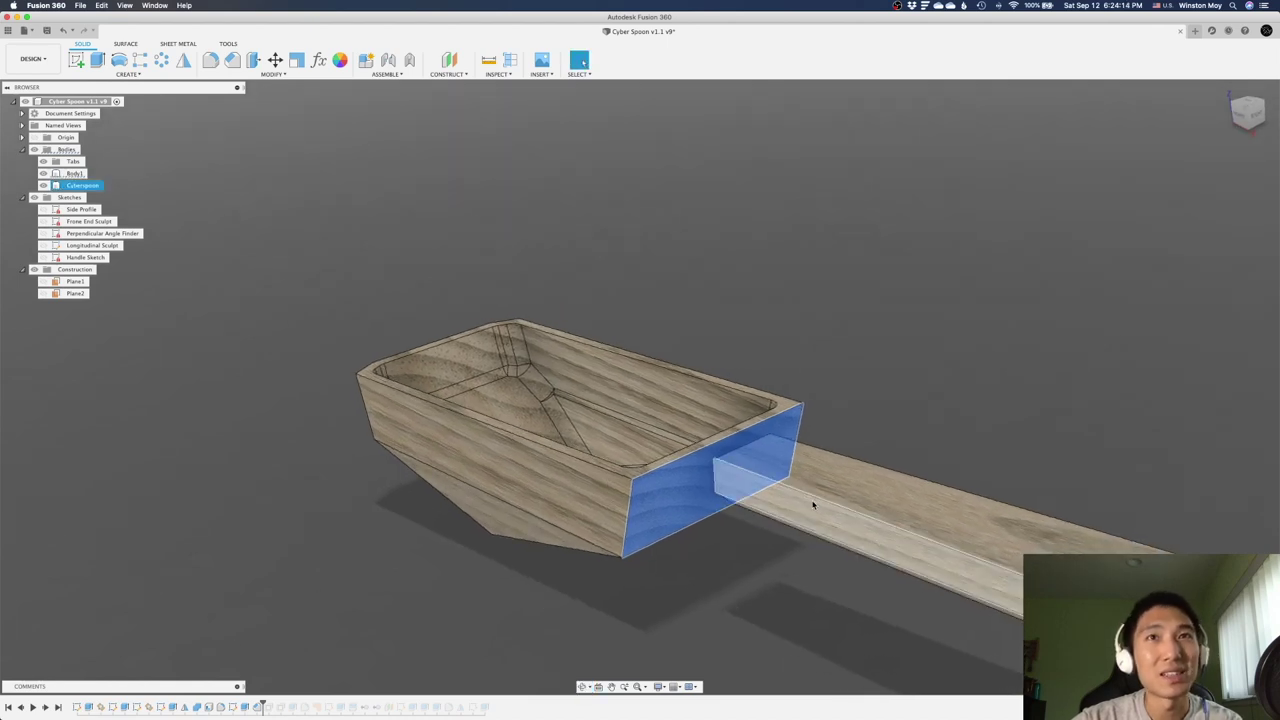
{"action": "middle_click_drag", "start_coordinate": [732, 368], "coordinate": [738, 381], "text": "shift"}
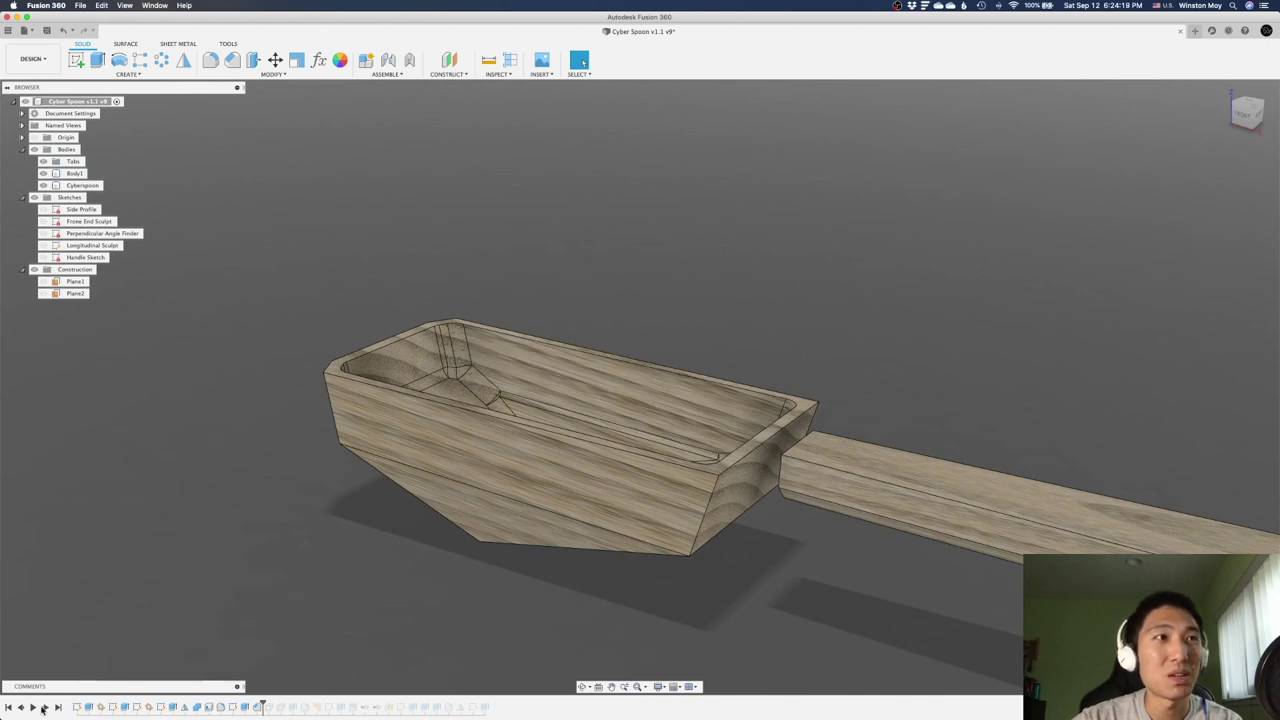
Roll the timeline forward by two features, and examine the bowl's top rim and front inner wall.
{"action": "left_click", "coordinate": [45, 708]}
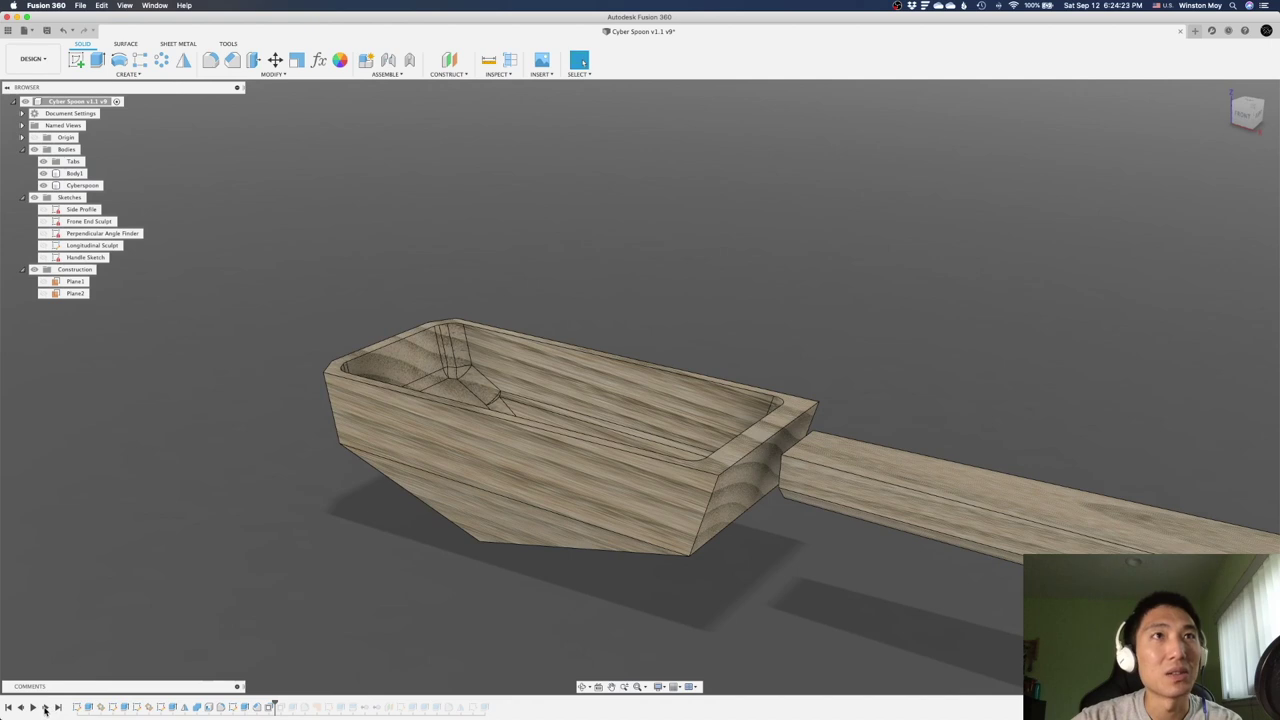
{"action": "left_click", "coordinate": [45, 708]}
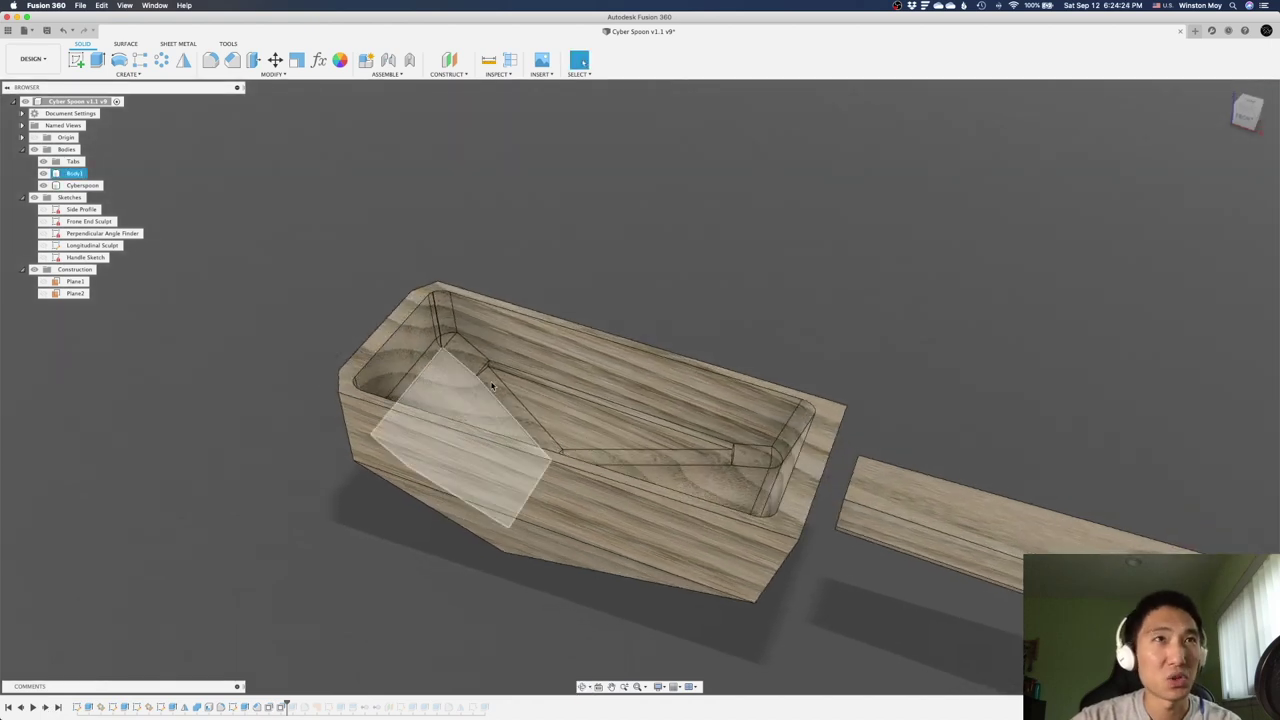
{"action": "middle_click_drag", "start_coordinate": [506, 320], "coordinate": [531, 317], "text": "shift"}
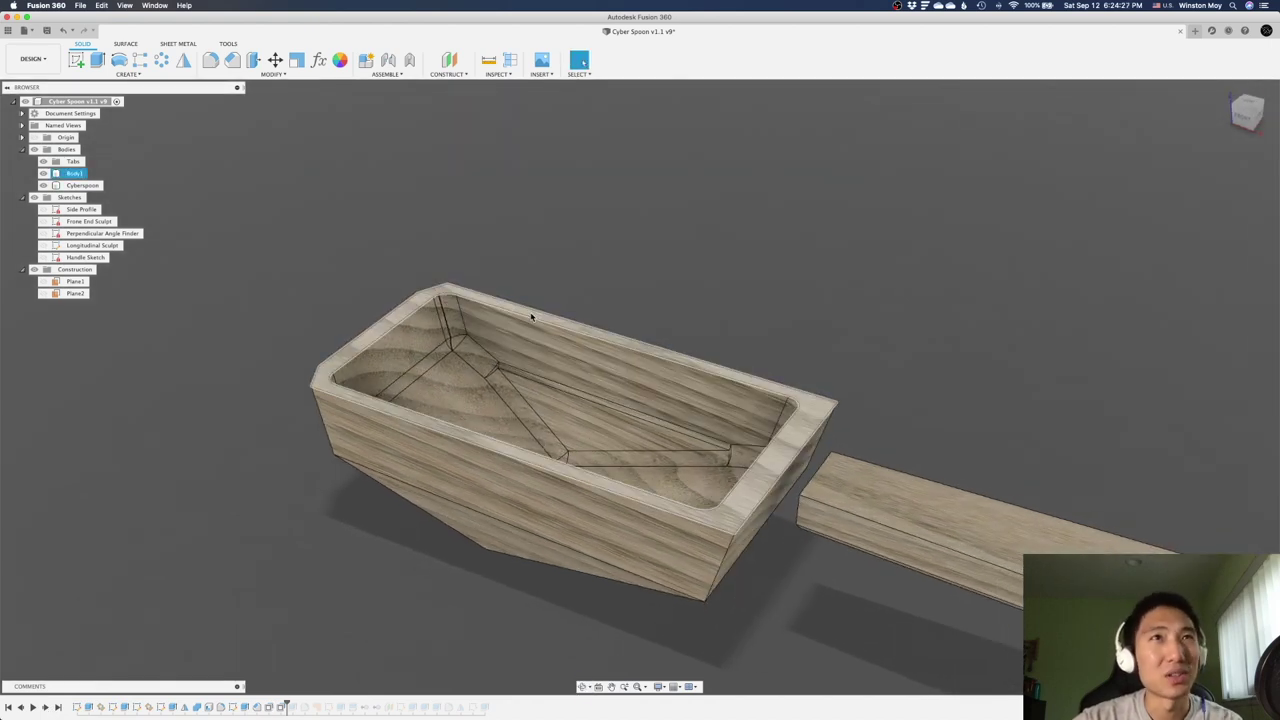
{"action": "left_click", "coordinate": [531, 318]}
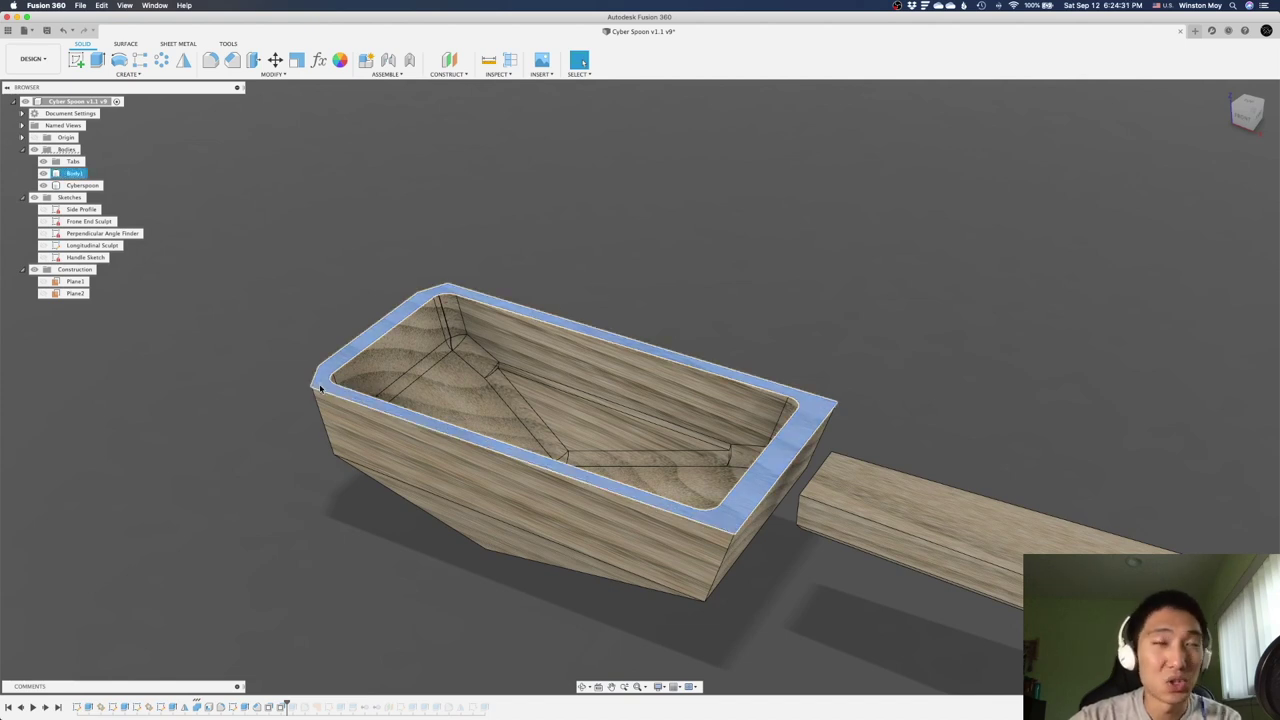
{"action": "left_click", "coordinate": [304, 376]}
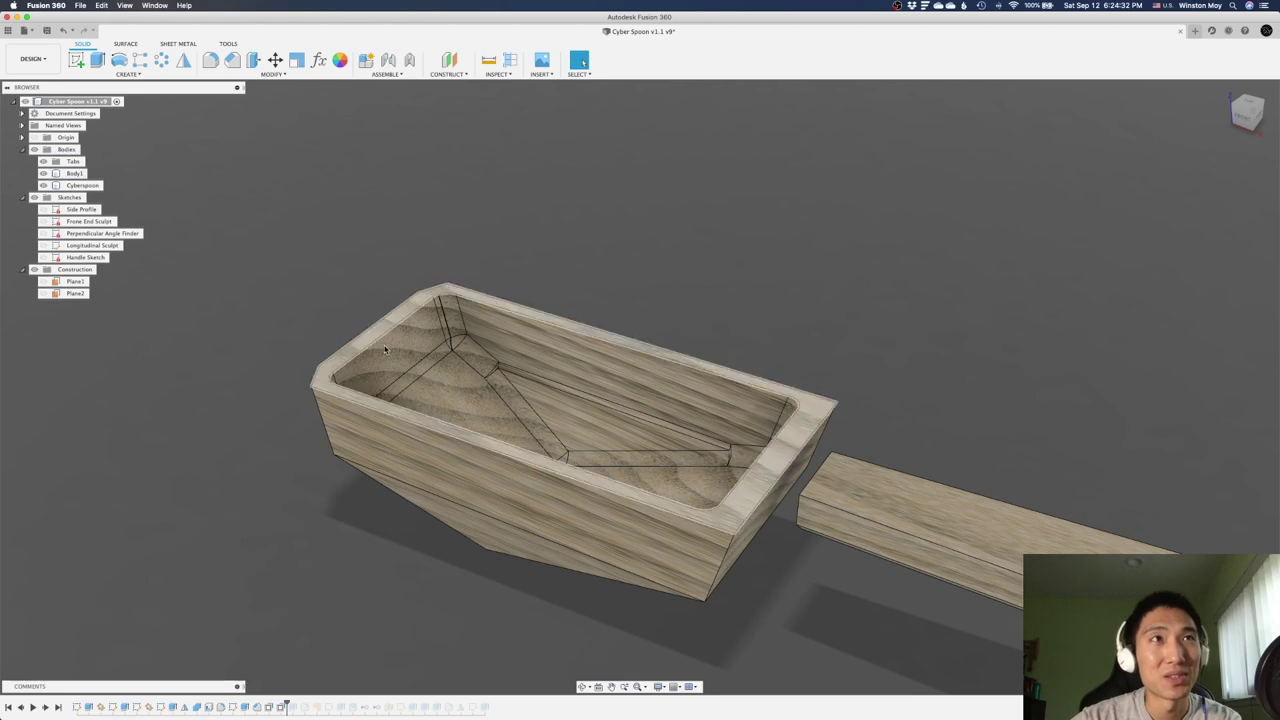
{"action": "left_click", "coordinate": [399, 342]}
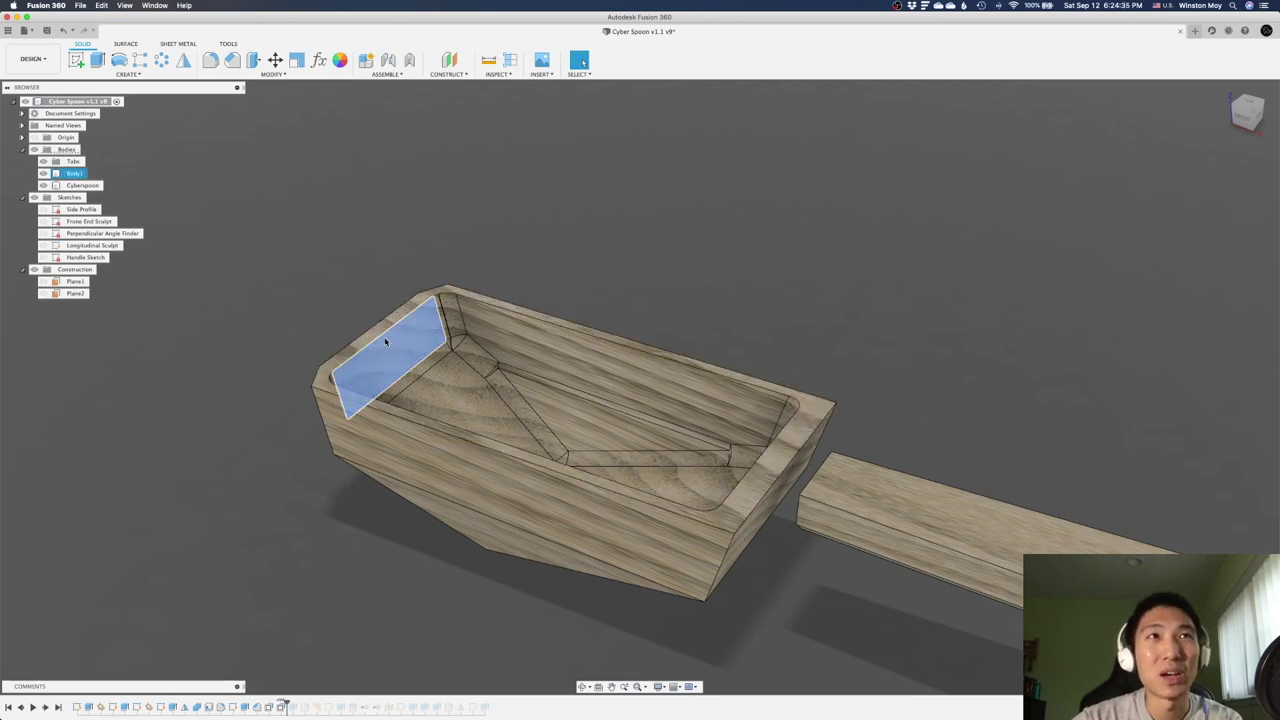
{"action": "left_click", "coordinate": [388, 337]}
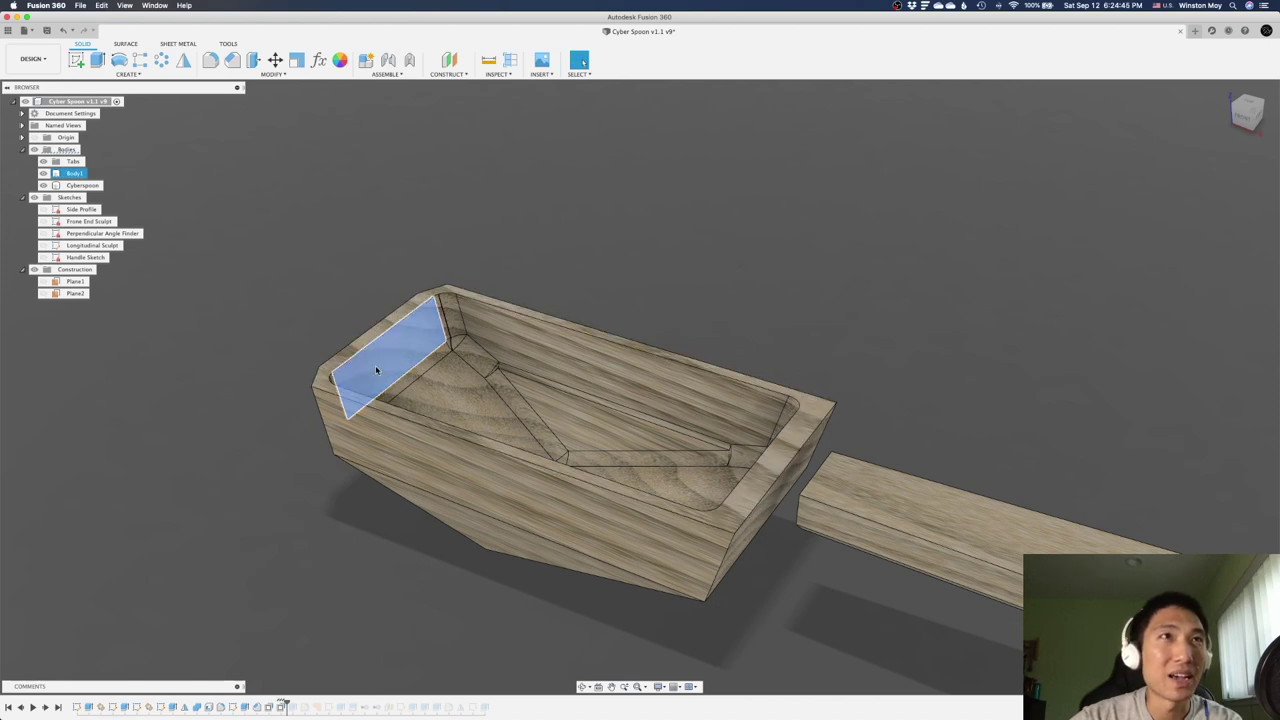
{"action": "left_click", "coordinate": [152, 379]}
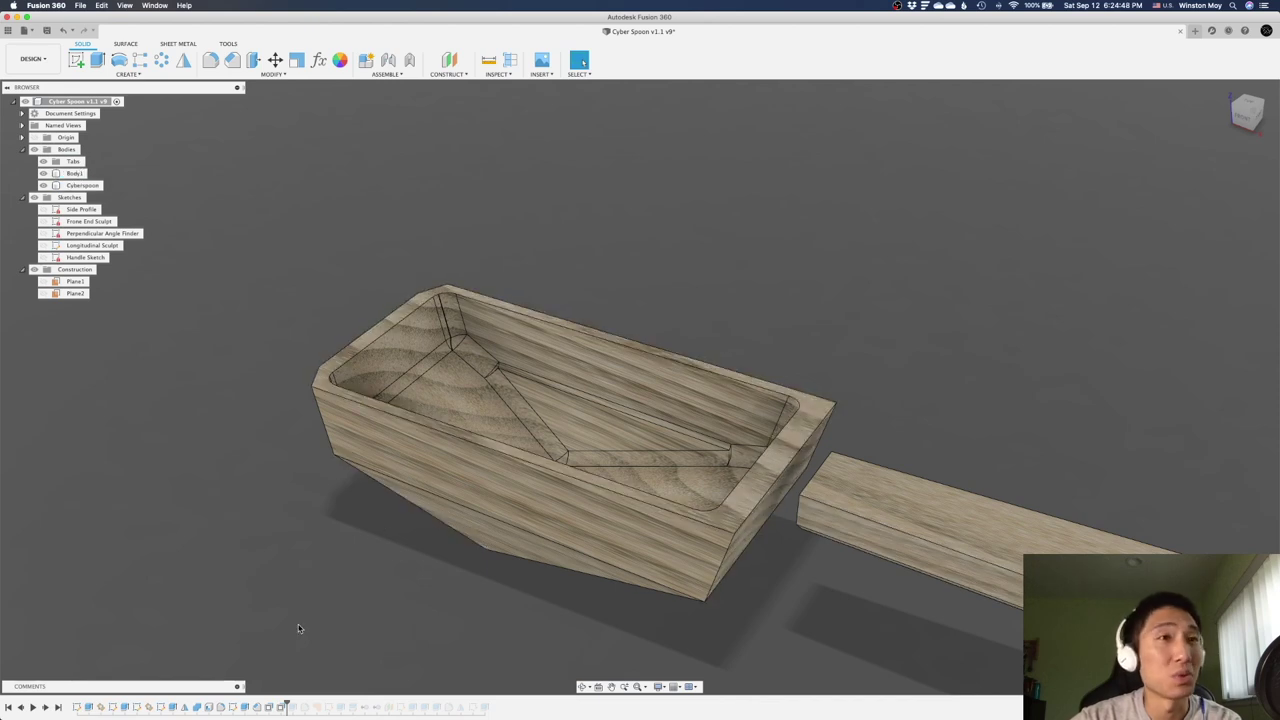
Roll the timeline forward past the Extrude joining the handle to the bowl, and inspect that feature at the joint.
{"action": "left_click", "coordinate": [44, 707]}
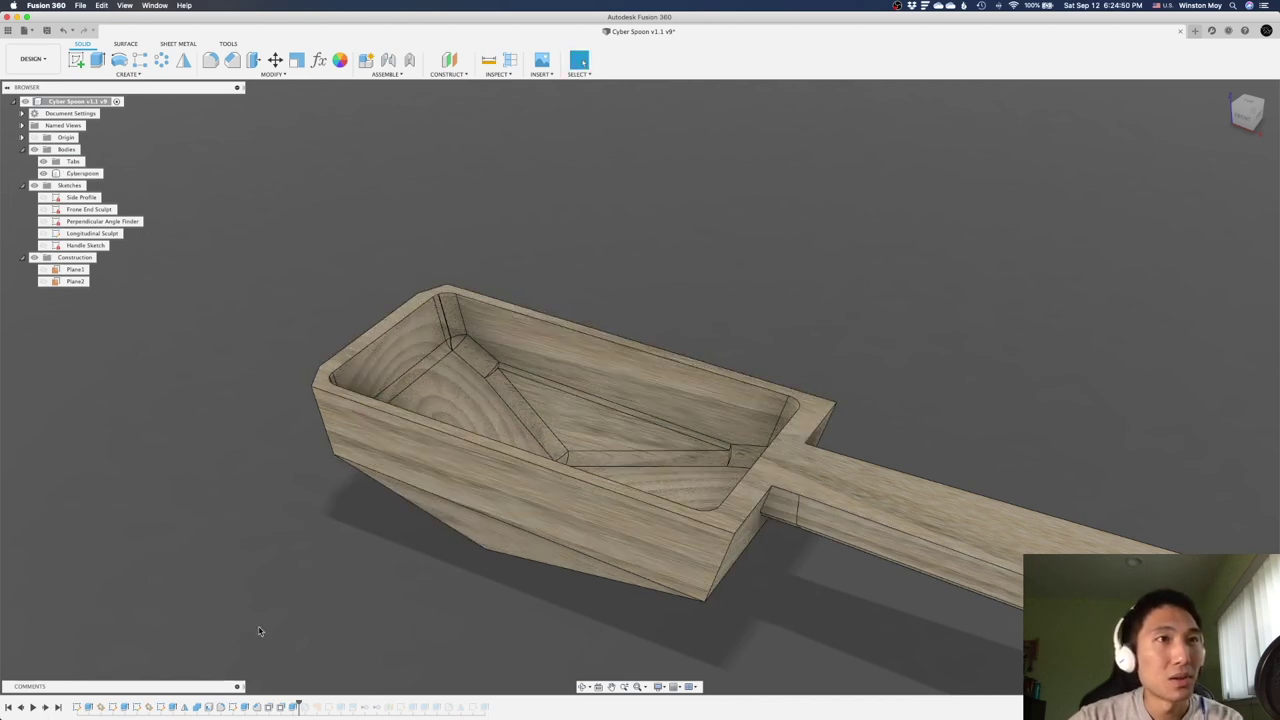
{"action": "left_click", "coordinate": [293, 708]}
{"action": "middle_click_drag", "start_coordinate": [403, 597], "coordinate": [292, 556], "text": "shift"}
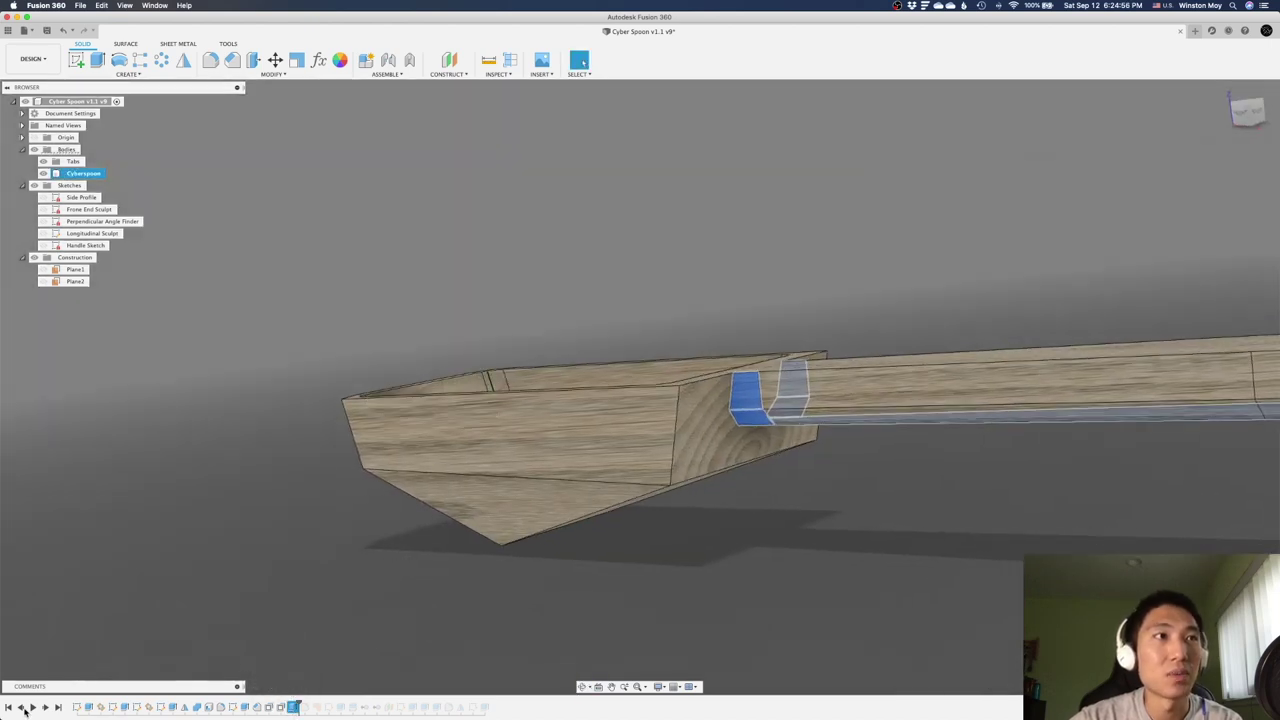
Roll the timeline back before the joining Extrude, and try extruding the handle's end face toward the bowl by 5, 1.5 and 1 mm in wireframe.
{"action": "left_click", "coordinate": [22, 708]}
{"action": "scroll", "coordinate": [292, 542], "scroll_direction": "down", "scroll_amount": 3}
{"action": "middle_click_drag", "start_coordinate": [400, 530], "coordinate": [545, 609], "text": "shift"}
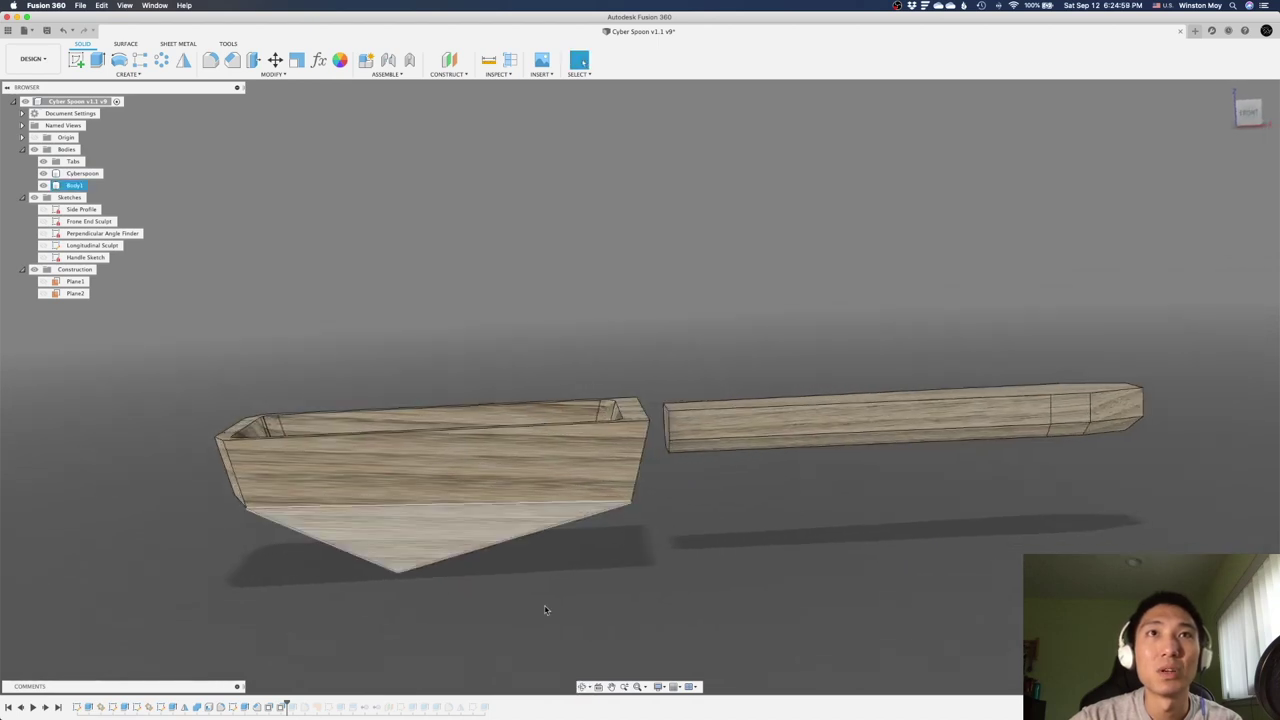
{"action": "scroll", "coordinate": [571, 491], "scroll_direction": "up", "scroll_amount": 5}
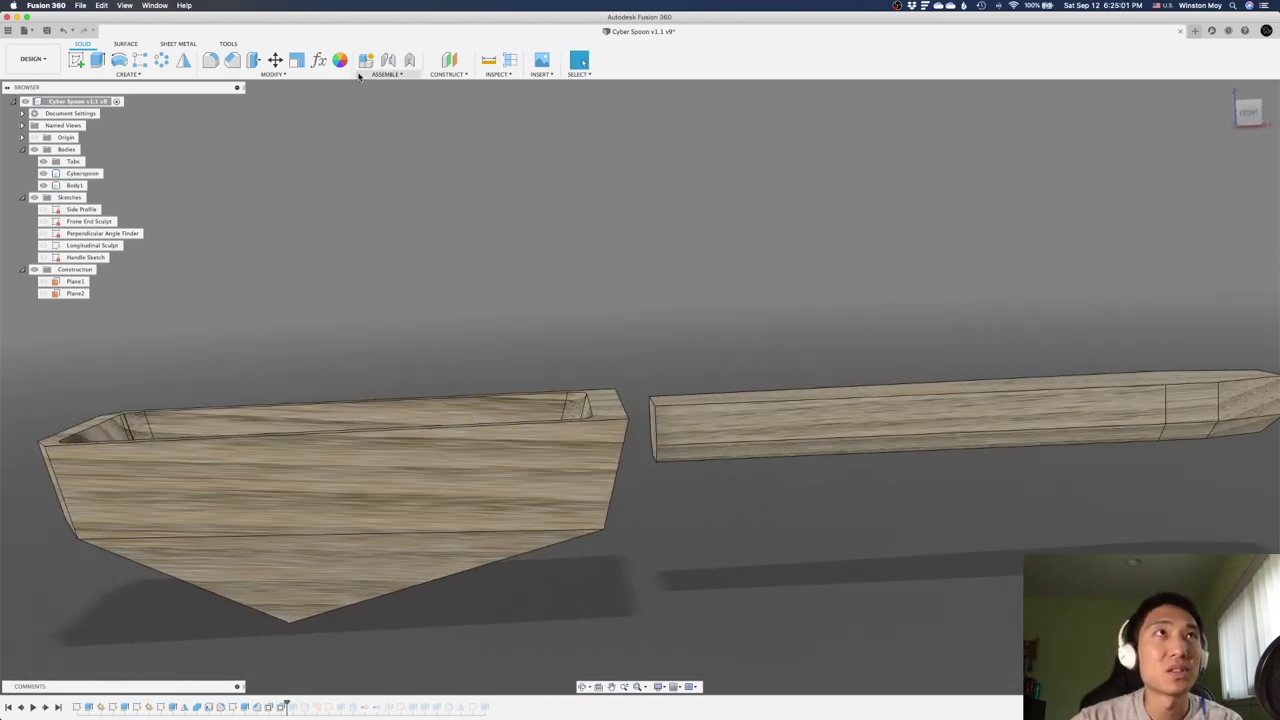
{"action": "left_click", "coordinate": [97, 60]}
{"action": "middle_click_drag", "start_coordinate": [574, 366], "coordinate": [681, 352], "text": "shift"}
{"action": "left_click", "coordinate": [652, 428]}
{"action": "key", "text": "super+7"}
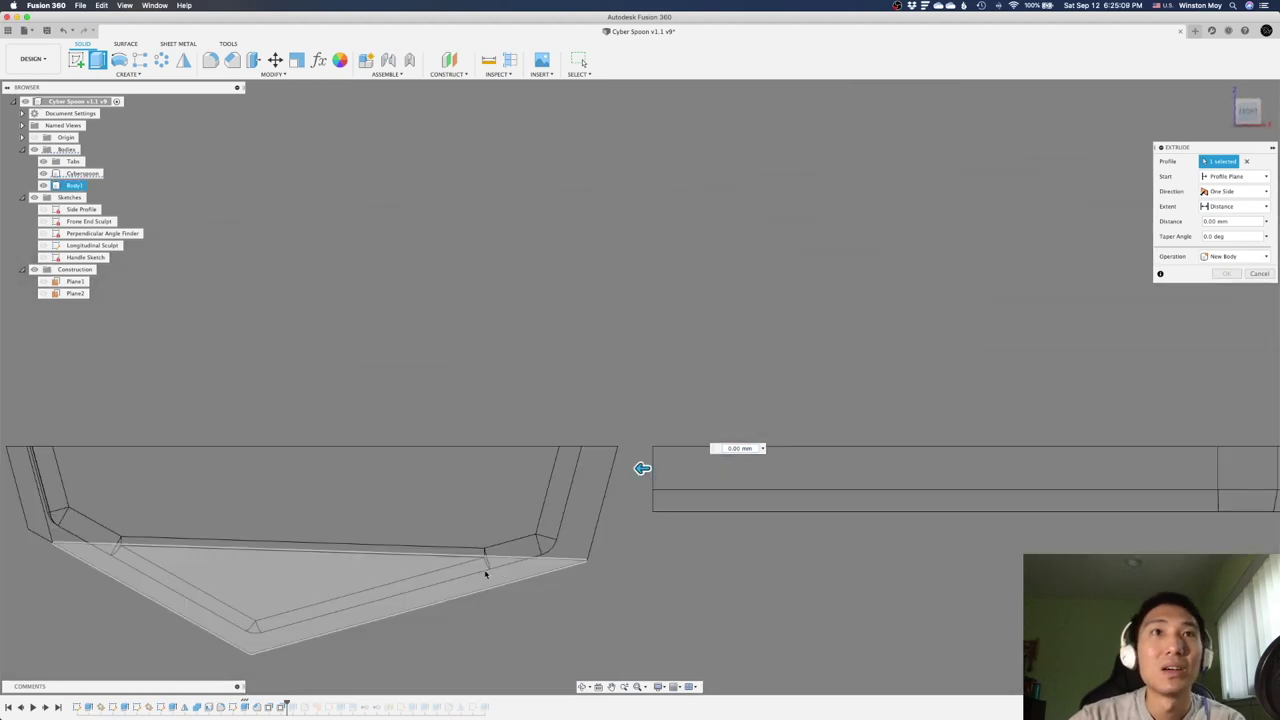
{"action": "scroll", "coordinate": [547, 494], "scroll_direction": "up", "scroll_amount": 3}
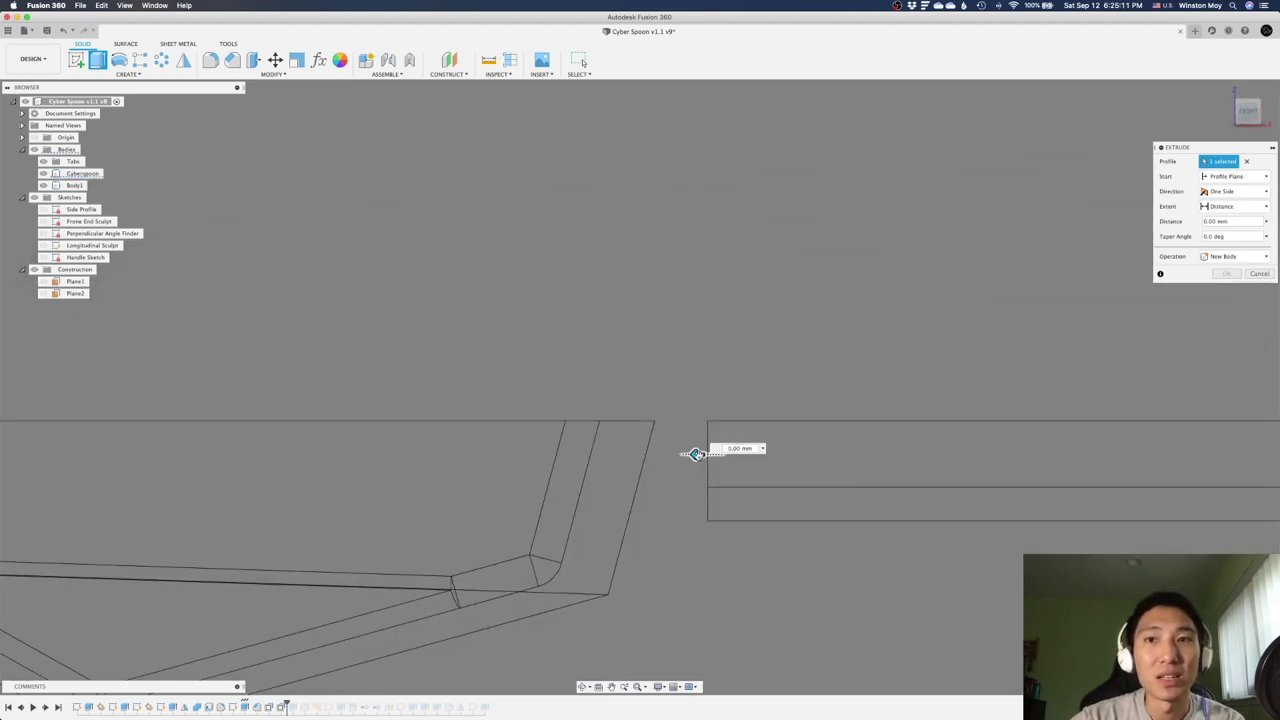
{"action": "left_click_drag", "start_coordinate": [696, 454], "coordinate": [689, 454]}
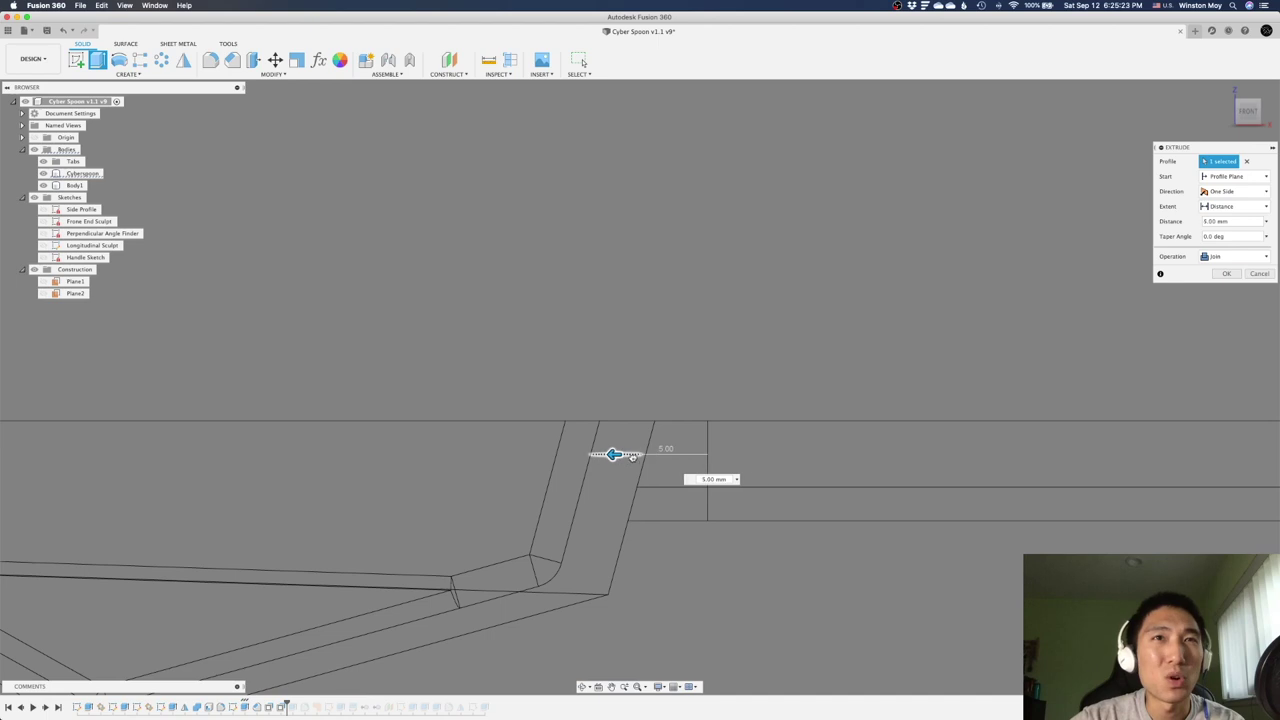
{"action": "left_click_drag", "start_coordinate": [588, 454], "coordinate": [672, 454]}
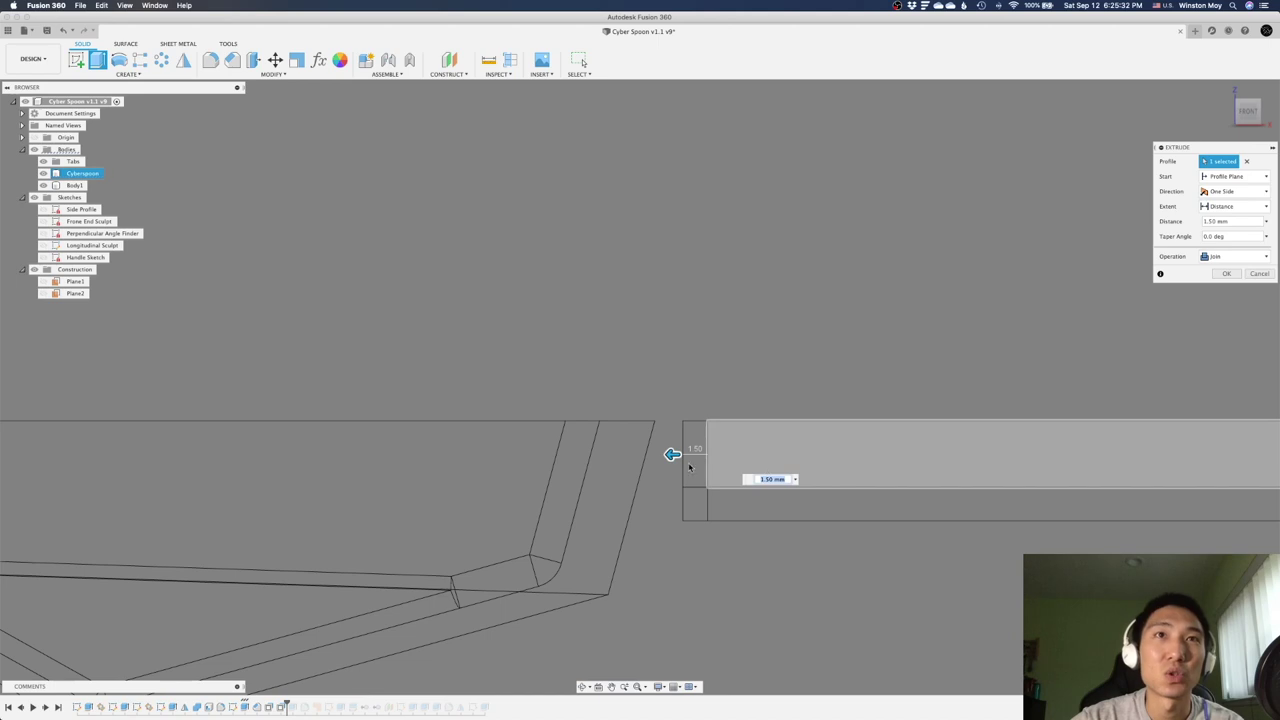
{"action": "left_click_drag", "start_coordinate": [670, 454], "coordinate": [680, 454]}
{"action": "type", "text": "w"}
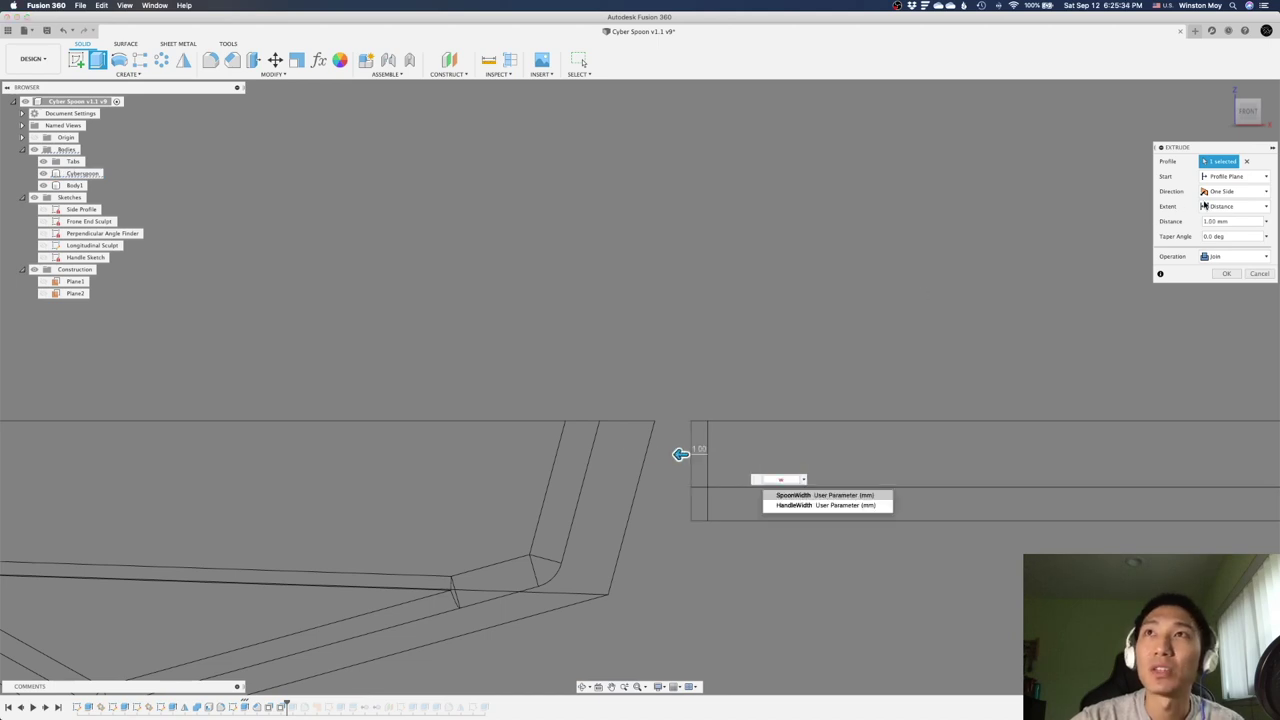
Try a To Object extent ending at the bowl's rear face for the handle extrusion, and cancel the Extrude.
{"action": "left_click", "coordinate": [1238, 207]}
{"action": "left_click", "coordinate": [1231, 232]}
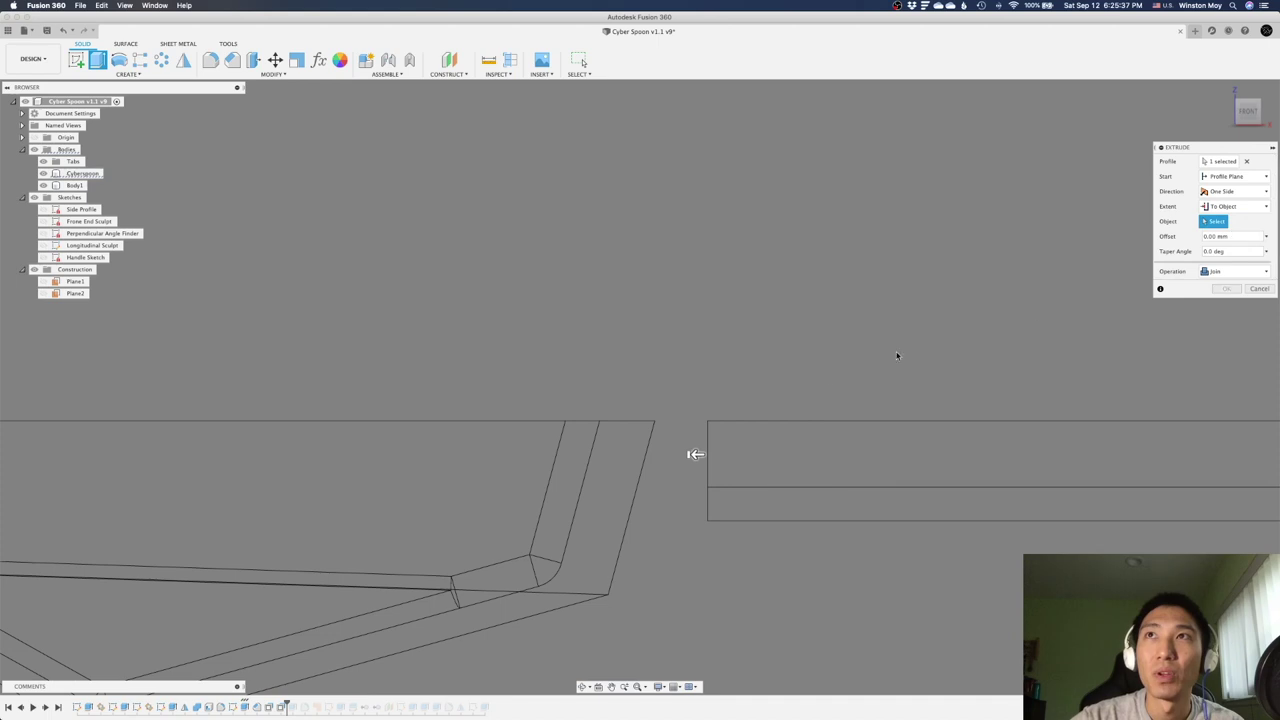
{"action": "middle_click_drag", "start_coordinate": [824, 380], "coordinate": [740, 400], "text": "shift"}
{"action": "left_click", "coordinate": [663, 485]}
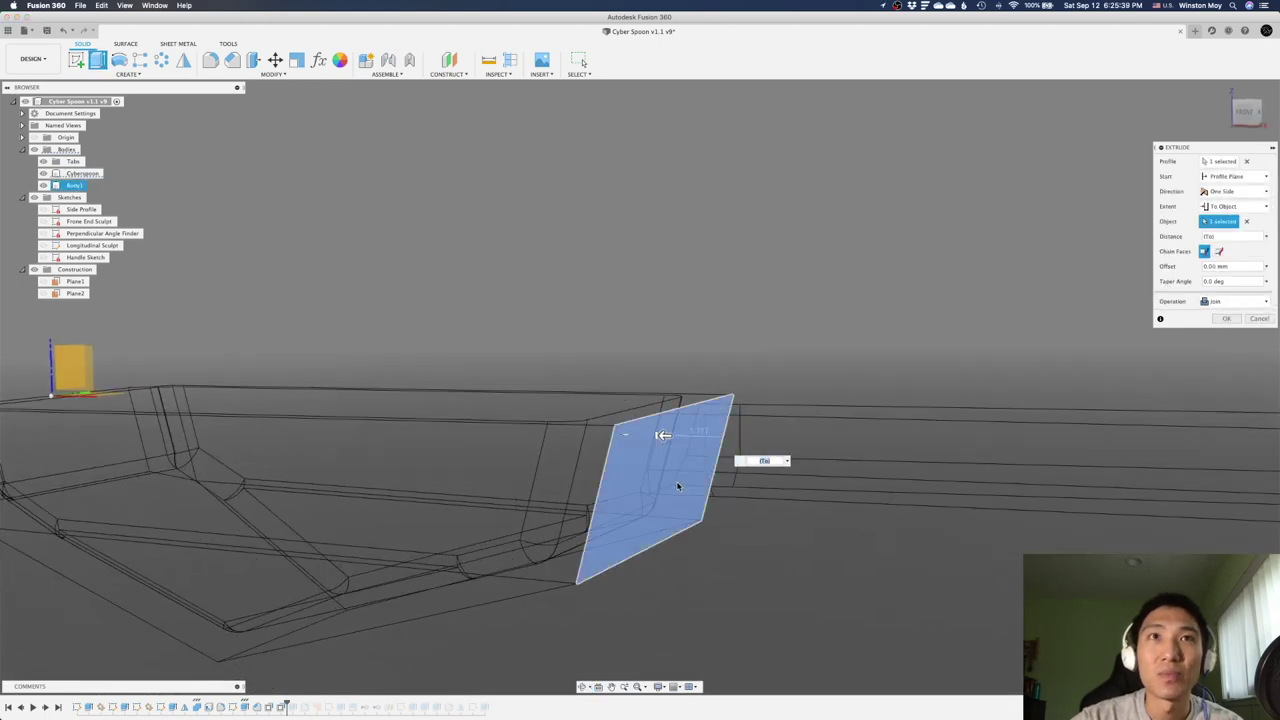
{"action": "middle_click_drag", "start_coordinate": [663, 485], "coordinate": [740, 468], "text": "shift"}
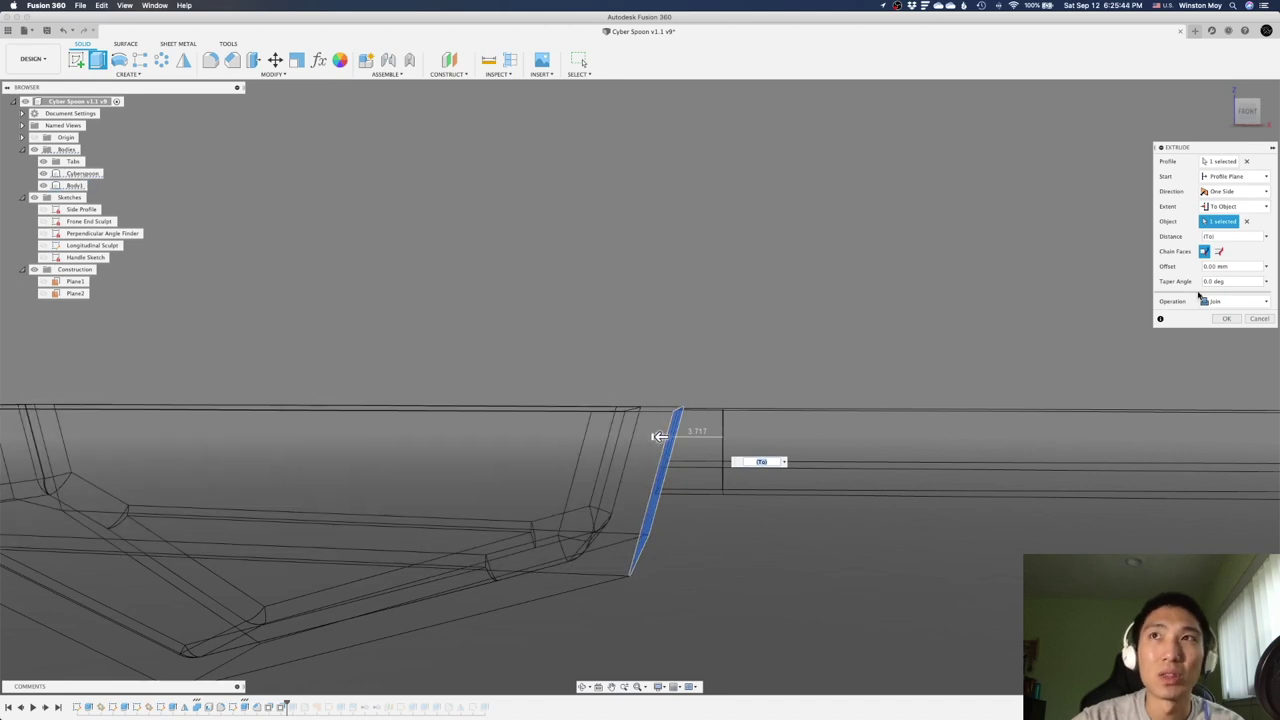
{"action": "left_click", "coordinate": [1253, 318]}
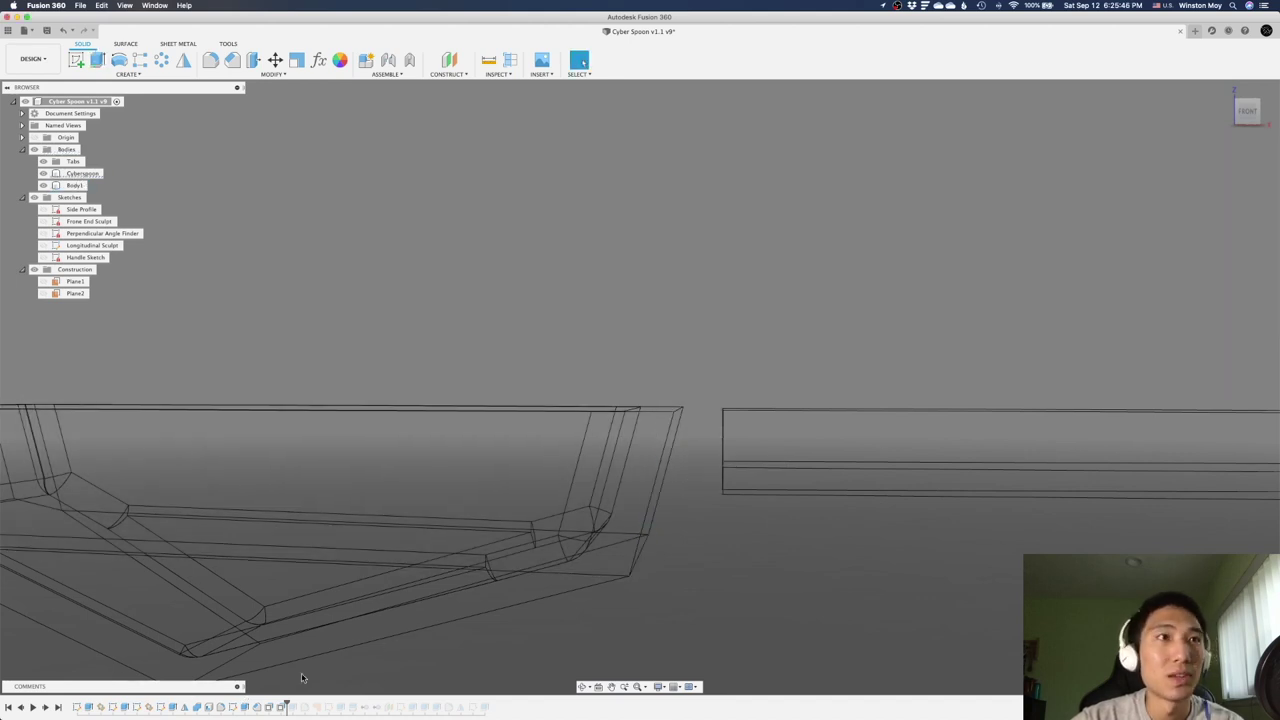
Roll the timeline forward past the joining Extrude, inspect the handle joint in wireframe, and restore the shaded display.
{"action": "left_click", "coordinate": [44, 708]}
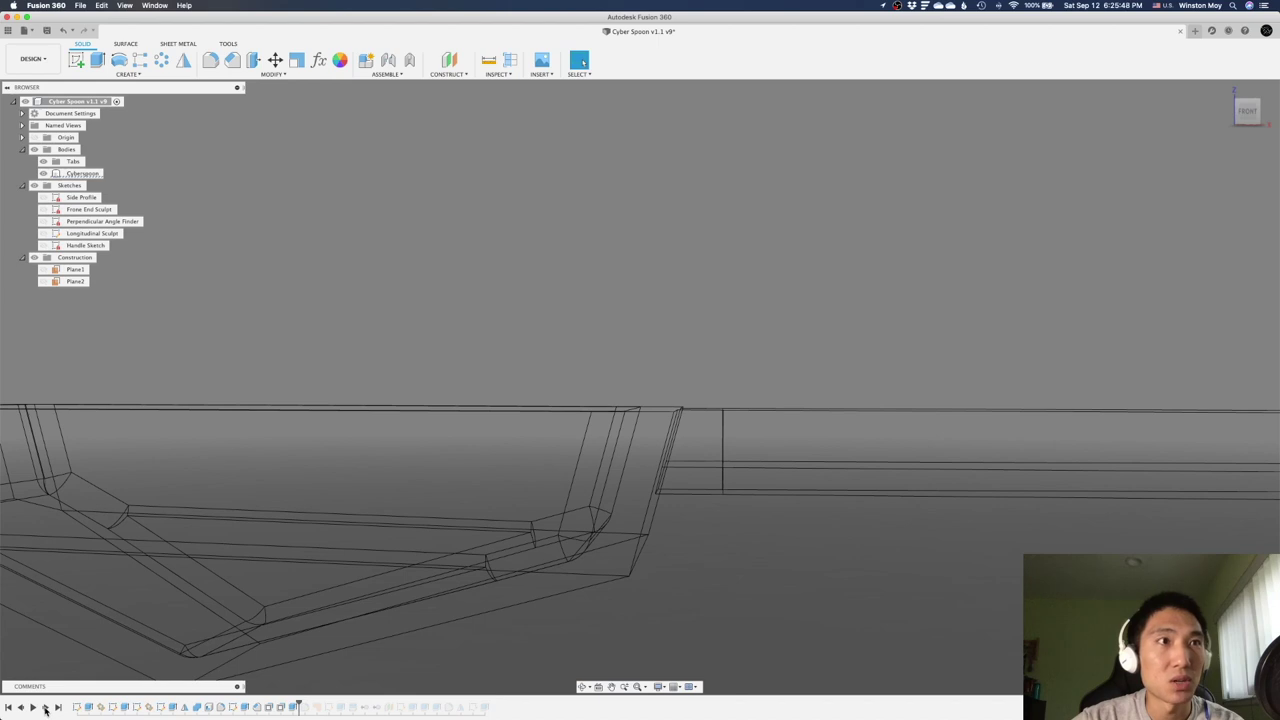
{"action": "scroll", "coordinate": [351, 652], "scroll_direction": "down", "scroll_amount": 1}
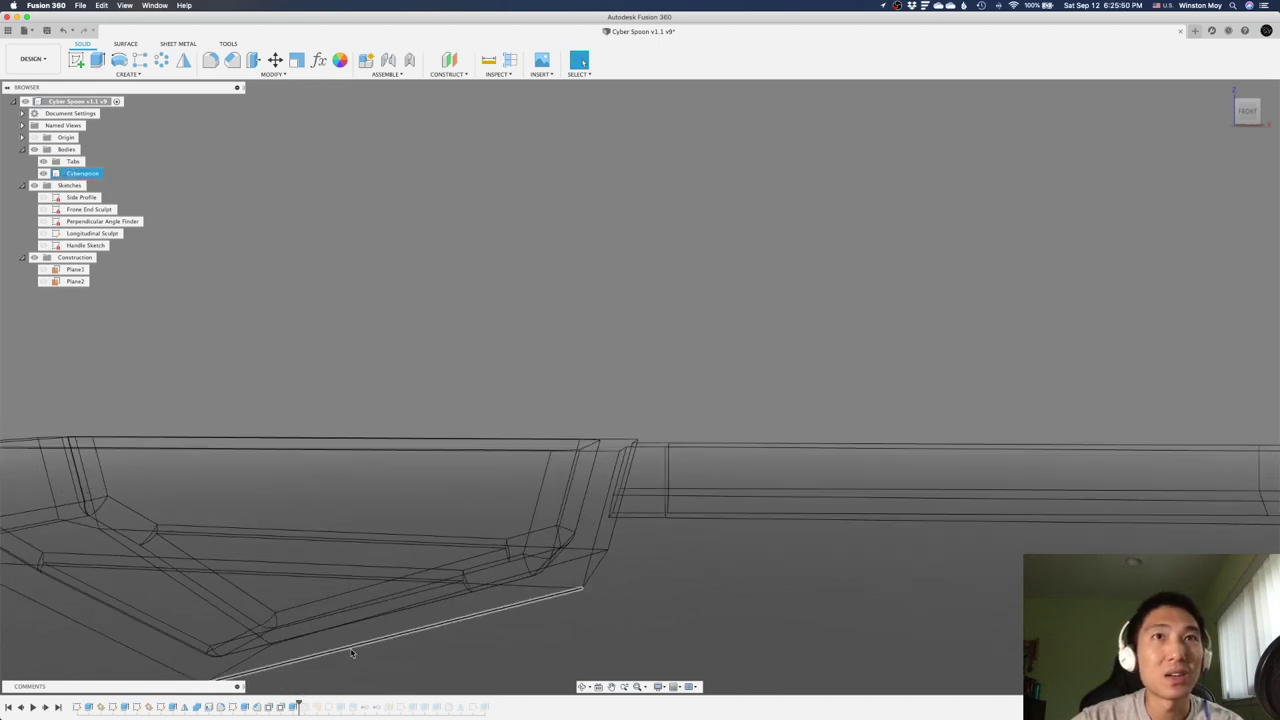
{"action": "middle_click_drag", "start_coordinate": [774, 553], "coordinate": [672, 572], "text": "shift"}
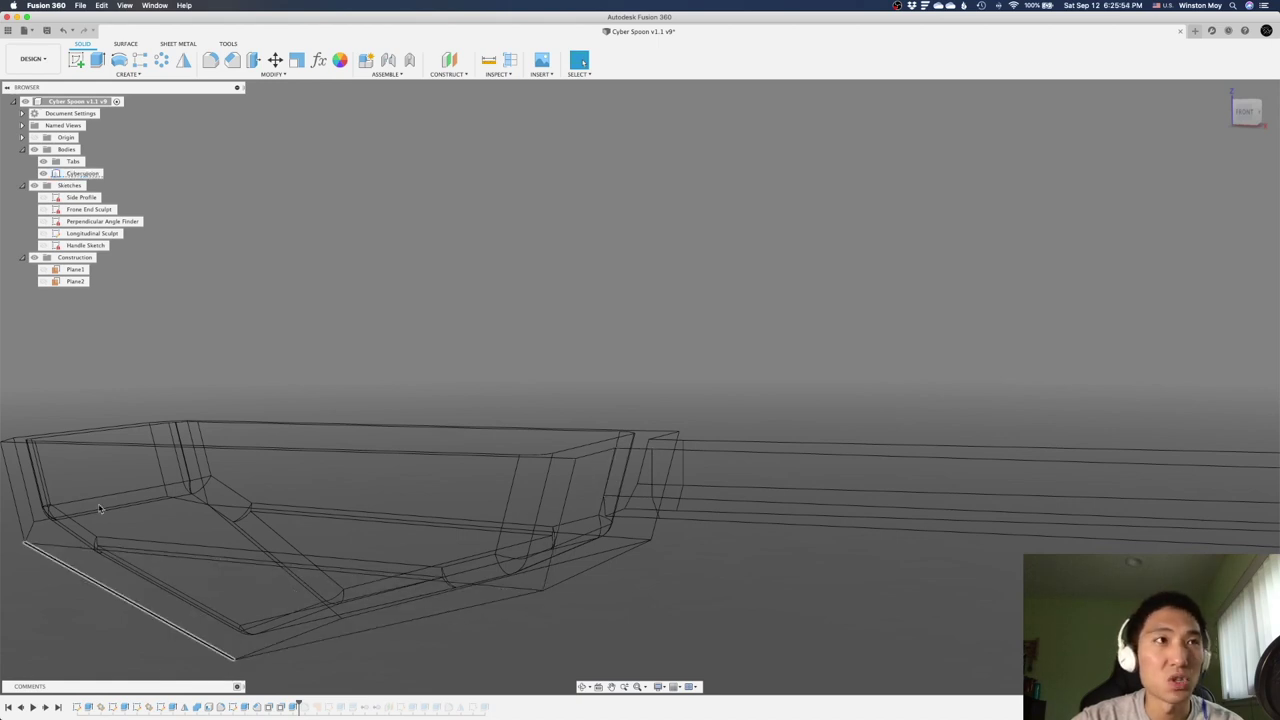
{"action": "key", "text": "super+6"}
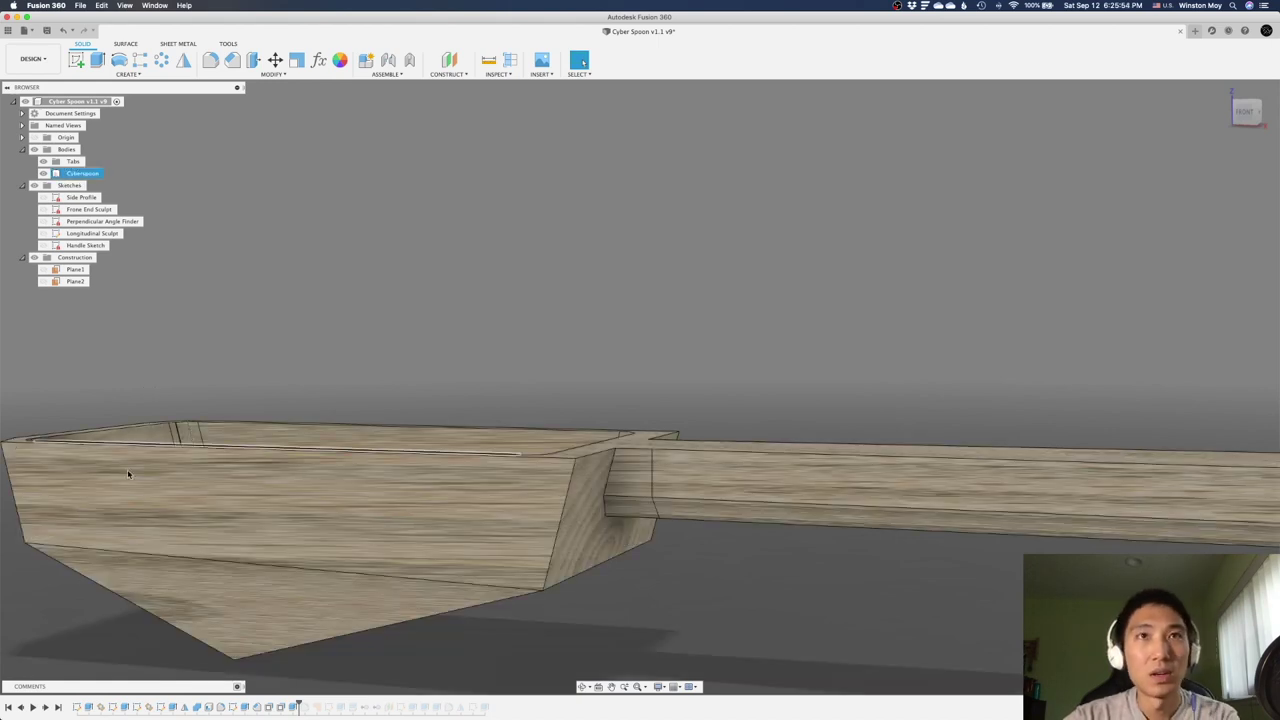
Roll the timeline forward past the Fillet at the handle joint and review its radius expression in the feature's settings.
{"action": "left_click", "coordinate": [45, 707]}
{"action": "scroll", "coordinate": [620, 480], "scroll_direction": "up", "scroll_amount": 5}
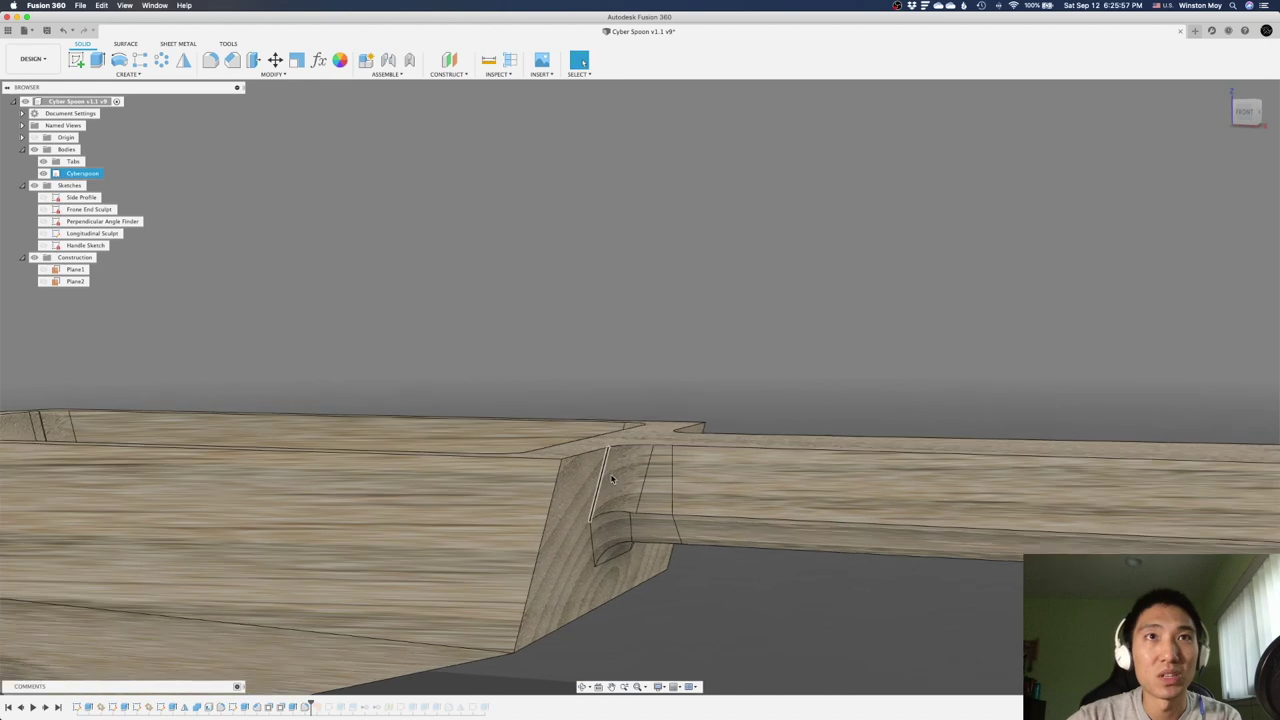
{"action": "left_click", "coordinate": [624, 486]}
{"action": "right_click", "coordinate": [634, 468]}
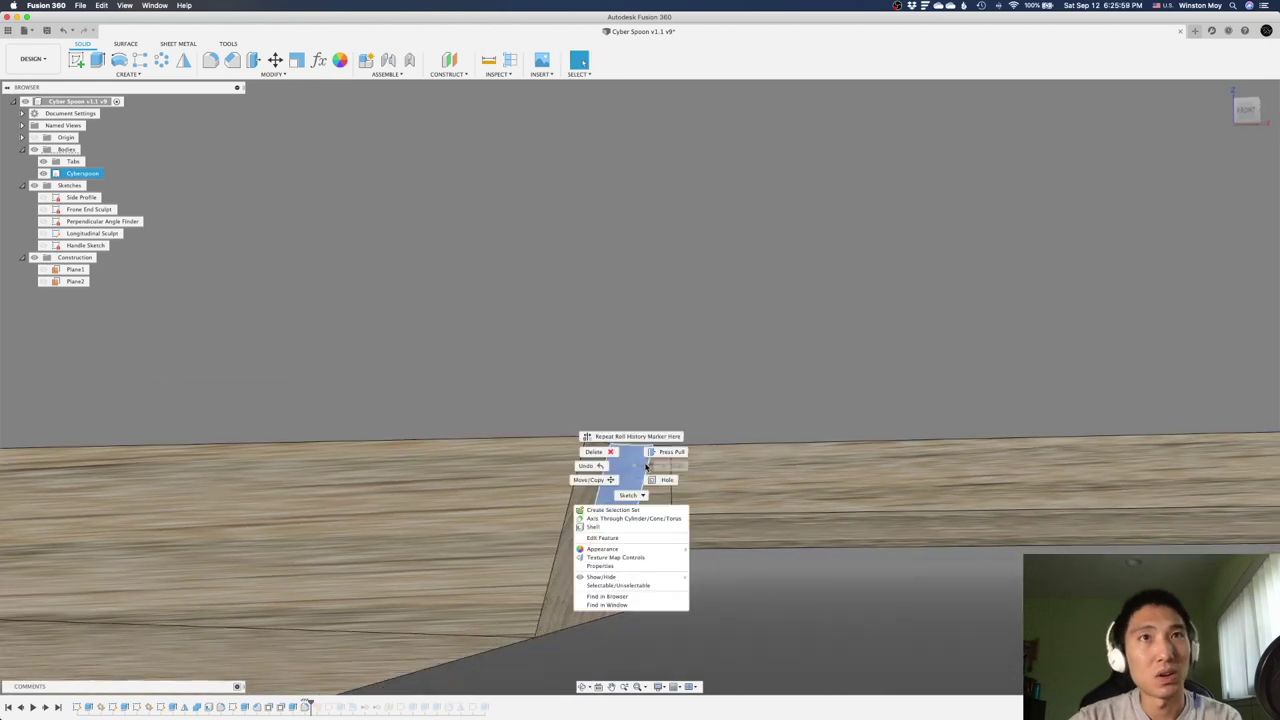
{"action": "left_click", "coordinate": [603, 538]}
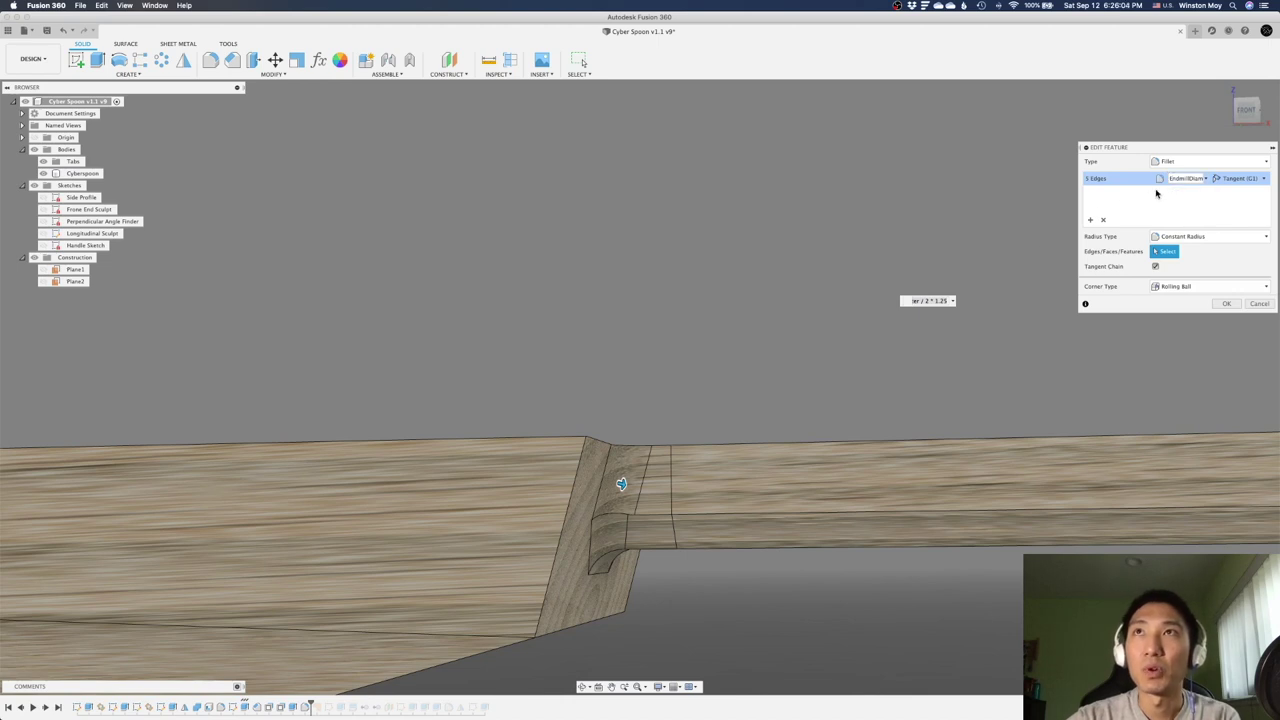
{"action": "mouse_move", "coordinate": [1197, 178]}
{"action": "left_mouse_down"}
{"action": "mouse_move", "coordinate": [1214, 176]}
{"action": "mouse_move", "coordinate": [1160, 178]}
{"action": "mouse_move", "coordinate": [1210, 178]}
{"action": "left_mouse_up"}
{"action": "left_click", "coordinate": [1180, 179]}
{"action": "left_click", "coordinate": [1194, 178]}
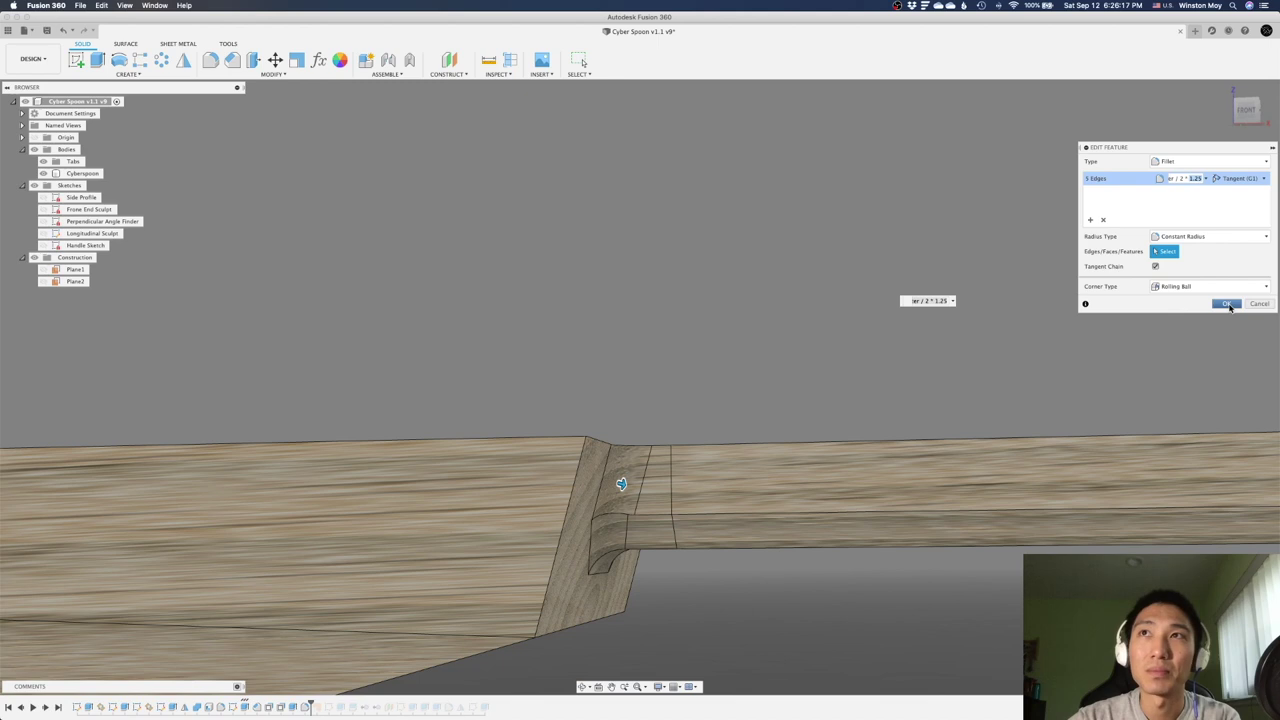
{"action": "left_click", "coordinate": [1229, 305]}
{"action": "scroll", "coordinate": [591, 356], "scroll_direction": "down", "scroll_amount": 4}
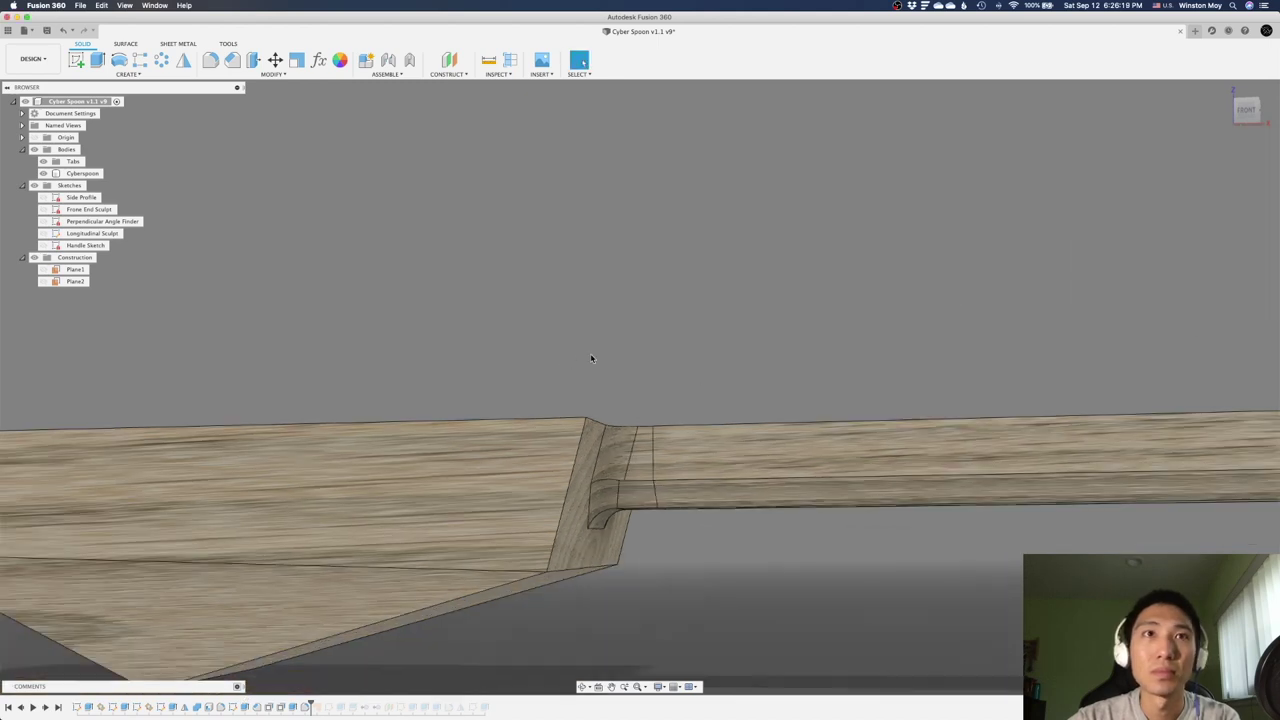
Roll the timeline forward past the Patch and Sketch7, and show Sketch7 to examine its profile over the bowl opening.
{"action": "middle_click_drag", "start_coordinate": [597, 340], "coordinate": [585, 385], "text": "shift"}
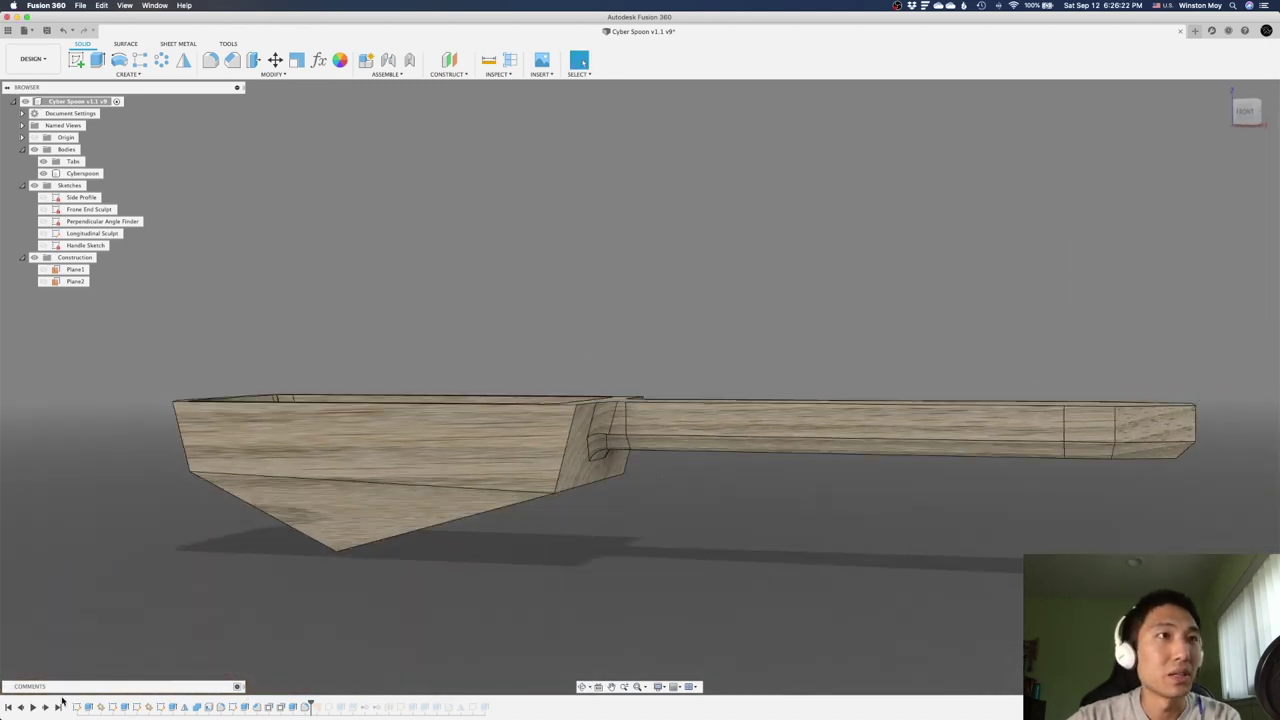
{"action": "left_click", "coordinate": [46, 707]}
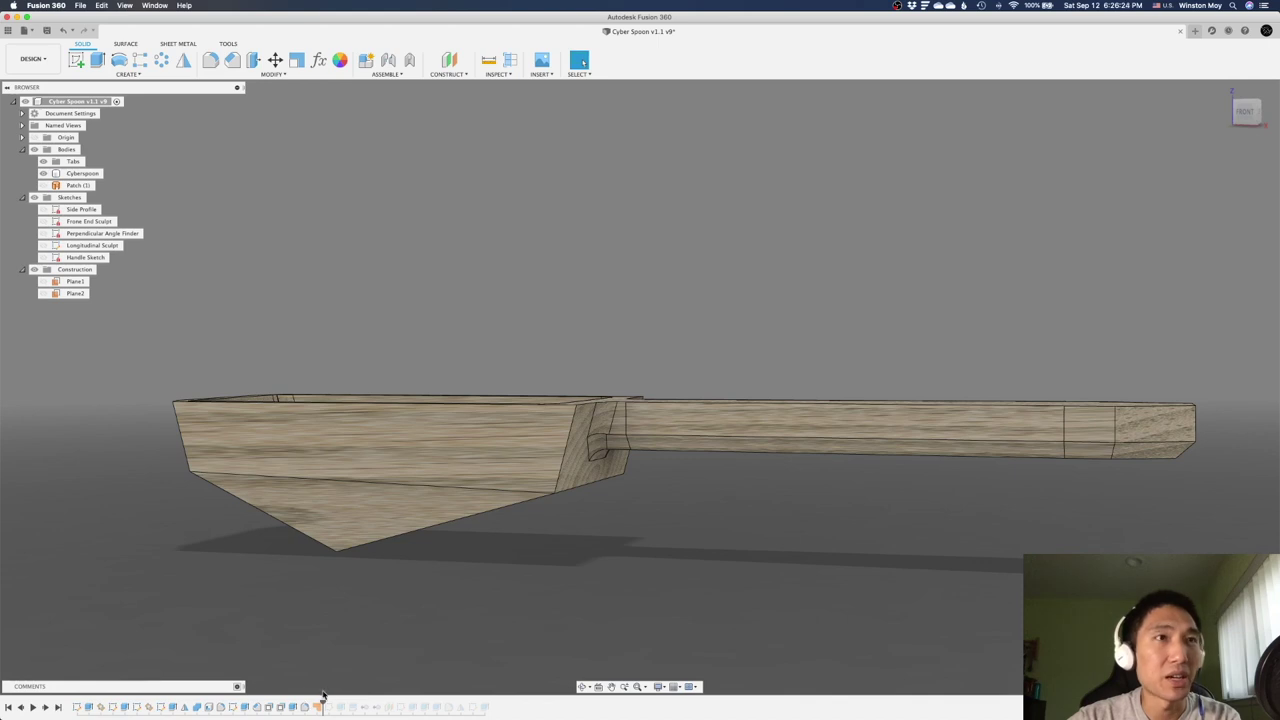
{"action": "left_click", "coordinate": [46, 707]}
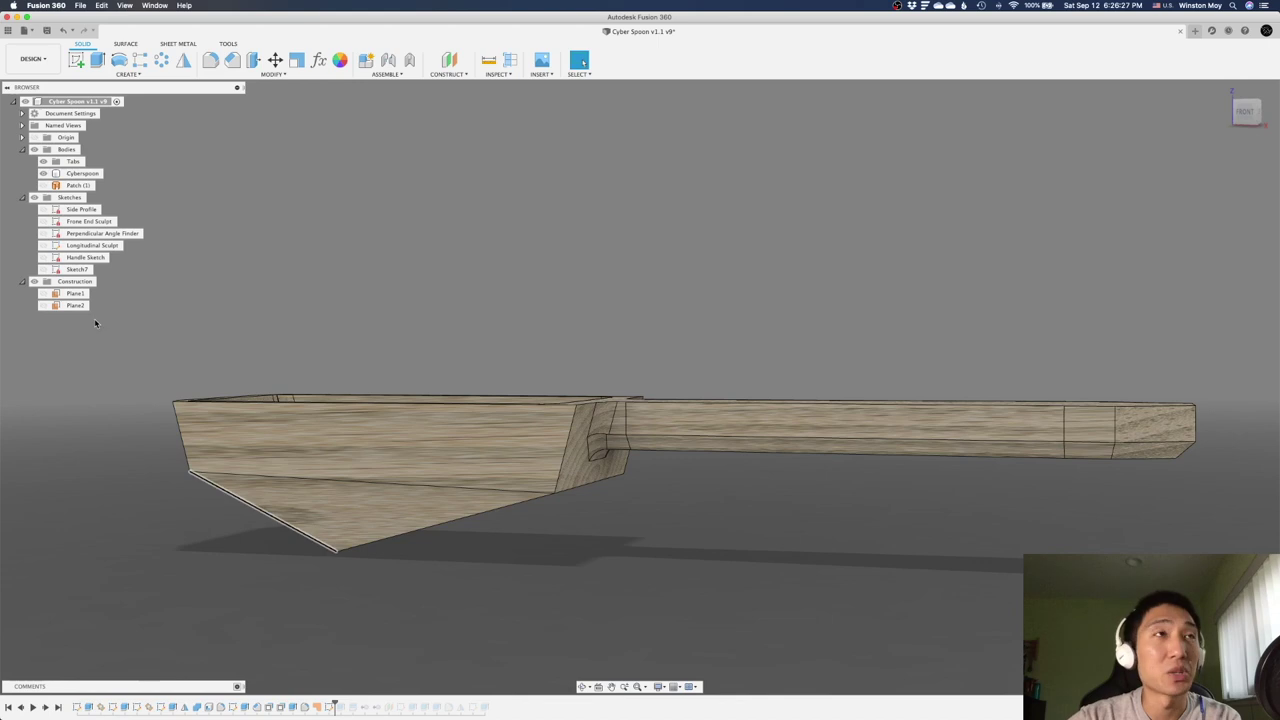
{"action": "middle_click_drag", "start_coordinate": [294, 331], "coordinate": [330, 390], "text": "shift"}
{"action": "key", "text": "Escape"}
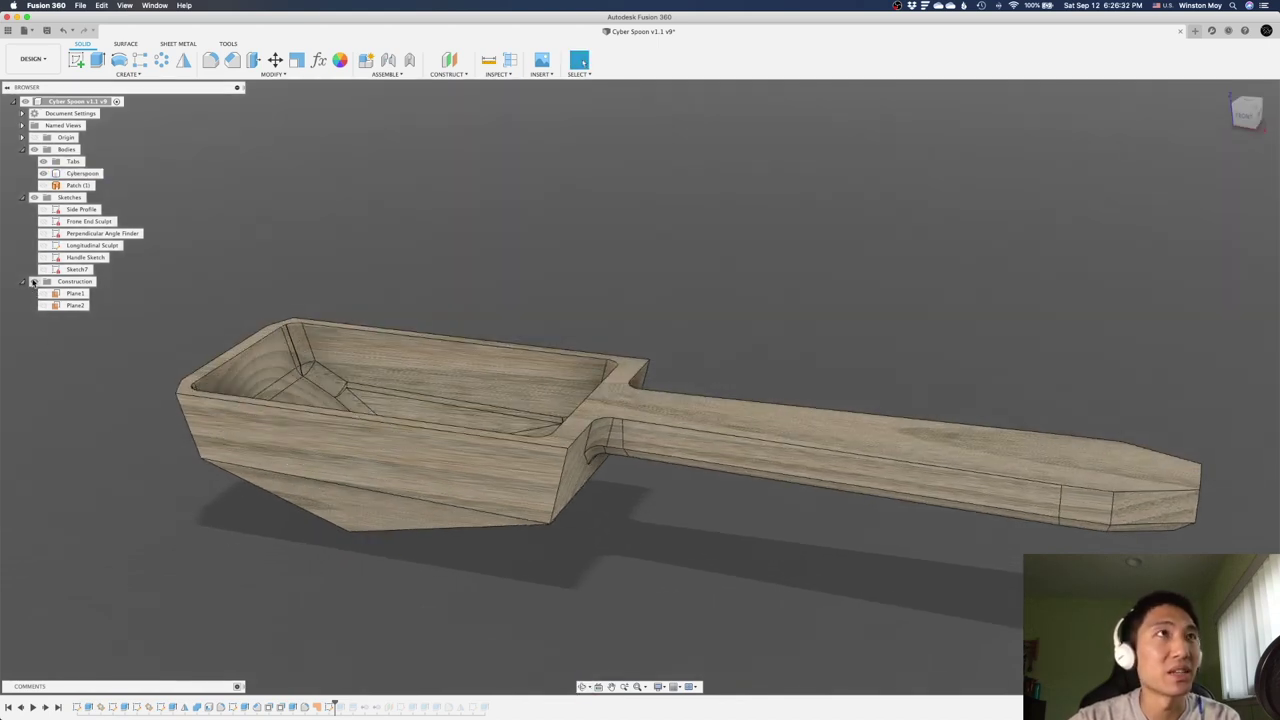
{"action": "left_click", "coordinate": [588, 372]}
{"action": "scroll", "coordinate": [135, 389], "scroll_direction": "up", "scroll_amount": 3}
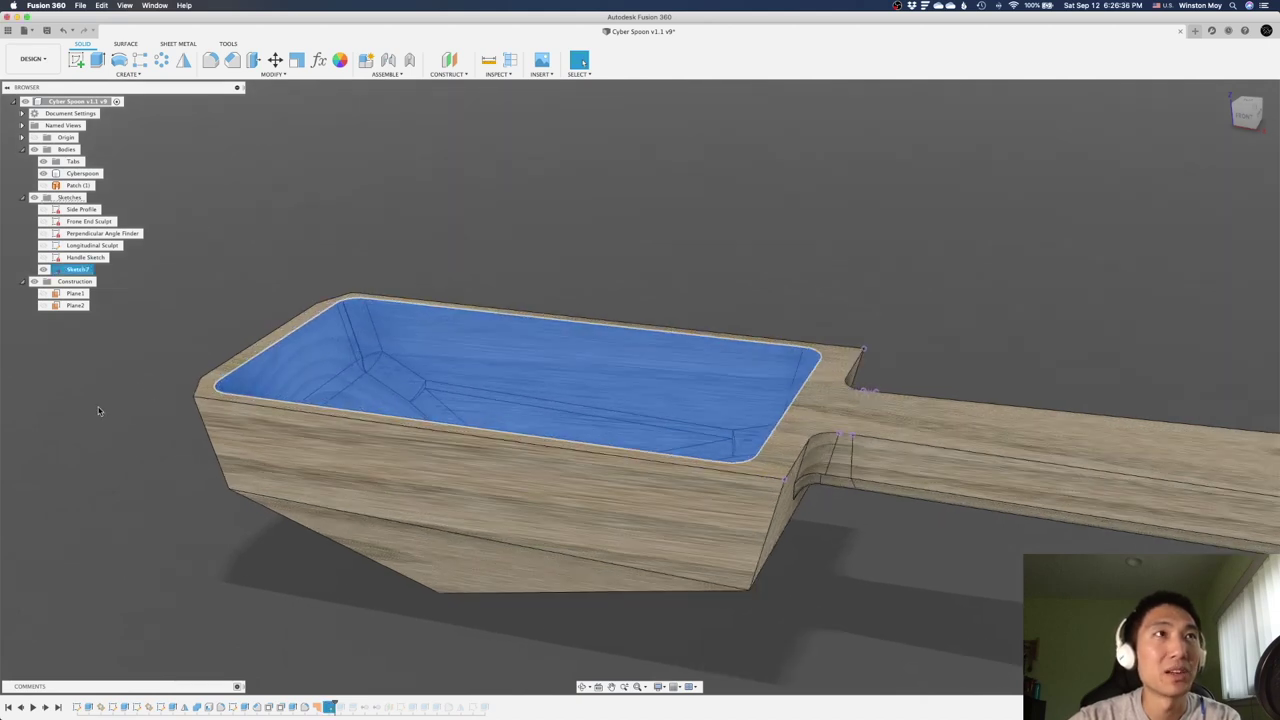
Roll the timeline forward past the Extrude of the bowl-opening profile and show Body5 beneath the spoon.
{"action": "left_click", "coordinate": [46, 707]}
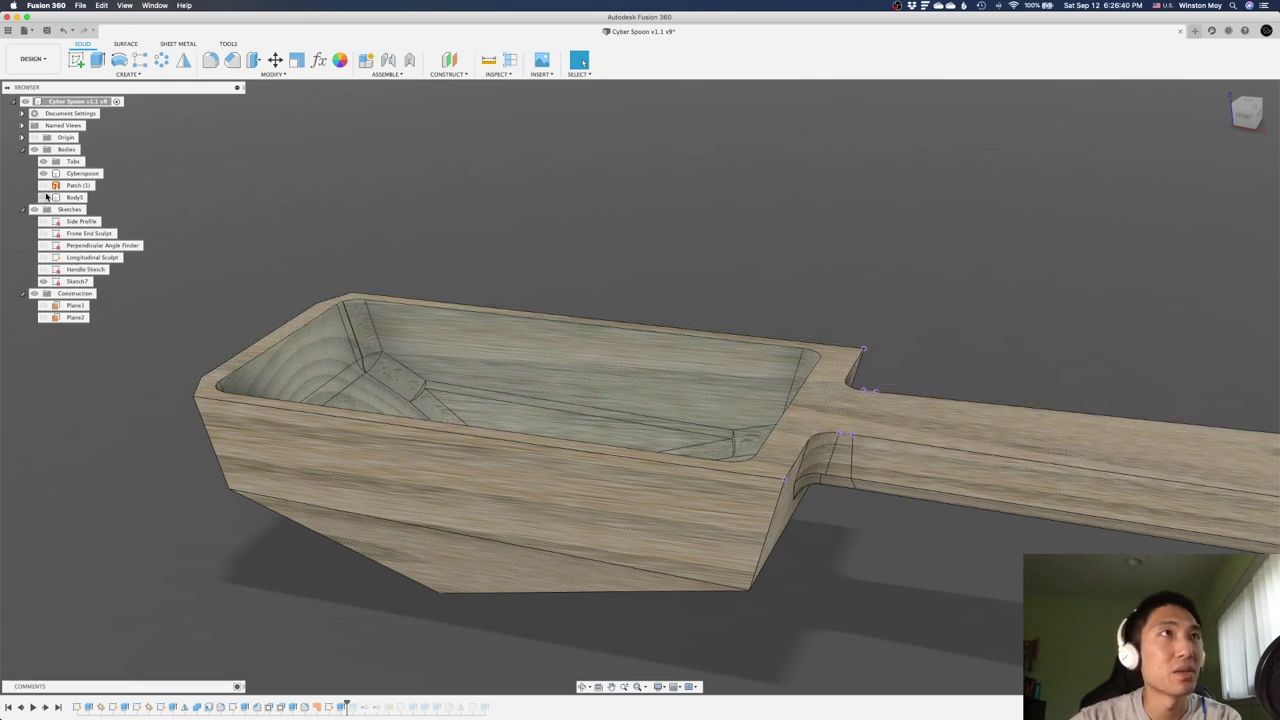
{"action": "left_click", "coordinate": [44, 197]}
{"action": "scroll", "coordinate": [423, 211], "scroll_direction": "down", "scroll_amount": 3}
{"action": "middle_click_drag", "start_coordinate": [410, 206], "coordinate": [361, 255], "text": "shift"}
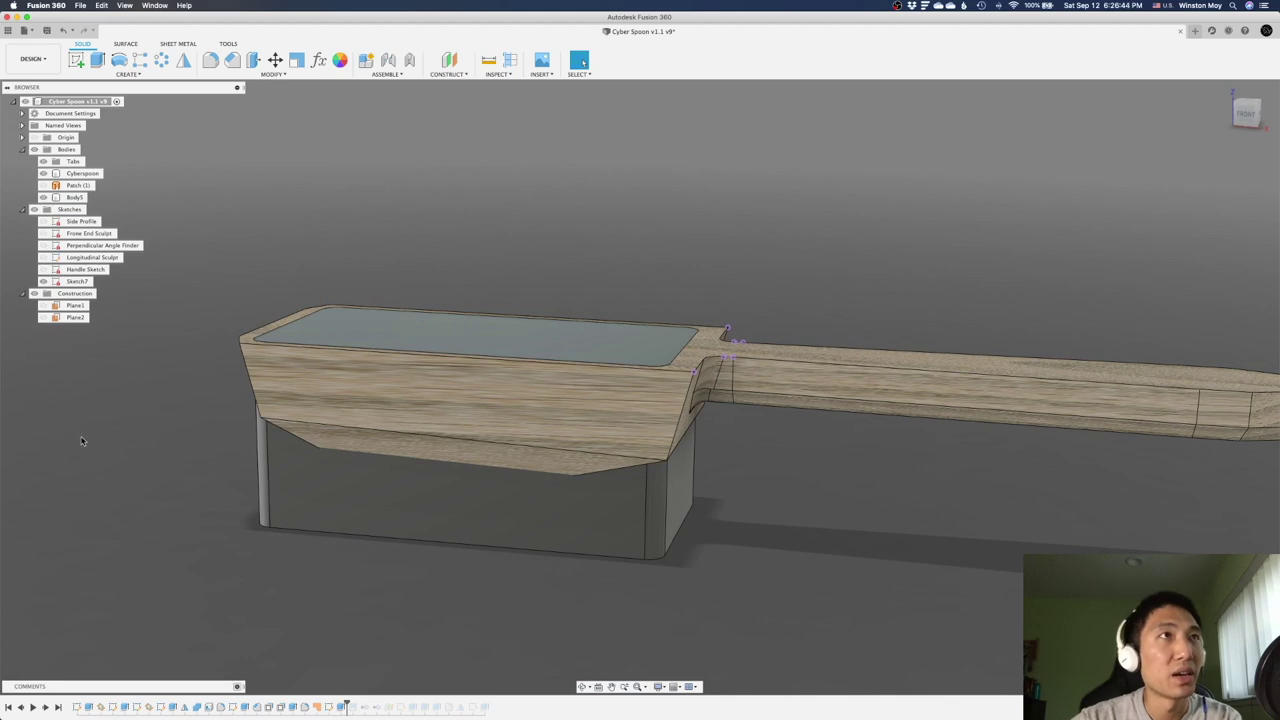
Try a Split Body on Body5 with the Cyberspoon body as splitting tool, and cancel the command.
{"action": "left_click", "coordinate": [275, 74]}
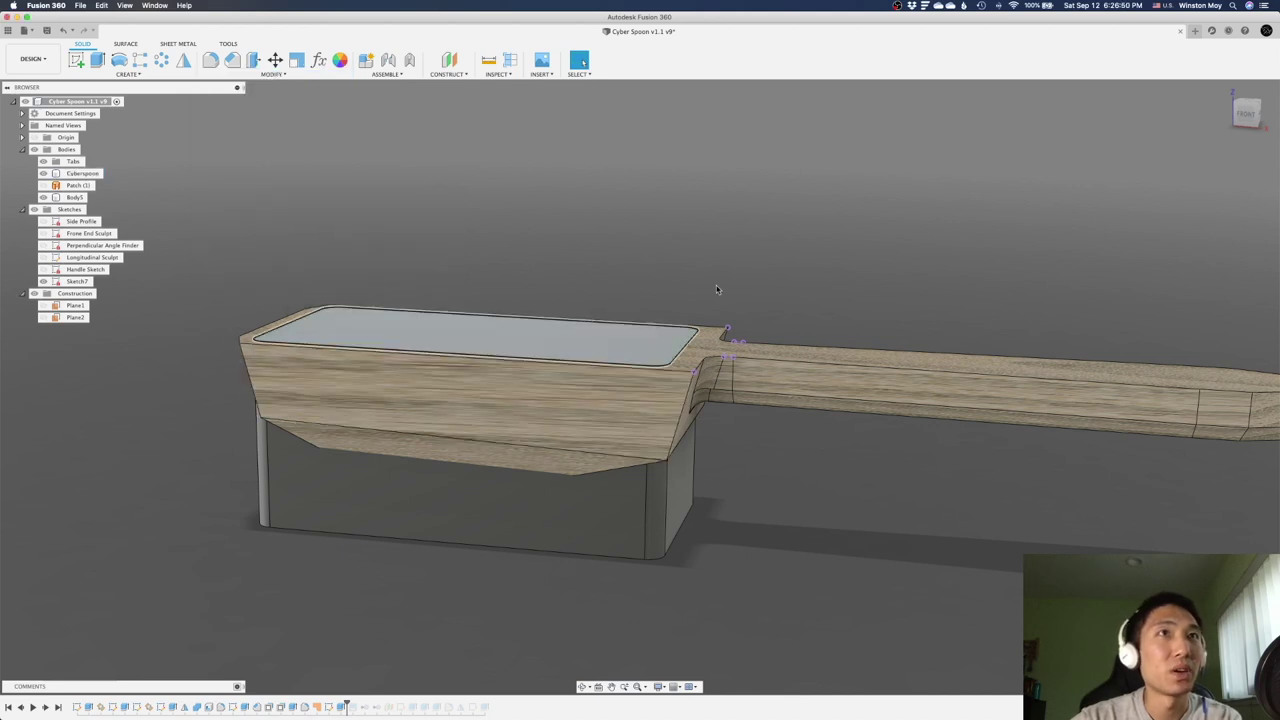
{"action": "left_click", "coordinate": [275, 74]}
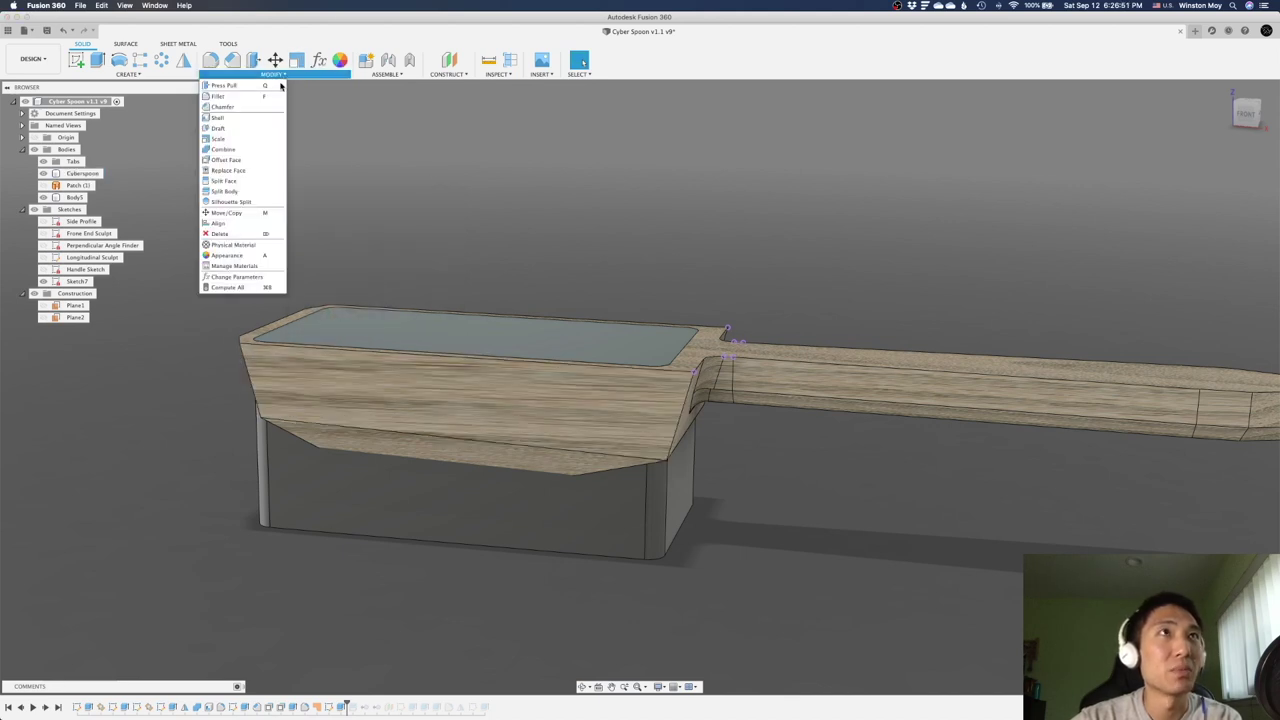
{"action": "left_click", "coordinate": [237, 193]}
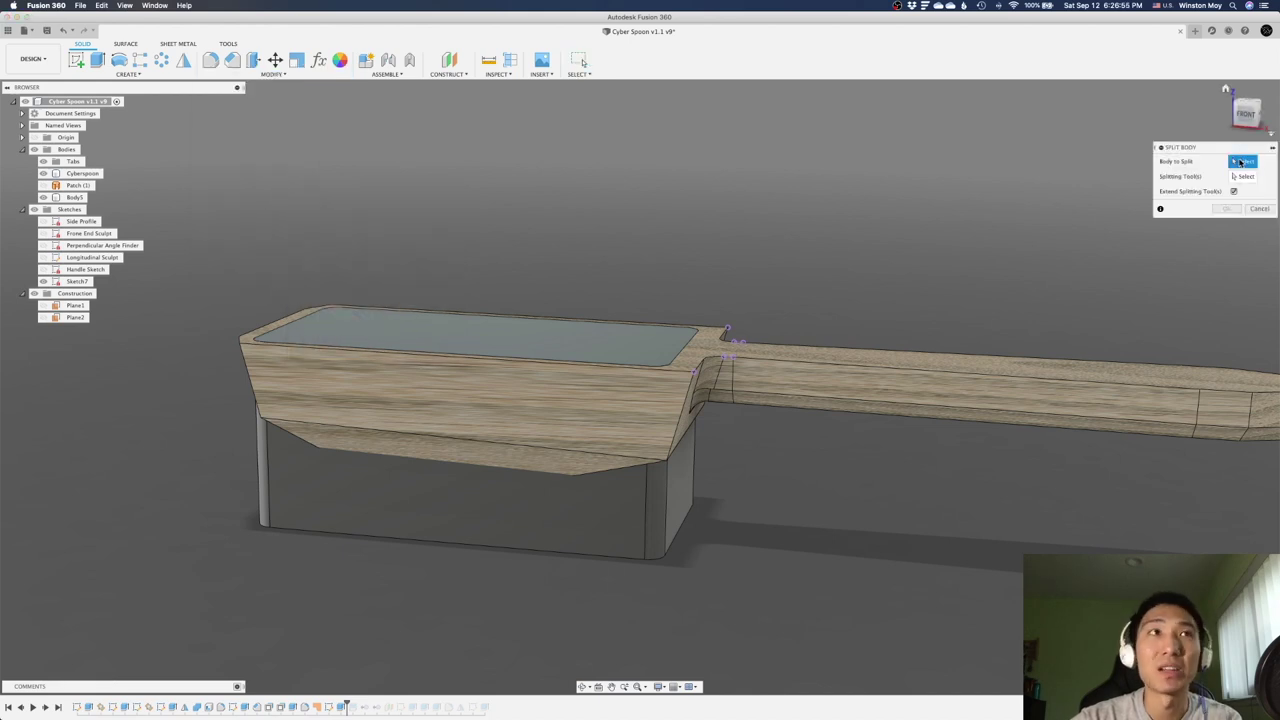
{"action": "left_click", "coordinate": [97, 200]}
{"action": "left_click", "coordinate": [1240, 177]}
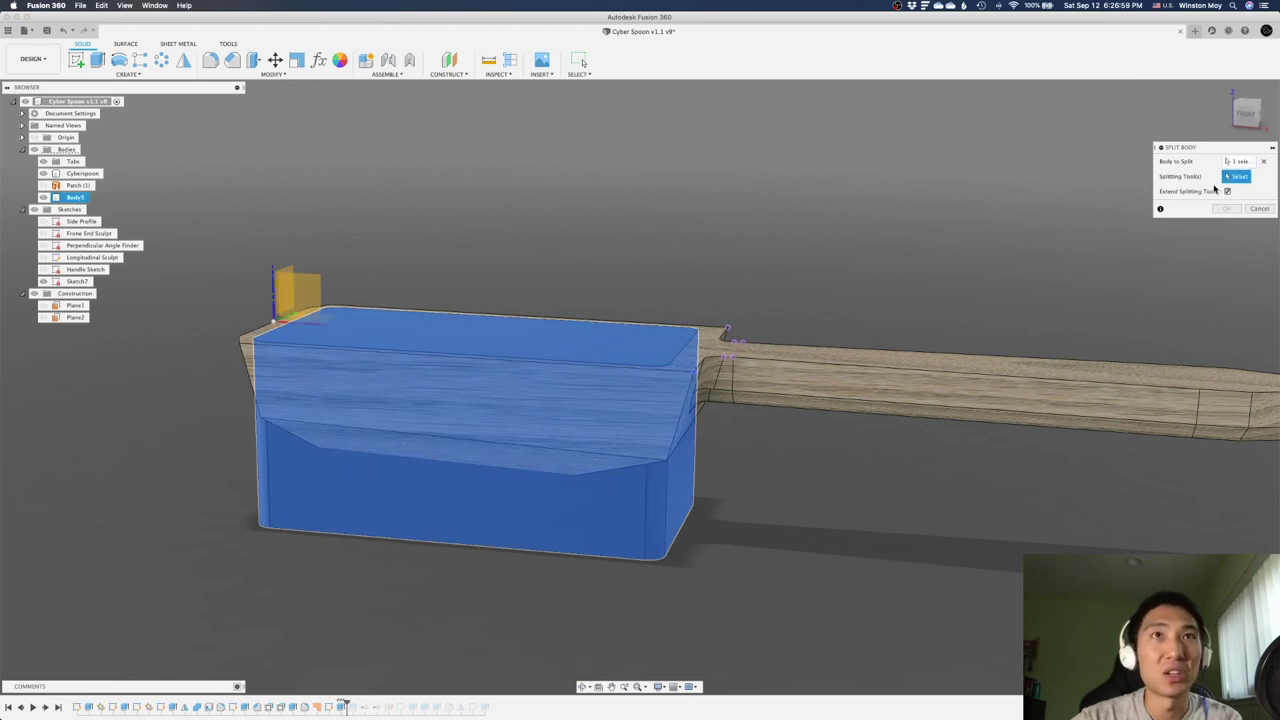
{"action": "left_click", "coordinate": [82, 174]}
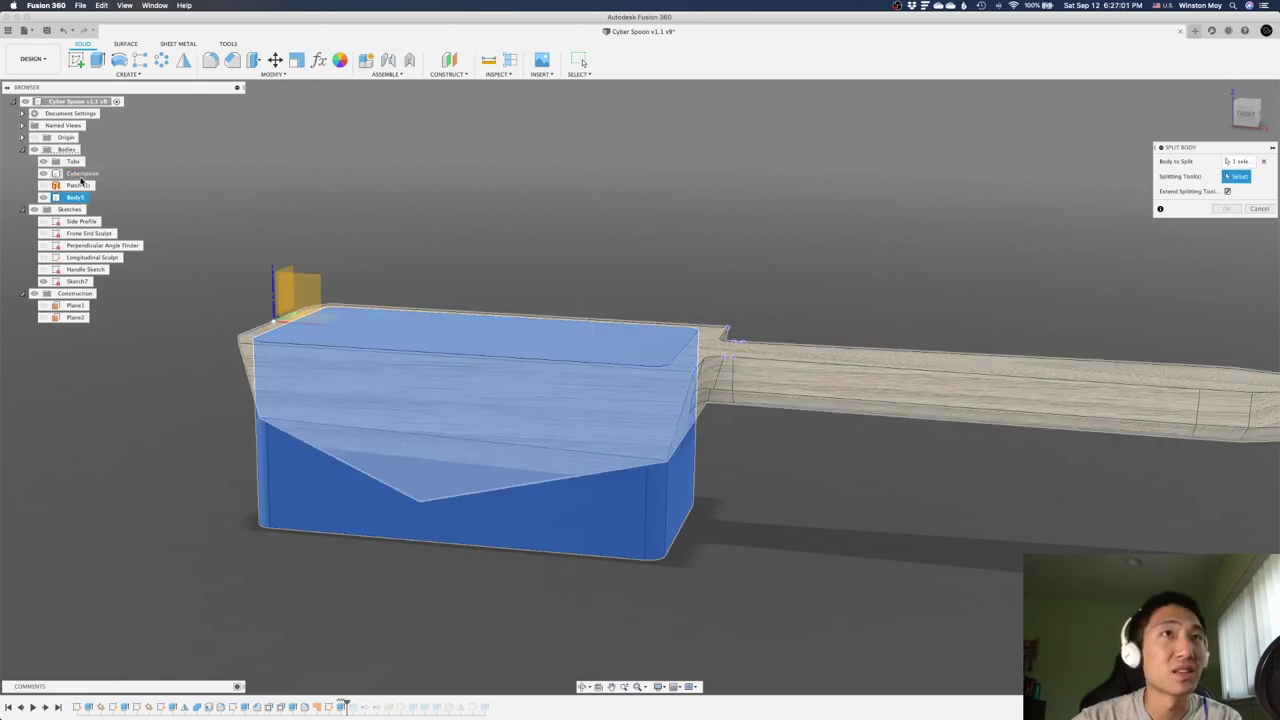
{"action": "left_click", "coordinate": [1259, 208]}
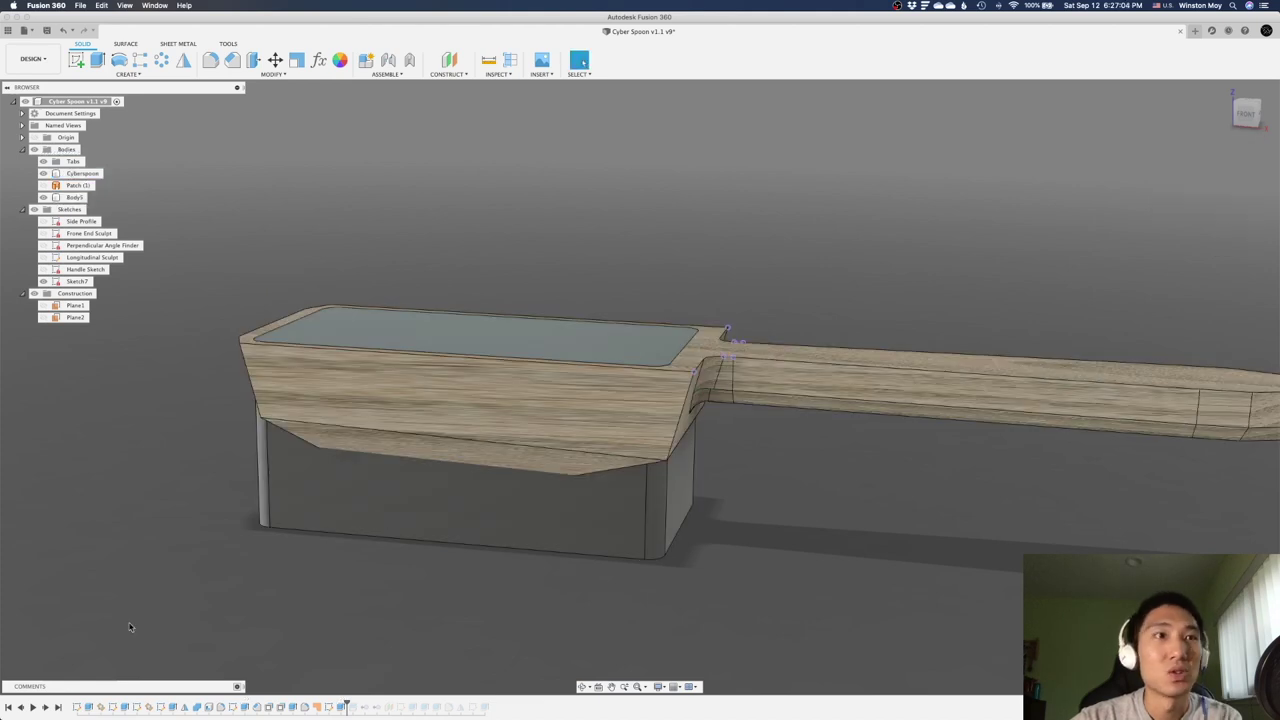
Roll the timeline forward past the body split, hide Body5, and show the Spoon Volume and Body7 bodies.
{"action": "left_click", "coordinate": [44, 707]}
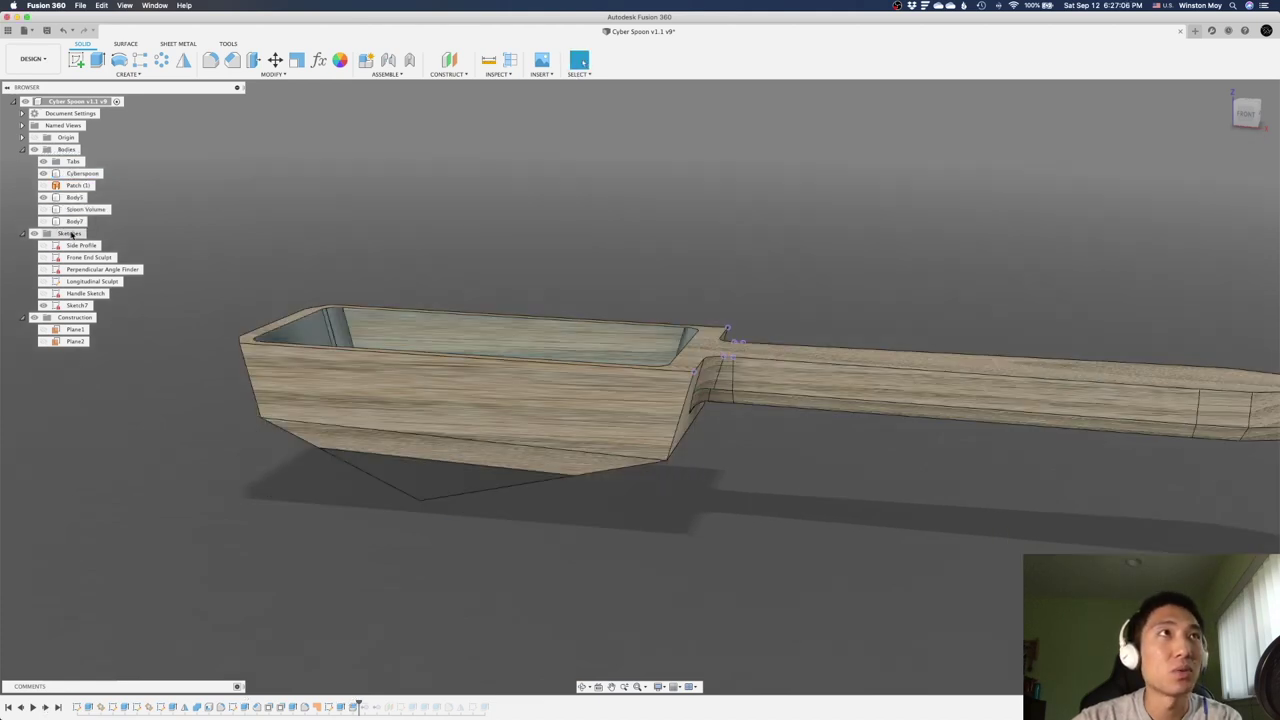
{"action": "left_click", "coordinate": [78, 198]}
{"action": "left_click", "coordinate": [43, 209]}
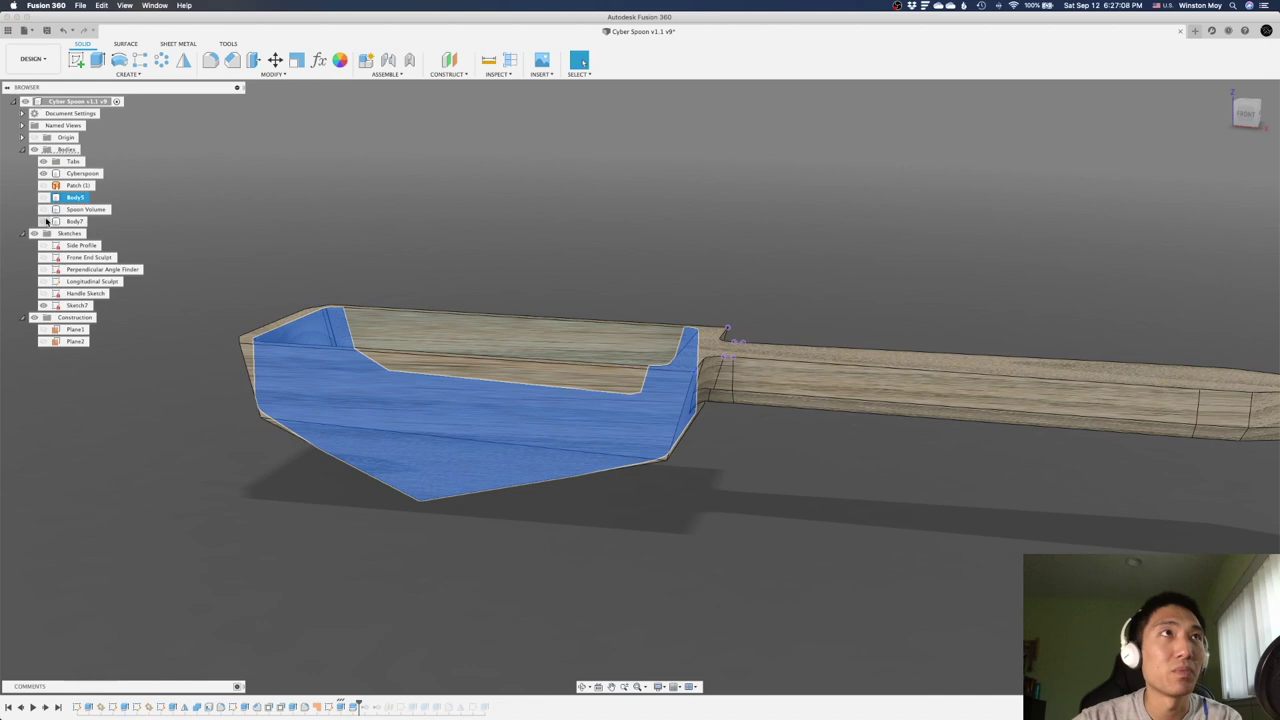
{"action": "mouse_move", "coordinate": [195, 364]}
{"action": "middle_mouse_down", "text": "shift"}
{"action": "mouse_move", "coordinate": [195, 334]}
{"action": "mouse_move", "coordinate": [195, 346]}
{"action": "middle_mouse_up", "text": "shift"}
{"action": "left_click", "coordinate": [195, 335]}
{"action": "left_click", "coordinate": [43, 209]}
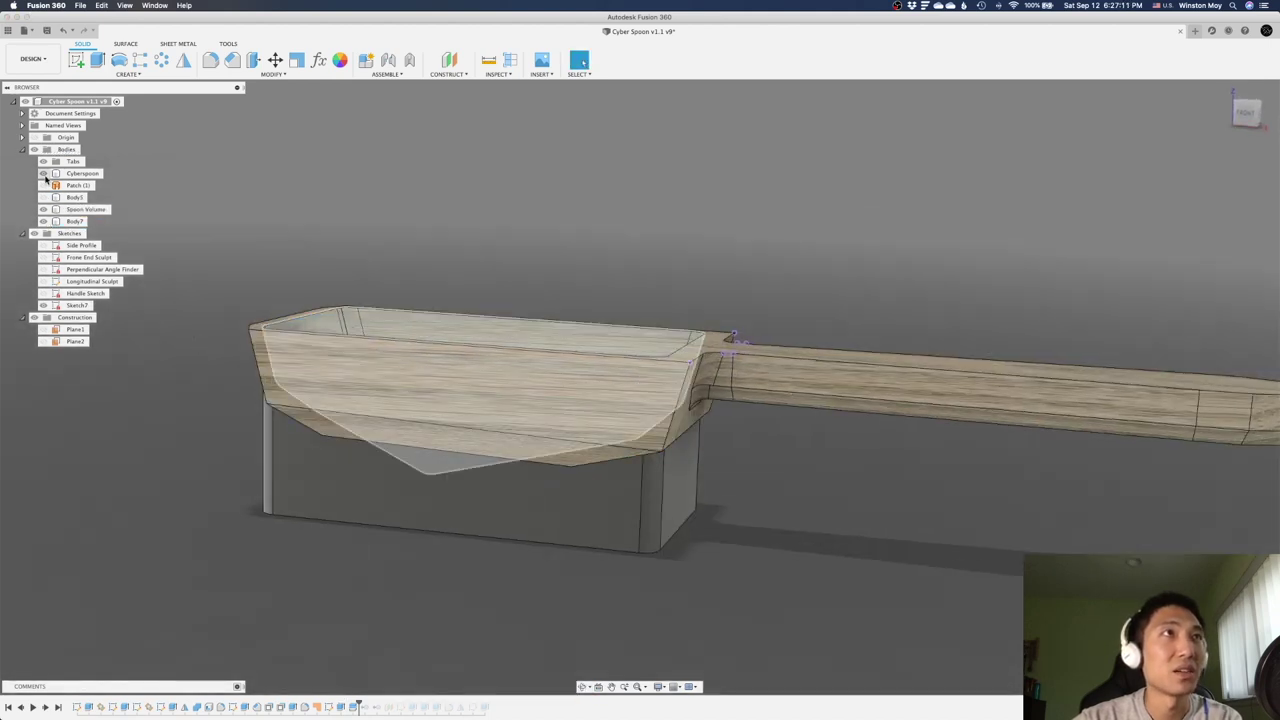
Hide the Cyberspoon body and examine the split Spoon Volume and Body7 on their own.
{"action": "left_click", "coordinate": [43, 173]}
{"action": "mouse_move", "coordinate": [268, 198]}
{"action": "middle_mouse_down", "text": "shift"}
{"action": "mouse_move", "coordinate": [306, 191]}
{"action": "mouse_move", "coordinate": [251, 200]}
{"action": "middle_mouse_up", "text": "shift"}
{"action": "left_click", "coordinate": [492, 411]}
{"action": "key", "text": "Escape"}
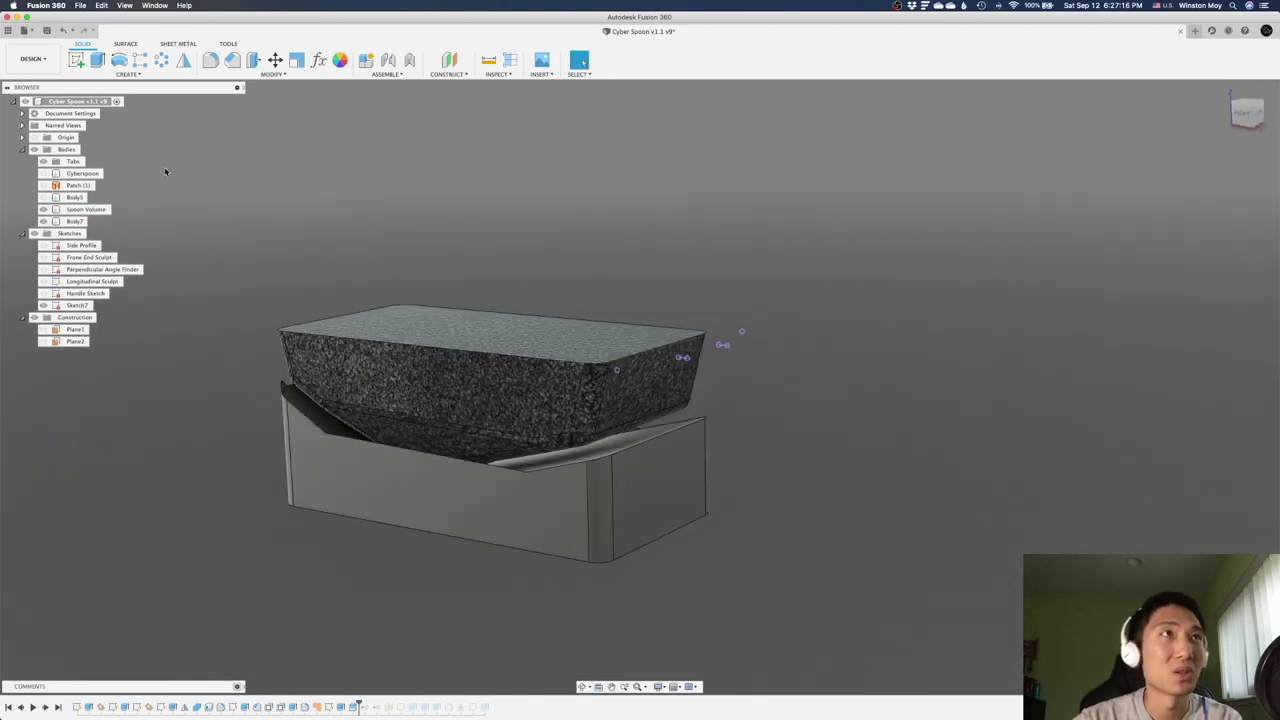
Check the volume of the Spoon Volume body in its properties.
{"action": "right_click", "coordinate": [98, 210]}
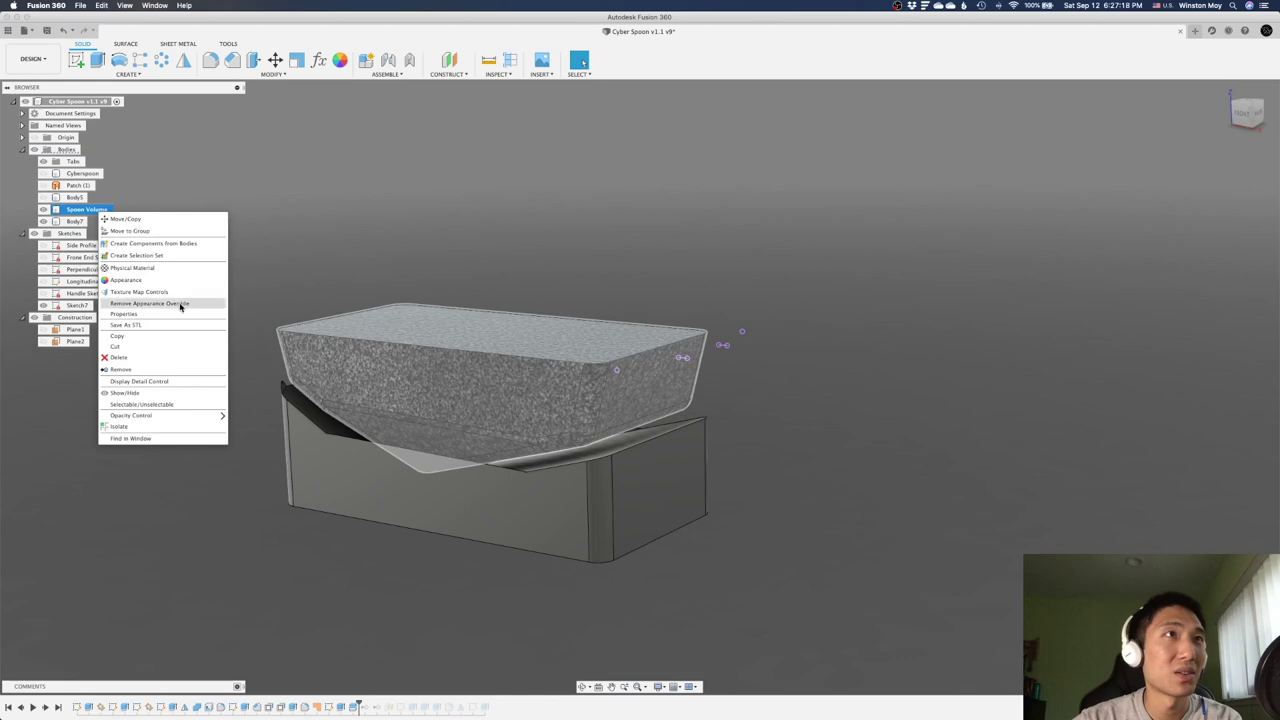
{"action": "left_click", "coordinate": [150, 314]}
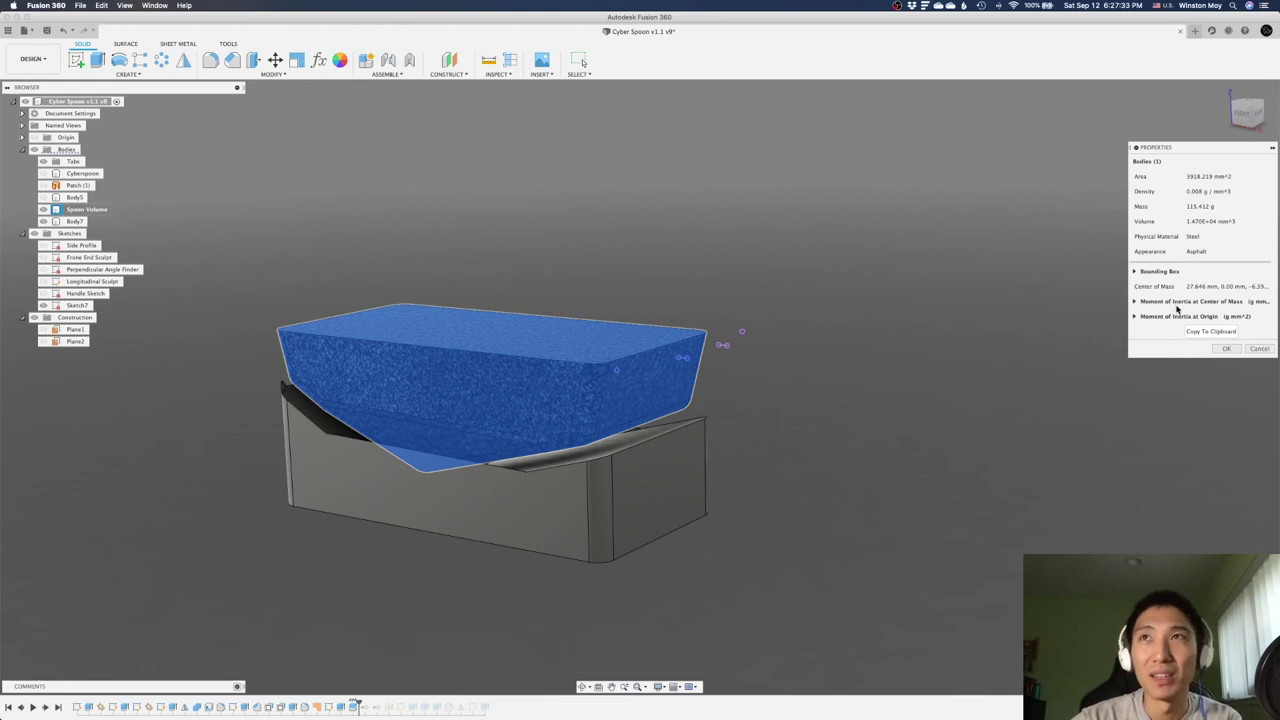
{"action": "left_click", "coordinate": [1259, 349]}
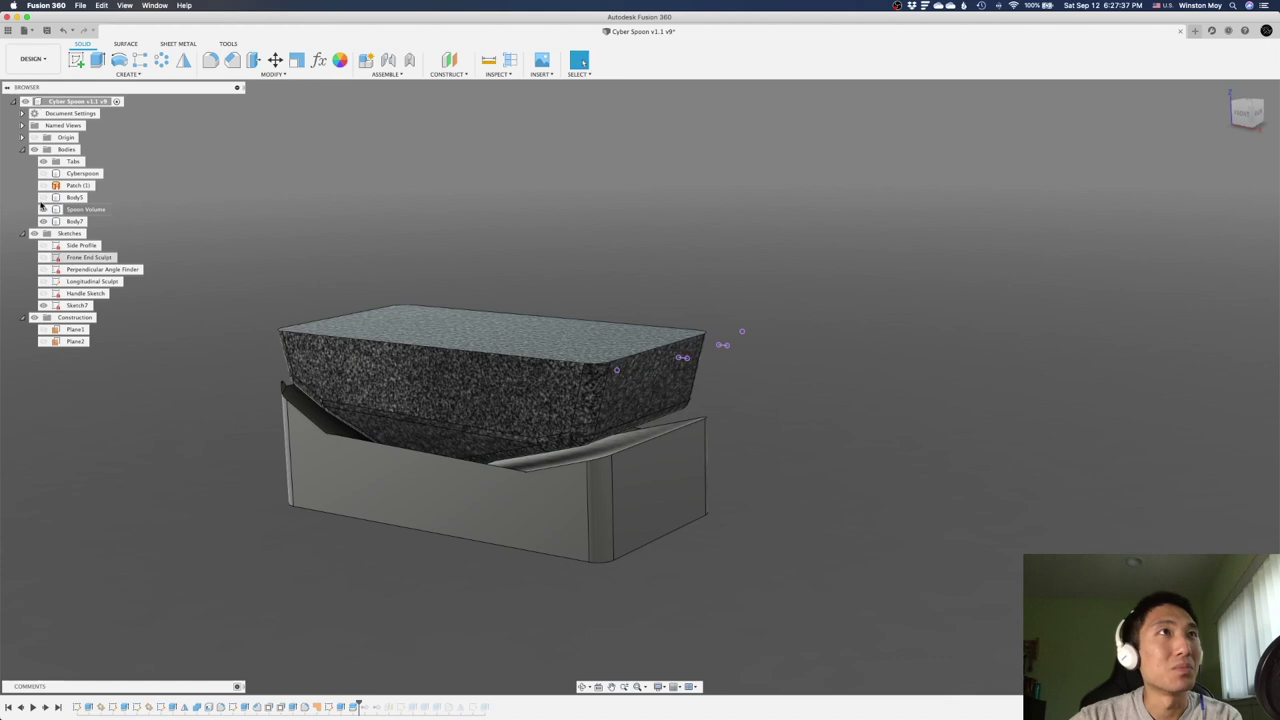
Hide Body7 and show the Cyberspoon body again around the Spoon Volume.
{"action": "left_click", "coordinate": [44, 219]}
{"action": "left_click", "coordinate": [43, 173]}
{"action": "left_click", "coordinate": [43, 173]}
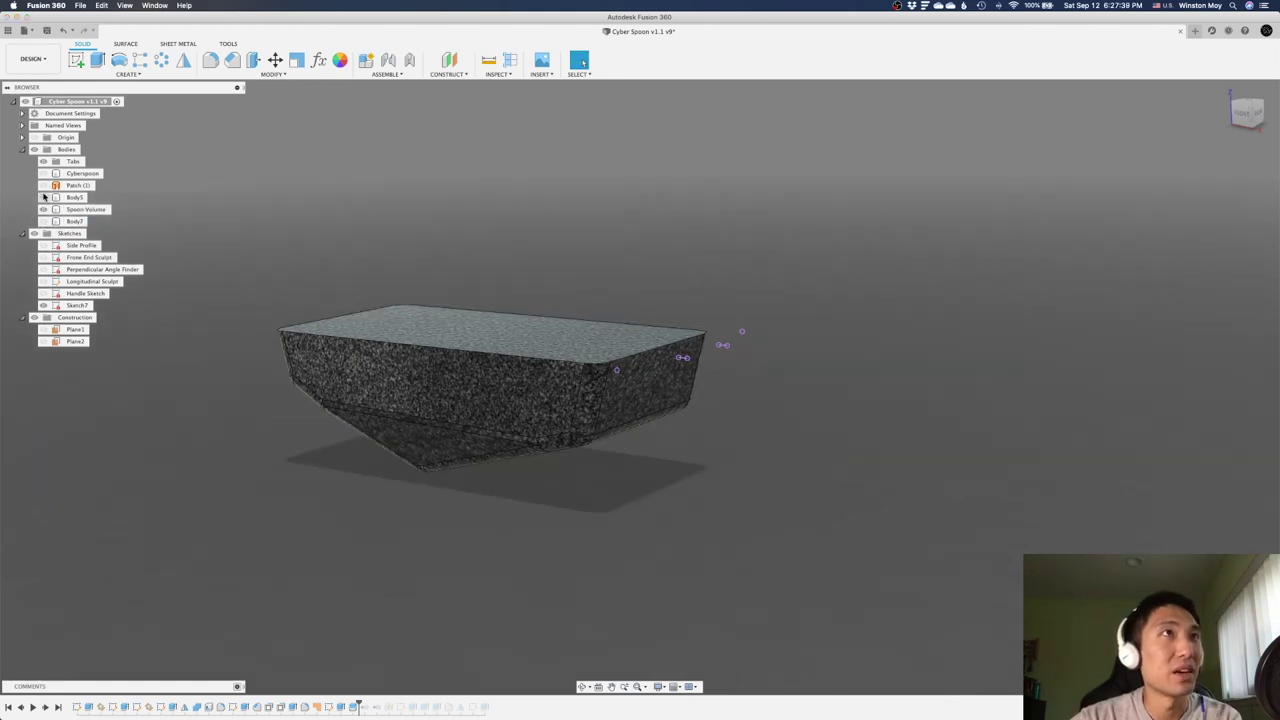
{"action": "left_click", "coordinate": [43, 173]}
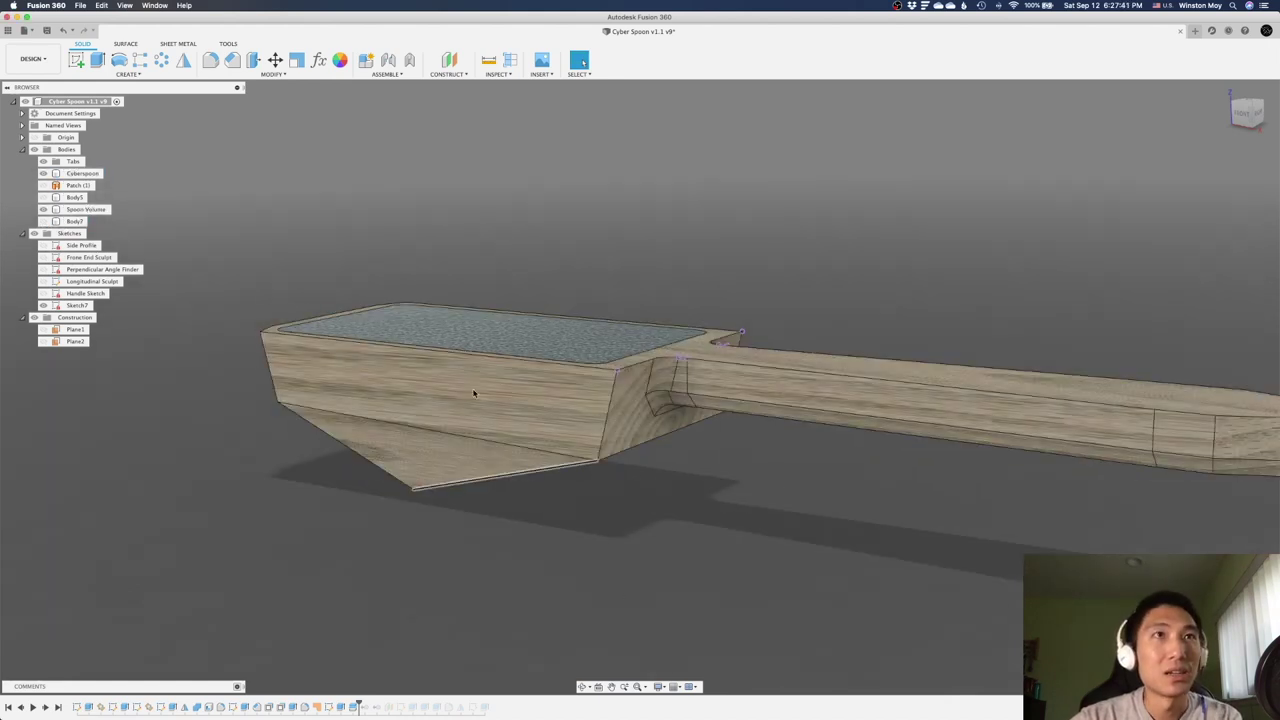
Set the SpoonLength user parameter to 65 mm.
{"action": "left_click", "coordinate": [319, 62]}
{"action": "middle_click_drag", "start_coordinate": [264, 533], "coordinate": [334, 483], "text": "shift"}
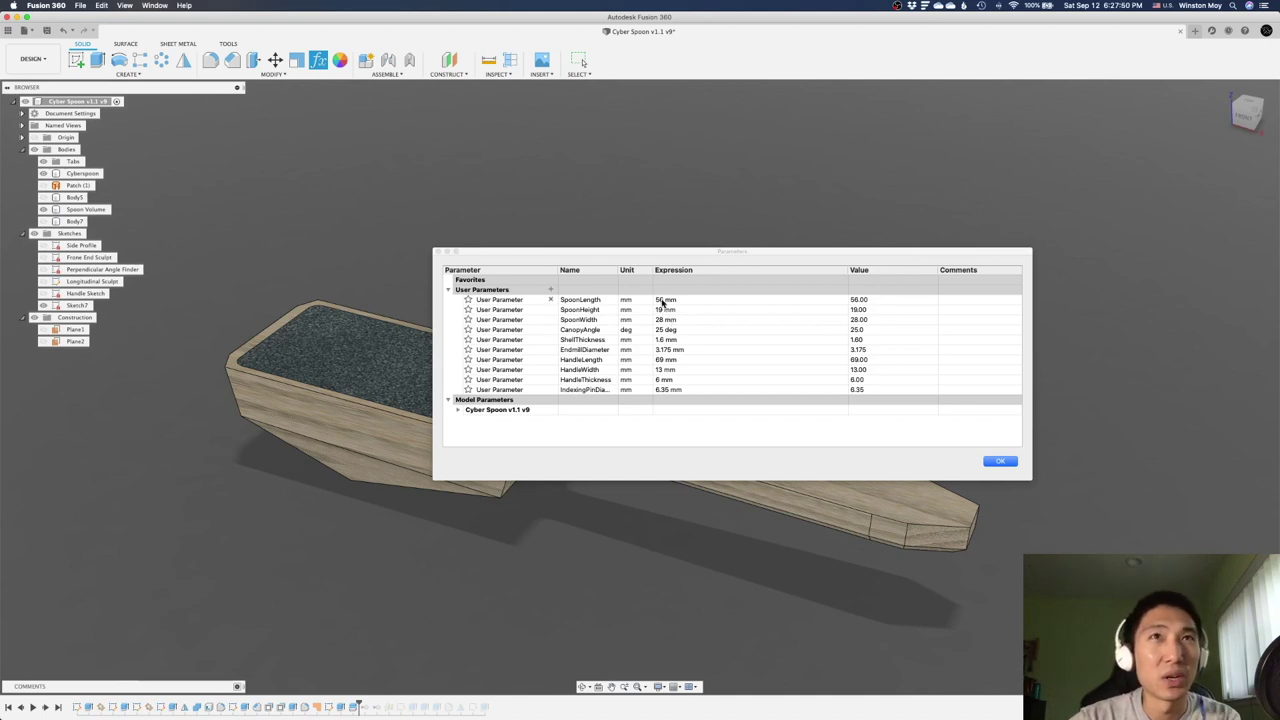
{"action": "left_click", "coordinate": [662, 300]}
{"action": "left_click_drag", "start_coordinate": [692, 254], "coordinate": [758, 227]}
{"action": "type", "text": "65"}
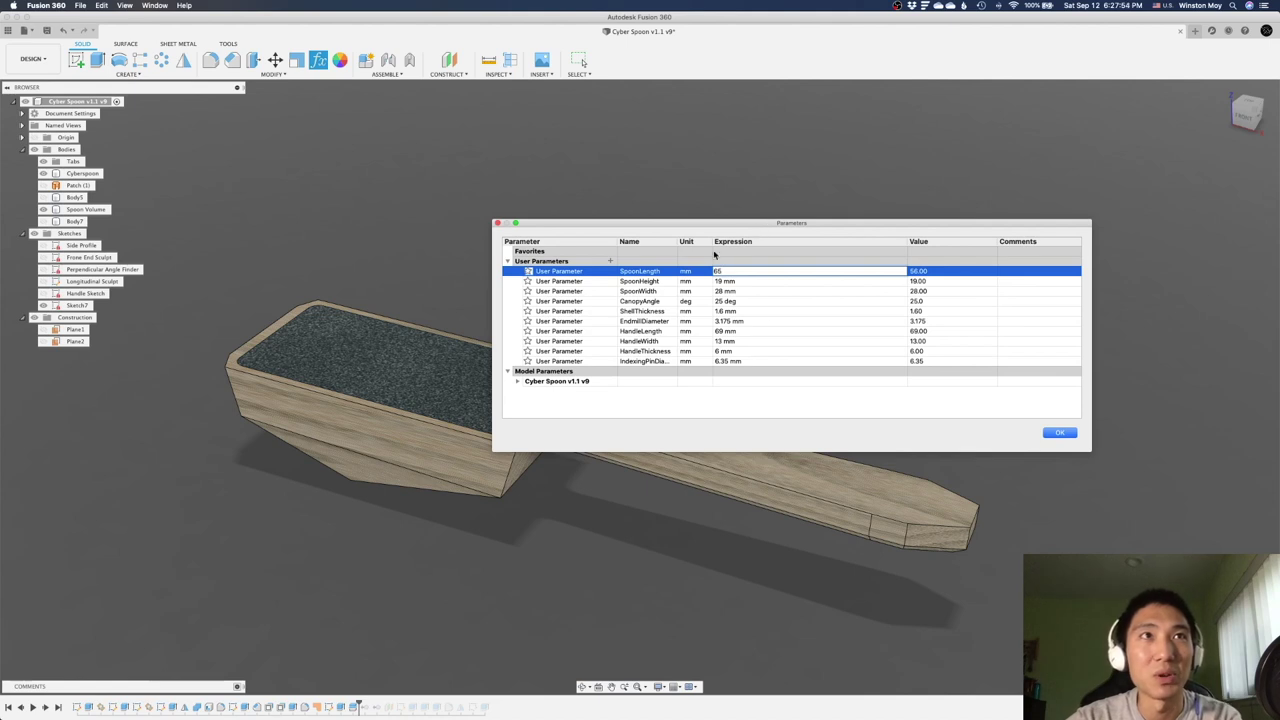
{"action": "key", "text": "Return"}
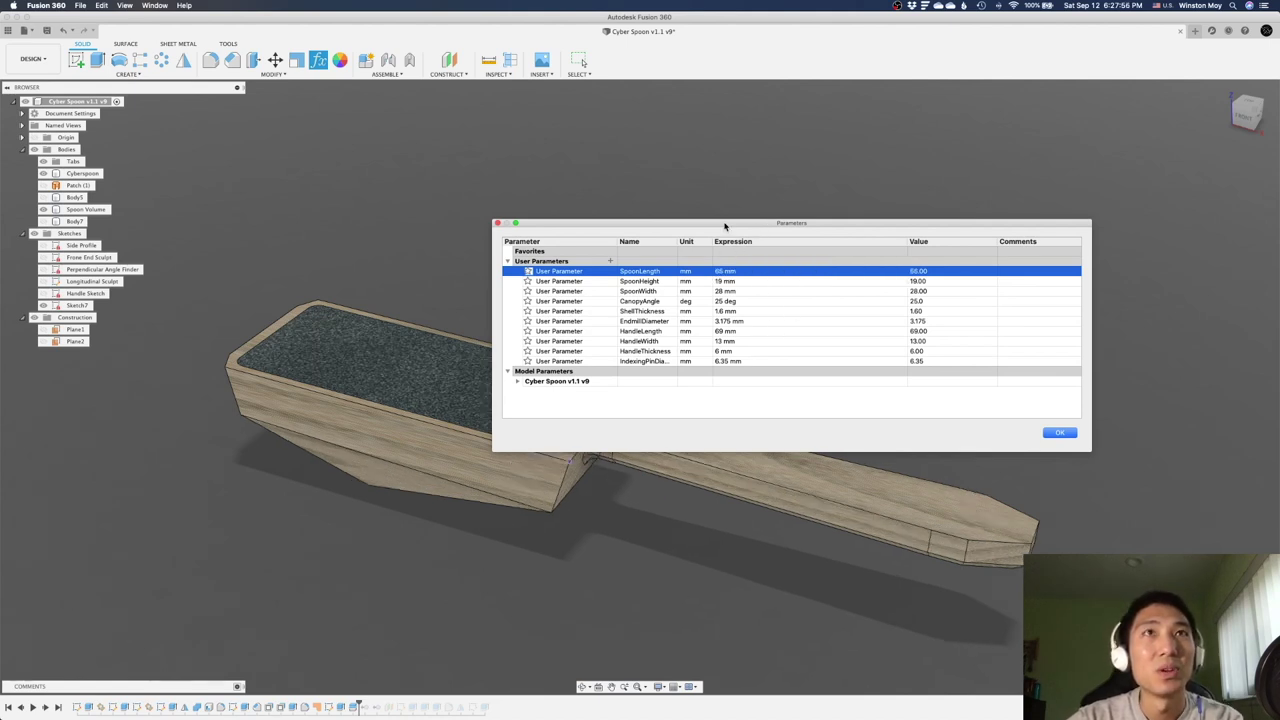
Set the SpoonLength user parameter to 105 mm, apply it, and undo the spoon length changes.
{"action": "left_click_drag", "start_coordinate": [712, 223], "coordinate": [797, 171]}
{"action": "left_click", "coordinate": [815, 201]}
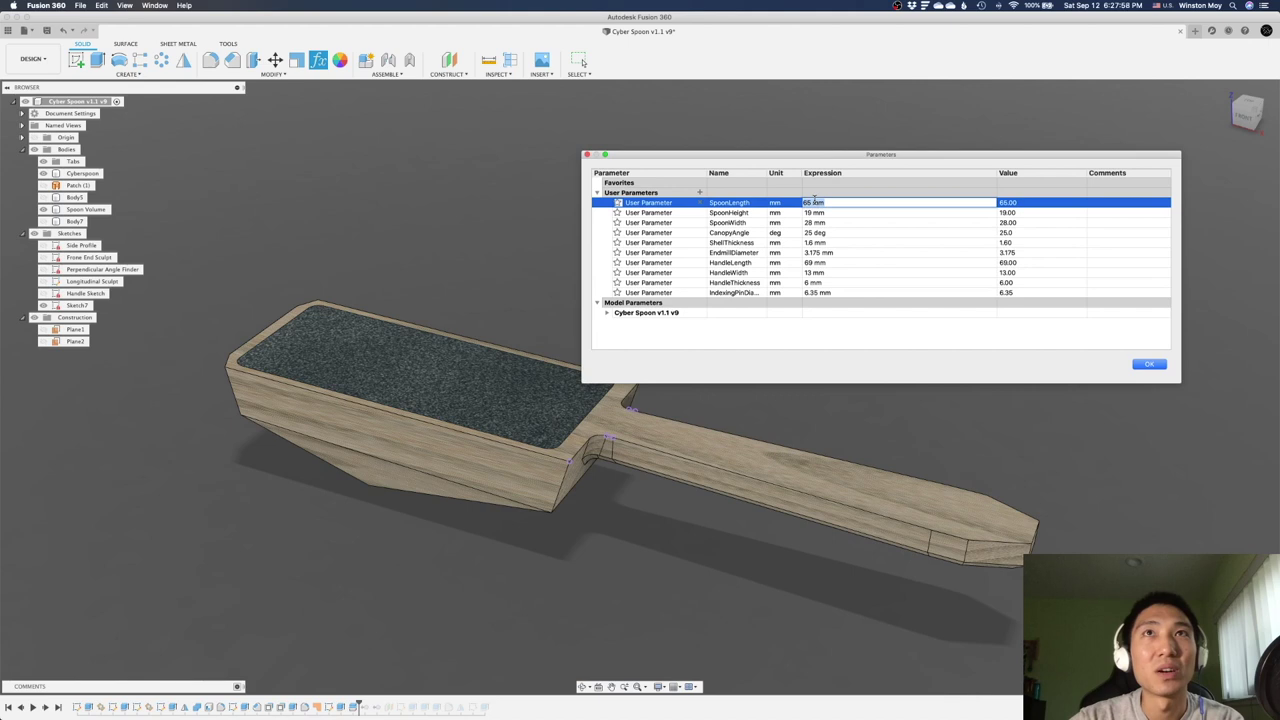
{"action": "type", "text": "105"}
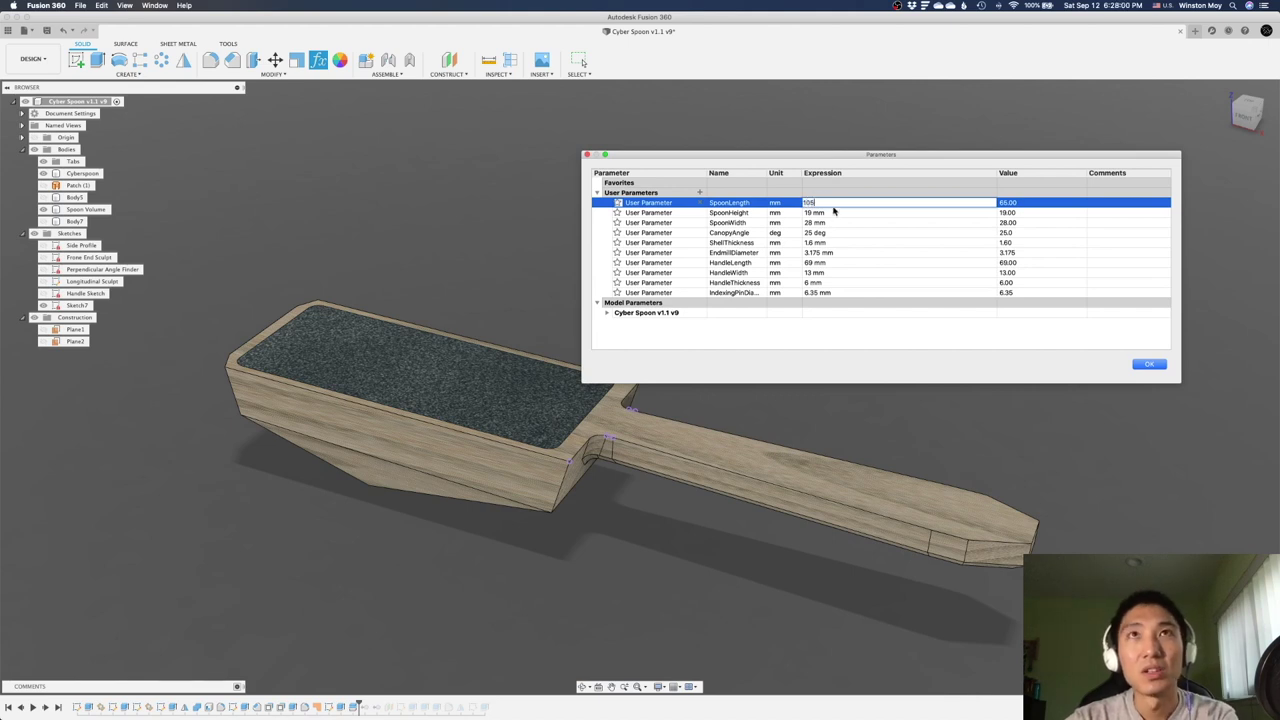
{"action": "key", "text": "Return"}
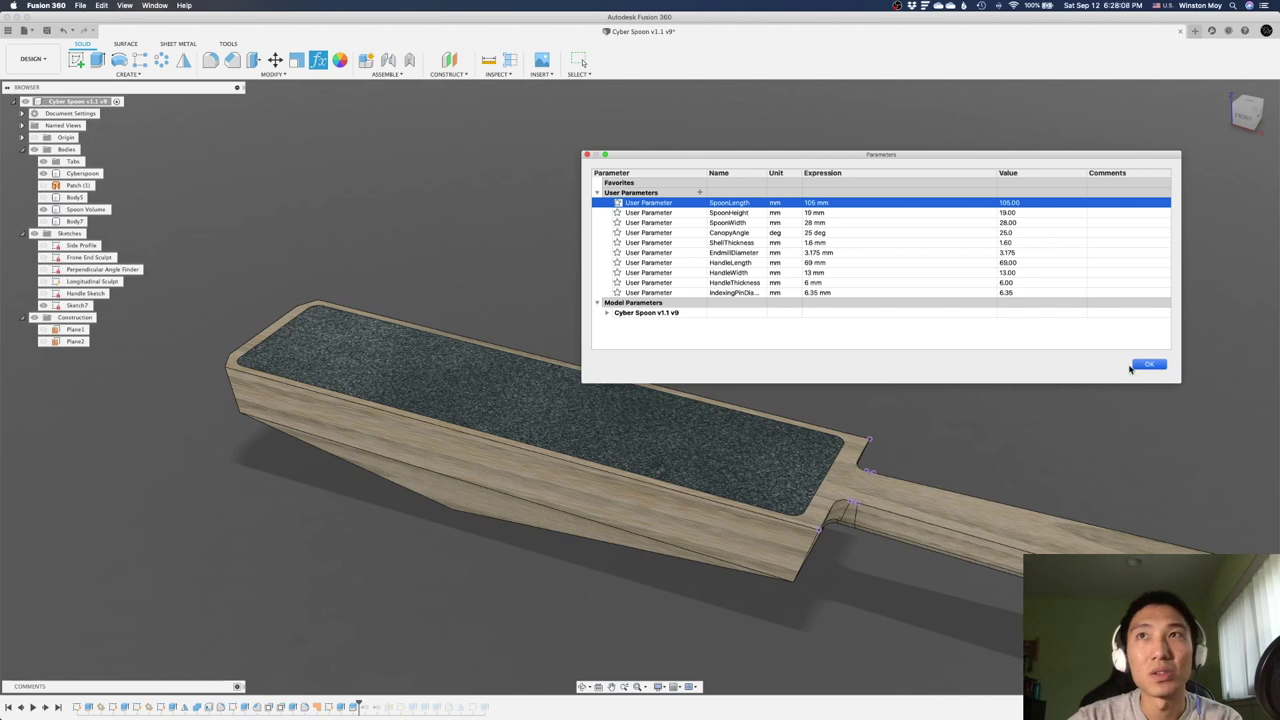
{"action": "left_click", "coordinate": [1148, 364]}
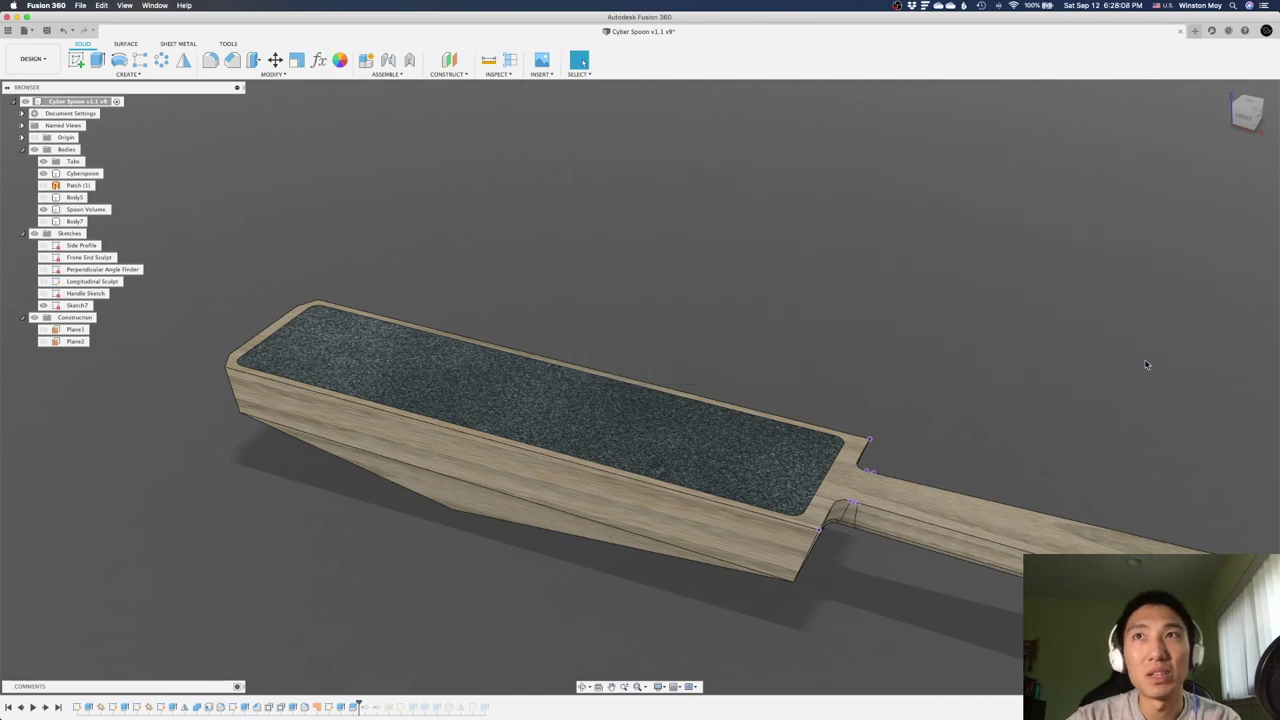
{"action": "left_click", "coordinate": [64, 34]}
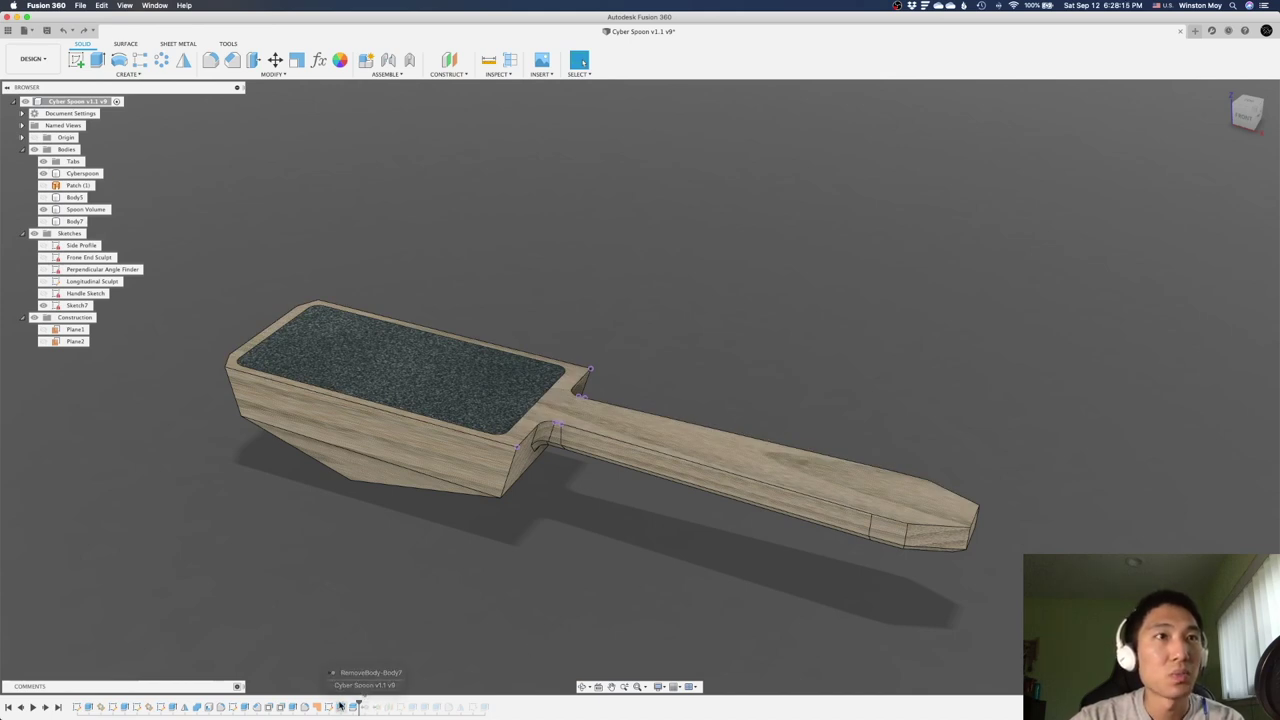
Advance the timeline past the two body removals and highlight the Spoon Volume body inside the bowl.
{"action": "left_click", "coordinate": [46, 708]}
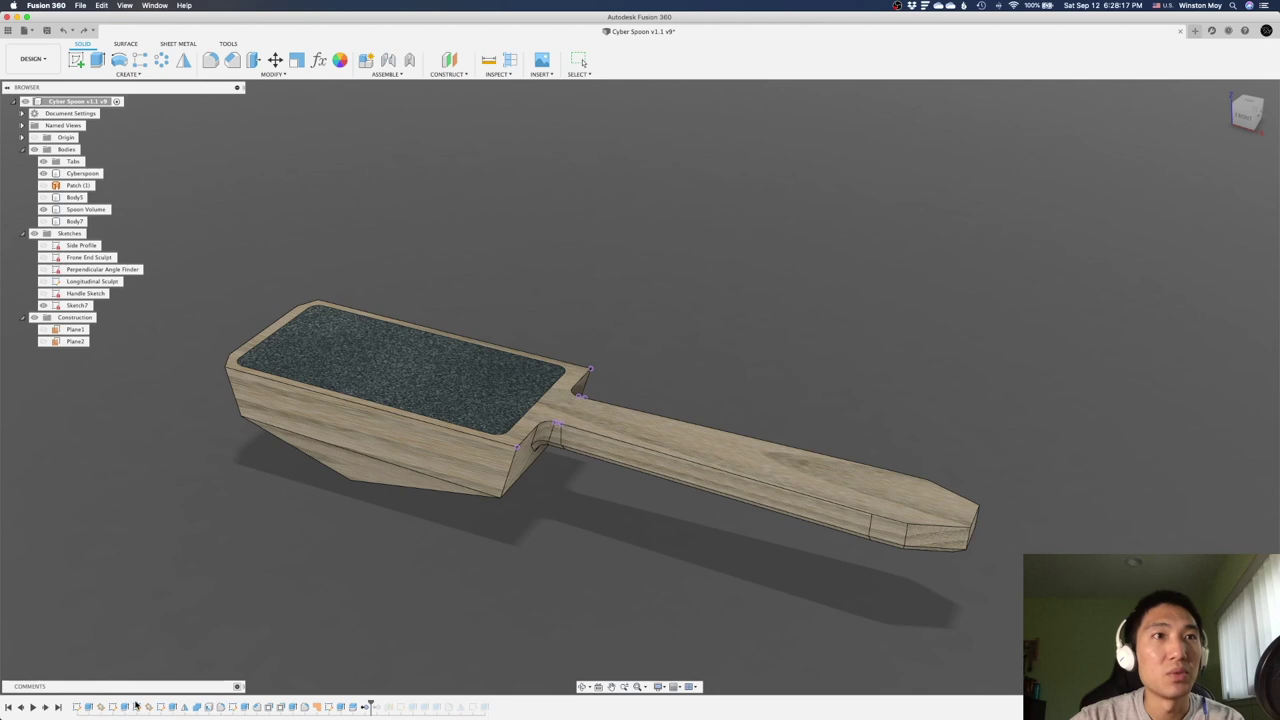
{"action": "left_click_drag", "start_coordinate": [368, 707], "coordinate": [381, 707]}
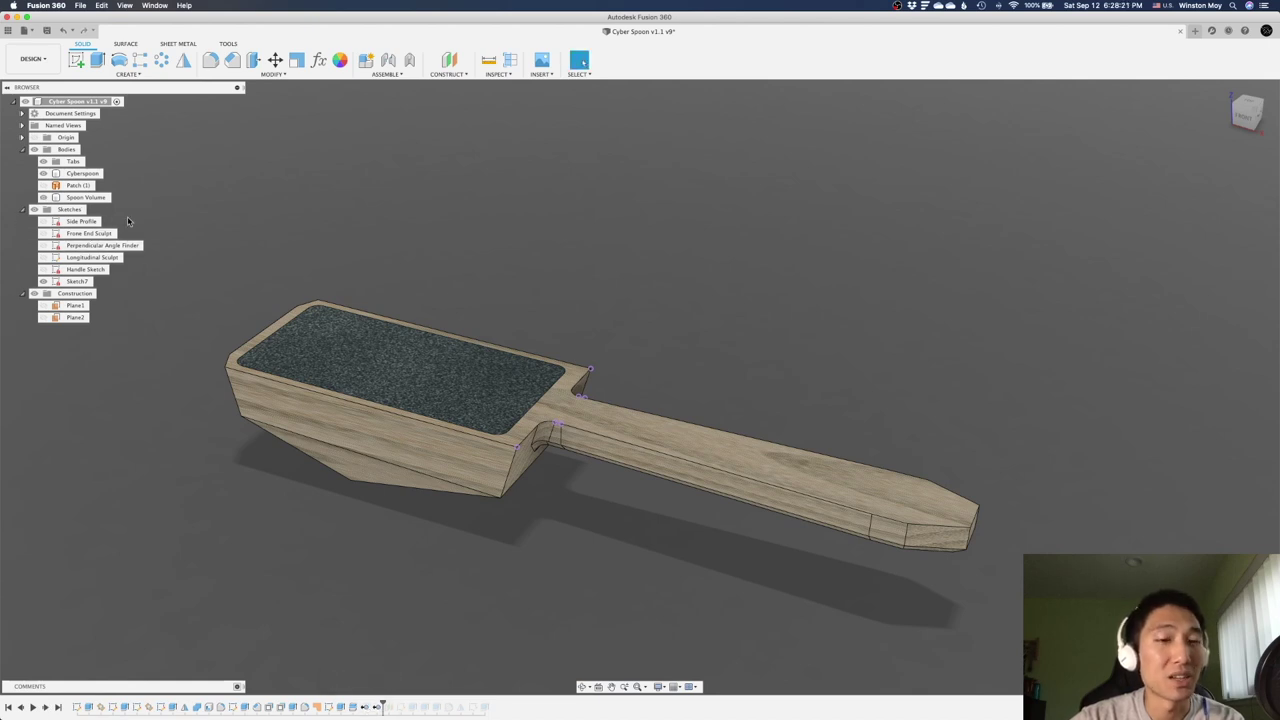
{"action": "right_click", "coordinate": [90, 197]}
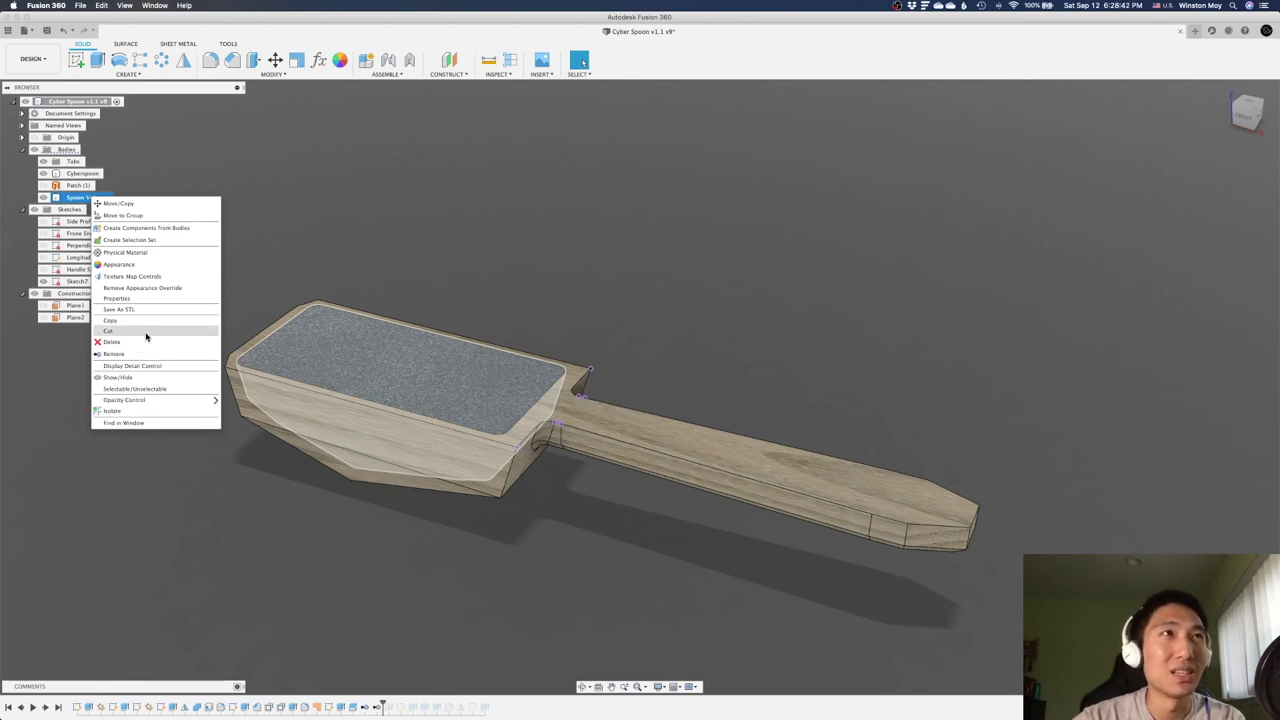
{"action": "left_click", "coordinate": [421, 462]}
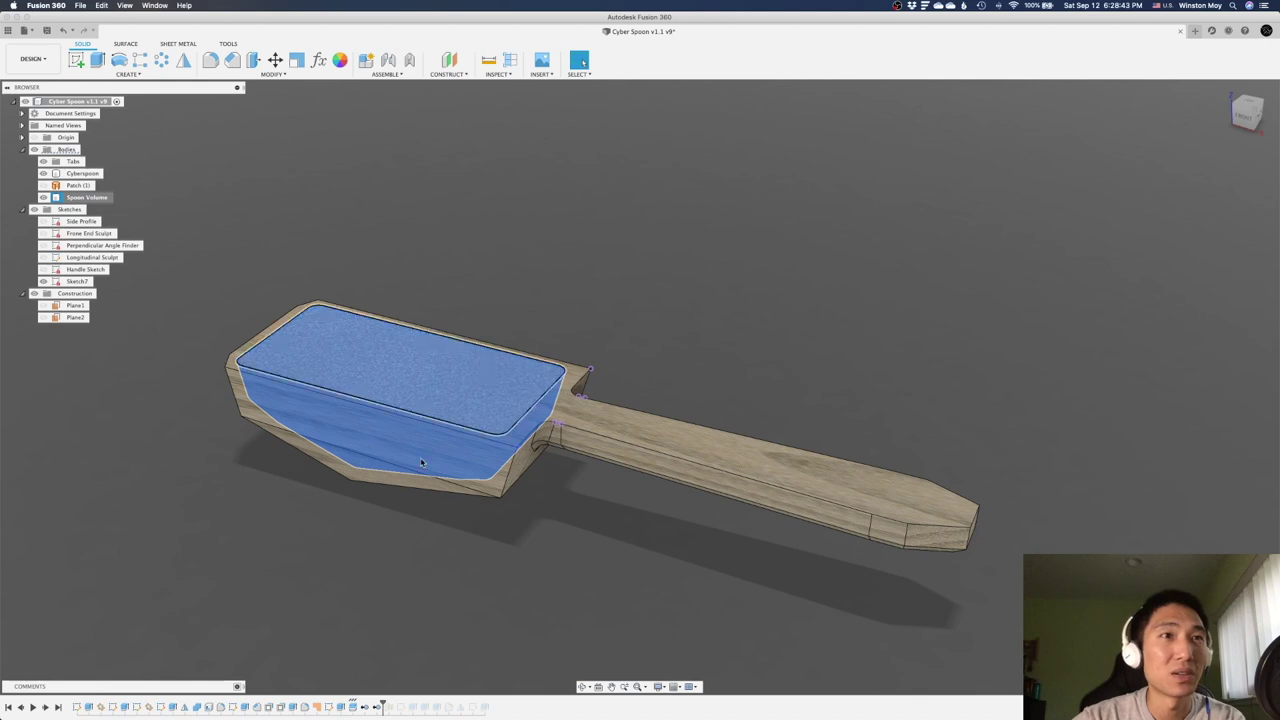
Advance the timeline to the construction plane Plane3 and show that plane beside the spoon.
{"action": "left_click", "coordinate": [46, 707]}
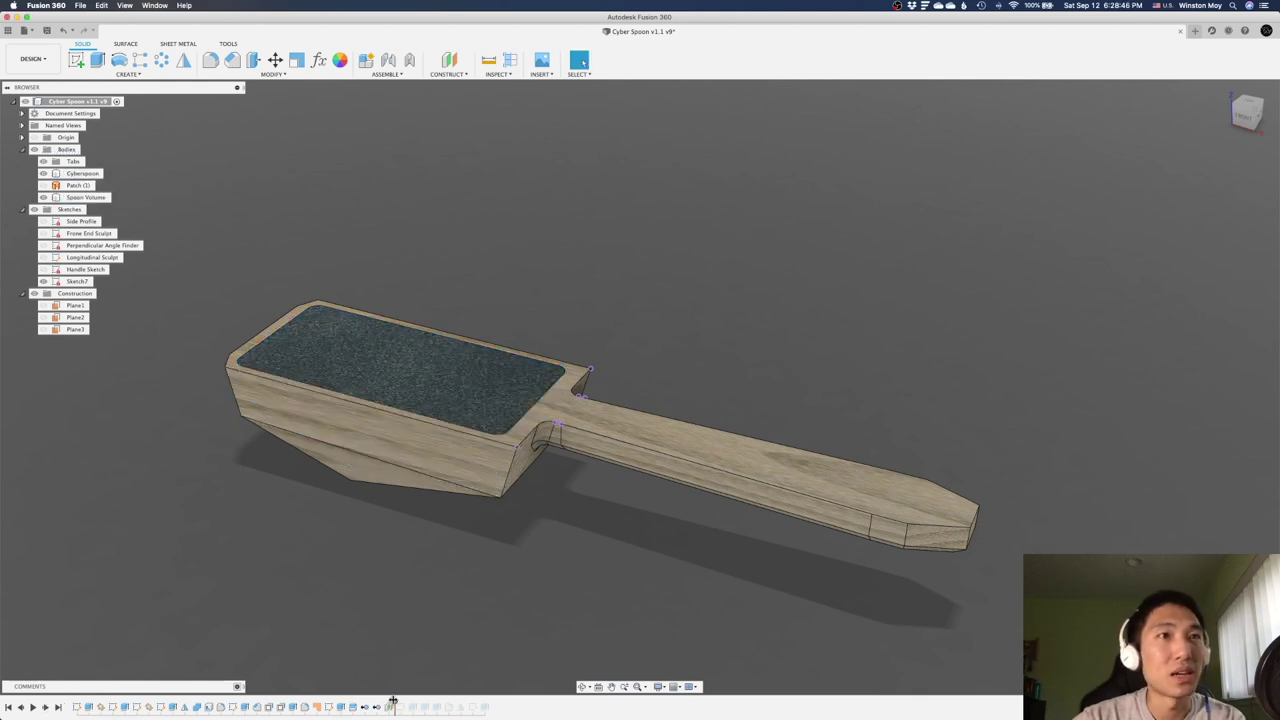
{"action": "left_click", "coordinate": [44, 329]}
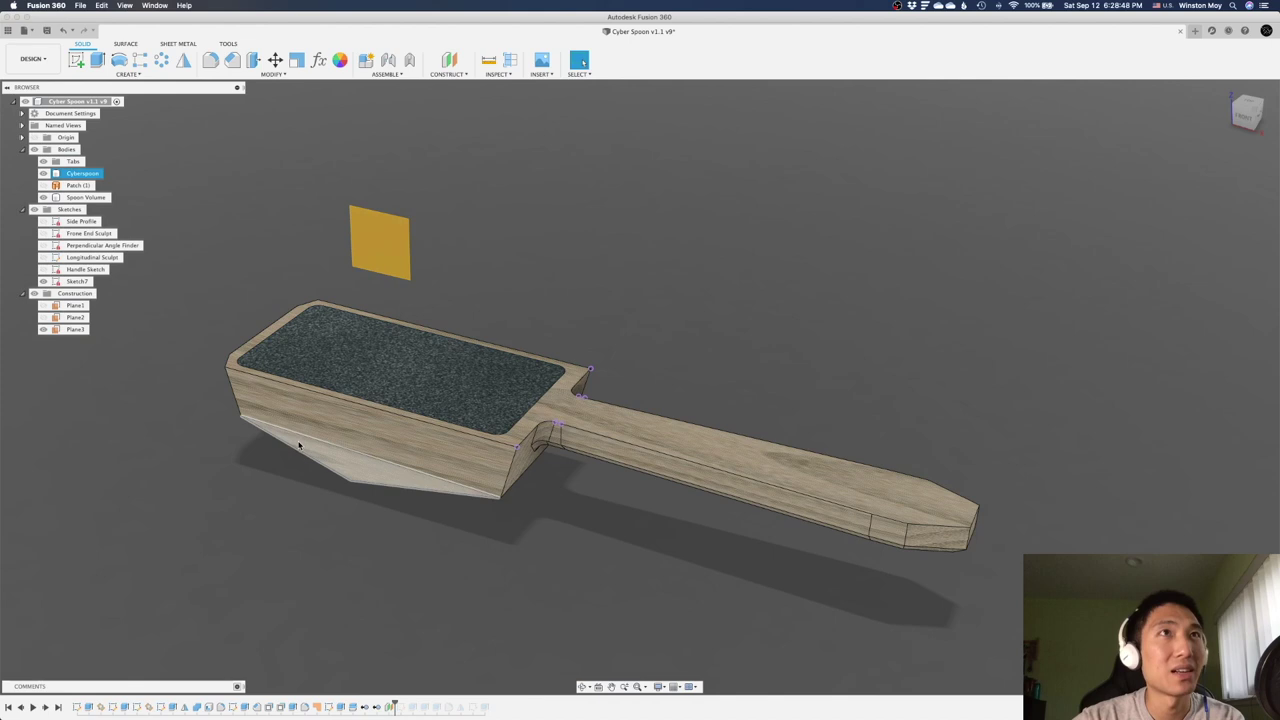
{"action": "middle_click_drag", "start_coordinate": [298, 445], "coordinate": [341, 410], "text": "shift"}
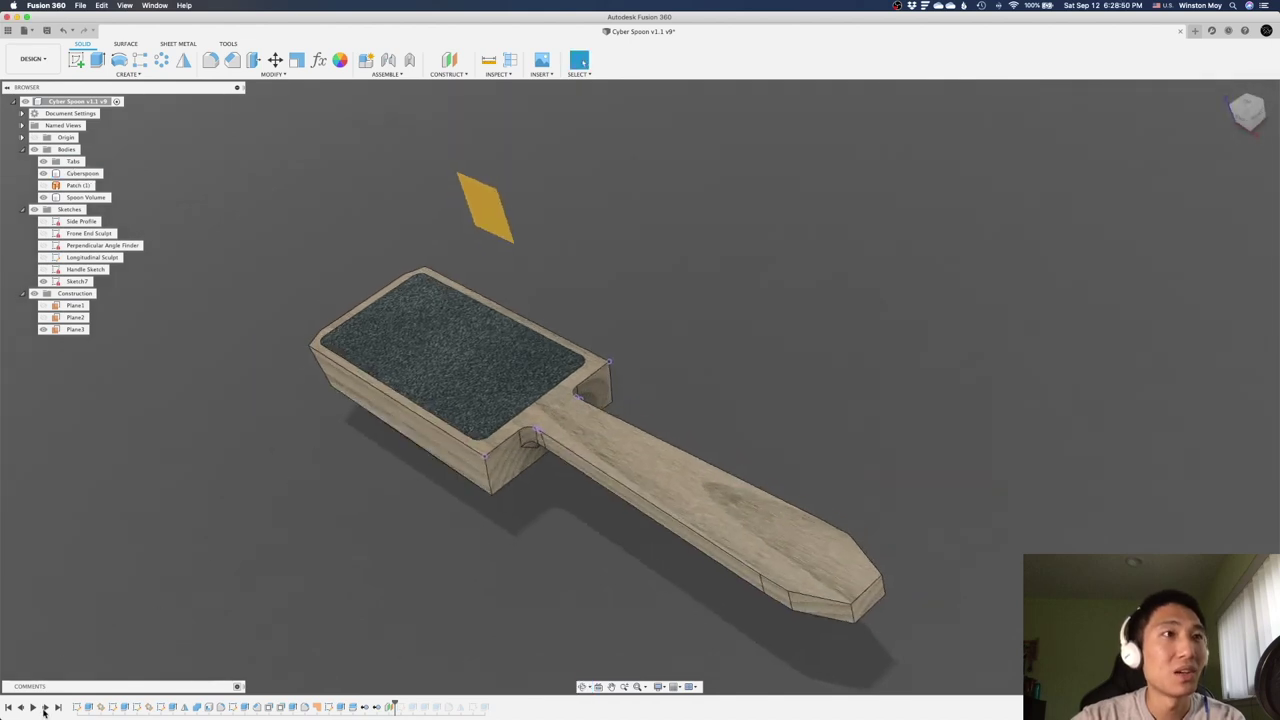
Advance the timeline to the Tabs sketch, show it, hide Sketch7, and open the Tabs sketch for editing in the back view.
{"action": "left_click", "coordinate": [44, 708]}
{"action": "left_click", "coordinate": [43, 293]}
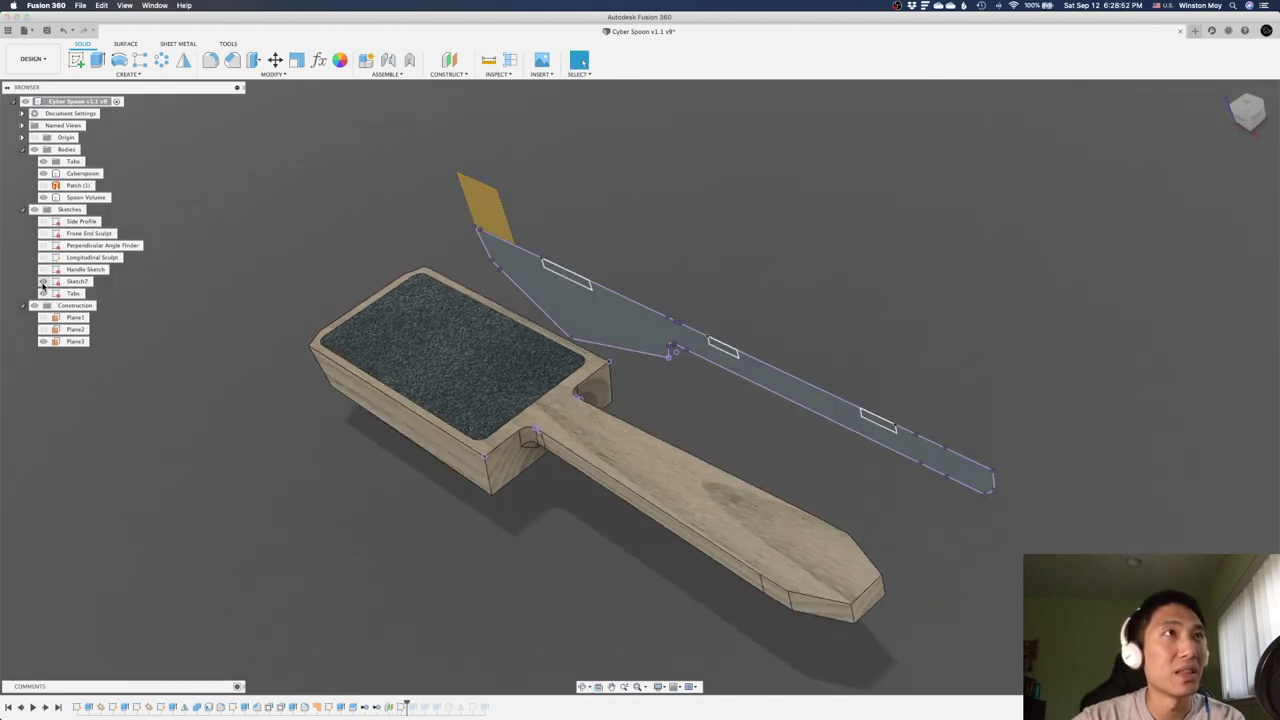
{"action": "right_click", "coordinate": [74, 294]}
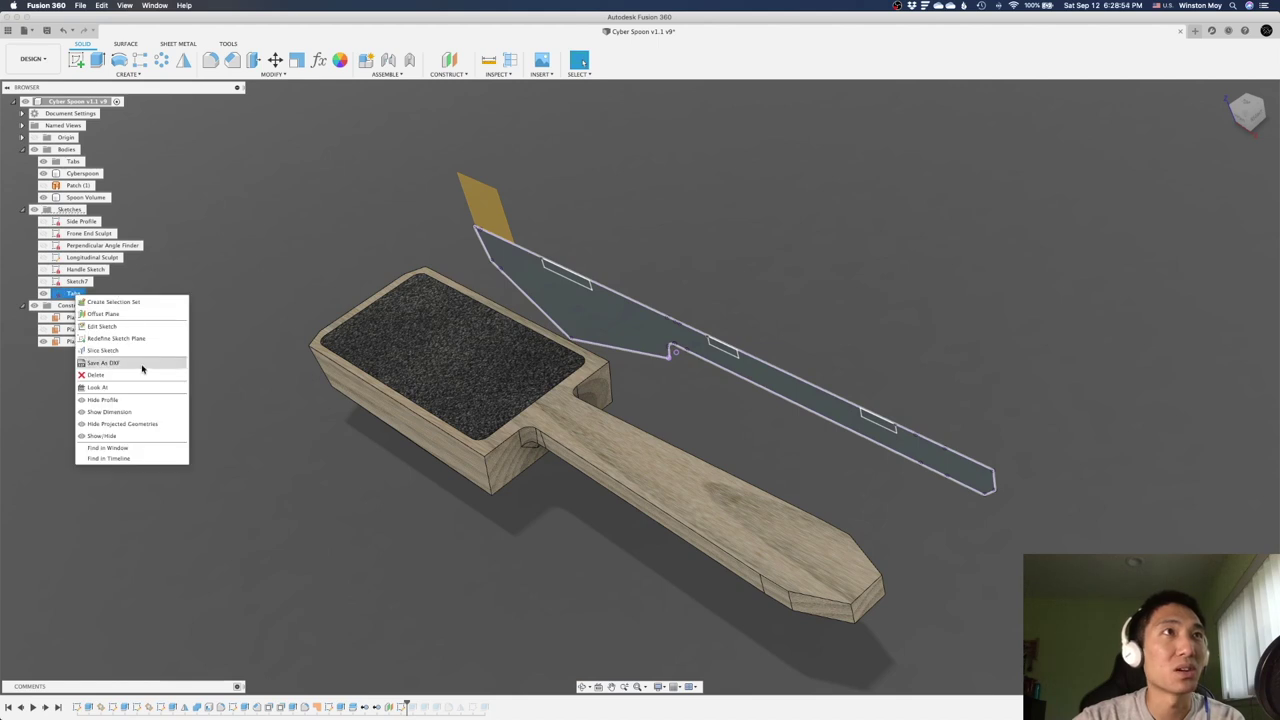
{"action": "left_click", "coordinate": [146, 327]}
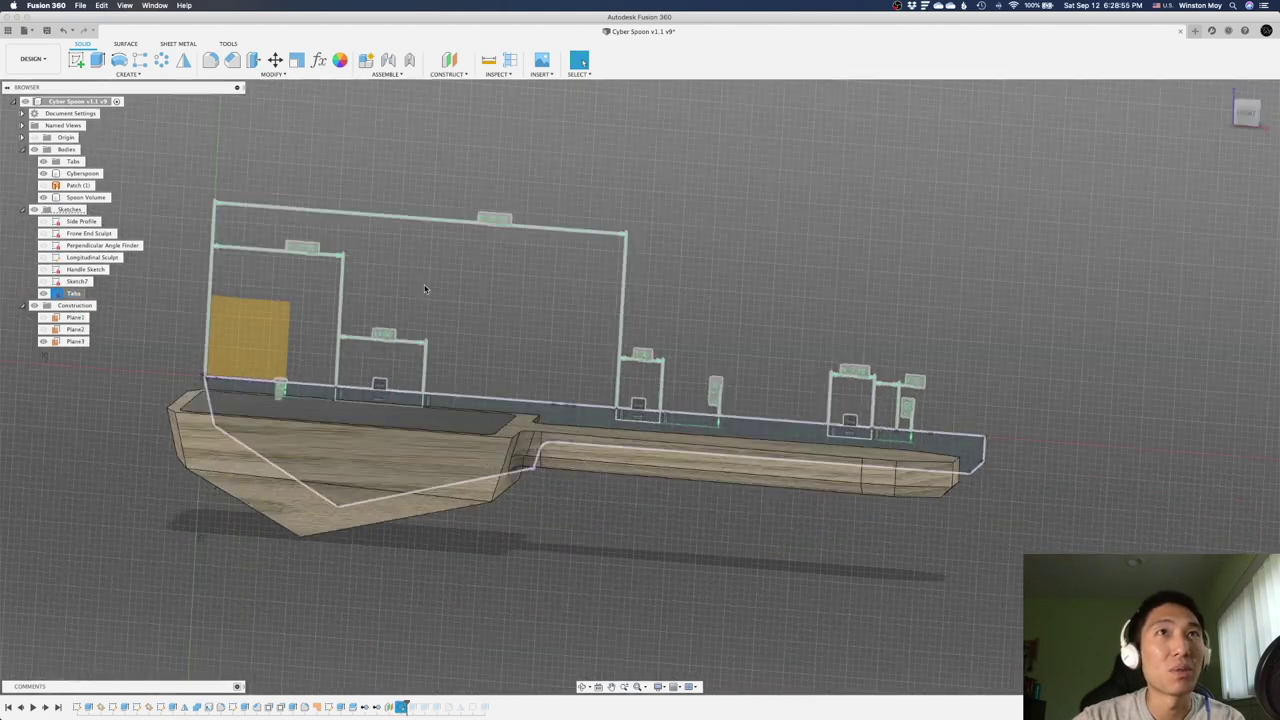
{"action": "middle_click_drag", "start_coordinate": [443, 443], "coordinate": [569, 441], "text": "shift"}
{"action": "scroll", "coordinate": [1009, 383], "scroll_direction": "down", "scroll_amount": 5}
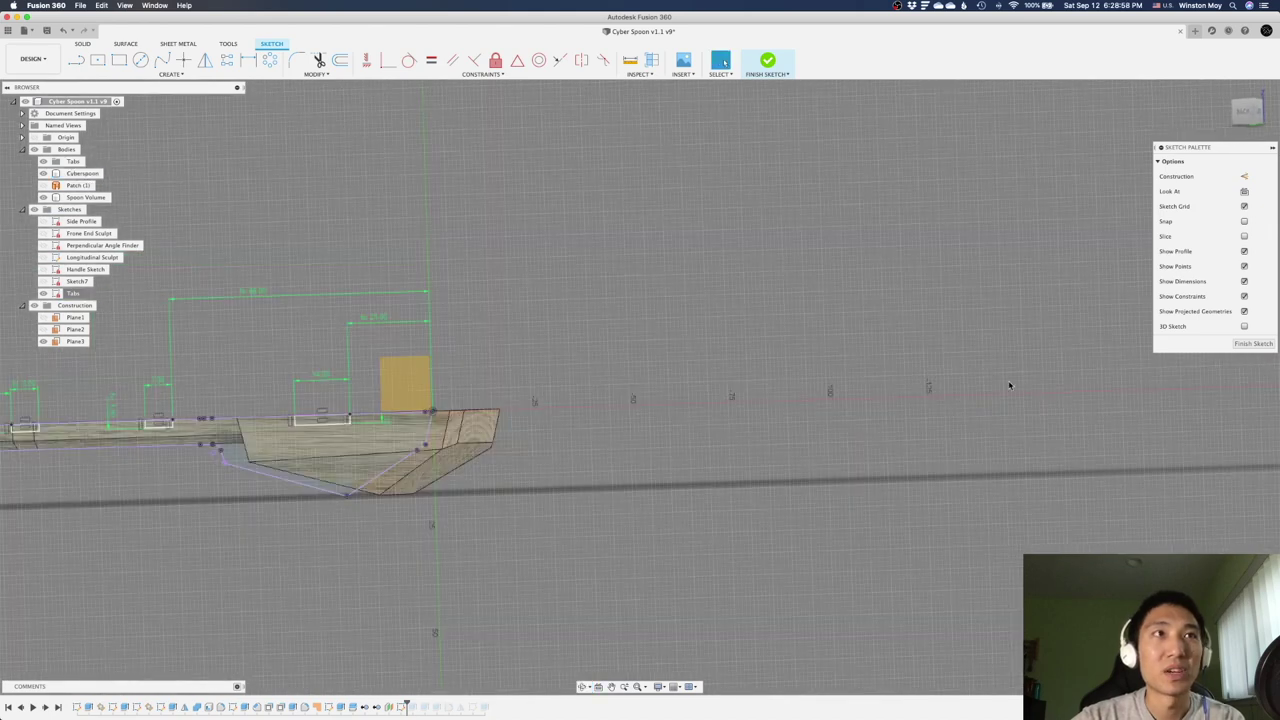
{"action": "left_click", "coordinate": [1245, 117]}
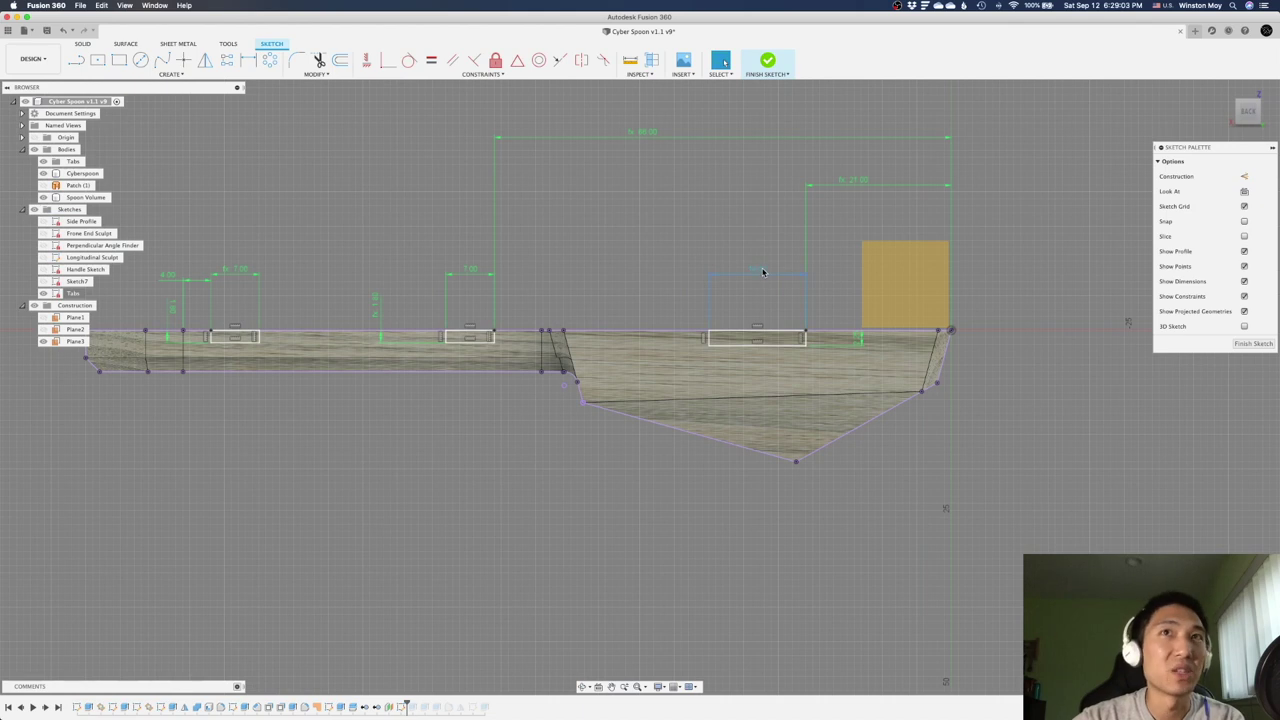
Check the expressions behind the dimensions that position the bowl tab and the inner handle tab in the Tabs sketch.
{"action": "left_click", "coordinate": [762, 271]}
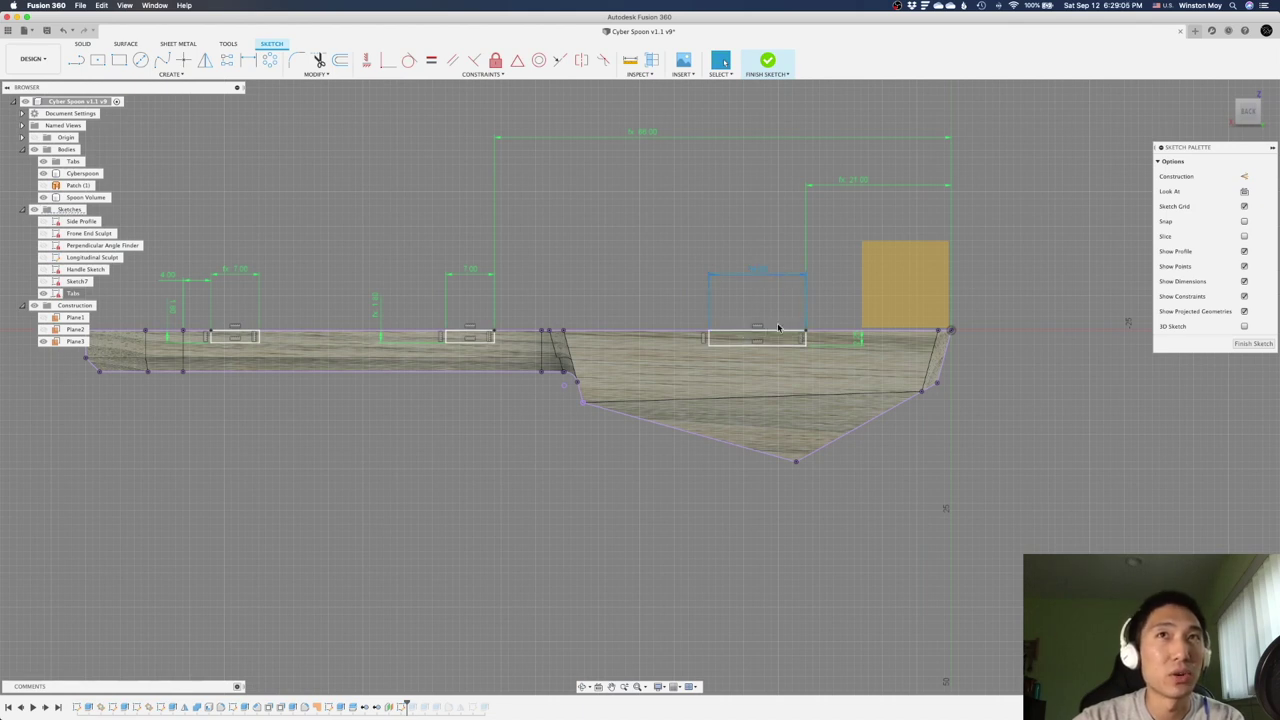
{"action": "double_click", "coordinate": [854, 182]}
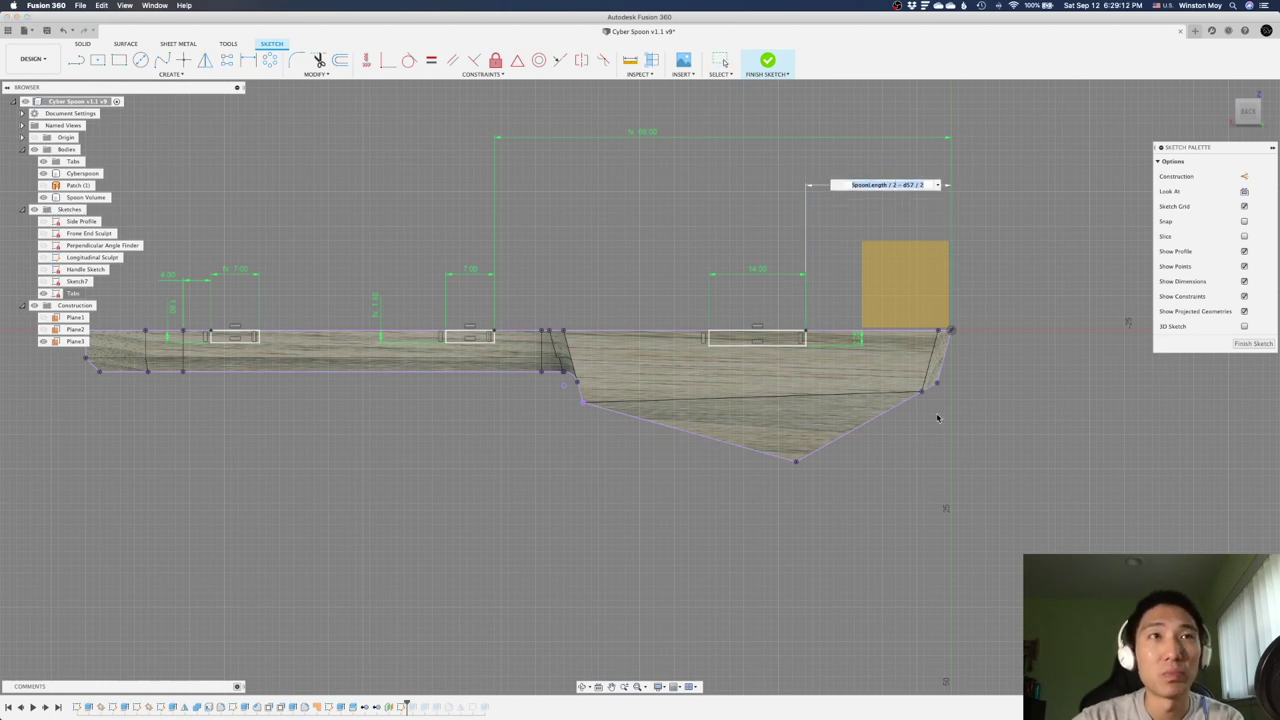
{"action": "key", "text": "Escape"}
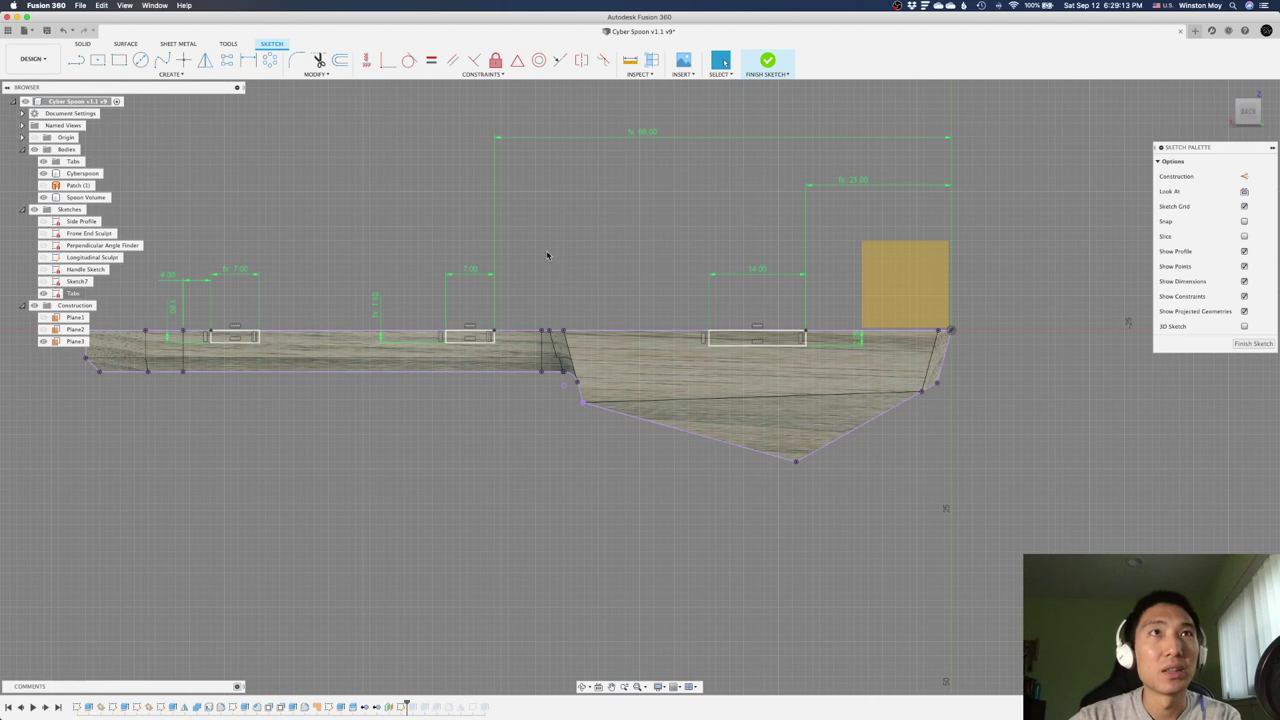
{"action": "double_click", "coordinate": [646, 137]}
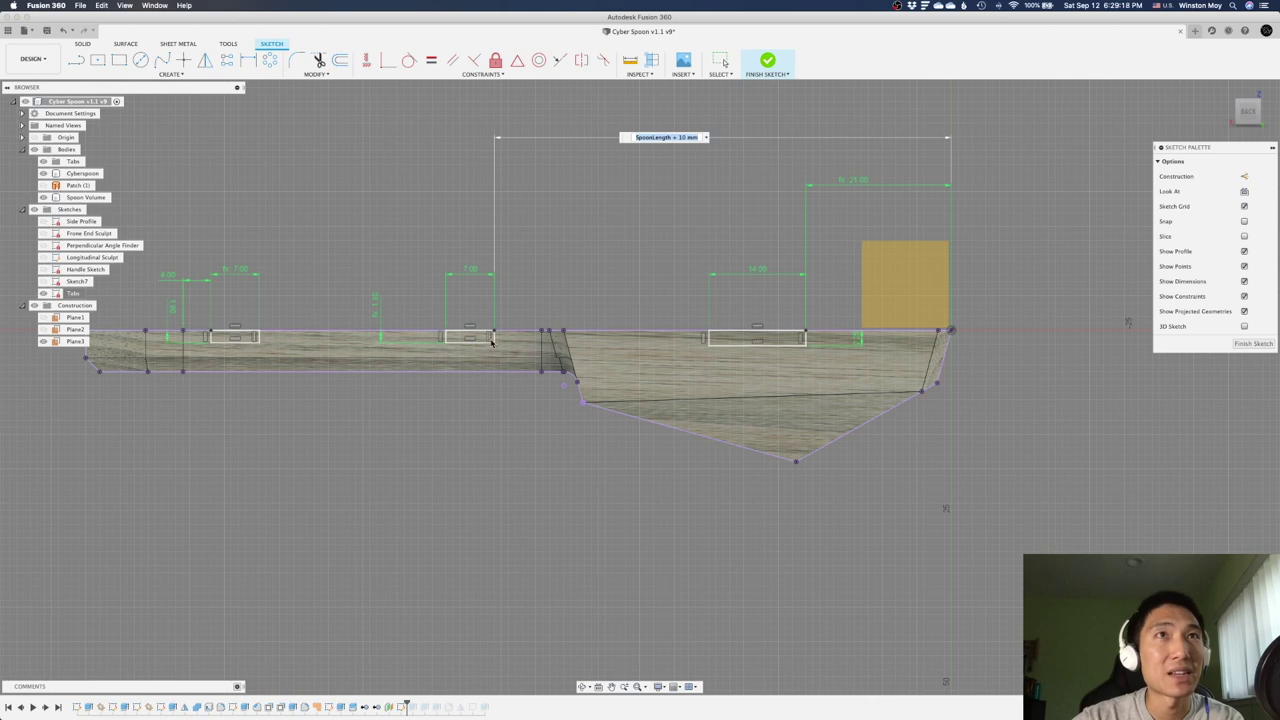
{"action": "key", "text": "Return"}
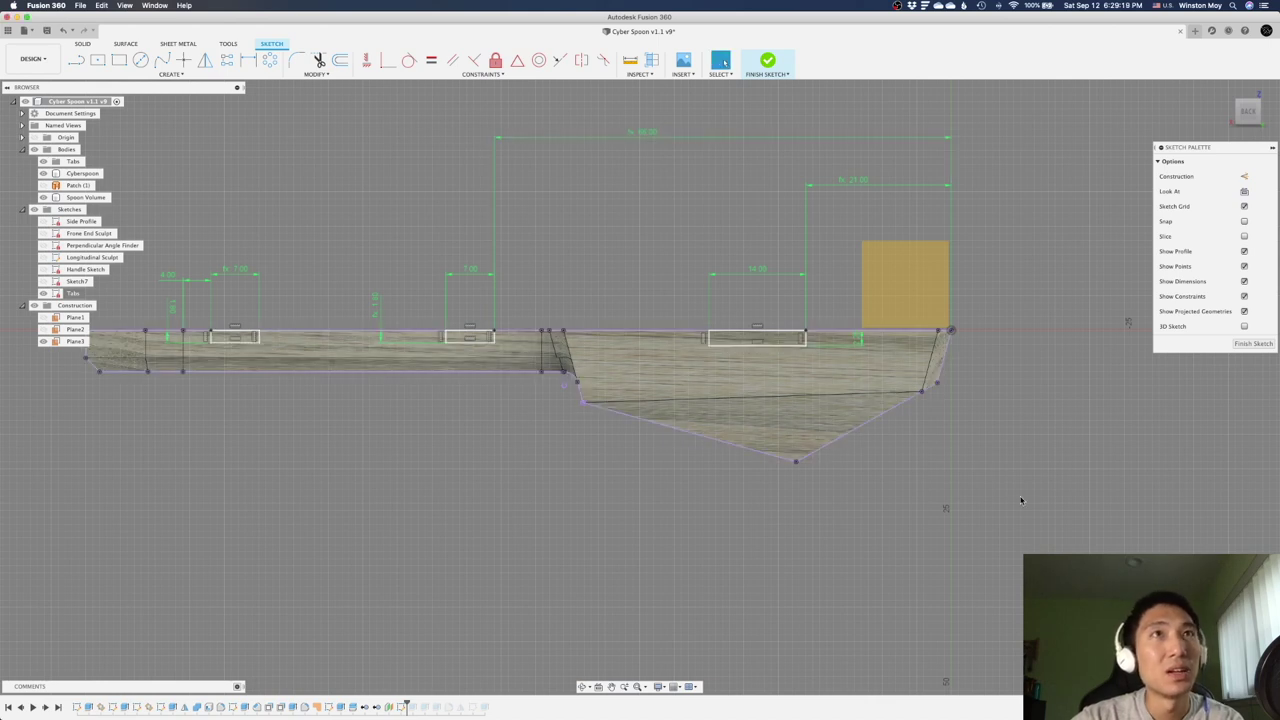
Highlight the tab profile near the handle's end and examine its placement relative to the handle.
{"action": "left_click", "coordinate": [223, 340]}
{"action": "scroll", "coordinate": [1075, 490], "scroll_direction": "down", "scroll_amount": 3}
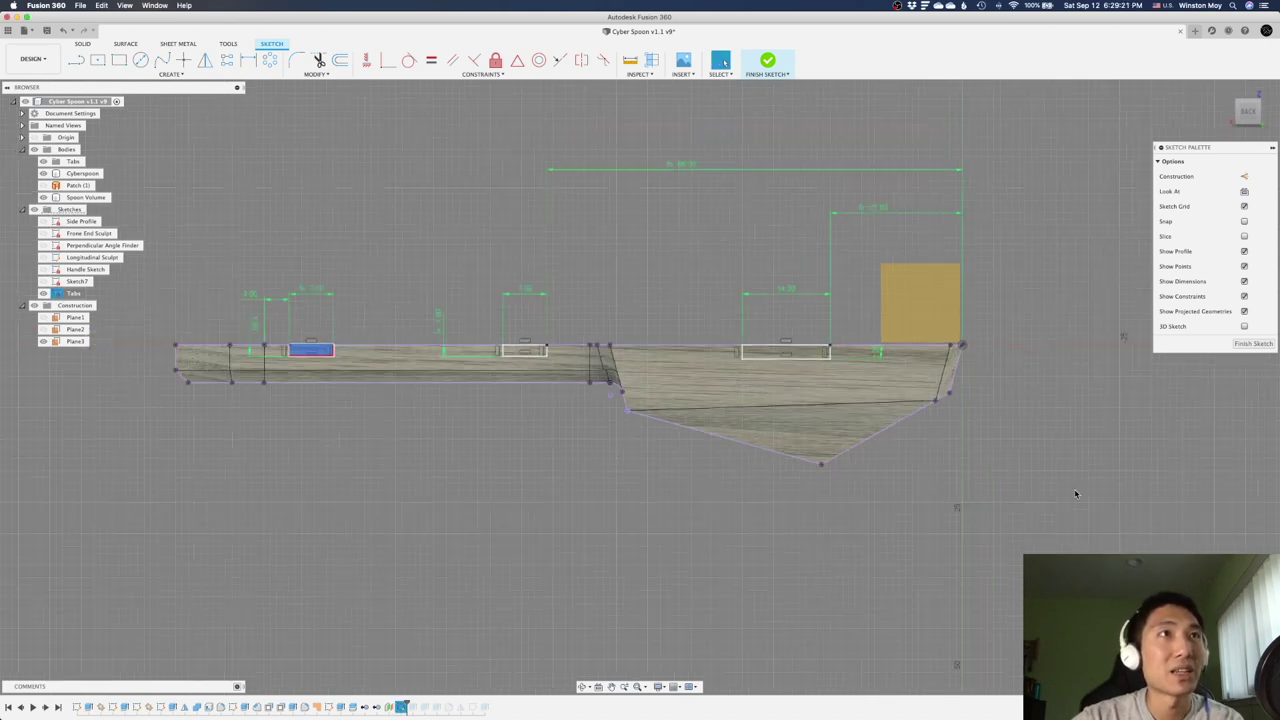
{"action": "scroll", "coordinate": [395, 383], "scroll_direction": "up", "scroll_amount": 10}
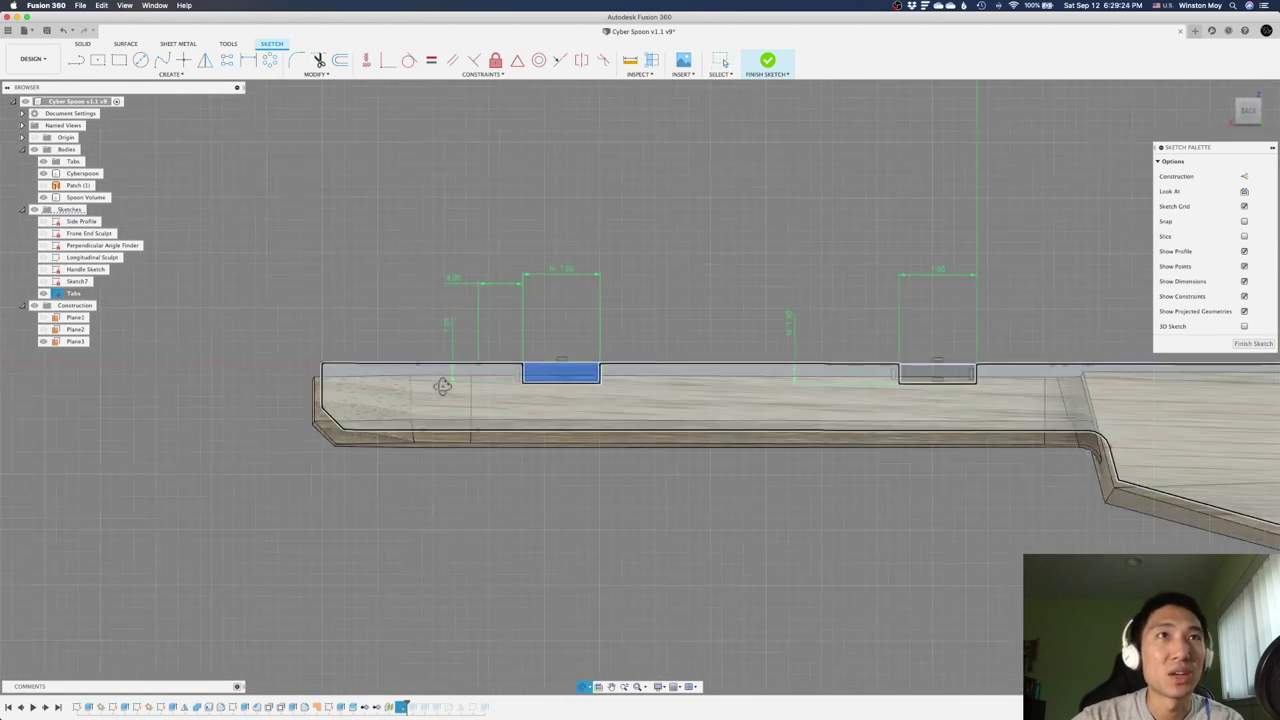
{"action": "middle_click_drag", "start_coordinate": [435, 371], "coordinate": [446, 380], "text": "shift"}
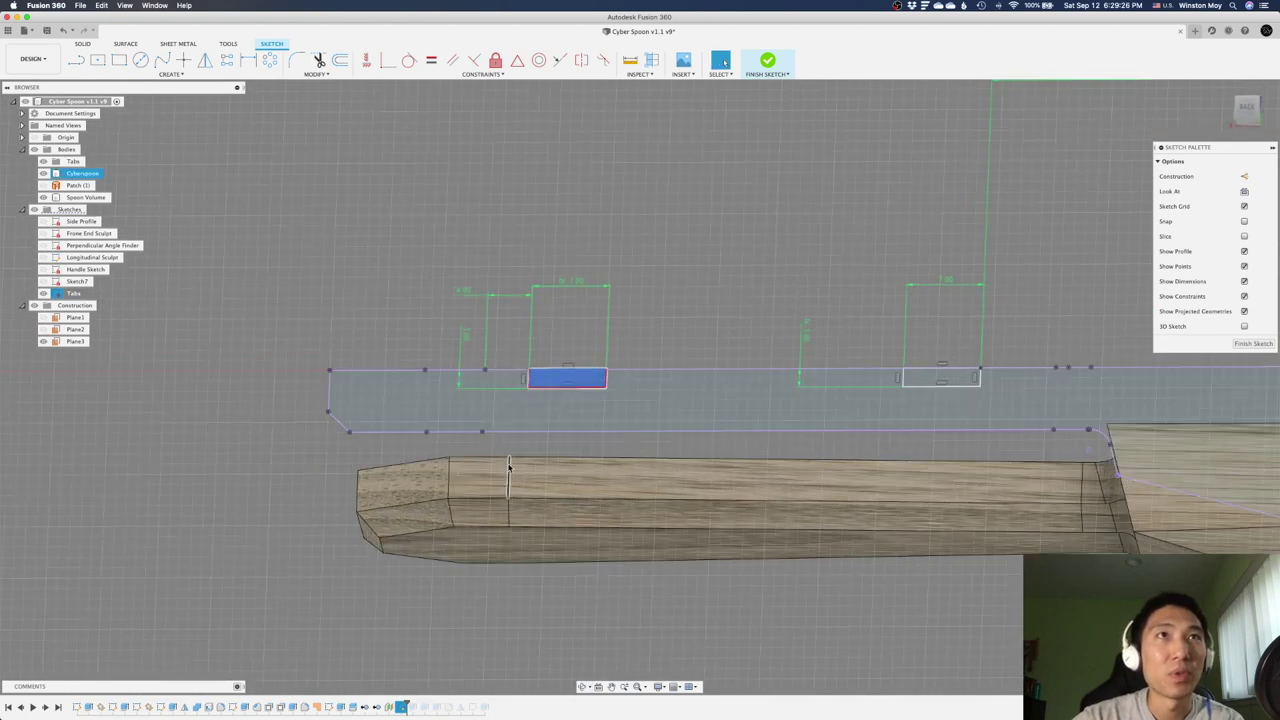
{"action": "key", "text": "Escape"}
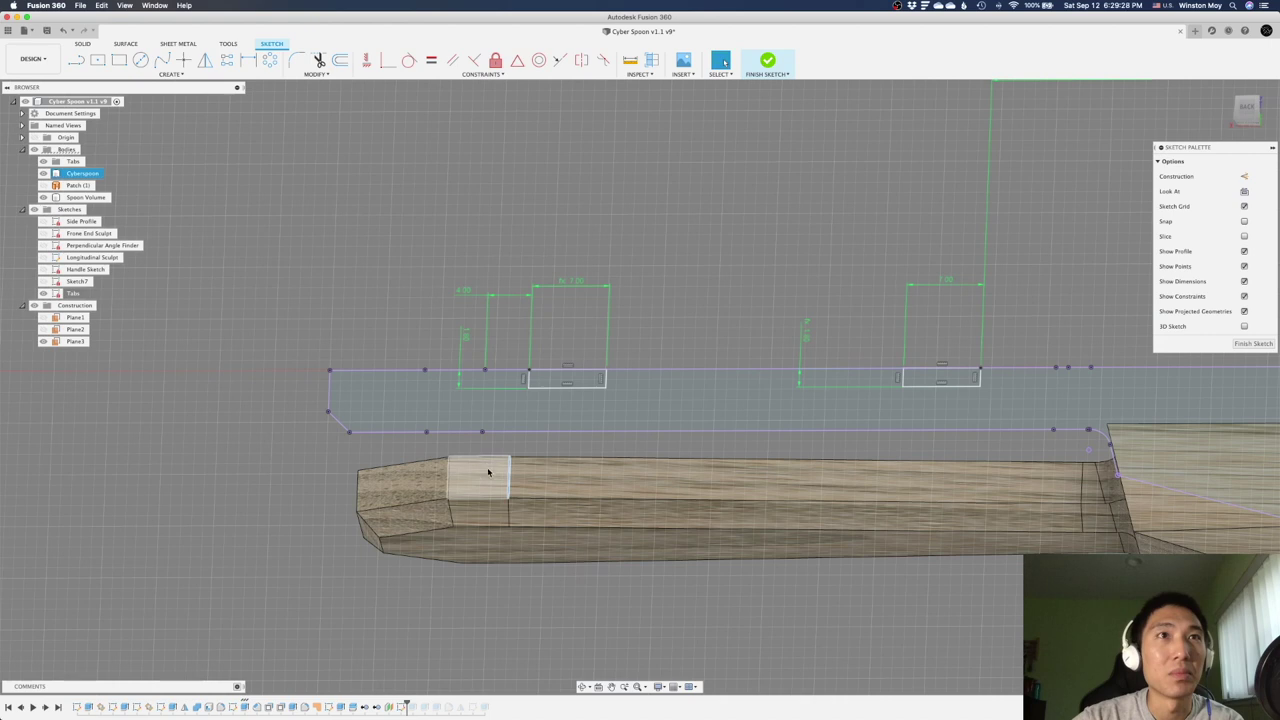
Examine the handle's end facets and long side face against the tab positions, and finish the Tabs sketch.
{"action": "mouse_move", "coordinate": [479, 482]}
{"action": "middle_mouse_down", "text": "shift"}
{"action": "mouse_move", "coordinate": [514, 334]}
{"action": "mouse_move", "coordinate": [517, 194]}
{"action": "mouse_move", "coordinate": [520, 220]}
{"action": "mouse_move", "coordinate": [481, 357]}
{"action": "mouse_move", "coordinate": [480, 140]}
{"action": "mouse_move", "coordinate": [463, 400]}
{"action": "mouse_move", "coordinate": [460, 226]}
{"action": "mouse_move", "coordinate": [476, 178]}
{"action": "middle_mouse_up", "text": "shift"}
{"action": "scroll", "coordinate": [476, 178], "scroll_direction": "up", "scroll_amount": 3}
{"action": "scroll", "coordinate": [475, 340], "scroll_direction": "up", "scroll_amount": 3}
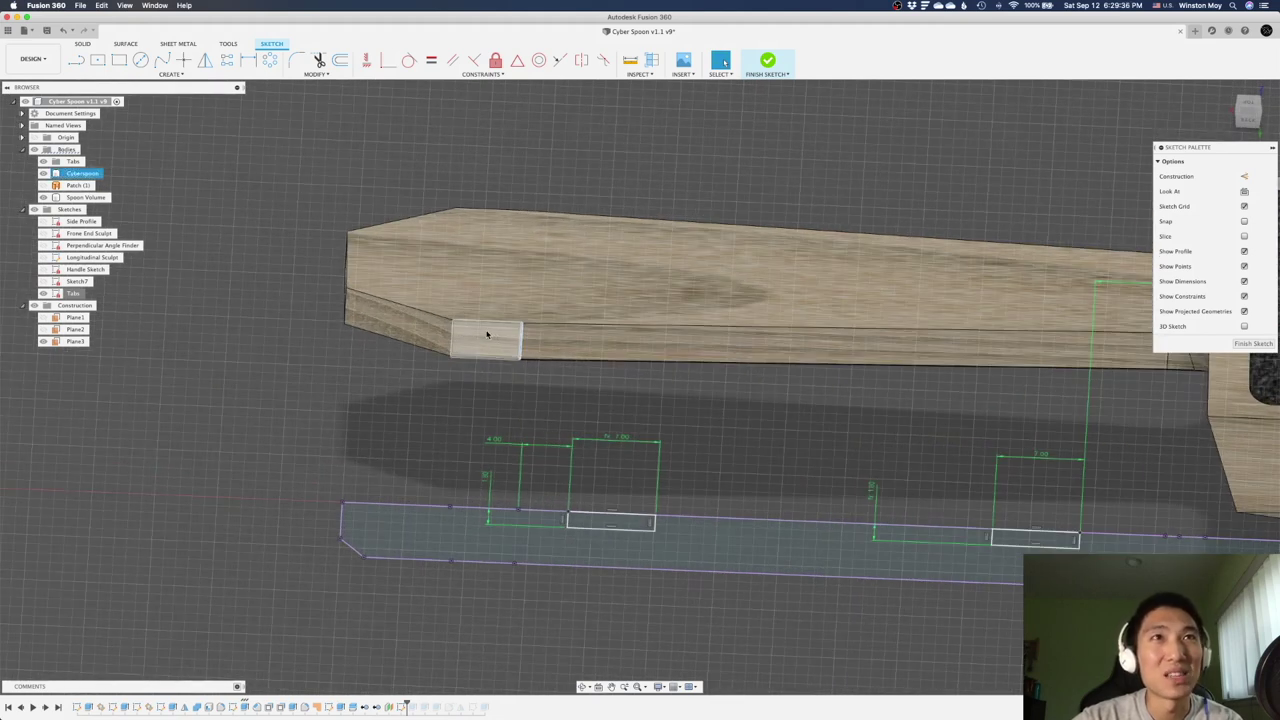
{"action": "mouse_move", "coordinate": [485, 338]}
{"action": "middle_mouse_down", "text": "shift"}
{"action": "mouse_move", "coordinate": [486, 380]}
{"action": "mouse_move", "coordinate": [457, 400]}
{"action": "mouse_move", "coordinate": [451, 209]}
{"action": "mouse_move", "coordinate": [466, 214]}
{"action": "mouse_move", "coordinate": [455, 228]}
{"action": "mouse_move", "coordinate": [469, 240]}
{"action": "middle_mouse_up", "text": "shift"}
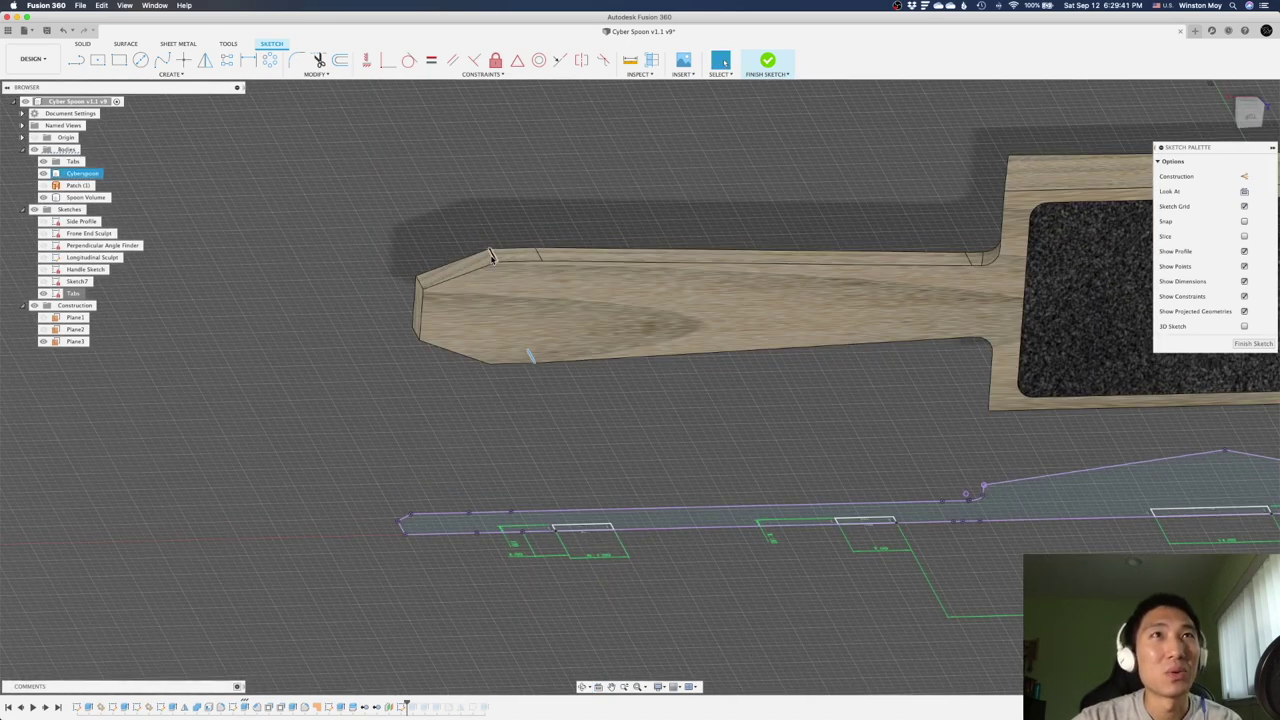
{"action": "scroll", "coordinate": [440, 301], "scroll_direction": "down", "scroll_amount": 3}
{"action": "mouse_move", "coordinate": [434, 297]}
{"action": "middle_mouse_down", "text": "shift"}
{"action": "mouse_move", "coordinate": [420, 260]}
{"action": "mouse_move", "coordinate": [429, 286]}
{"action": "mouse_move", "coordinate": [523, 303]}
{"action": "middle_mouse_up", "text": "shift"}
{"action": "scroll", "coordinate": [429, 286], "scroll_direction": "down", "scroll_amount": 1}
{"action": "scroll", "coordinate": [432, 310], "scroll_direction": "up", "scroll_amount": 1}
{"action": "scroll", "coordinate": [452, 308], "scroll_direction": "up", "scroll_amount": 1}
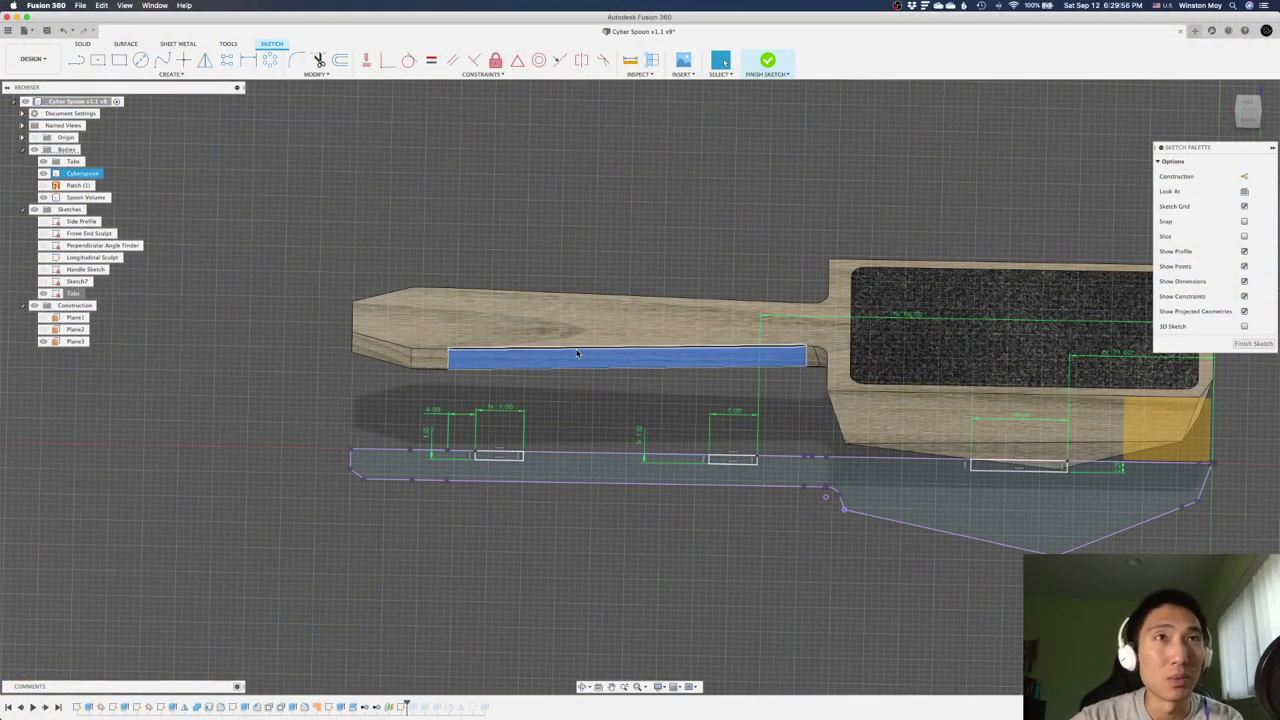
{"action": "scroll", "coordinate": [232, 357], "scroll_direction": "down", "scroll_amount": 3}
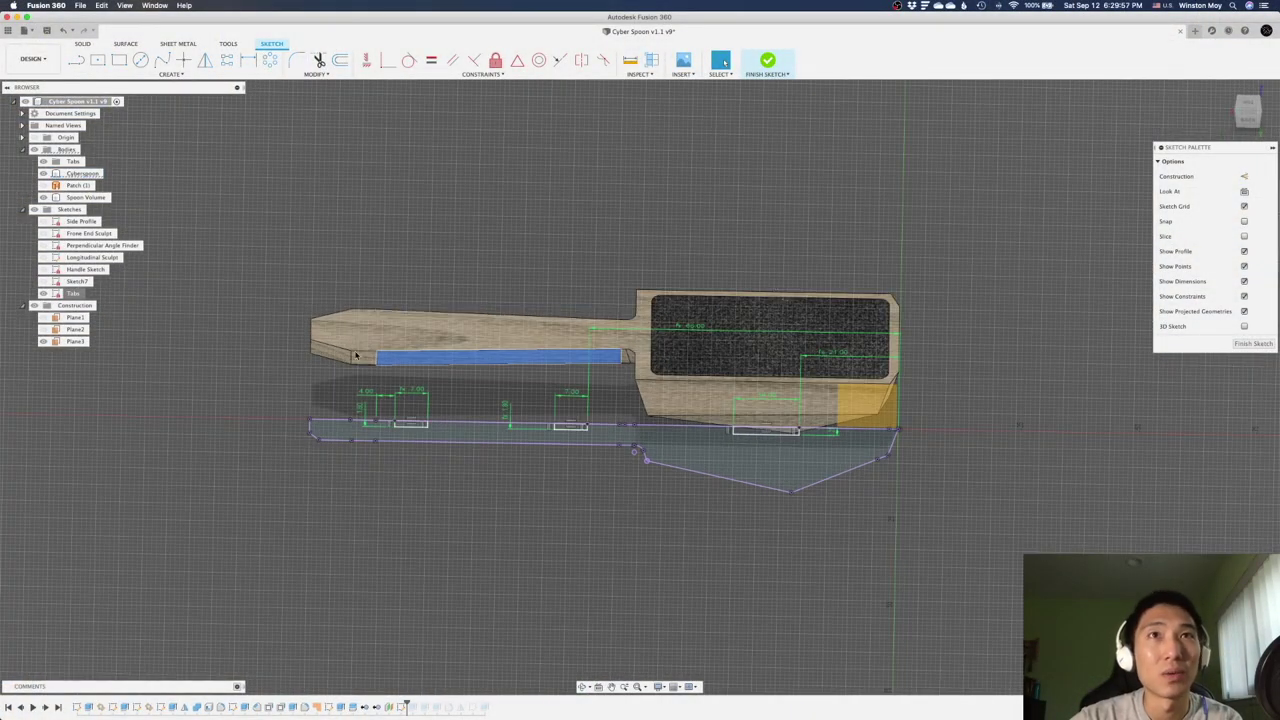
{"action": "left_click", "coordinate": [1253, 343]}
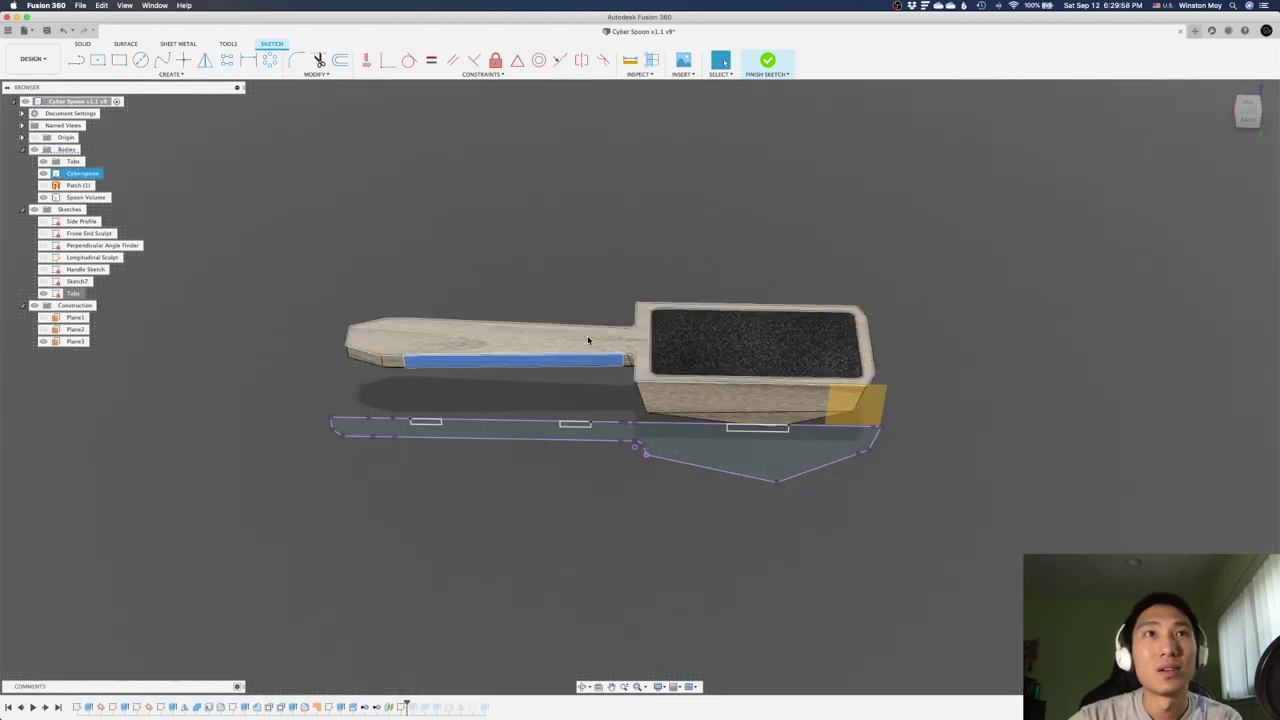
Advance the timeline through the three tab extrusions and their mirror to the spoon's other side, and hide the Tabs sketch.
{"action": "left_click", "coordinate": [45, 707]}
{"action": "left_click", "coordinate": [45, 707]}
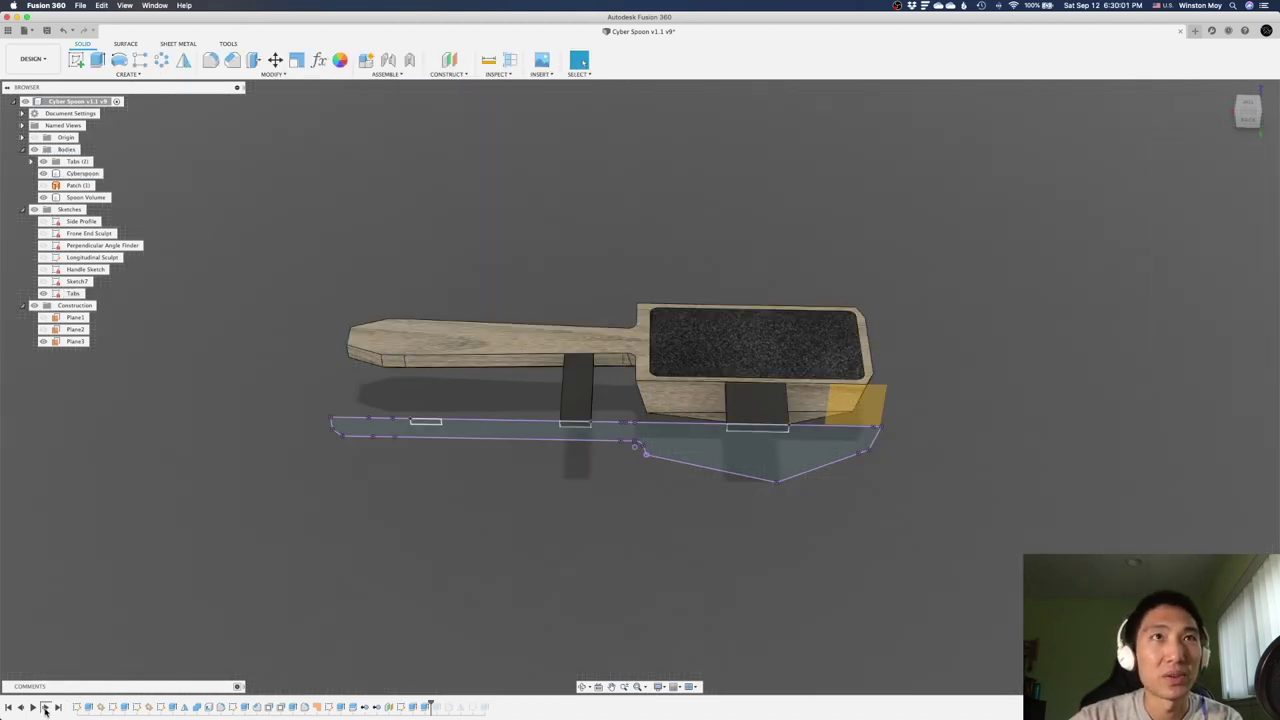
{"action": "left_click", "coordinate": [45, 707]}
{"action": "left_click", "coordinate": [45, 707]}
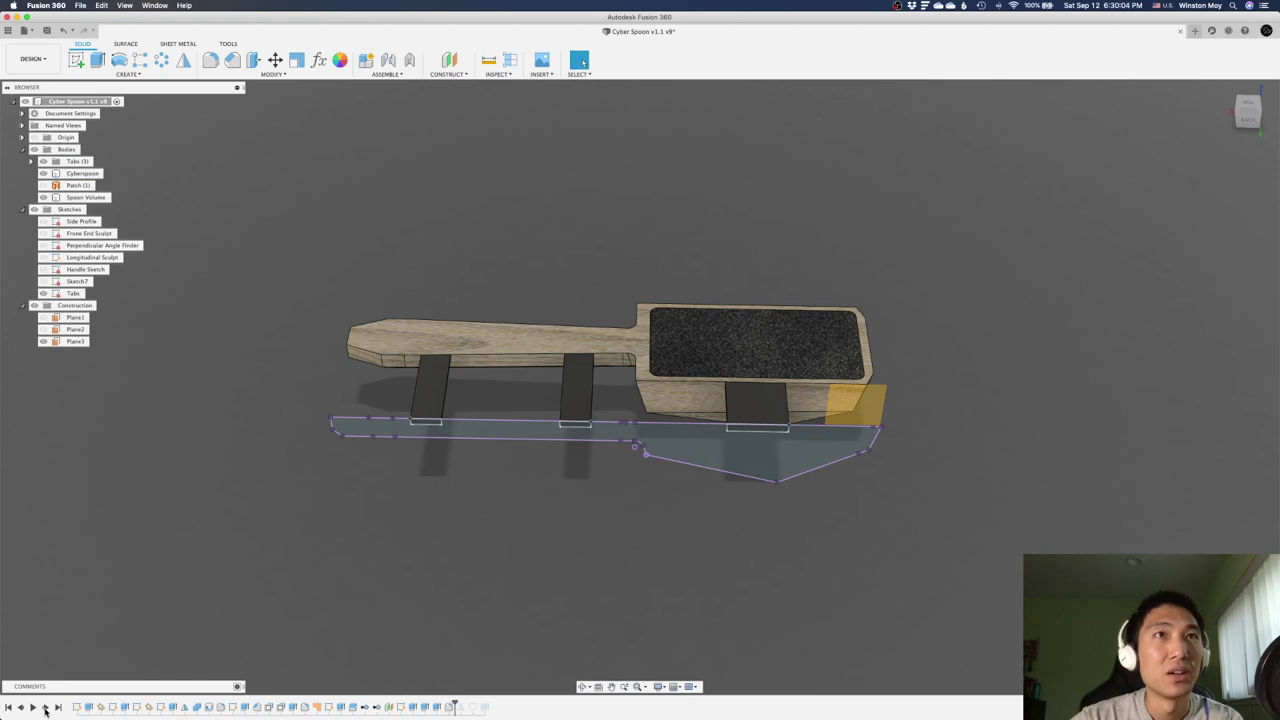
{"action": "left_click", "coordinate": [45, 707]}
{"action": "middle_click_drag", "start_coordinate": [277, 551], "coordinate": [336, 587], "text": "shift"}
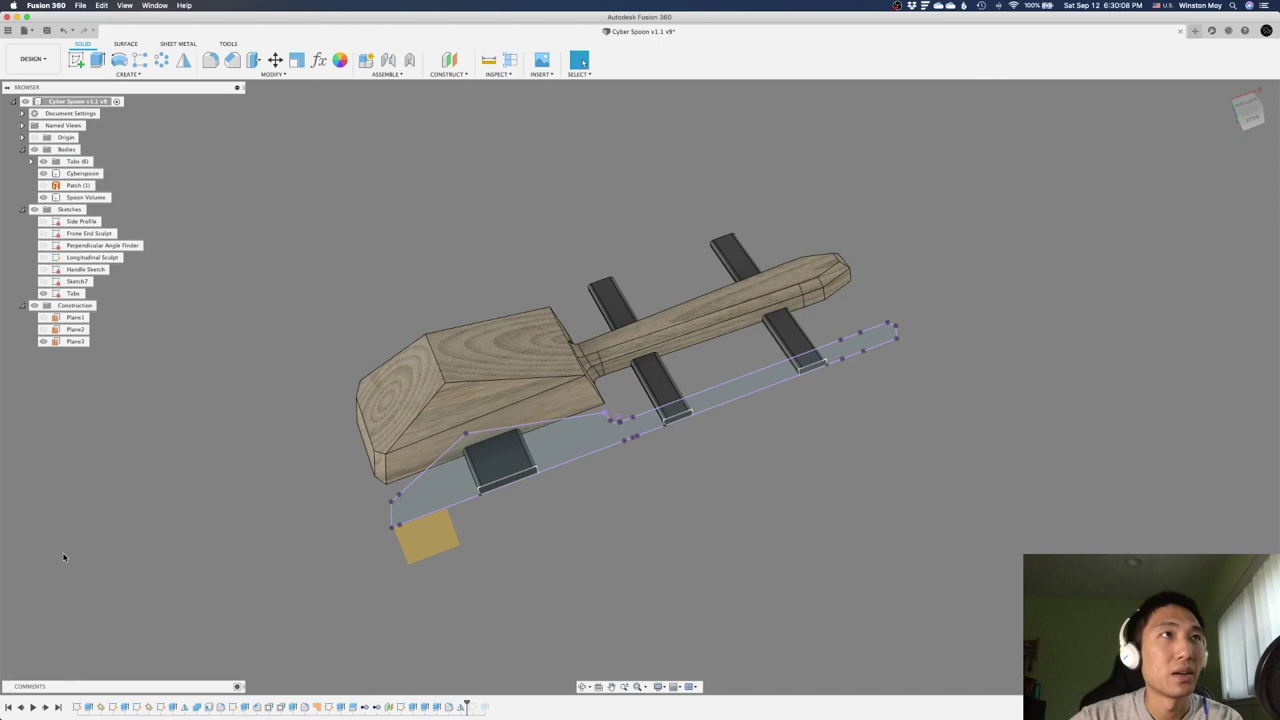
{"action": "left_click", "coordinate": [43, 293]}
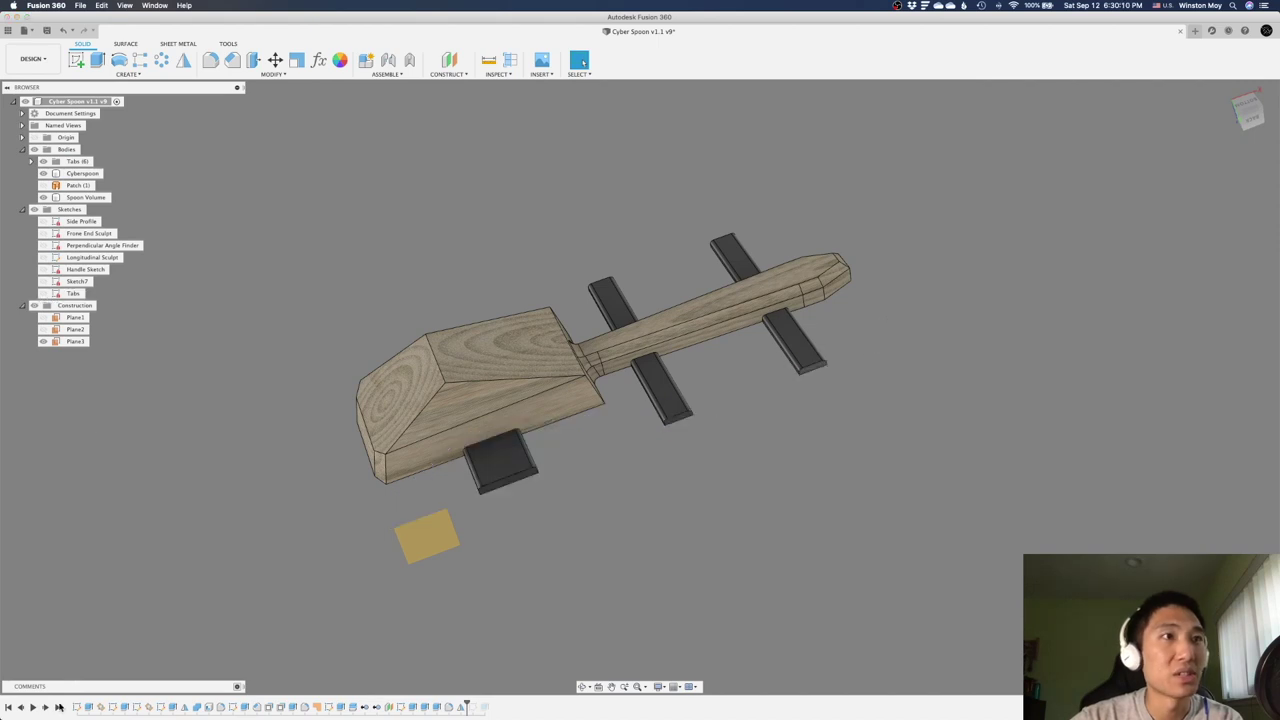
Advance the timeline to the Containment & Indexing sketch, show it, open it for editing, and select the outline's long edge beside the bowl.
{"action": "left_click", "coordinate": [46, 707]}
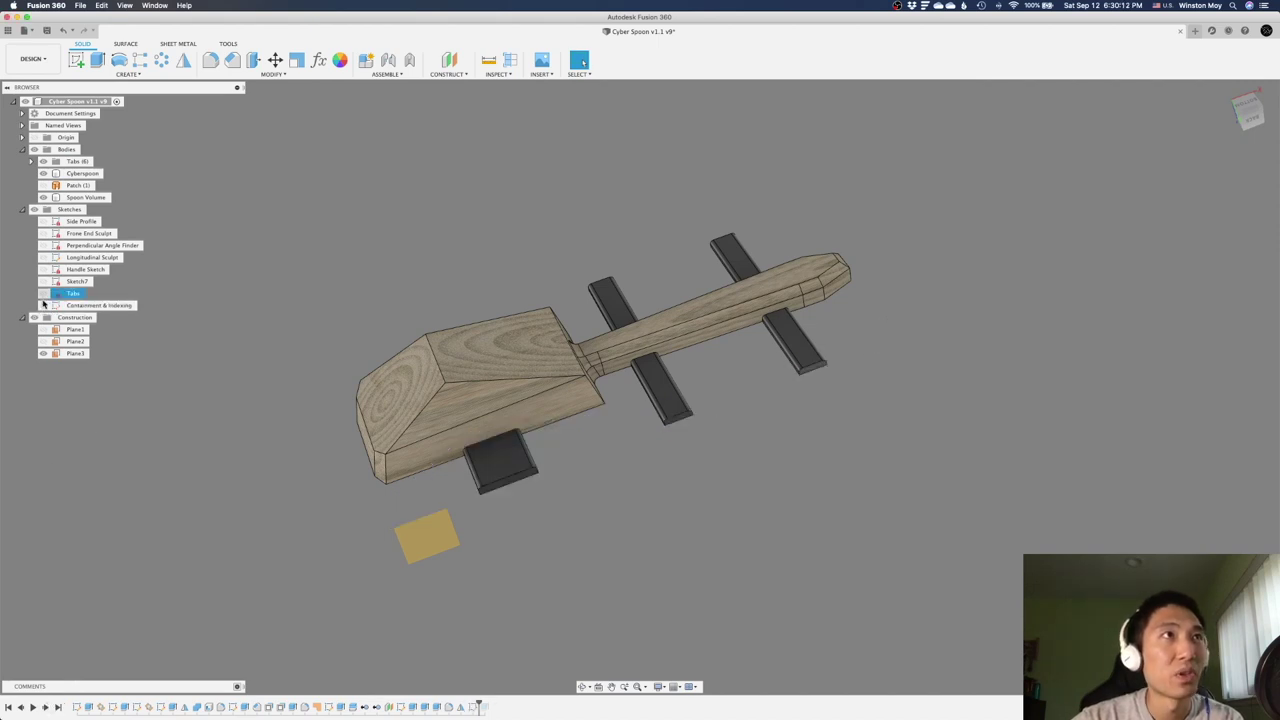
{"action": "left_click", "coordinate": [43, 305]}
{"action": "mouse_move", "coordinate": [217, 351]}
{"action": "middle_mouse_down", "text": "shift"}
{"action": "mouse_move", "coordinate": [236, 376]}
{"action": "mouse_move", "coordinate": [190, 350]}
{"action": "middle_mouse_up", "text": "shift"}
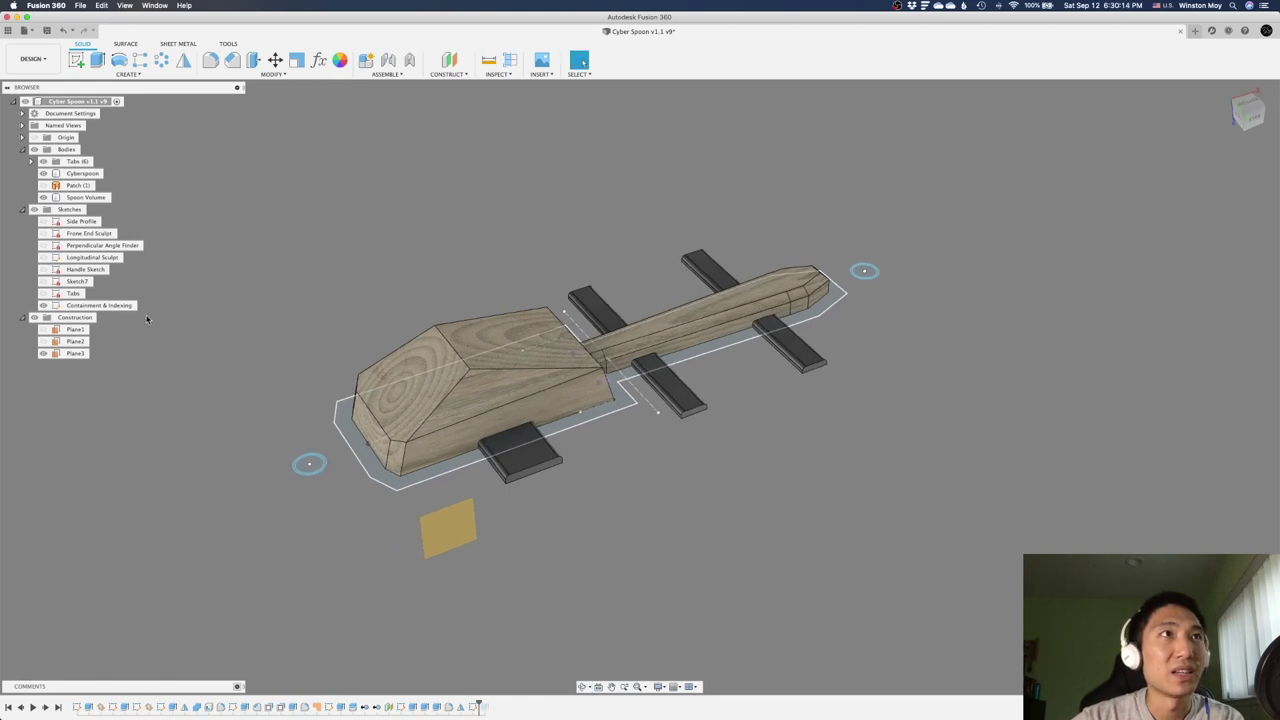
{"action": "right_click", "coordinate": [108, 307]}
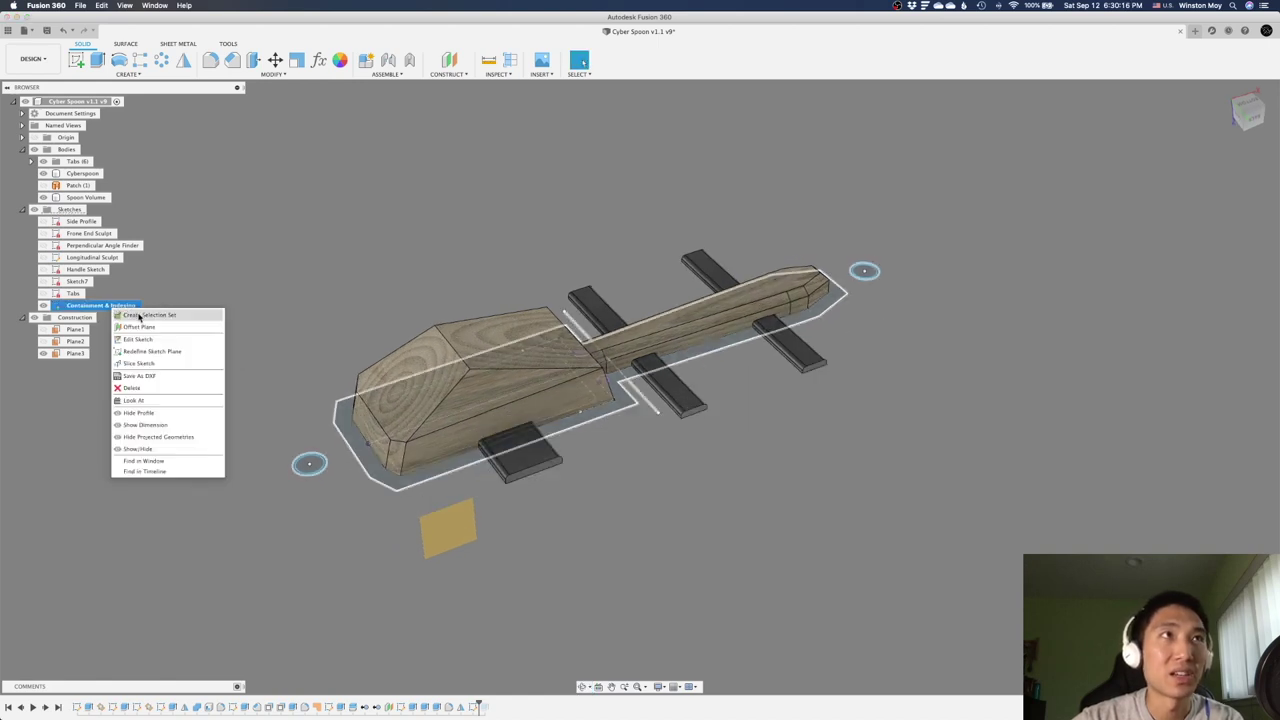
{"action": "left_click", "coordinate": [140, 339]}
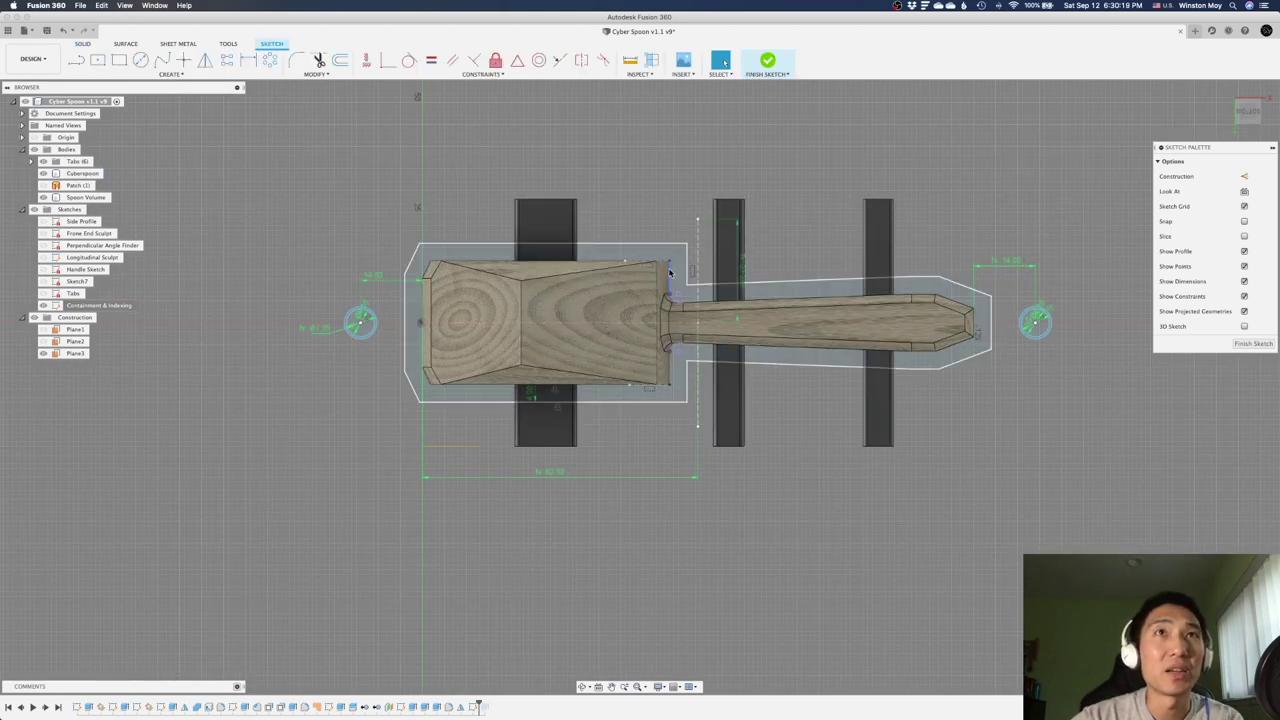
{"action": "left_click", "coordinate": [652, 246]}
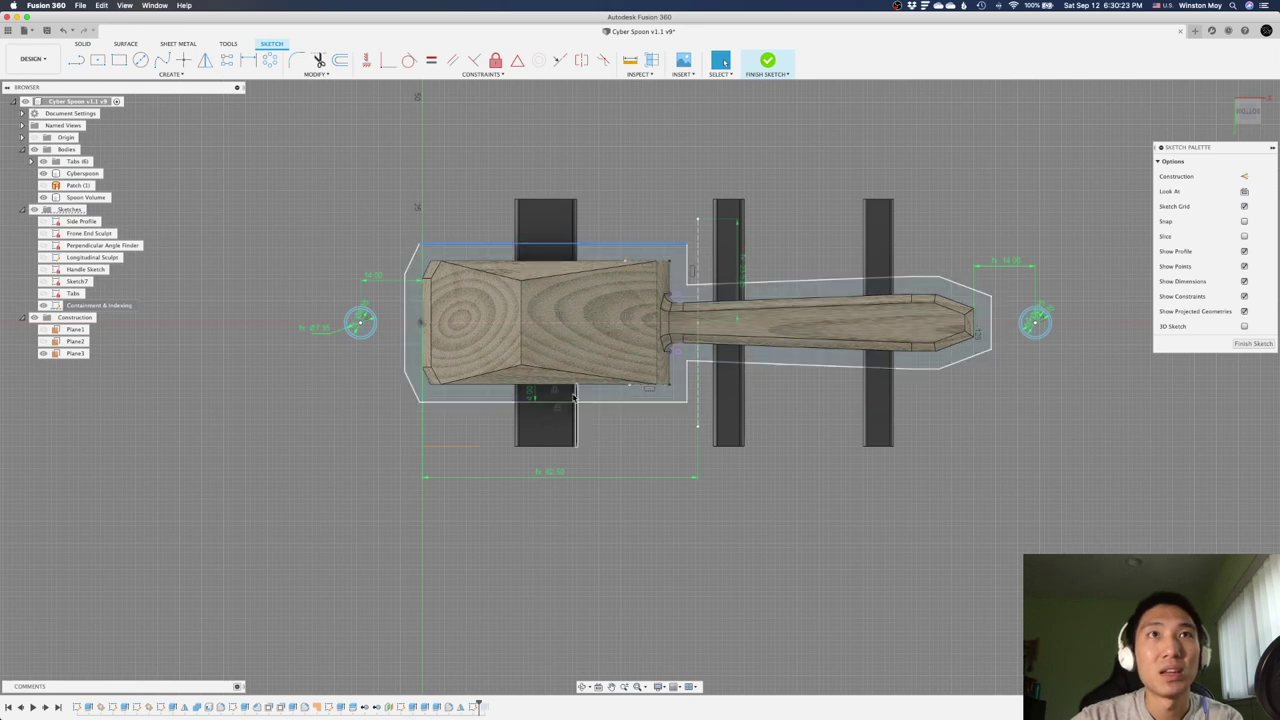
Finish the Containment & Indexing sketch and advance the timeline through the pin bore extrusion.
{"action": "left_click", "coordinate": [536, 396]}
{"action": "left_click", "coordinate": [778, 322]}
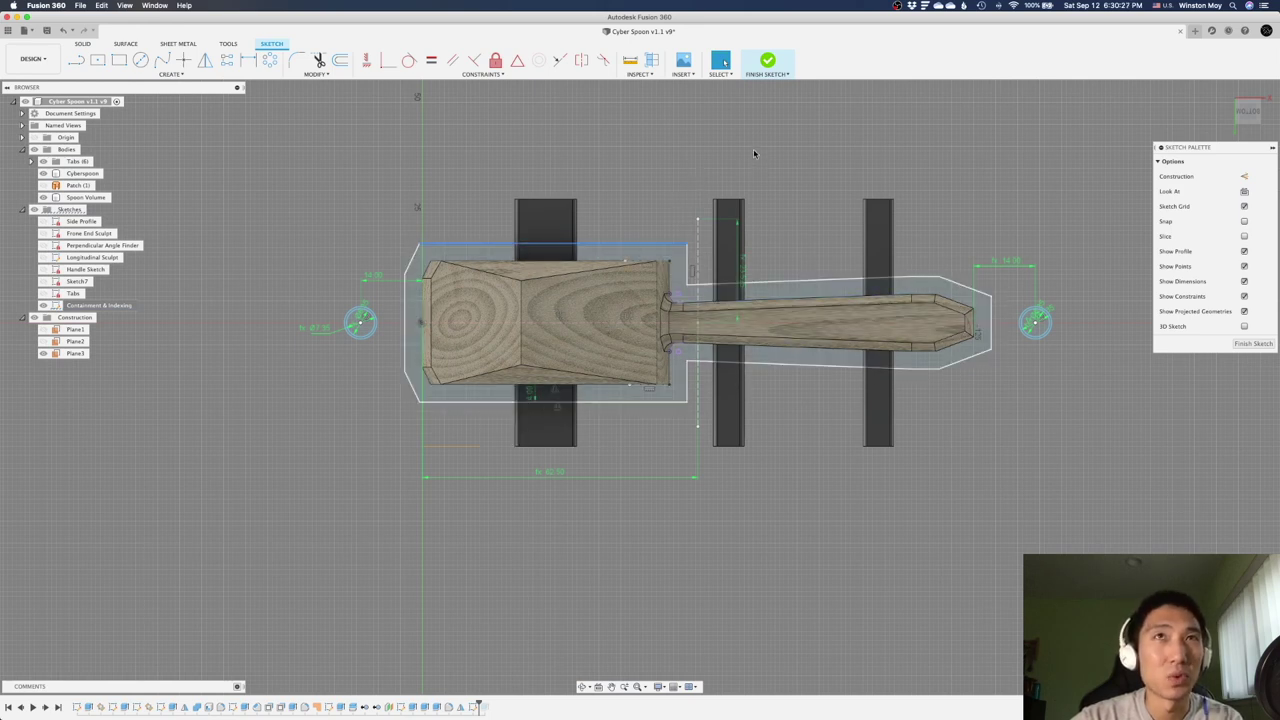
{"action": "left_click", "coordinate": [769, 64]}
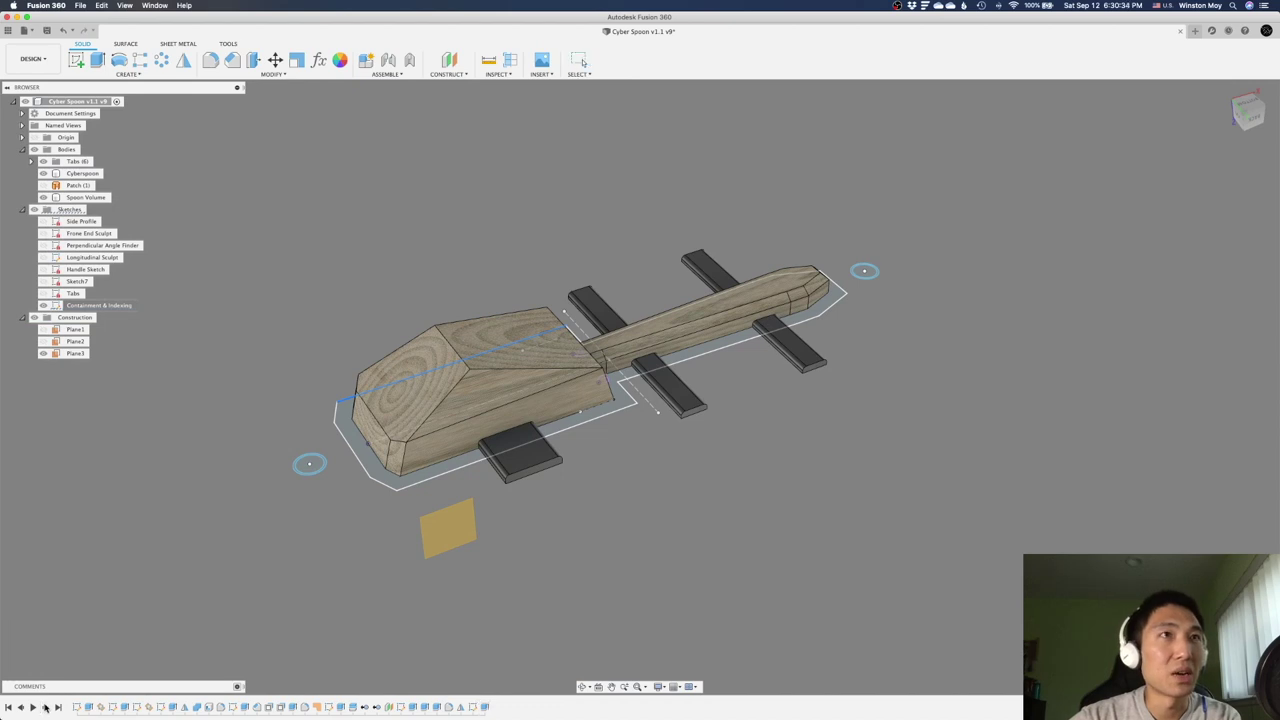
{"action": "left_click", "coordinate": [44, 707]}
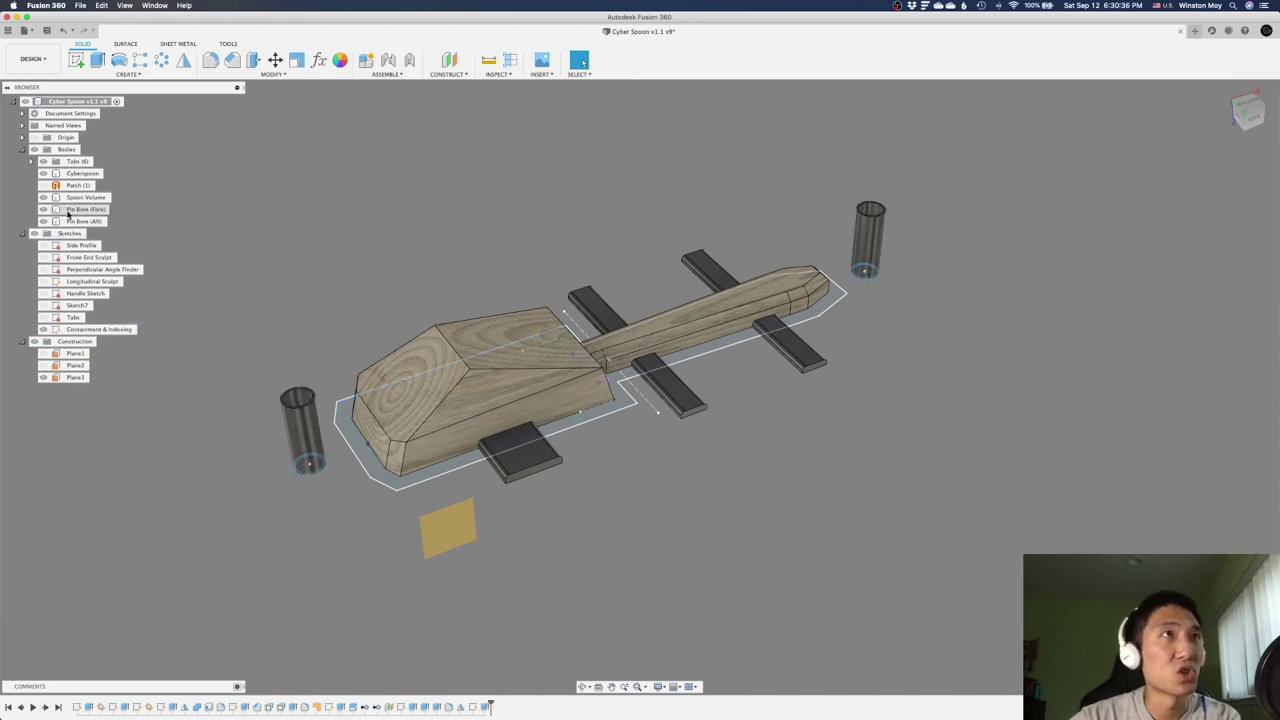
Highlight the Pin Bore (Fore) and Pin Bore (Aft) bodies and examine their placement beyond the spoon's two ends.
{"action": "scroll", "coordinate": [294, 371], "scroll_direction": "up", "scroll_amount": 3}
{"action": "left_click", "coordinate": [296, 416]}
{"action": "scroll", "coordinate": [288, 438], "scroll_direction": "down", "scroll_amount": 2}
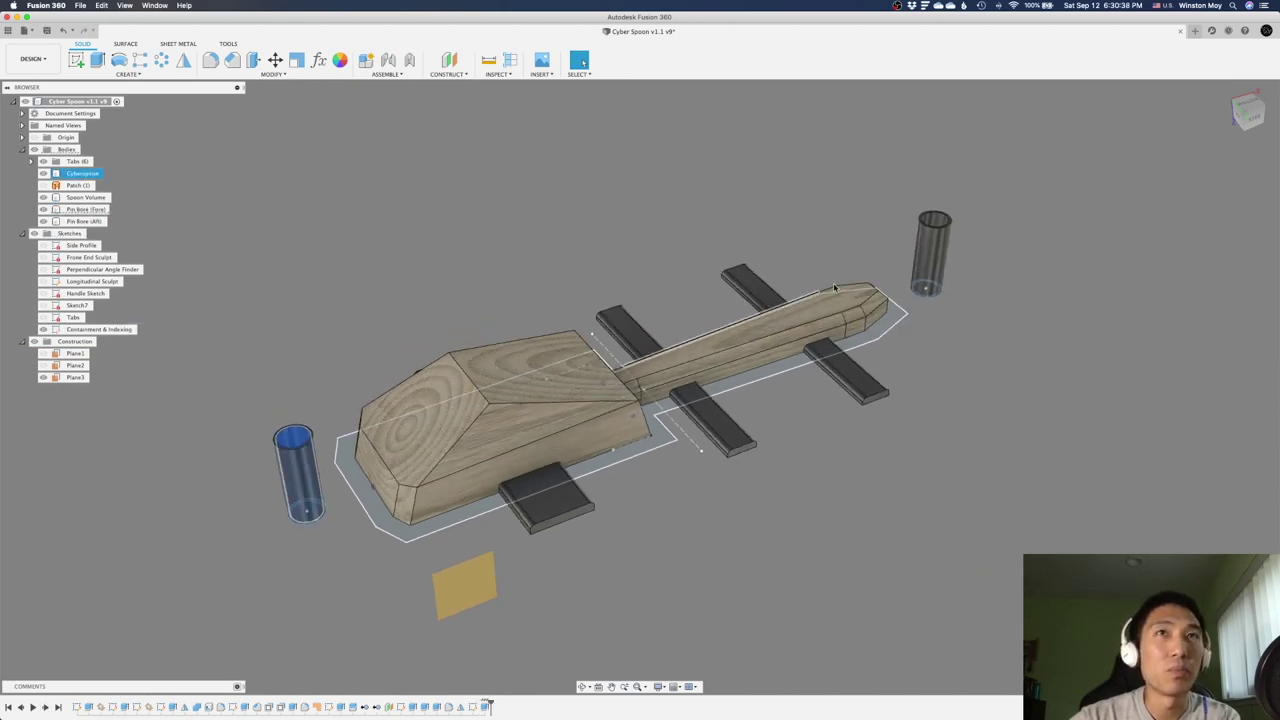
{"action": "left_click", "coordinate": [937, 219]}
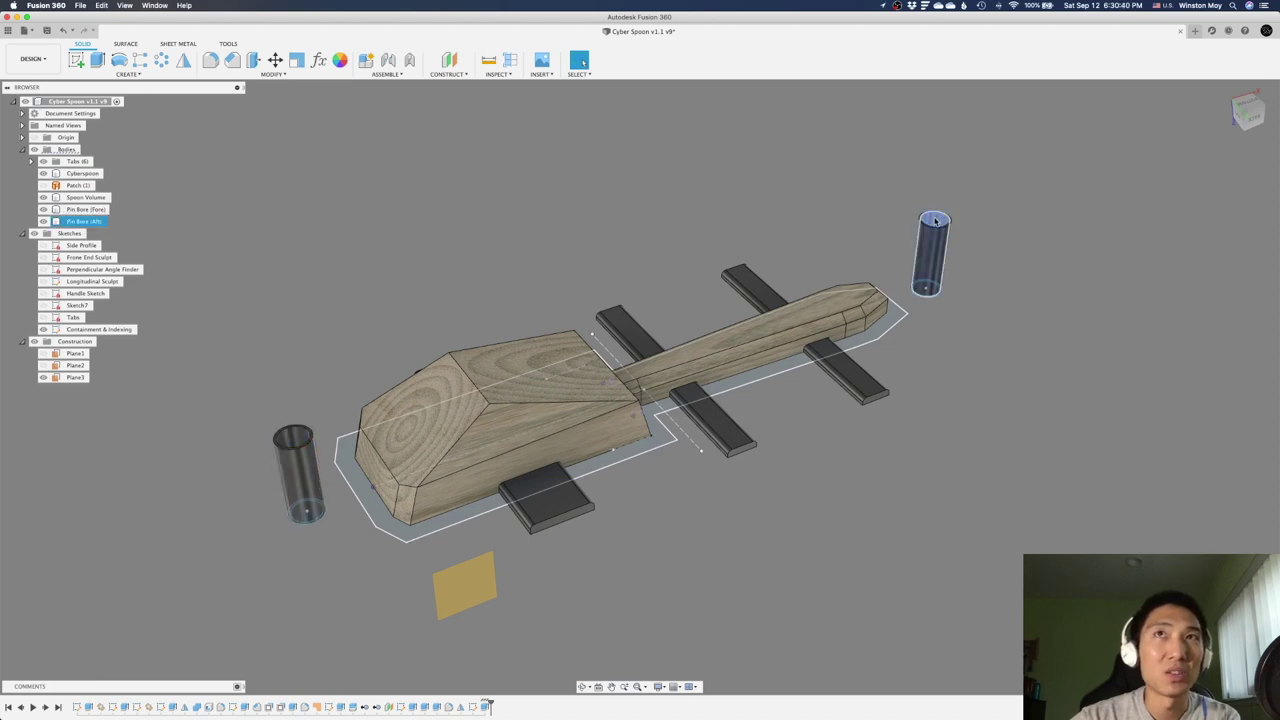
{"action": "left_click", "coordinate": [937, 226]}
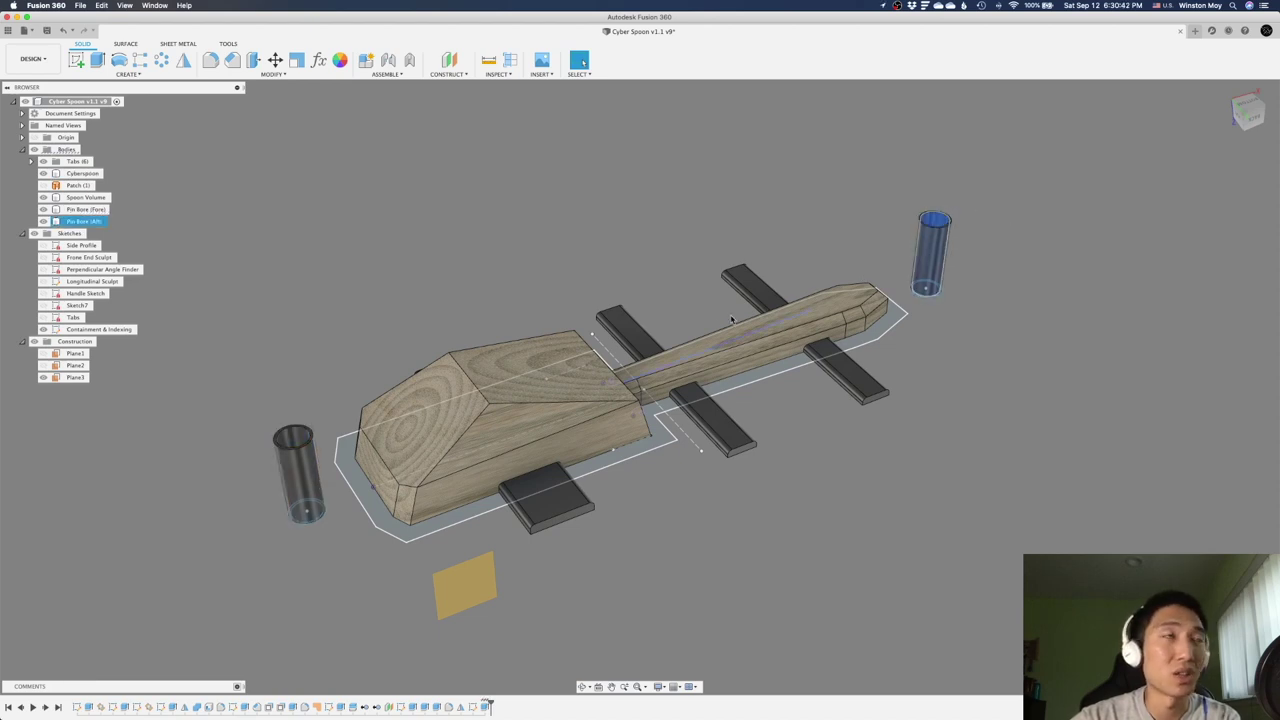
Switch to the Manufacture workspace and examine the stock around the spoon for the Op 2 Spoon Top setup.
{"action": "left_click", "coordinate": [31, 58]}
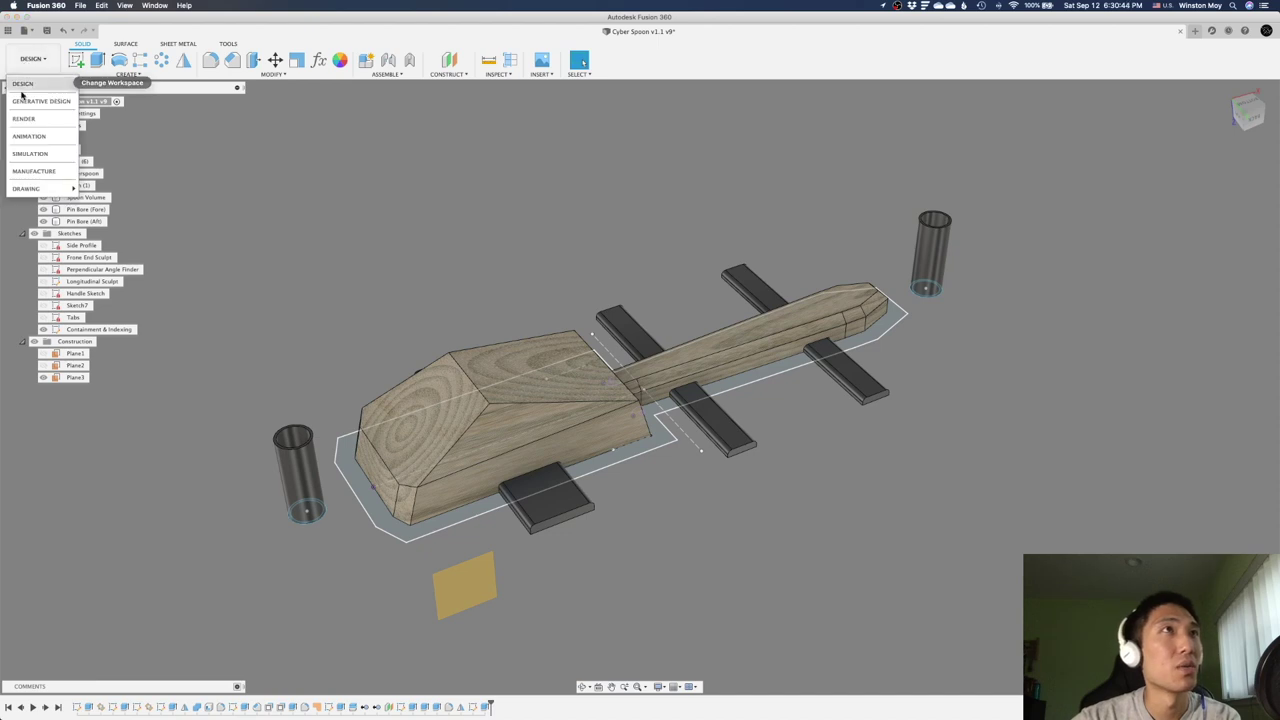
{"action": "left_click", "coordinate": [489, 244]}
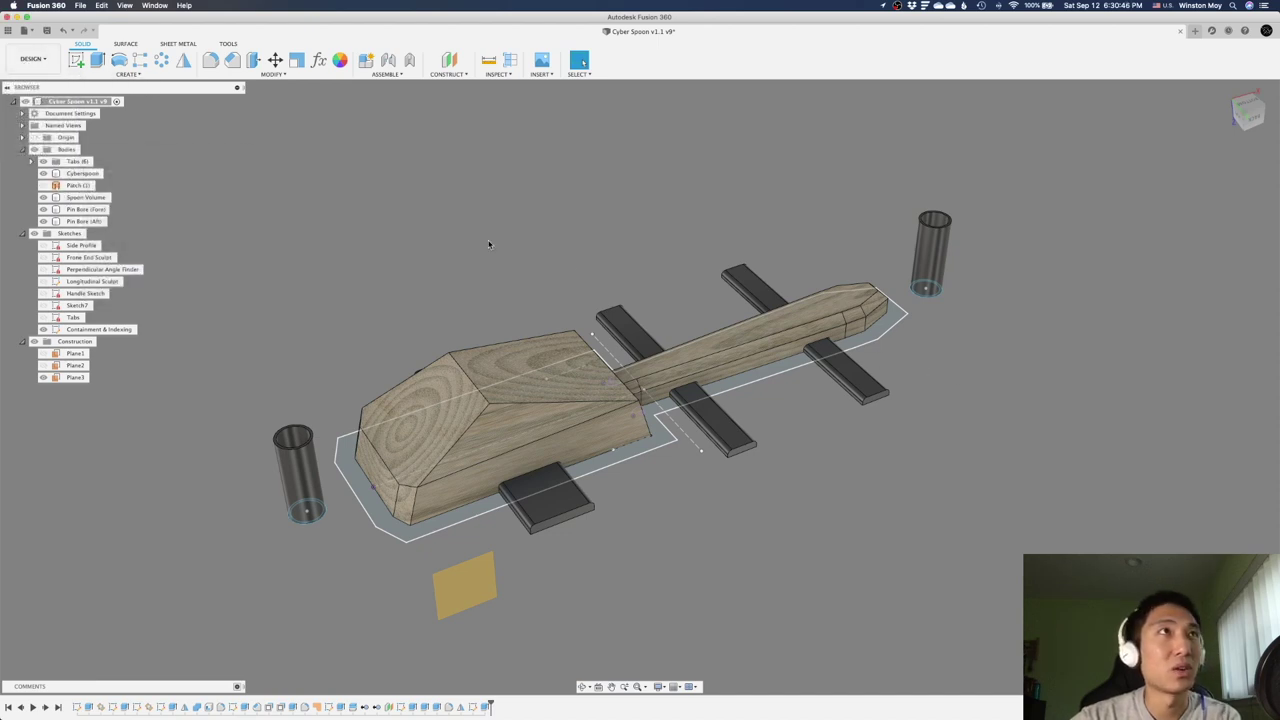
{"action": "left_click", "coordinate": [31, 57]}
{"action": "left_click", "coordinate": [43, 171]}
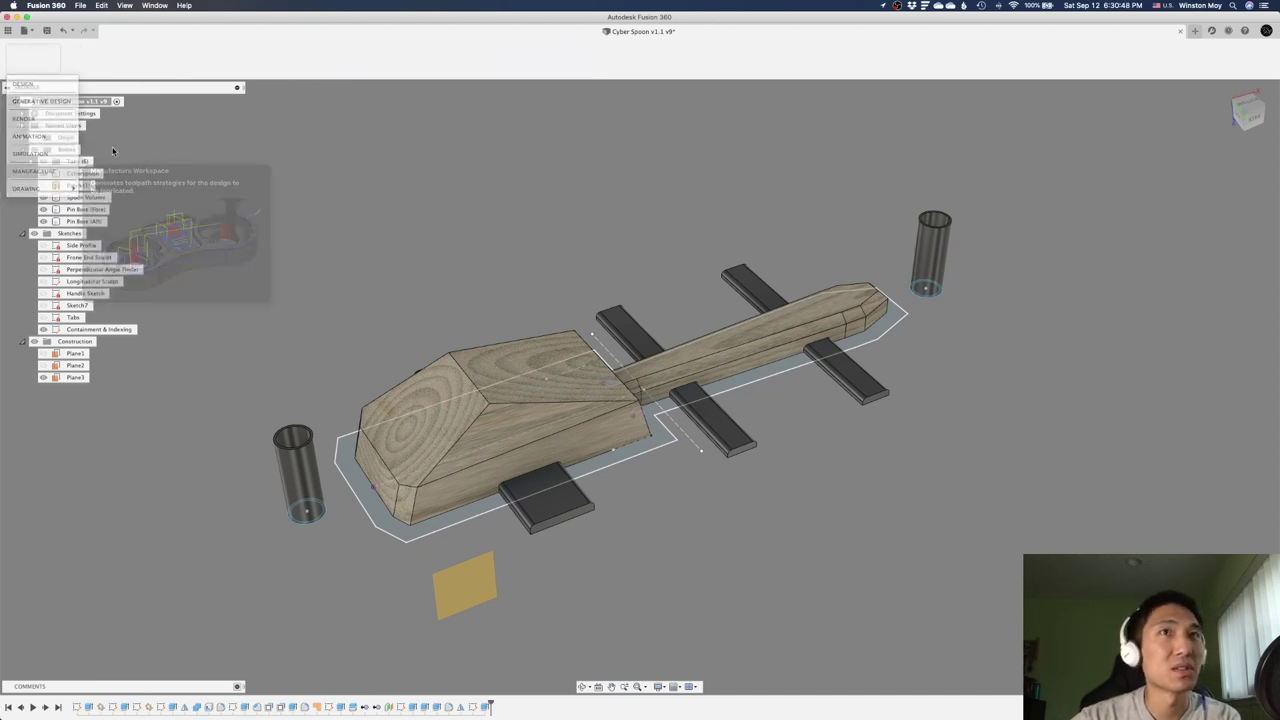
{"action": "mouse_move", "coordinate": [628, 274]}
{"action": "middle_mouse_down", "text": "shift"}
{"action": "mouse_move", "coordinate": [633, 237]}
{"action": "mouse_move", "coordinate": [630, 252]}
{"action": "middle_mouse_up", "text": "shift"}
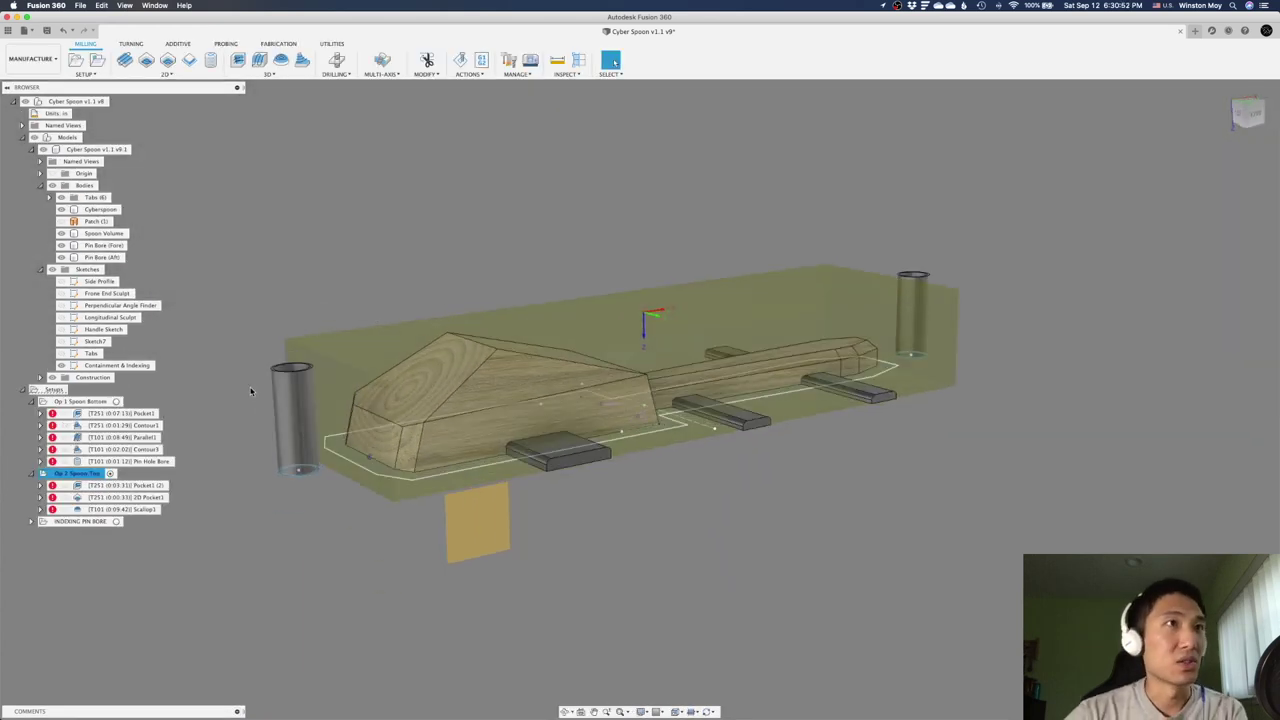
{"action": "middle_click_drag", "start_coordinate": [251, 412], "coordinate": [252, 473], "text": "shift"}
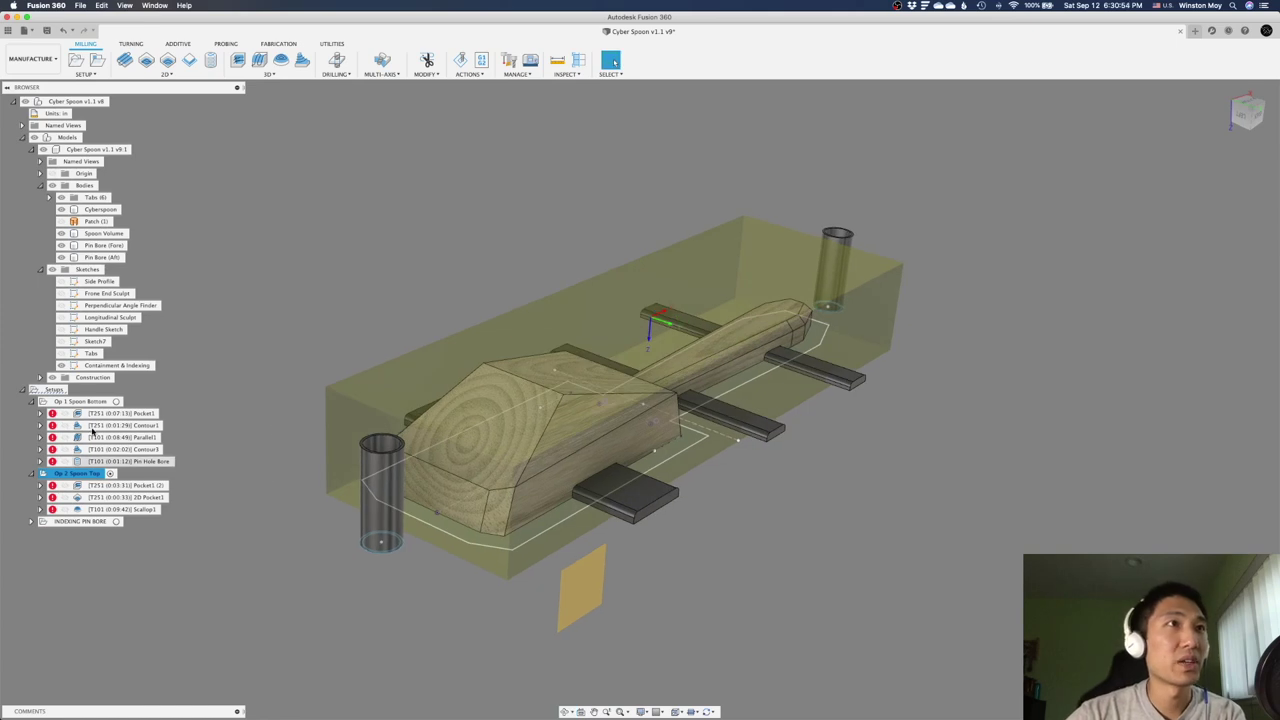
Select the Op 1 Spoon Bottom setup and examine side-on how the spoon and tabs sit within its stock.
{"action": "left_click", "coordinate": [82, 402]}
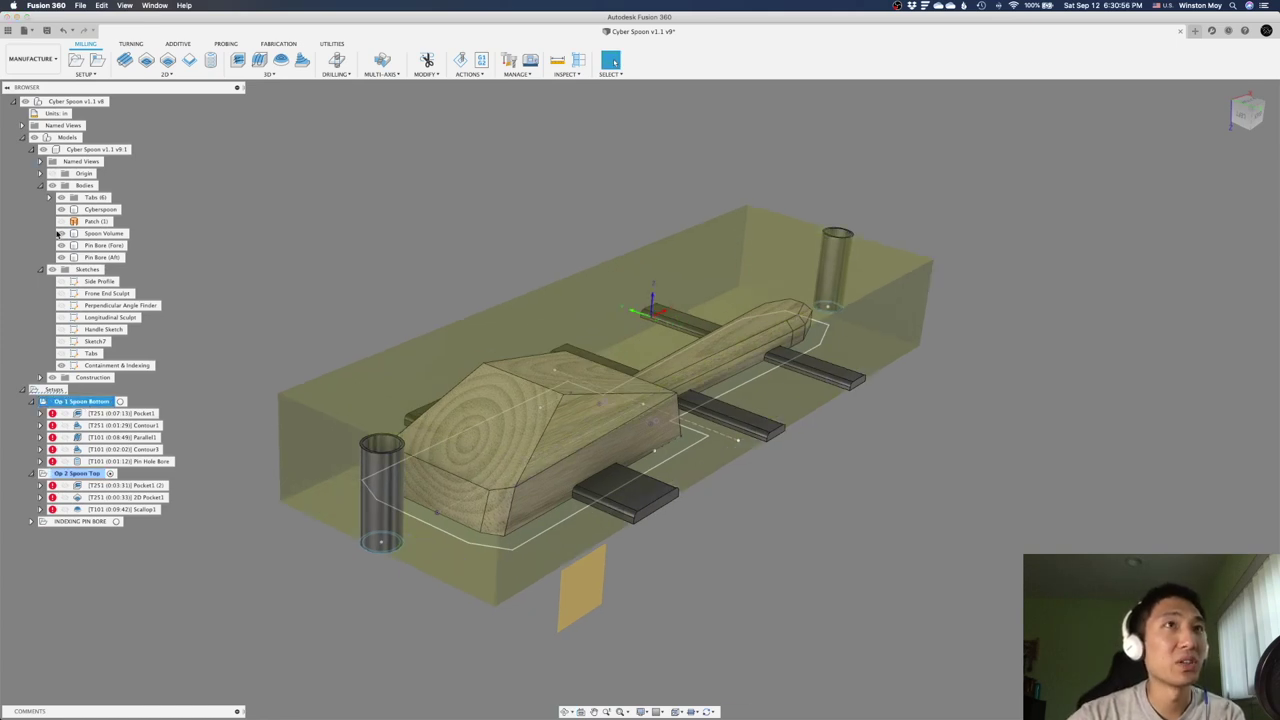
{"action": "middle_click_drag", "start_coordinate": [365, 297], "coordinate": [451, 323], "text": "shift"}
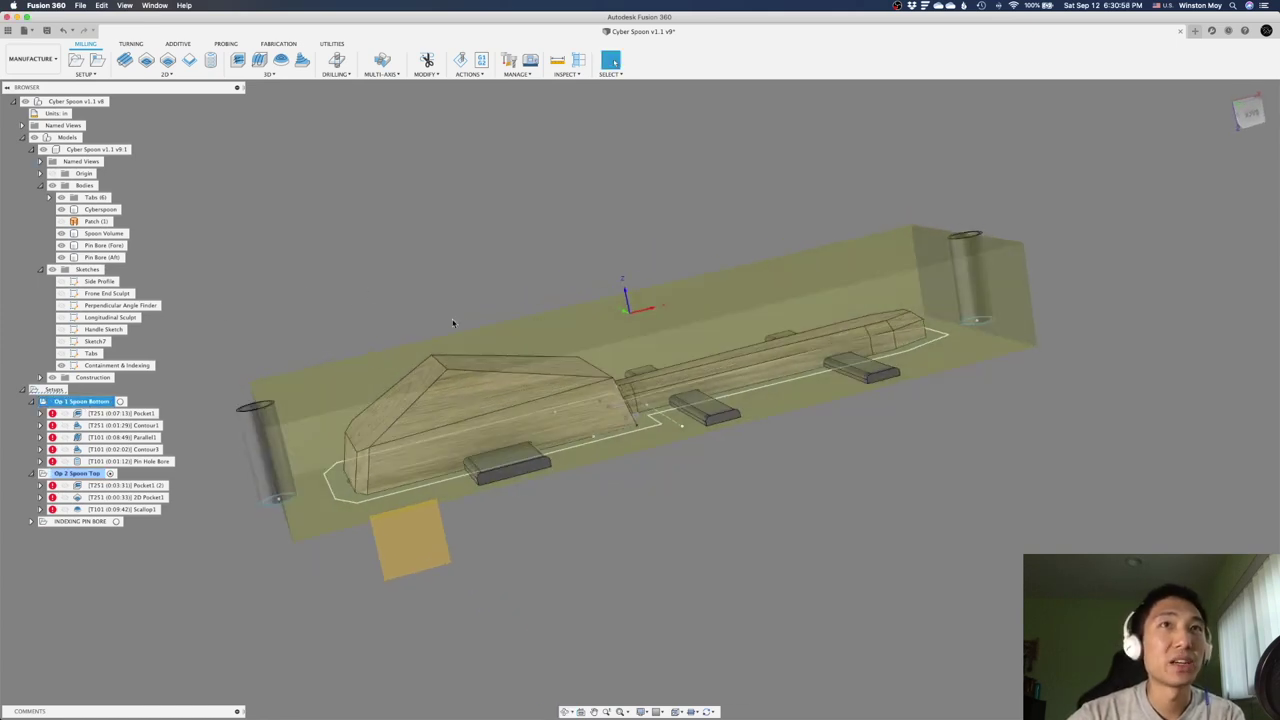
{"action": "left_click", "coordinate": [1253, 117]}
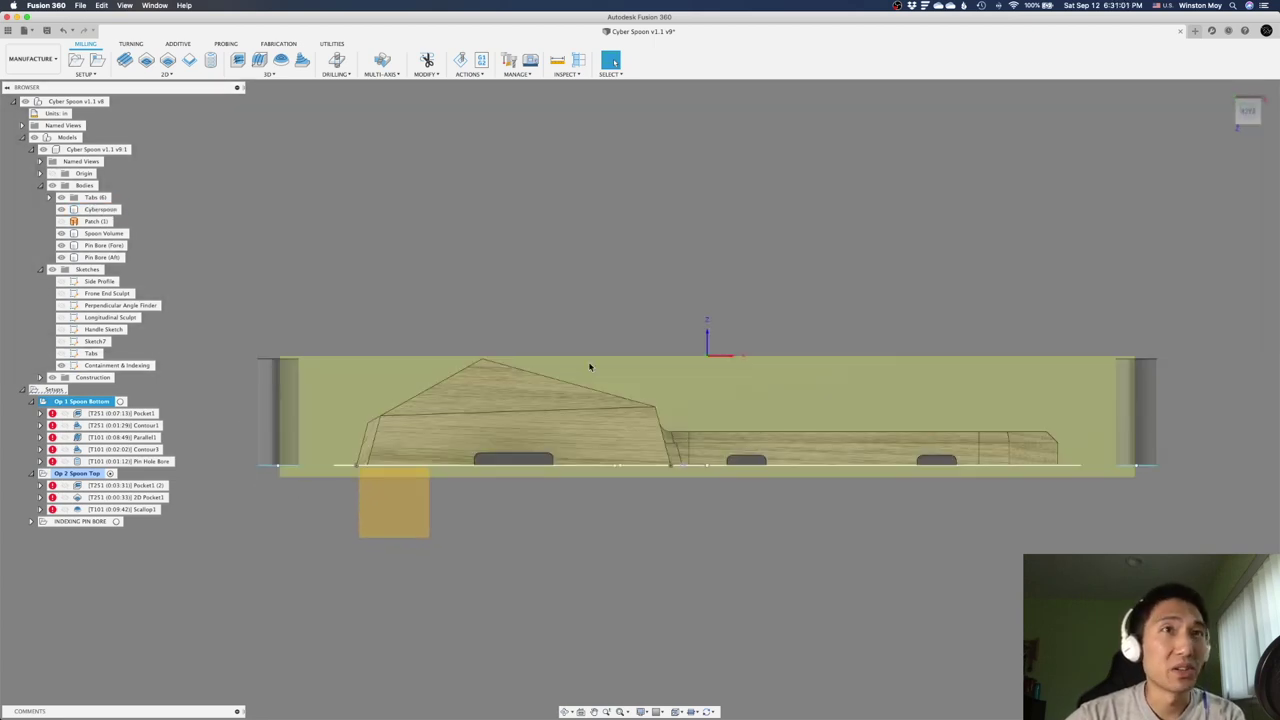
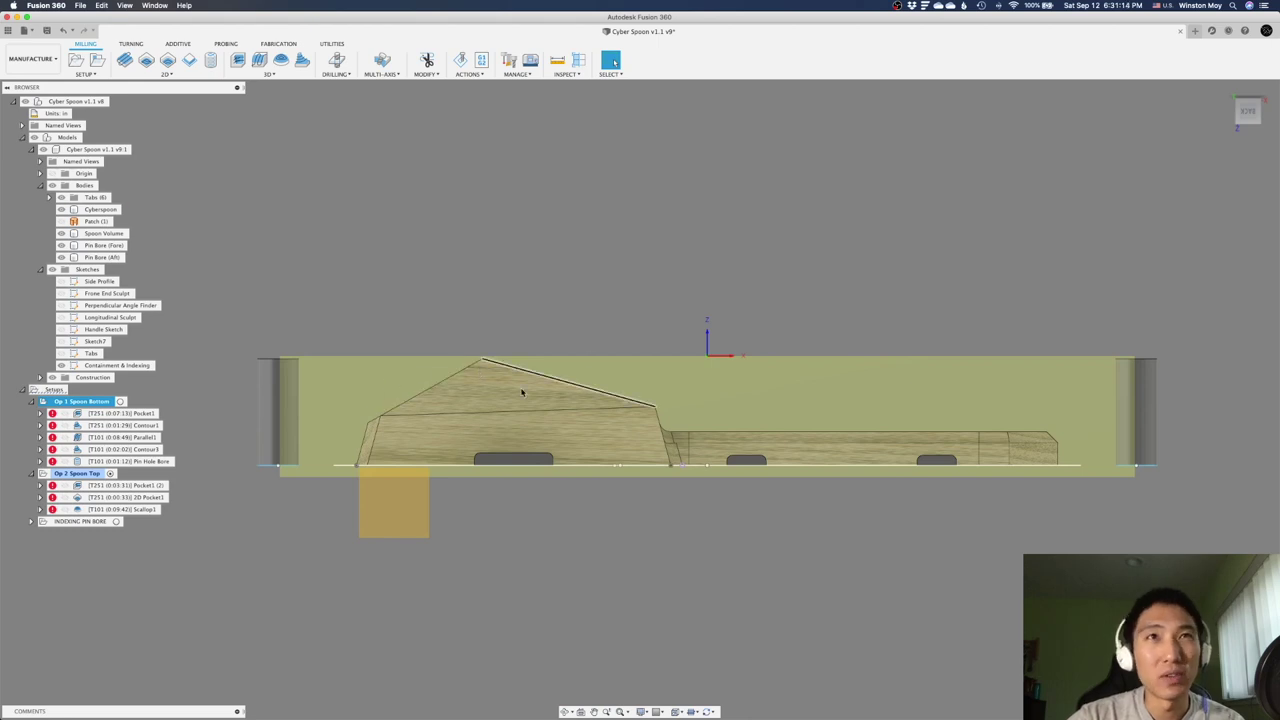
{"action": "left_click", "coordinate": [259, 632]}
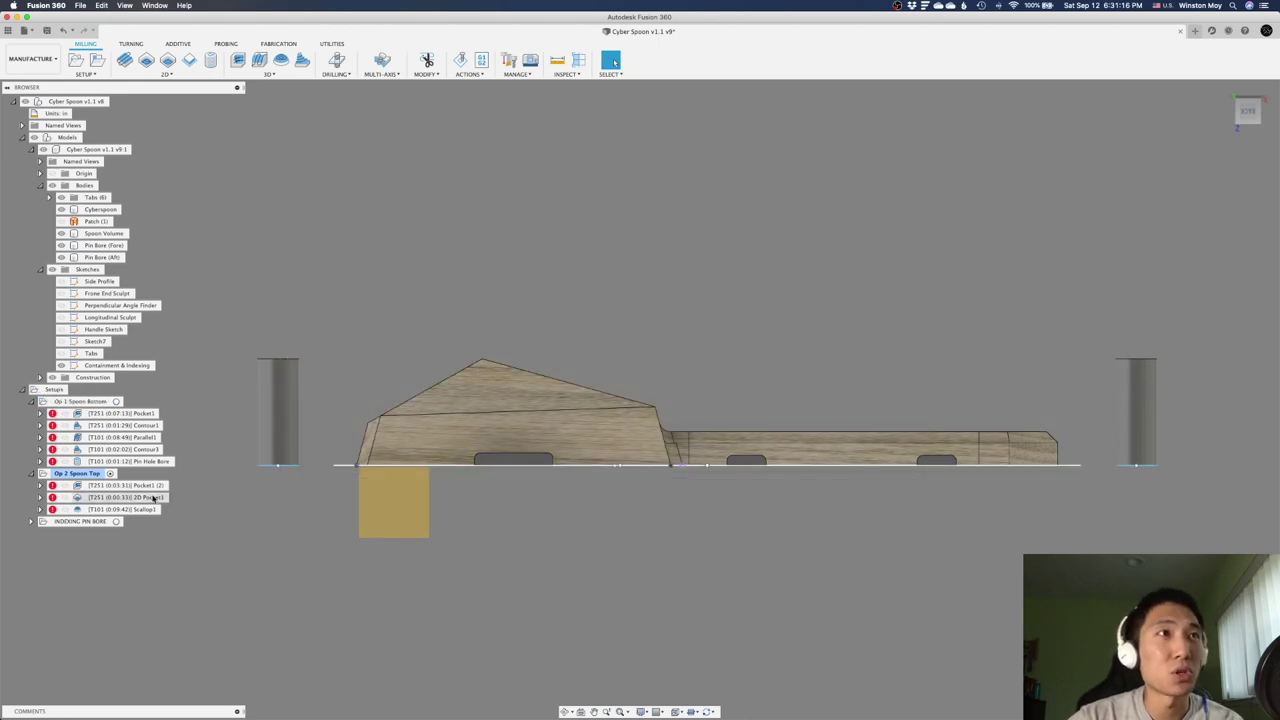
Display the Pocket1 (2) toolpath of Op 2 Spoon Top and hide the Spoon Volume body.
{"action": "left_click", "coordinate": [145, 486]}
{"action": "middle_click_drag", "start_coordinate": [239, 487], "coordinate": [237, 451], "text": "shift"}
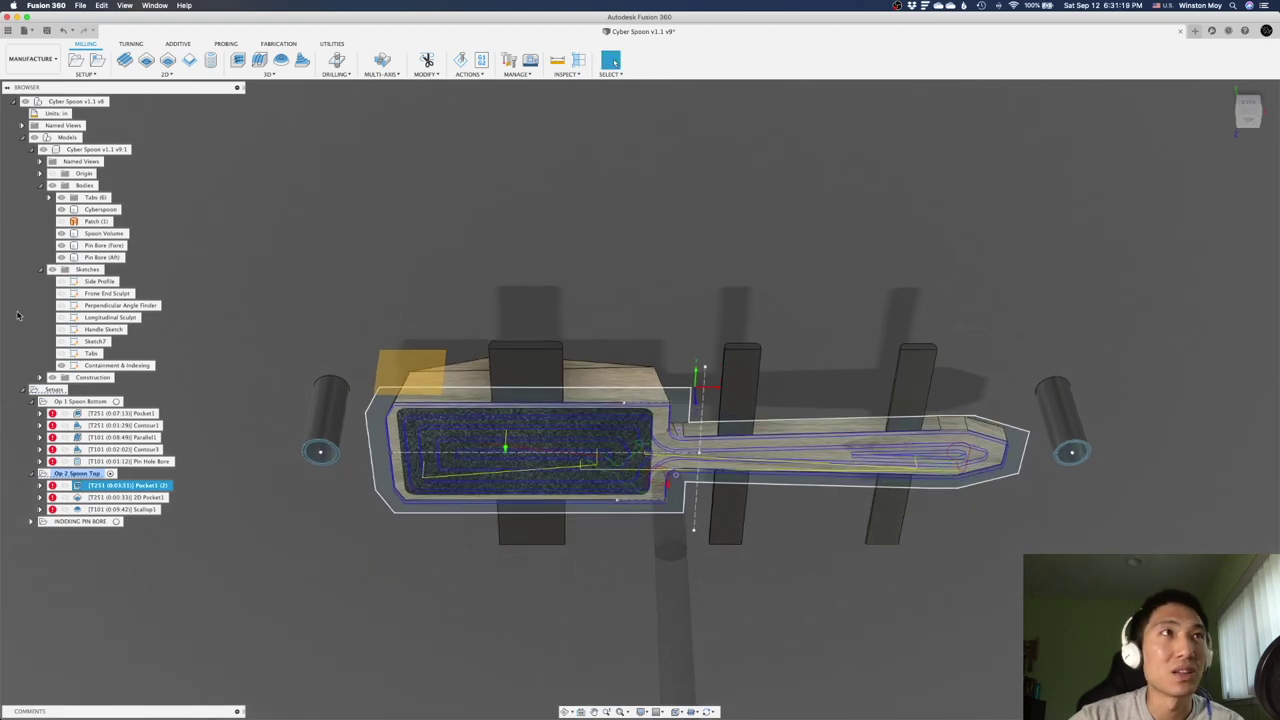
{"action": "left_click", "coordinate": [61, 233]}
{"action": "left_click", "coordinate": [291, 335]}
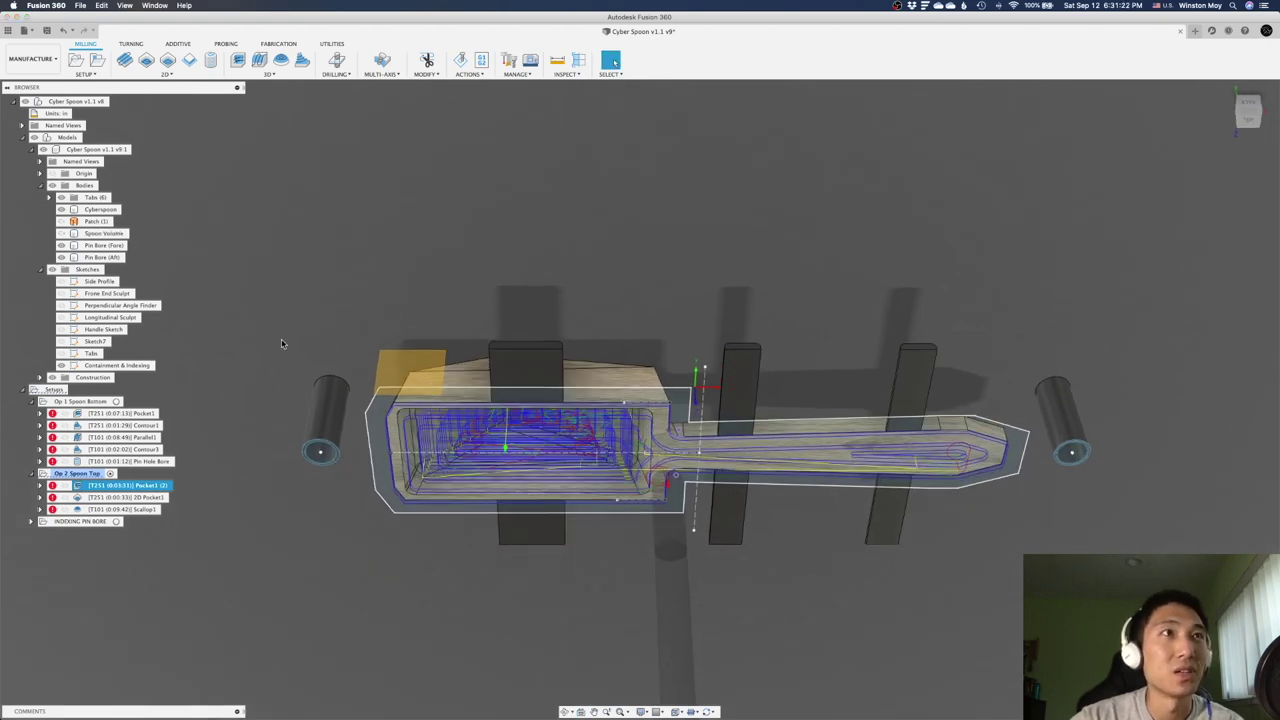
{"action": "middle_click_drag", "start_coordinate": [282, 343], "coordinate": [258, 391], "text": "shift"}
Display the Pocket1 toolpath of Op 1 Spoon Bottom and check the operation's tool settings without changing them.
{"action": "left_click", "coordinate": [131, 414]}
{"action": "right_click", "coordinate": [155, 415]}
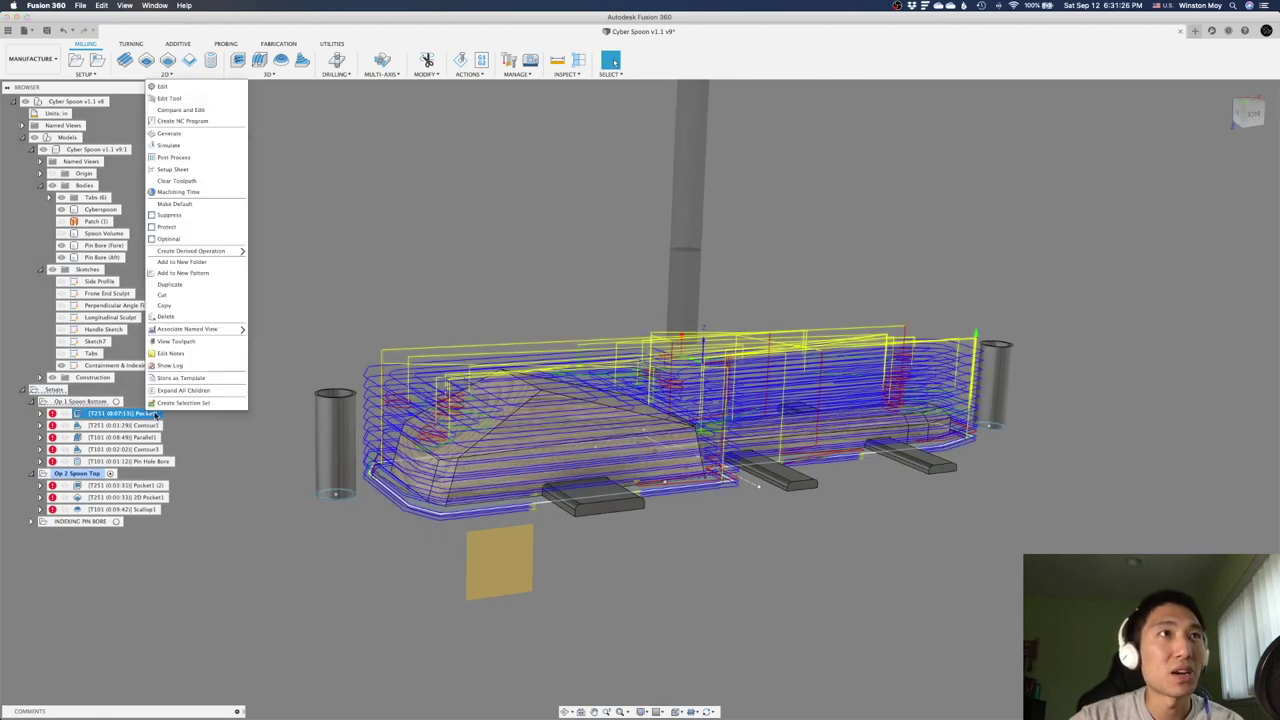
{"action": "left_click", "coordinate": [160, 86]}
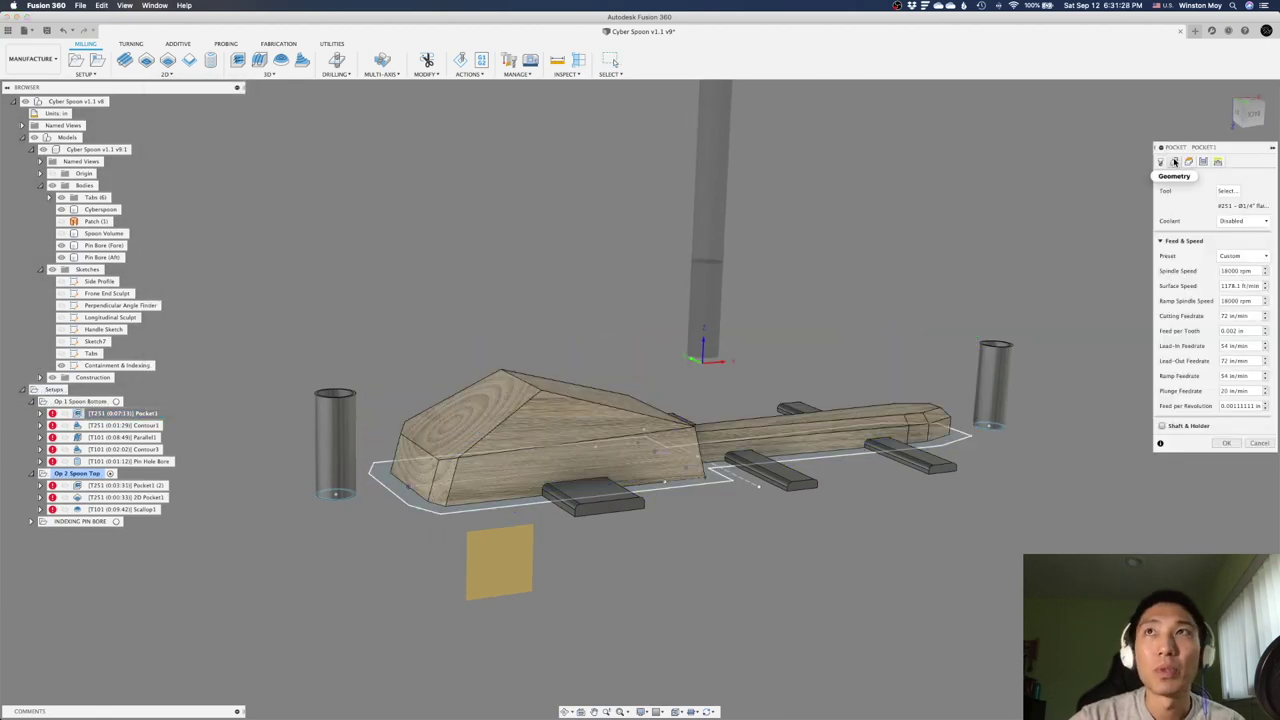
{"action": "left_click", "coordinate": [1263, 444]}
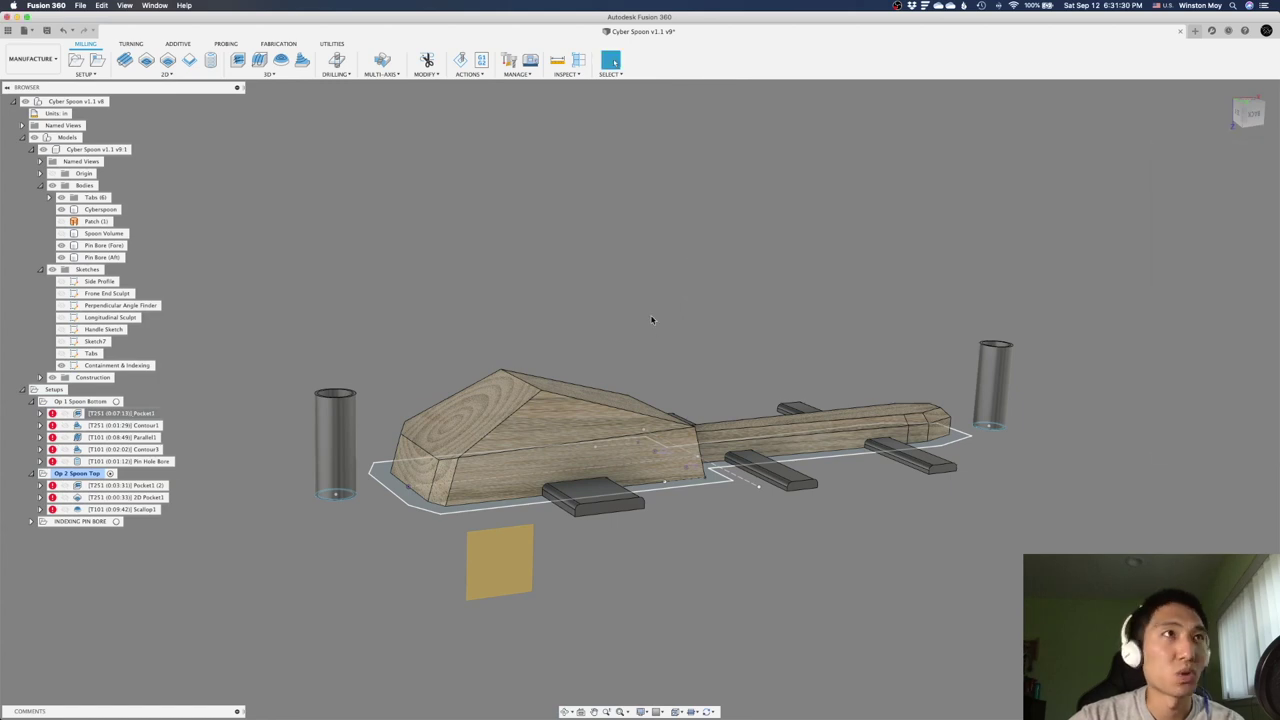
Check which body the Op 1 Spoon Bottom setup uses as its model, and leave the setup unchanged.
{"action": "left_click", "coordinate": [78, 401]}
{"action": "right_click", "coordinate": [78, 401]}
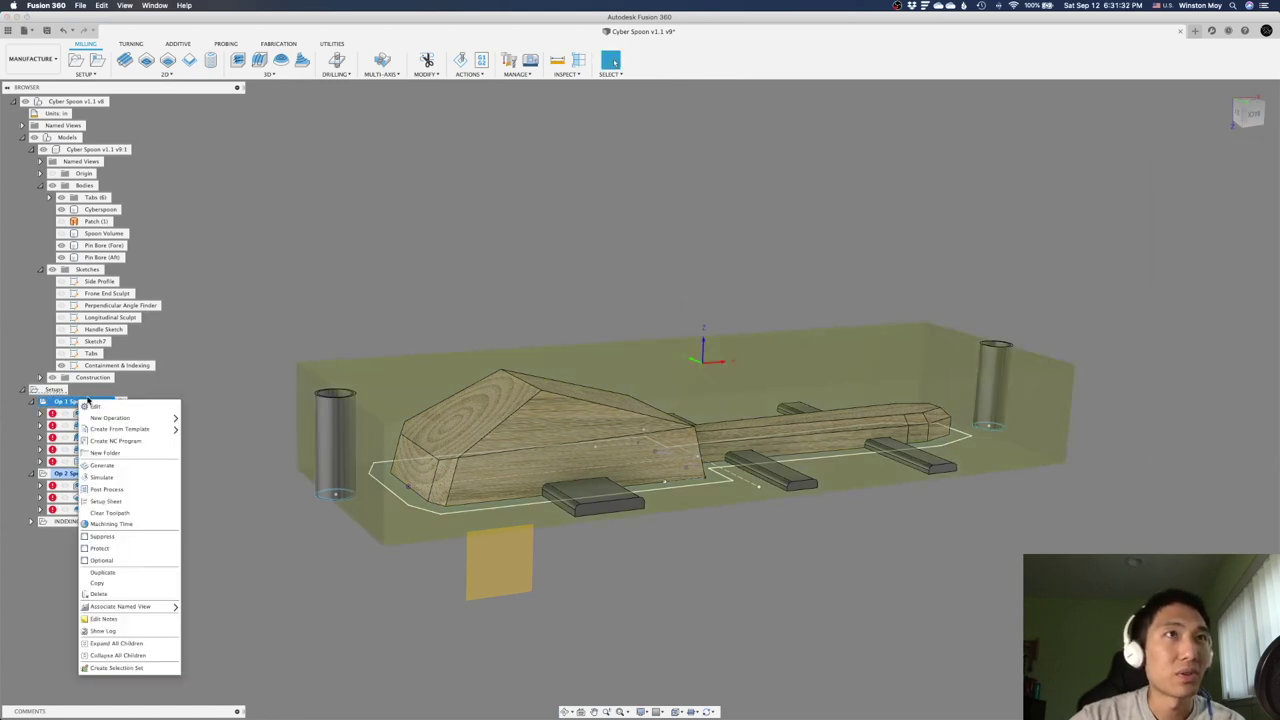
{"action": "left_click", "coordinate": [455, 400]}
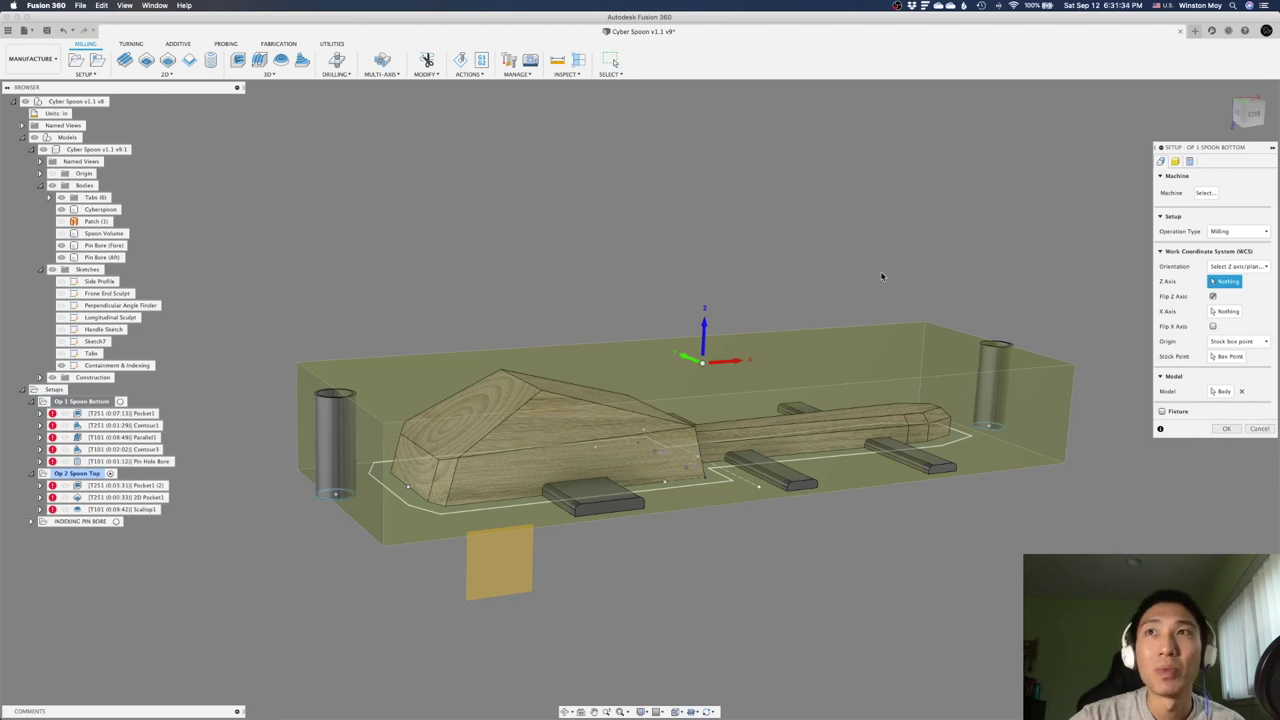
{"action": "left_click", "coordinate": [1226, 392]}
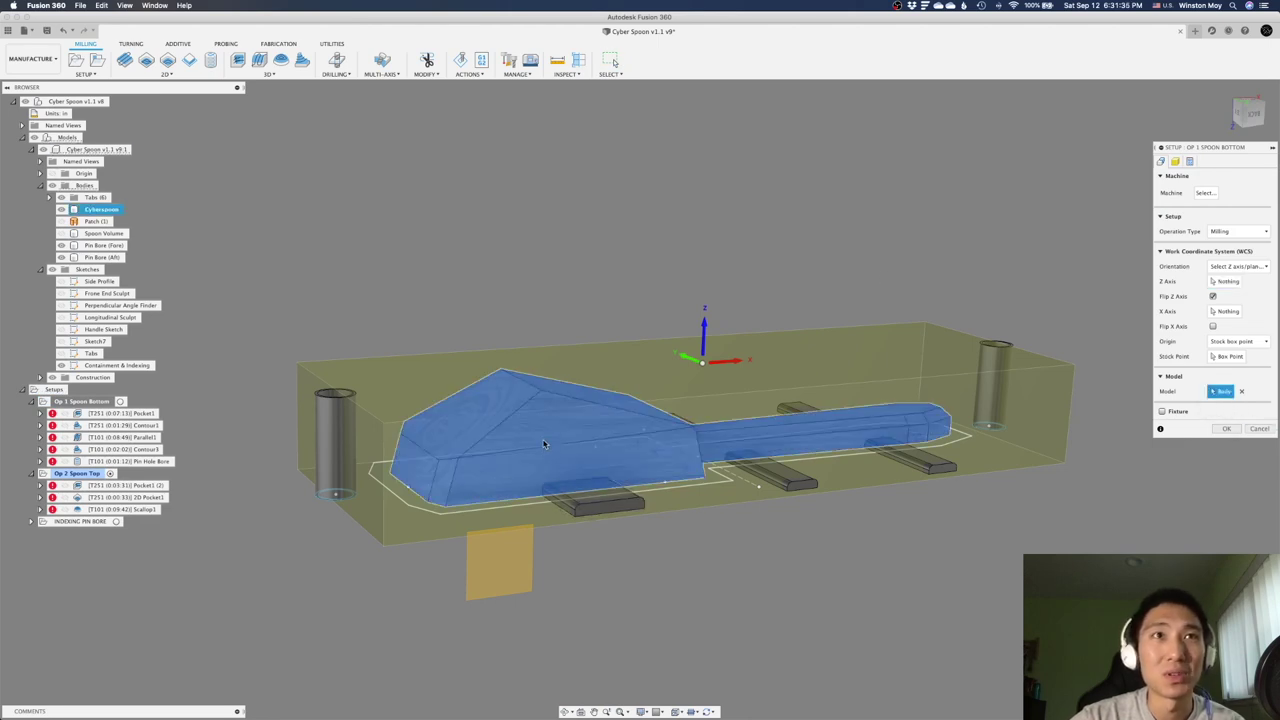
{"action": "middle_click_drag", "start_coordinate": [706, 514], "coordinate": [740, 530], "text": "shift"}
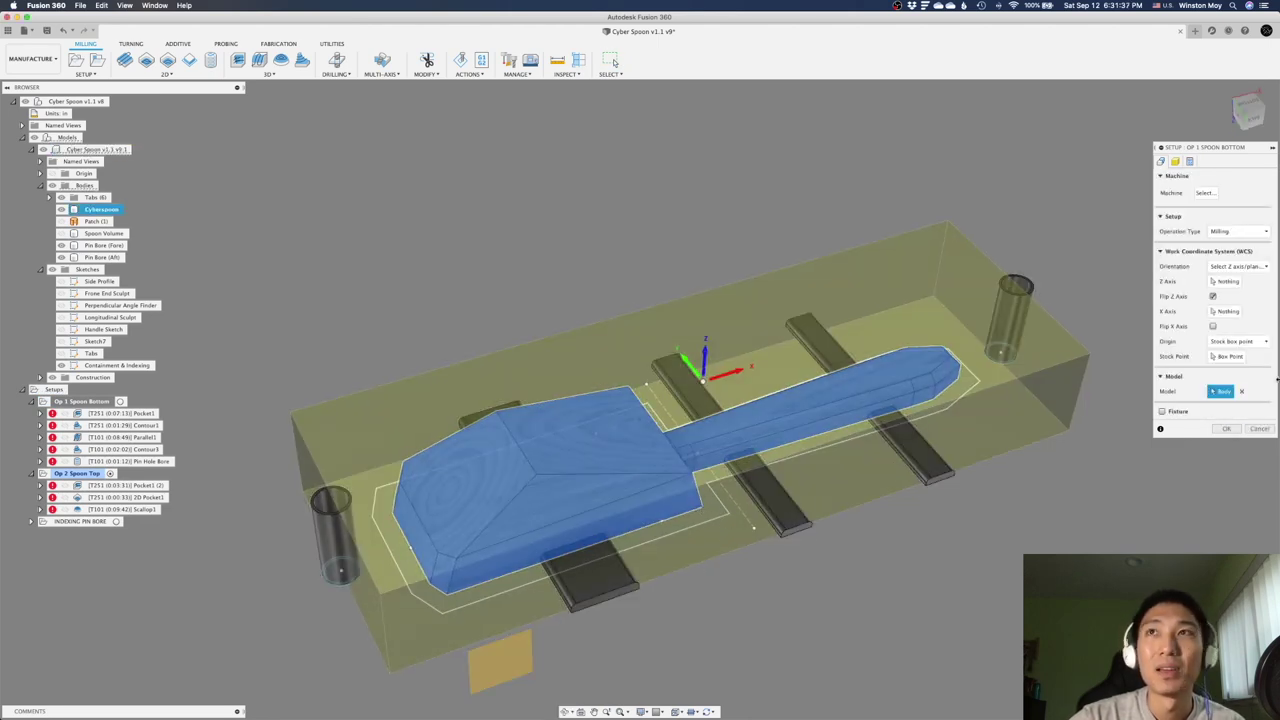
{"action": "left_click", "coordinate": [1259, 429]}
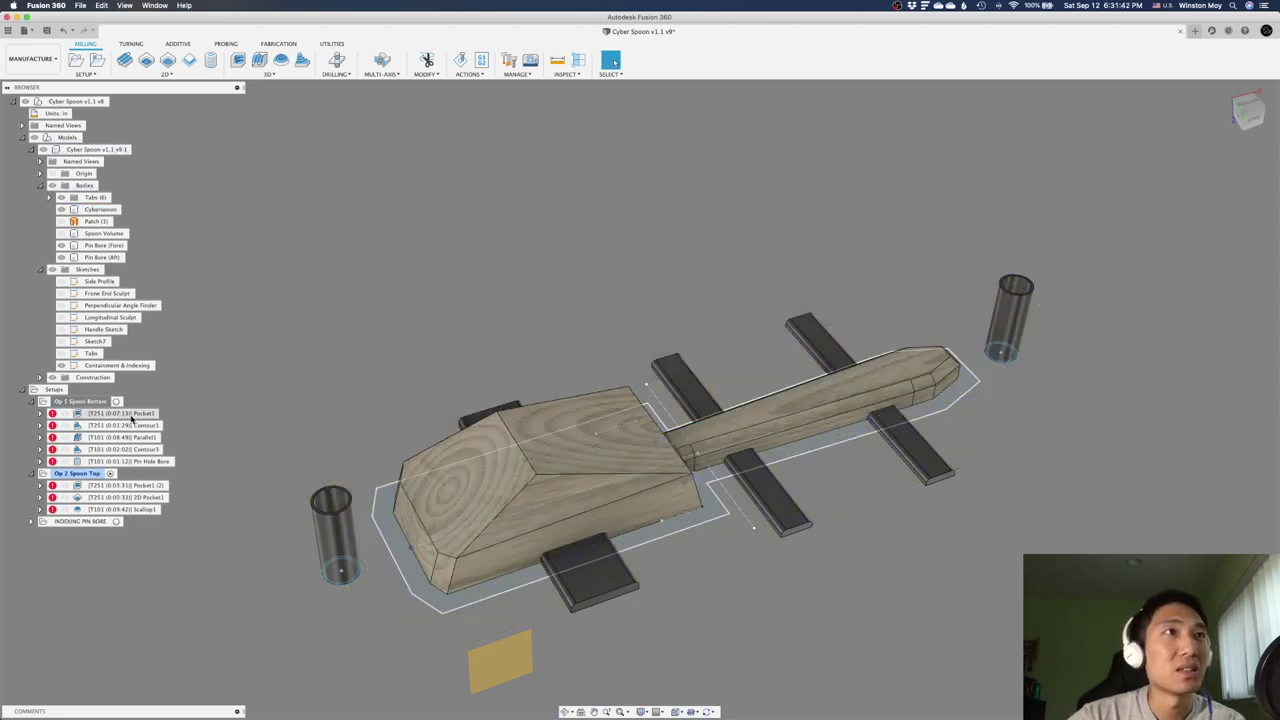
Open the geometry settings of Pocket1 and examine its machining boundary chain and model surfaces selection.
{"action": "double_click", "coordinate": [122, 413]}
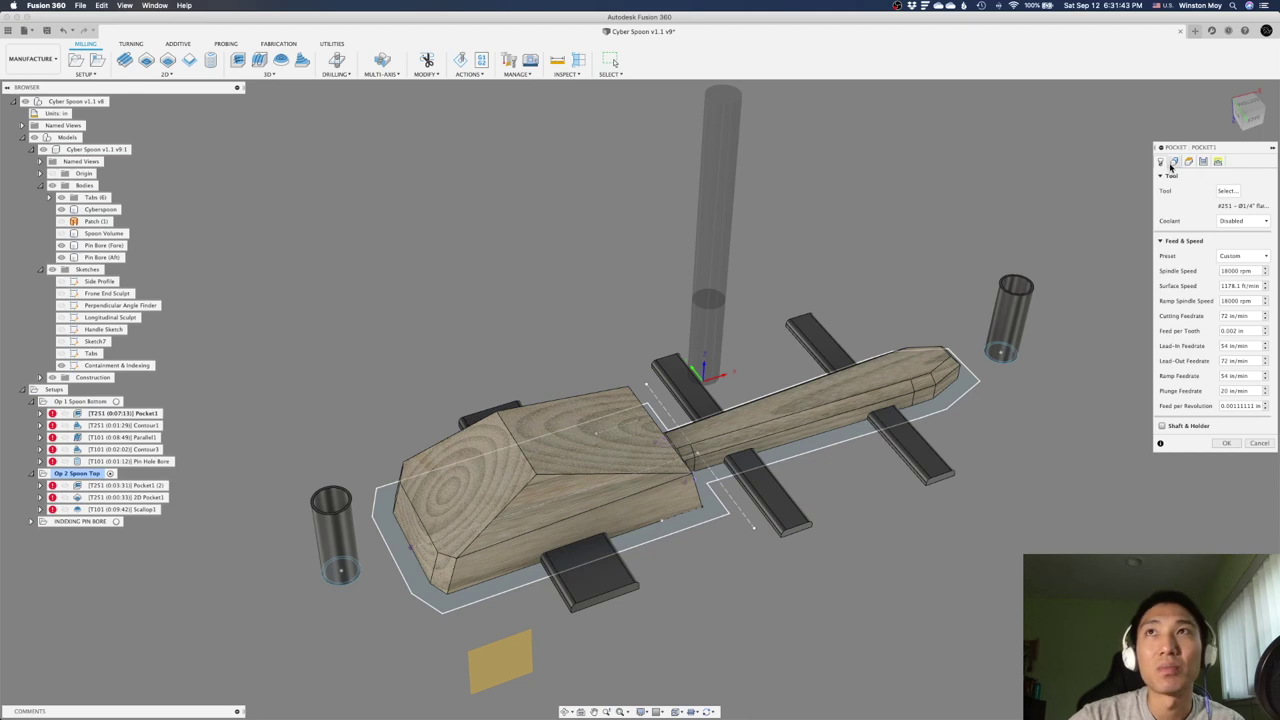
{"action": "left_click", "coordinate": [1173, 162]}
{"action": "mouse_move", "coordinate": [563, 401]}
{"action": "middle_mouse_down", "text": "shift"}
{"action": "mouse_move", "coordinate": [566, 362]}
{"action": "mouse_move", "coordinate": [572, 379]}
{"action": "middle_mouse_up", "text": "shift"}
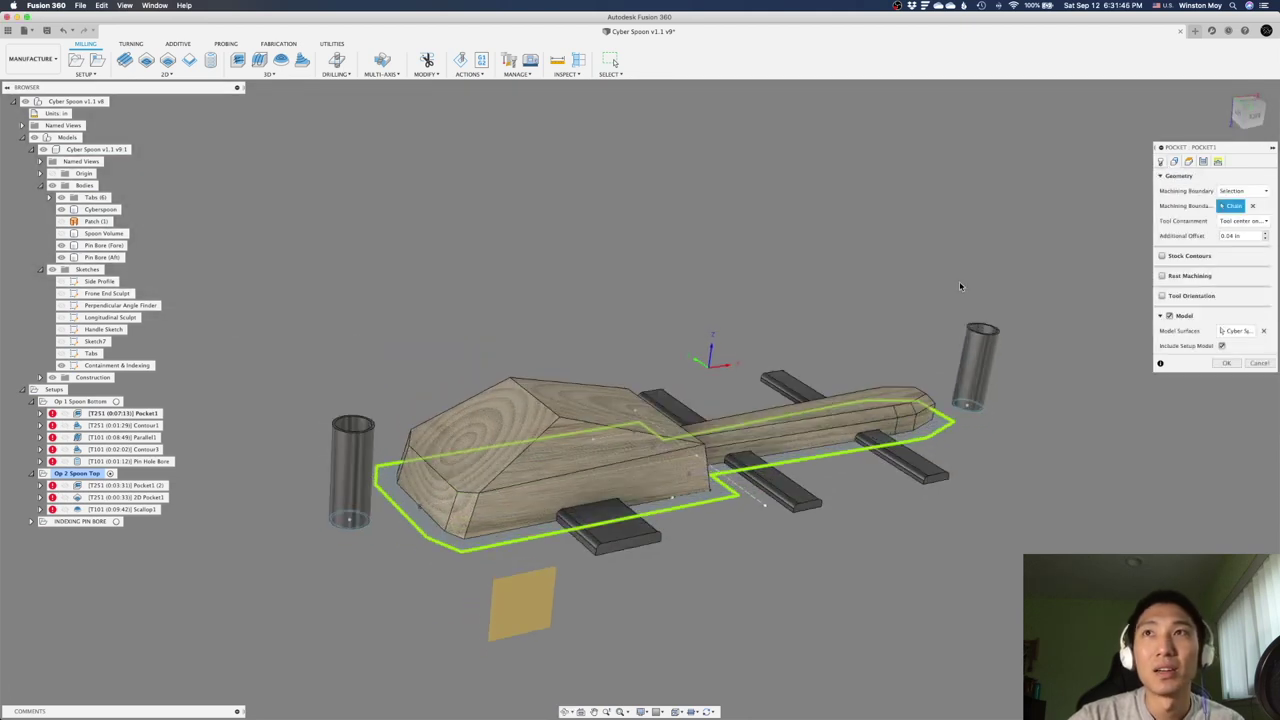
{"action": "middle_click_drag", "start_coordinate": [1153, 332], "coordinate": [1109, 376], "text": "shift"}
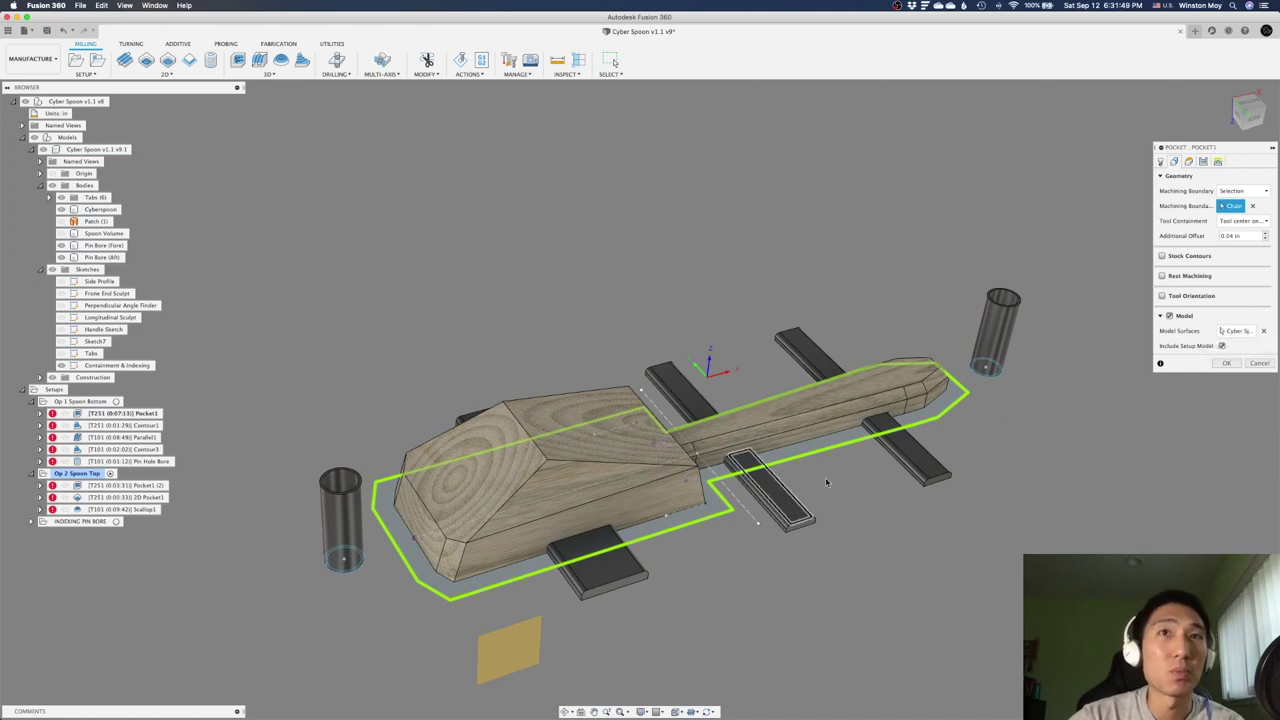
{"action": "left_click", "coordinate": [1230, 332]}
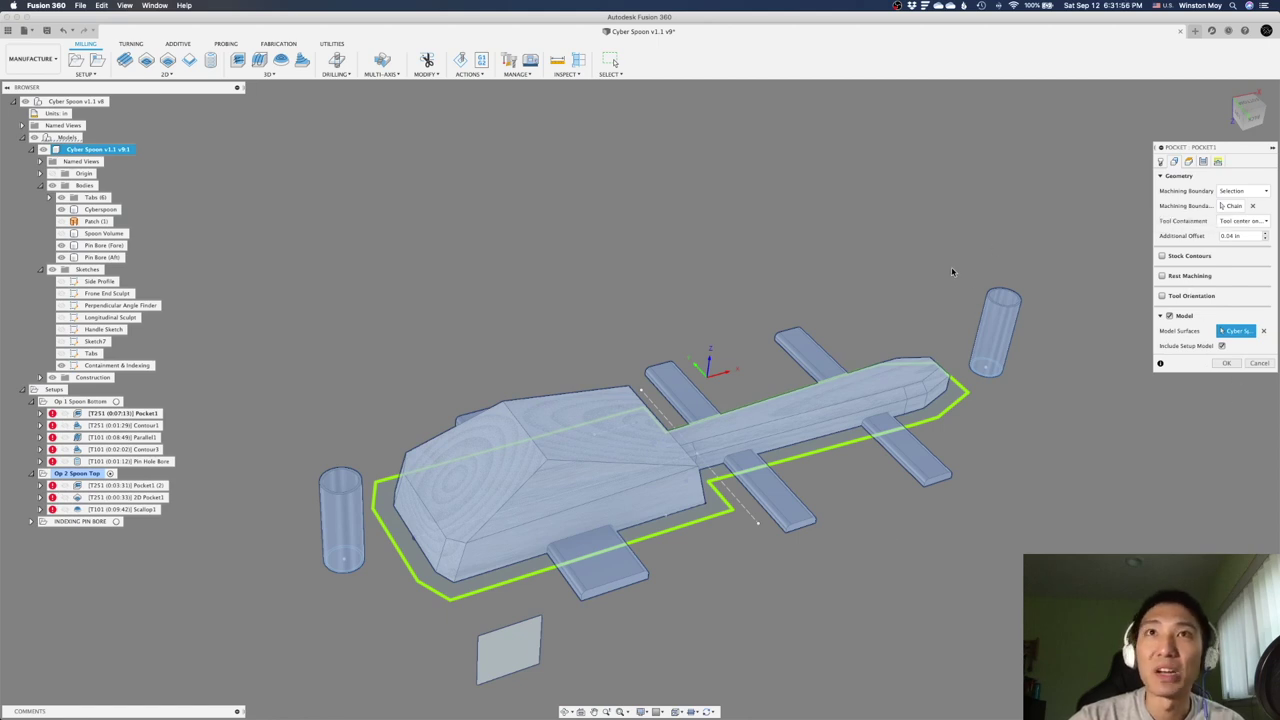
{"action": "middle_click_drag", "start_coordinate": [952, 271], "coordinate": [953, 263], "text": "shift"}
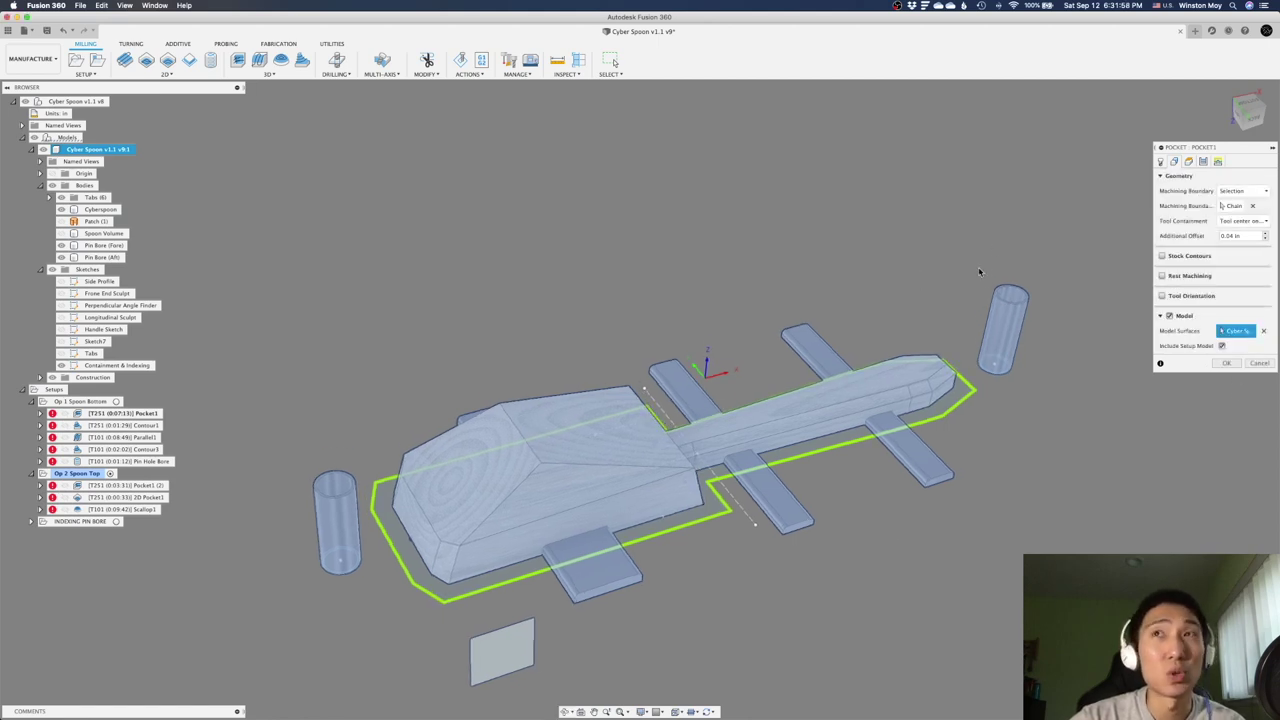
Set Pocket1's machining boundary to Silhouette, regenerate the toolpath and inspect it over the spoon, tabs and pin bores.
{"action": "left_click", "coordinate": [1246, 191]}
{"action": "left_click", "coordinate": [1245, 228]}
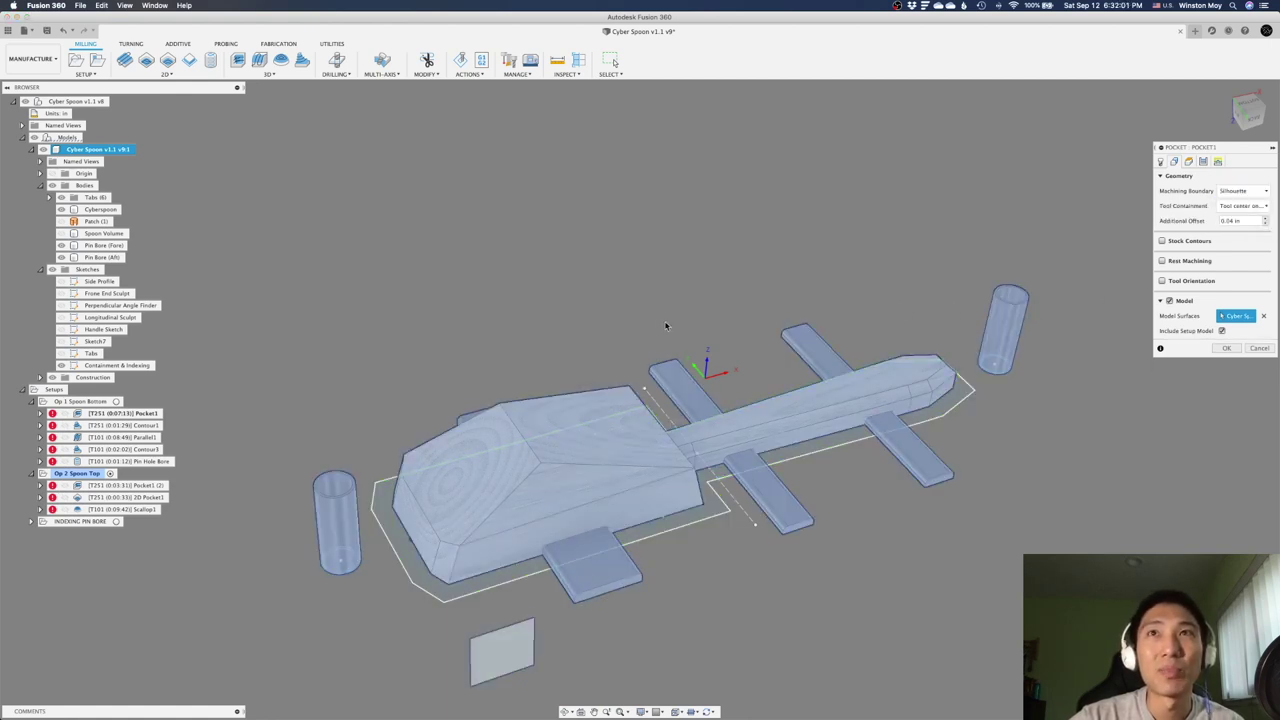
{"action": "middle_click_drag", "start_coordinate": [666, 325], "coordinate": [663, 343], "text": "shift"}
{"action": "left_click", "coordinate": [1226, 348]}
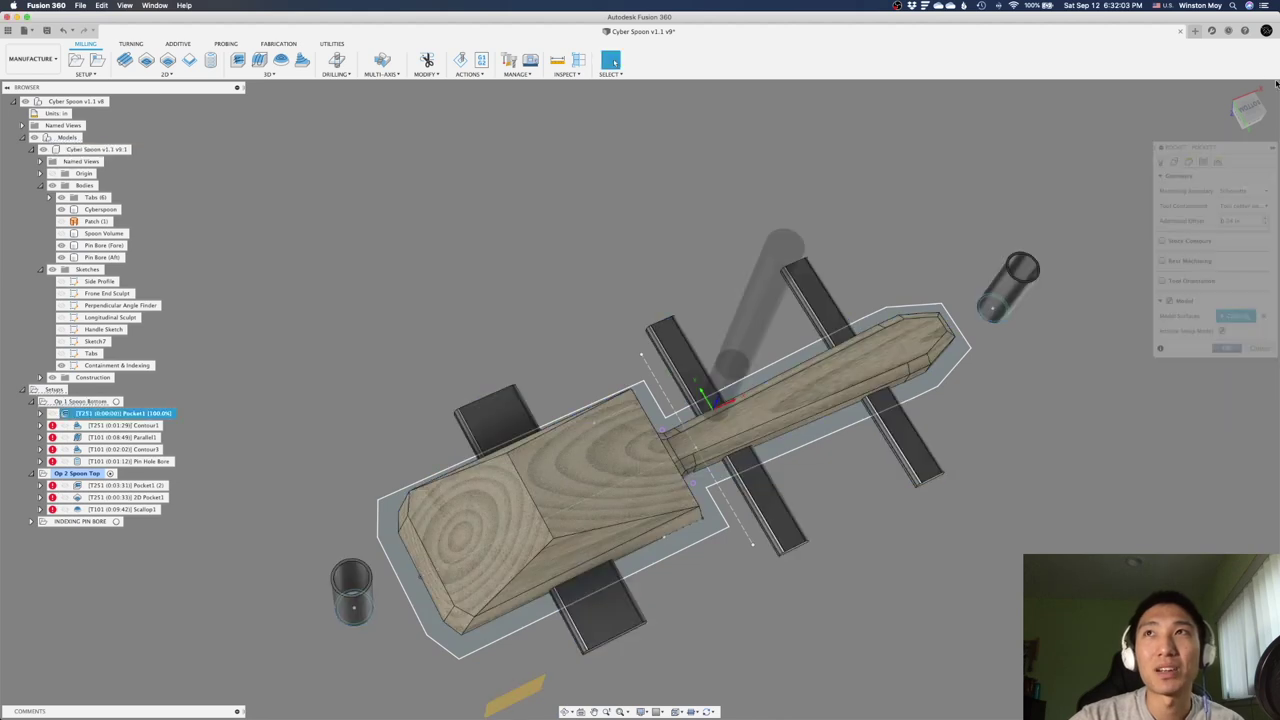
{"action": "left_click", "coordinate": [1248, 108]}
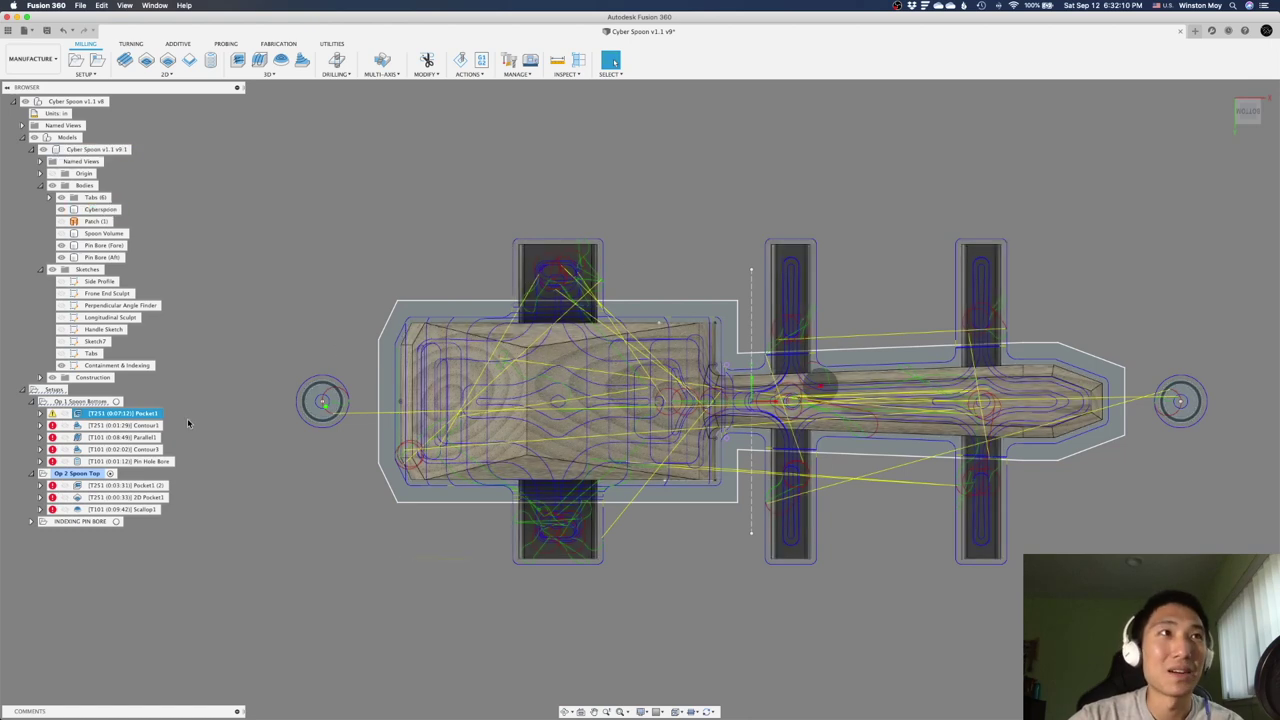
Set Pocket1's machining boundary to Selection using the containment sketch outline around the spoon, regenerate the toolpath and inspect it.
{"action": "left_click", "coordinate": [152, 414]}
{"action": "double_click", "coordinate": [150, 414]}
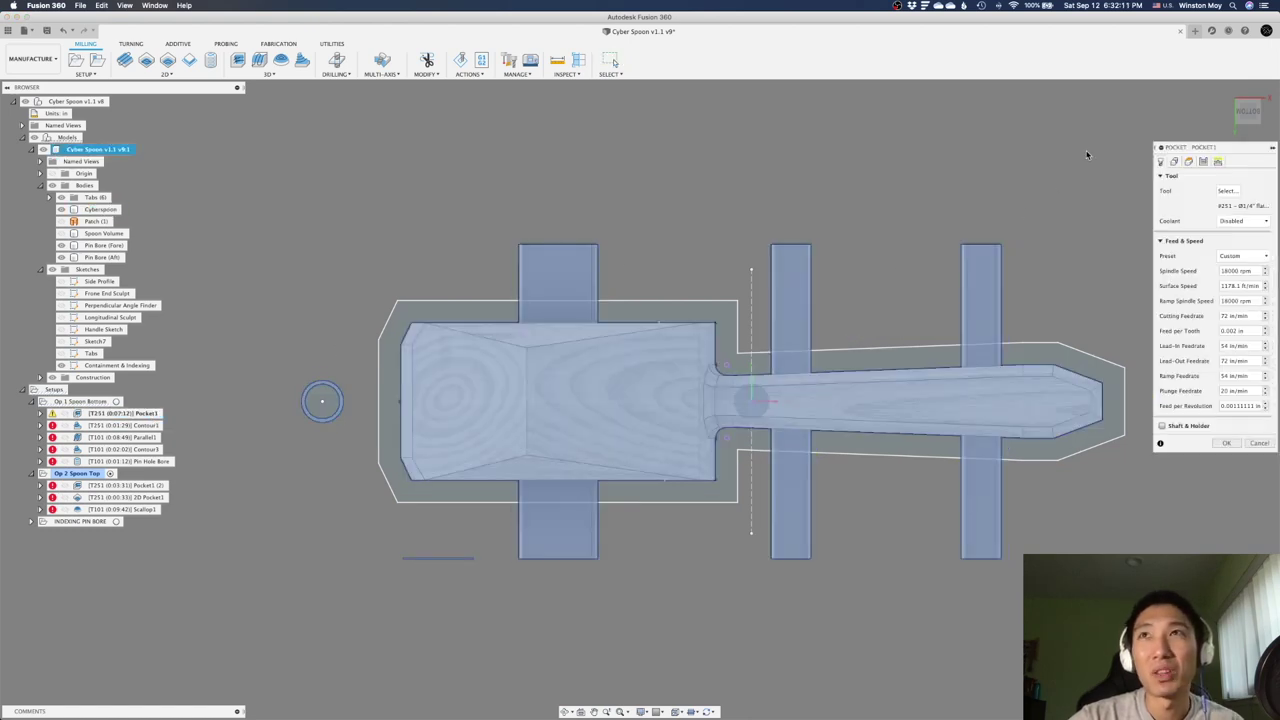
{"action": "left_click", "coordinate": [1174, 161]}
{"action": "left_click", "coordinate": [1242, 190]}
{"action": "left_click", "coordinate": [1240, 230]}
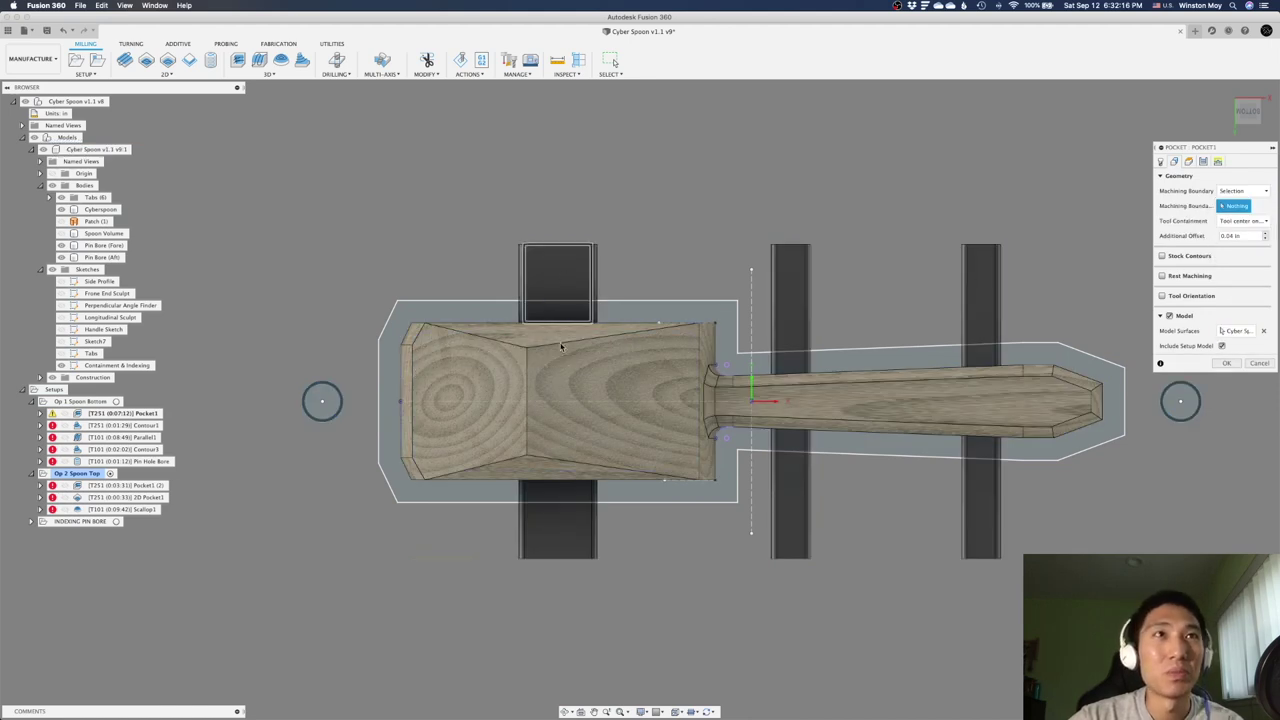
{"action": "left_click", "coordinate": [711, 303]}
{"action": "middle_click_drag", "start_coordinate": [575, 258], "coordinate": [578, 208], "text": "shift"}
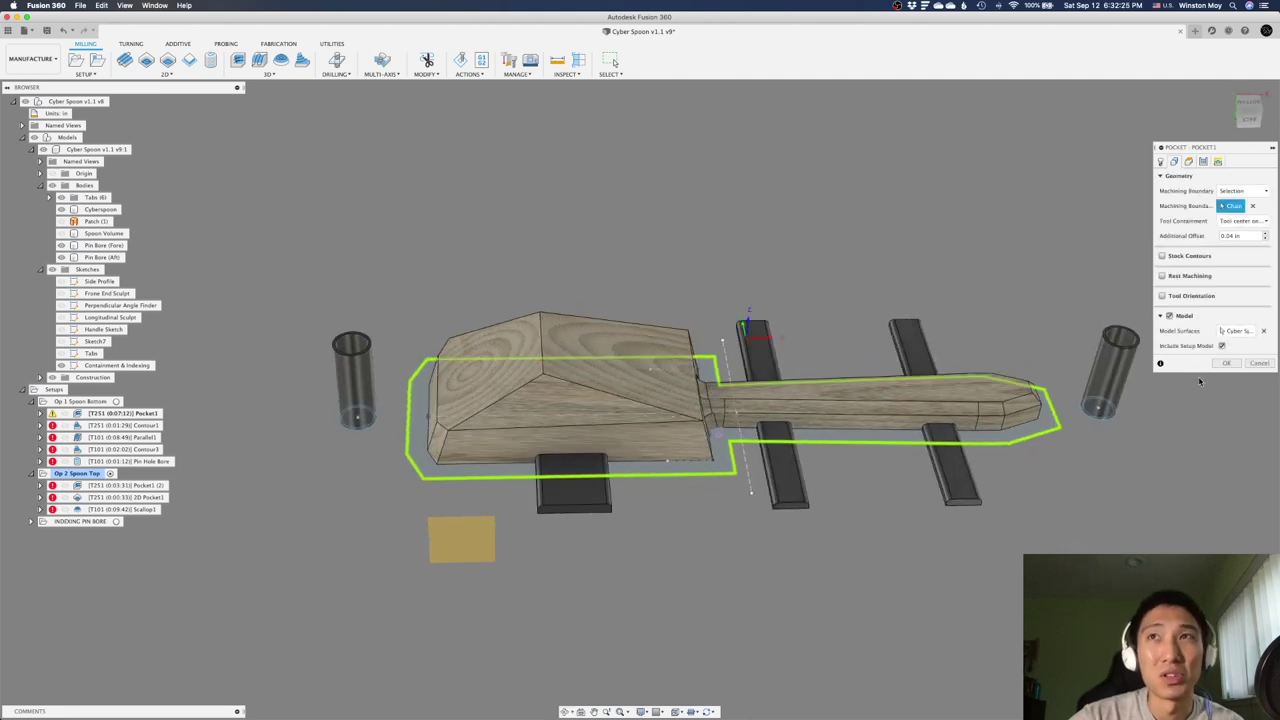
{"action": "middle_click_drag", "start_coordinate": [623, 487], "coordinate": [550, 532], "text": "shift"}
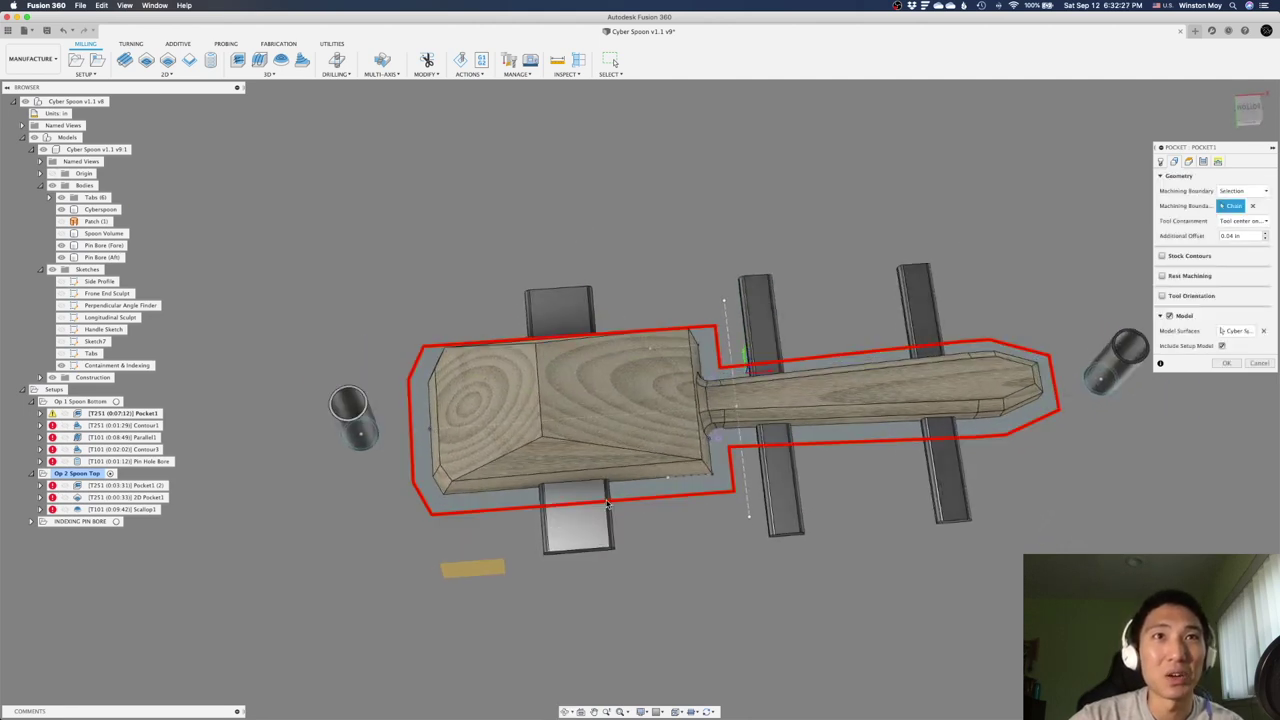
{"action": "left_click", "coordinate": [1226, 364]}
{"action": "mouse_move", "coordinate": [517, 426]}
{"action": "middle_mouse_down", "text": "shift"}
{"action": "mouse_move", "coordinate": [514, 443]}
{"action": "mouse_move", "coordinate": [522, 432]}
{"action": "middle_mouse_up", "text": "shift"}
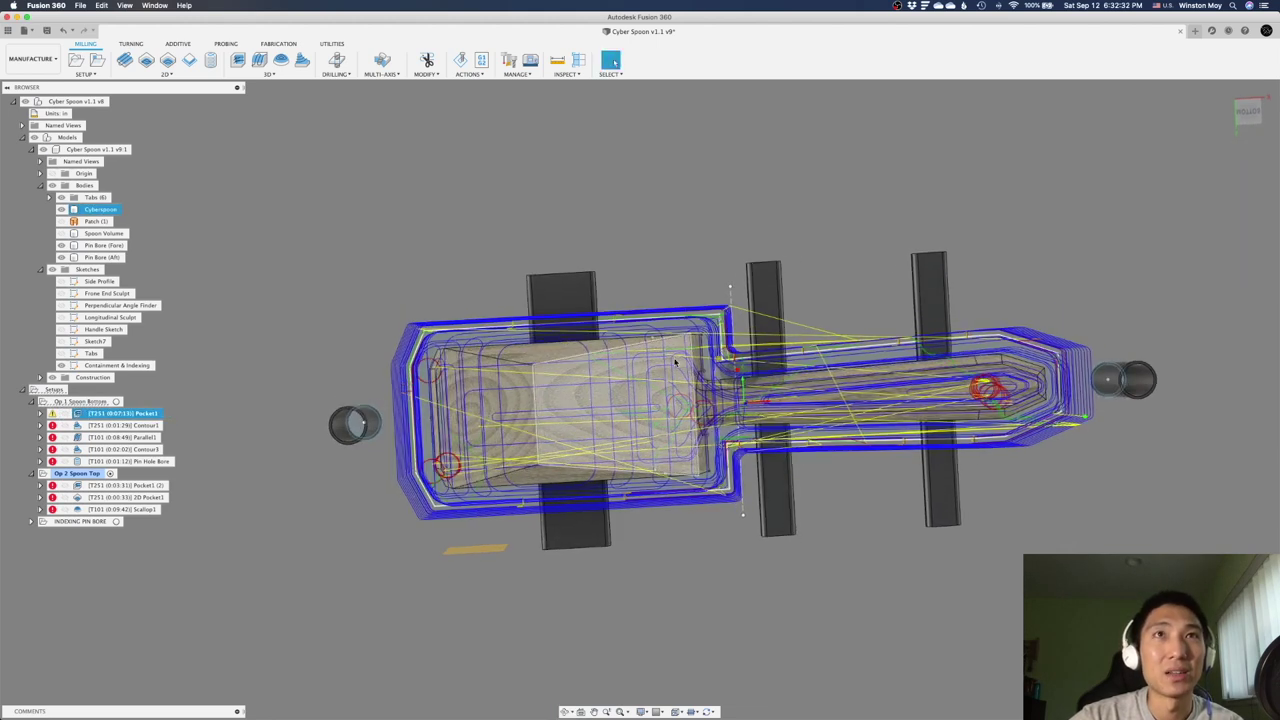
{"action": "left_click", "coordinate": [1251, 112]}
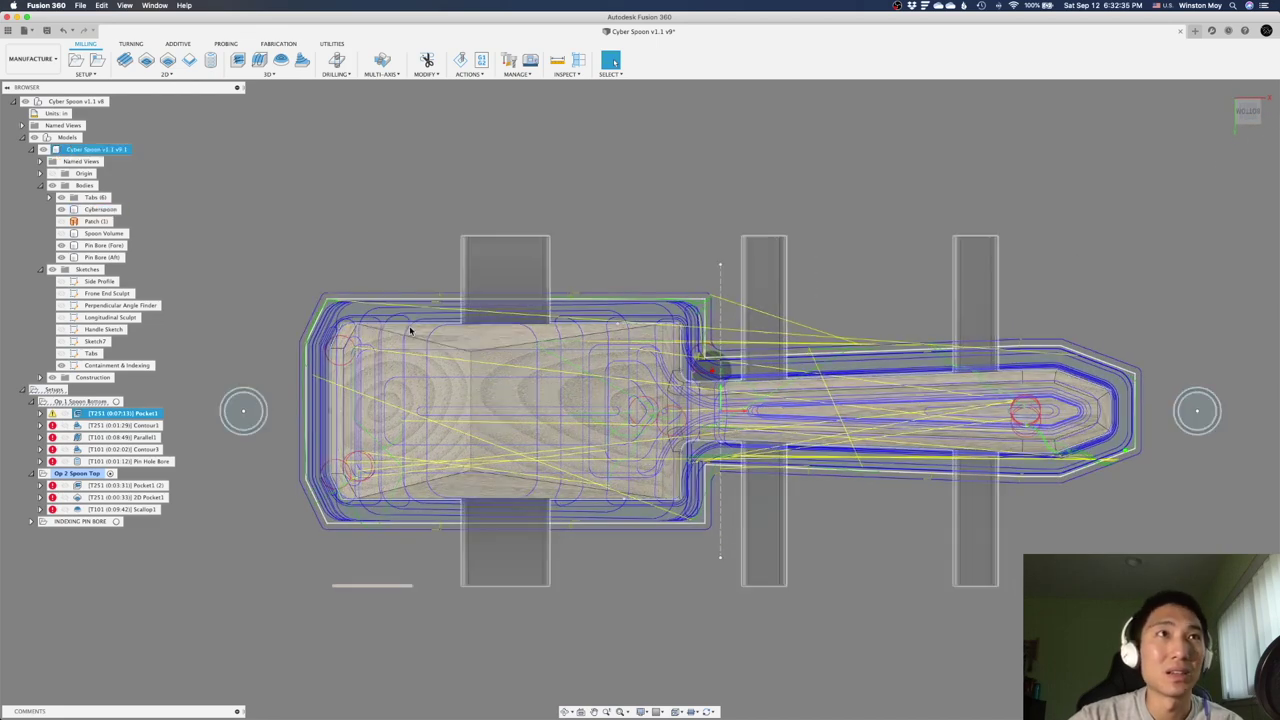
{"action": "middle_click_drag", "start_coordinate": [409, 330], "coordinate": [433, 278], "text": "shift"}
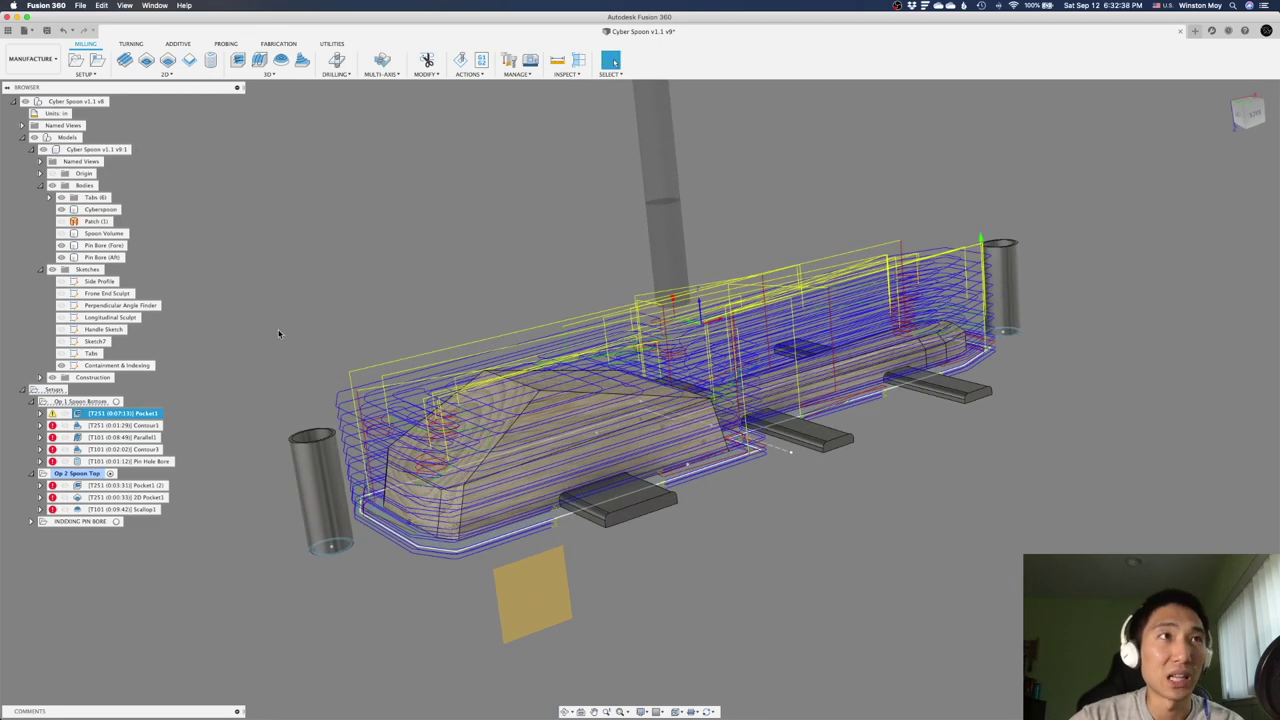
Display the Contour1 toolpath of Op 1 Spoon Bottom and examine its passes along the bowl's side wall near the tab.
{"action": "key", "text": "Down"}
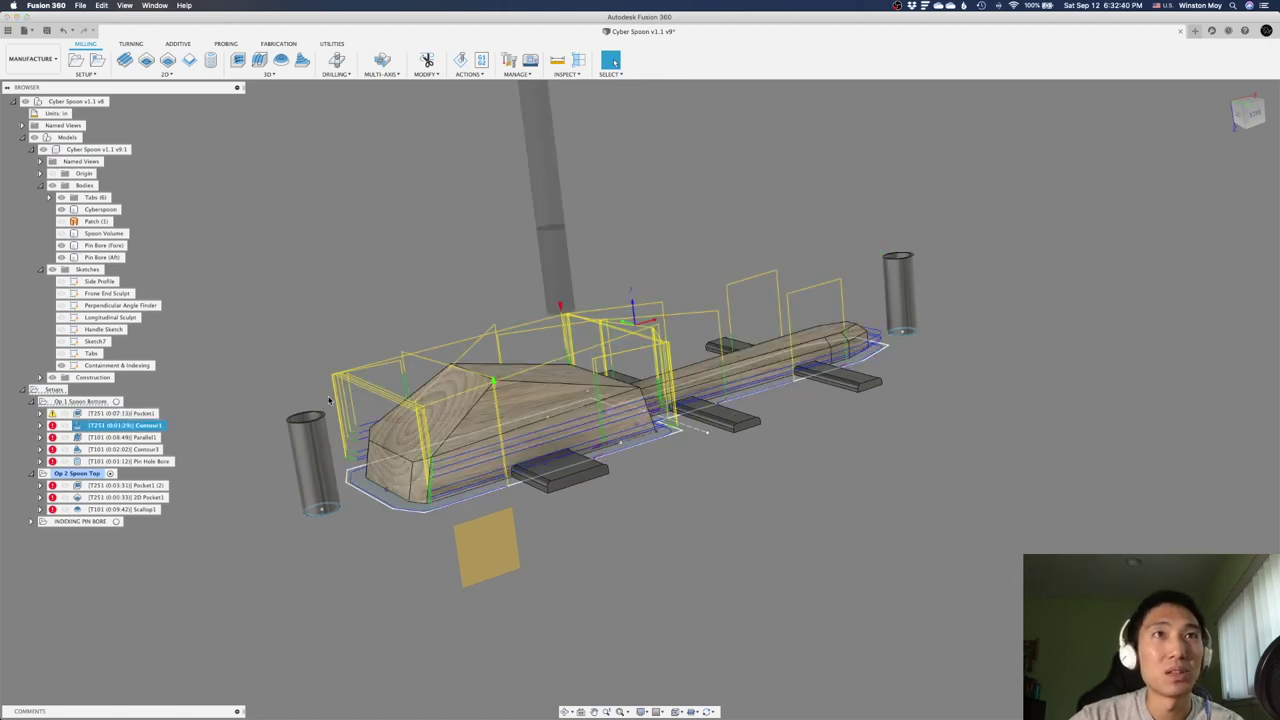
{"action": "middle_click_drag", "start_coordinate": [329, 400], "coordinate": [600, 432], "text": "shift"}
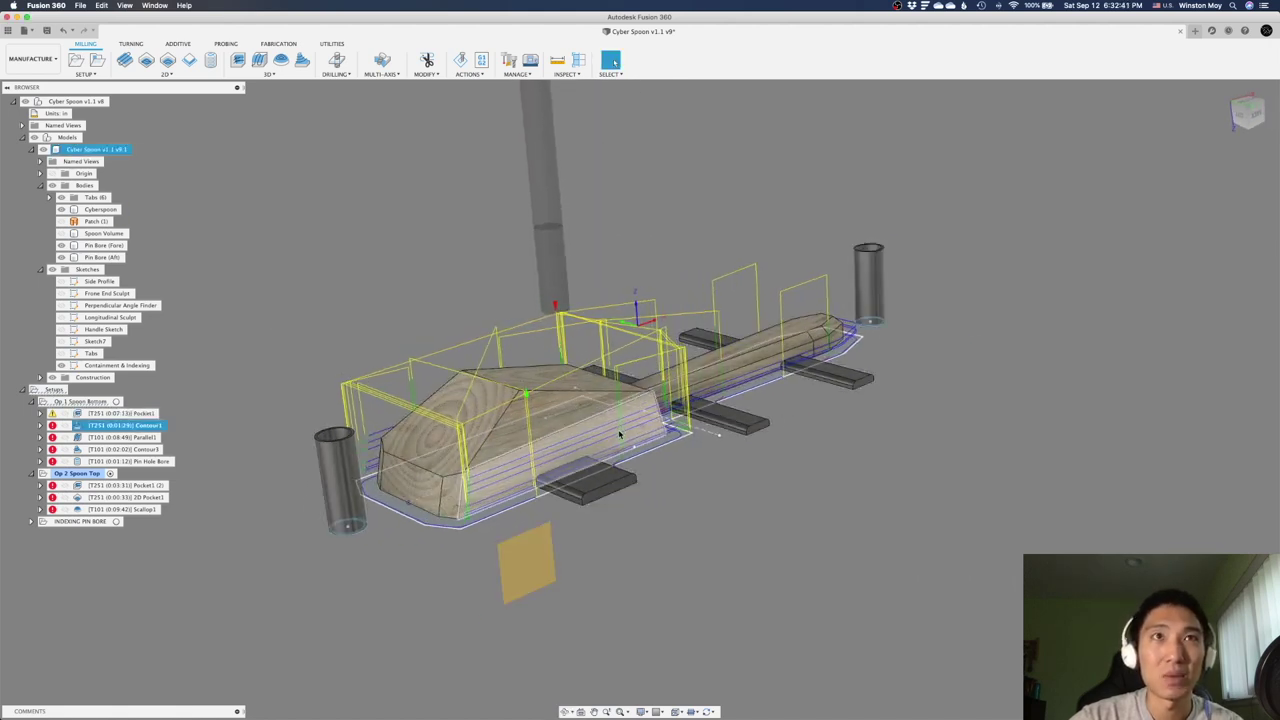
{"action": "scroll", "coordinate": [620, 433], "scroll_direction": "up", "scroll_amount": 3}
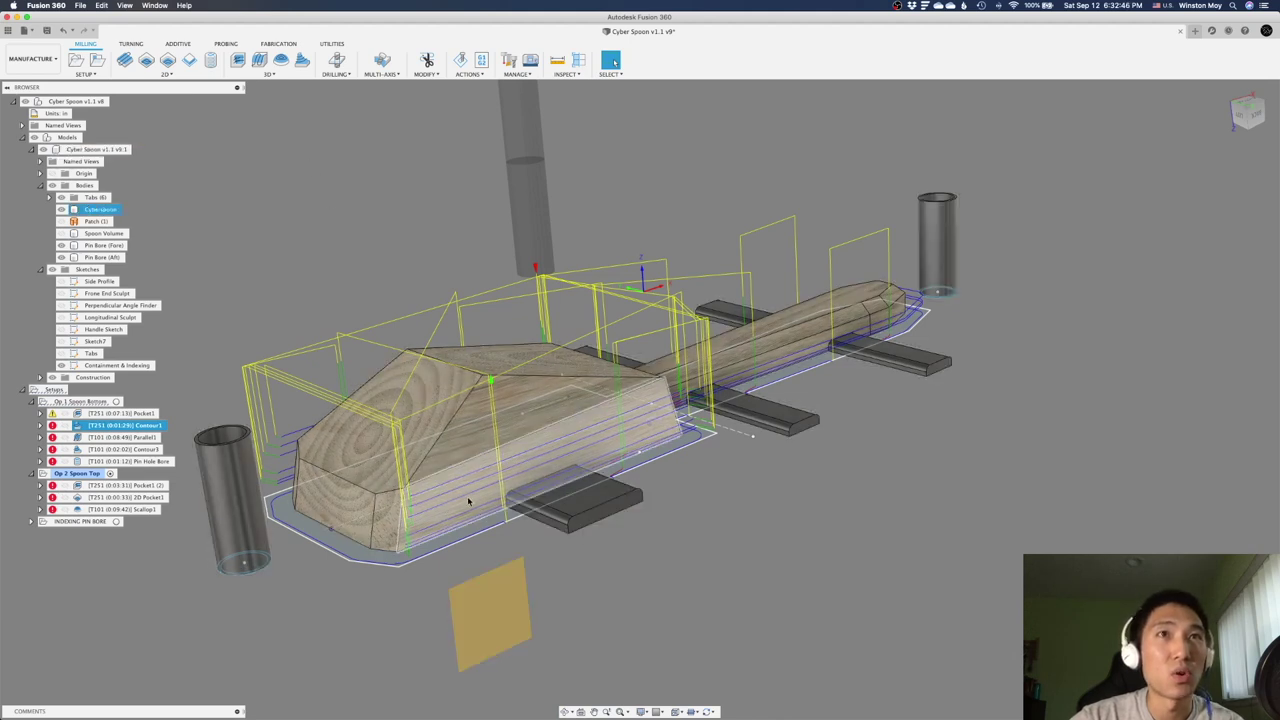
{"action": "middle_click_drag", "start_coordinate": [468, 501], "coordinate": [587, 508], "text": "shift"}
{"action": "scroll", "coordinate": [587, 508], "scroll_direction": "up", "scroll_amount": 3}
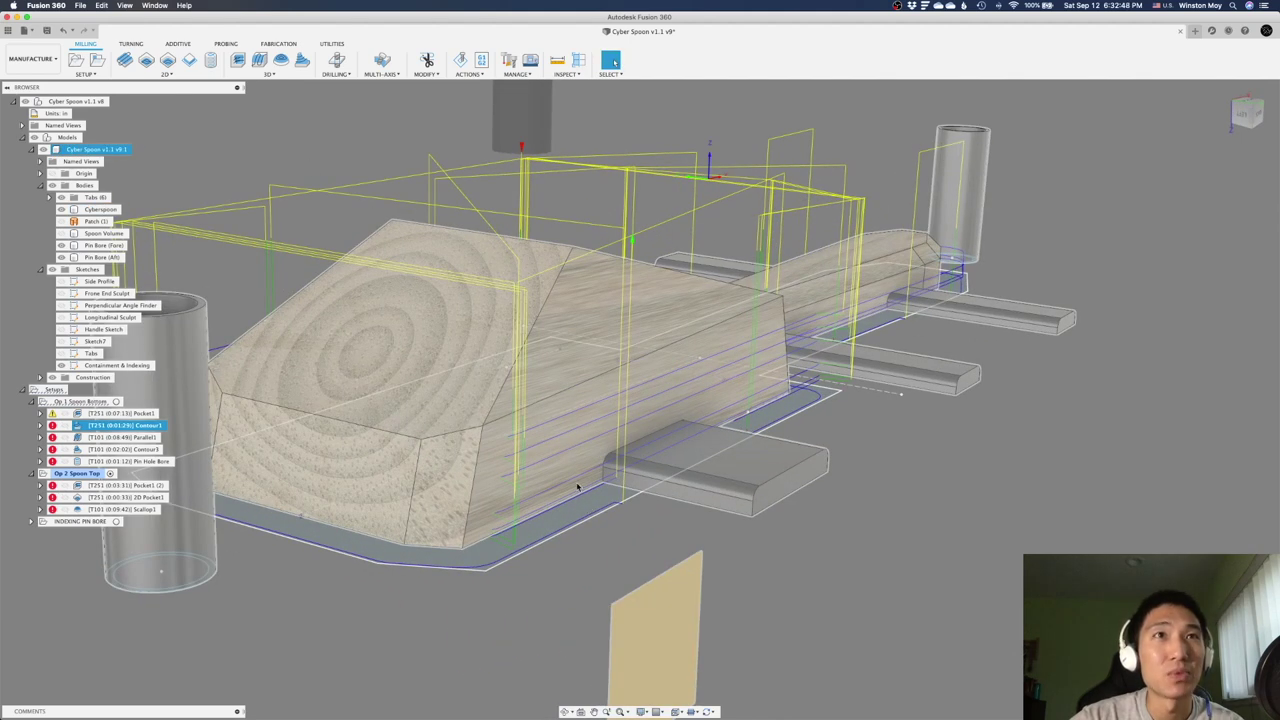
{"action": "left_click", "coordinate": [623, 536]}
{"action": "left_click", "coordinate": [500, 507]}
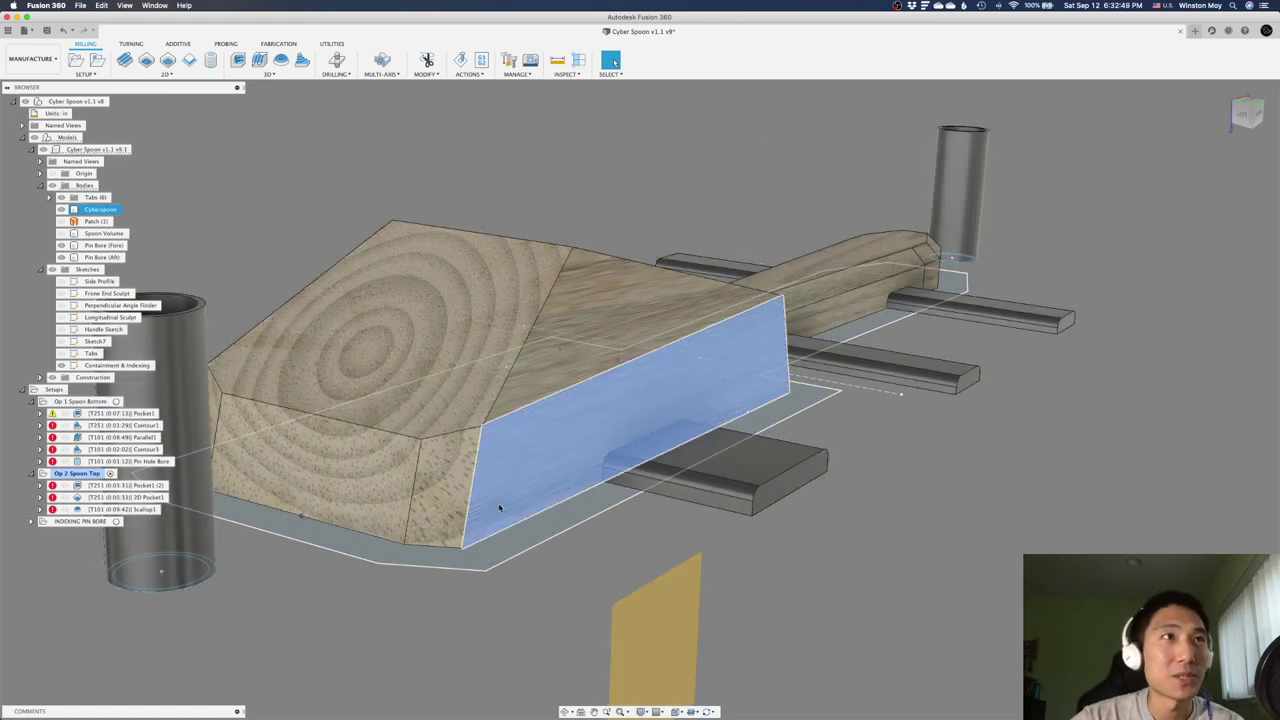
{"action": "left_click", "coordinate": [533, 463]}
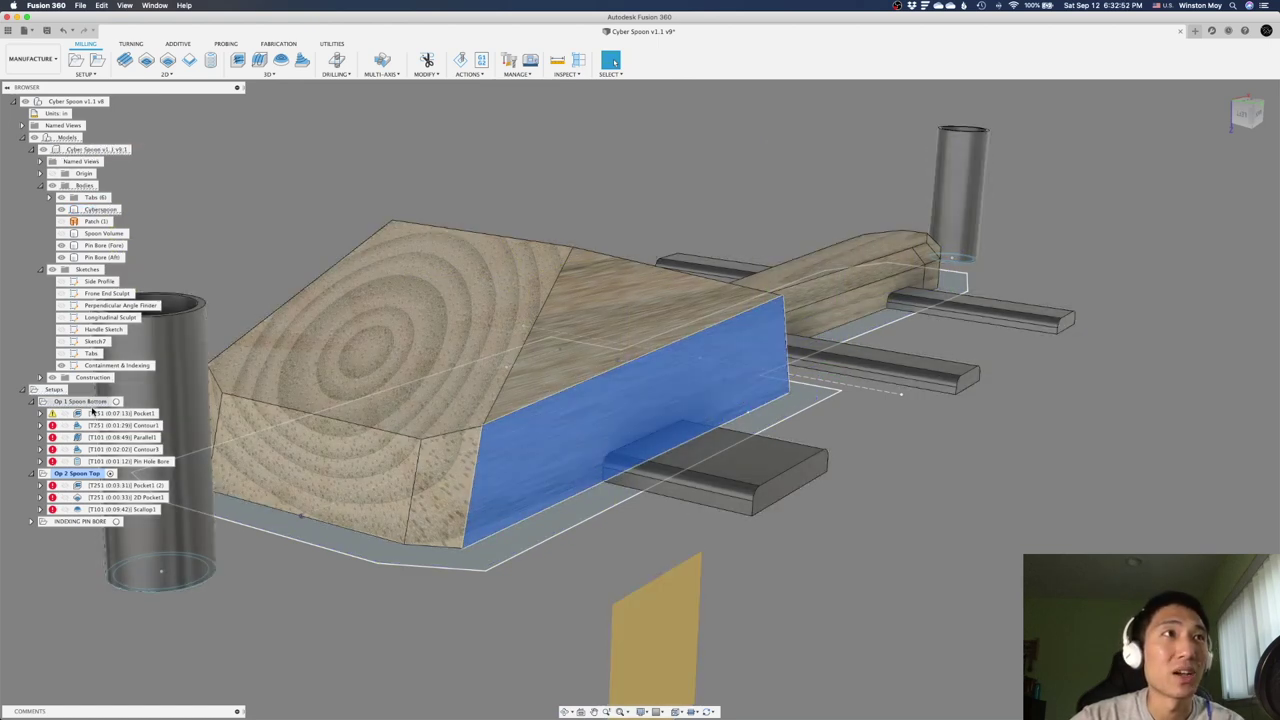
{"action": "left_click", "coordinate": [104, 428]}
{"action": "scroll", "coordinate": [797, 522], "scroll_direction": "down", "scroll_amount": 3}
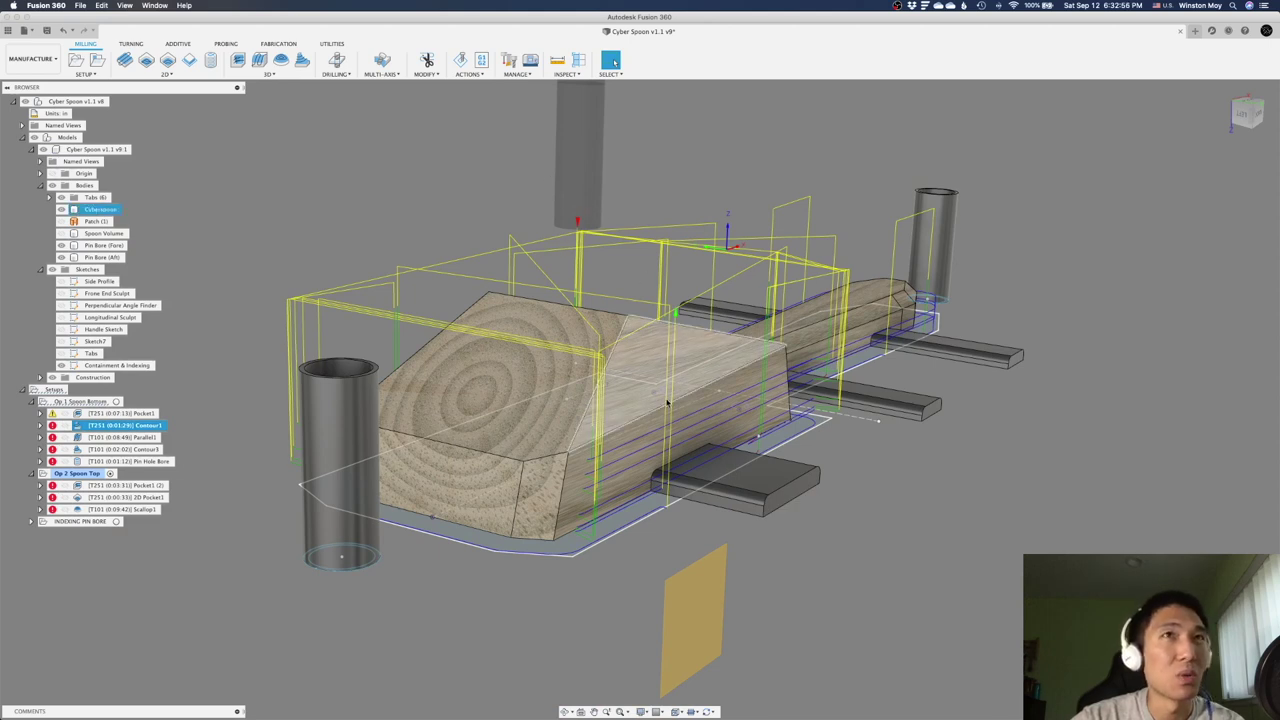
{"action": "left_click", "coordinate": [281, 293]}
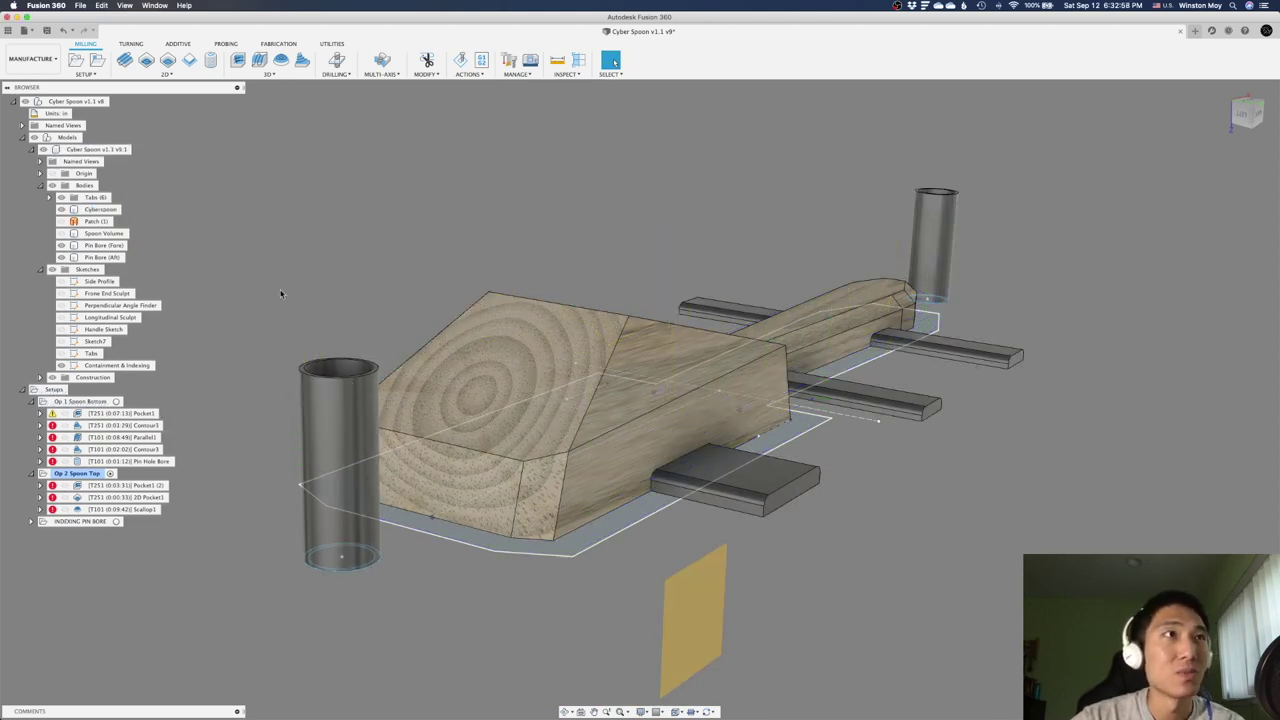
Display the Parallel1 toolpath and examine its coverage of the bowl's sloped triangular side facet.
{"action": "left_click", "coordinate": [115, 437]}
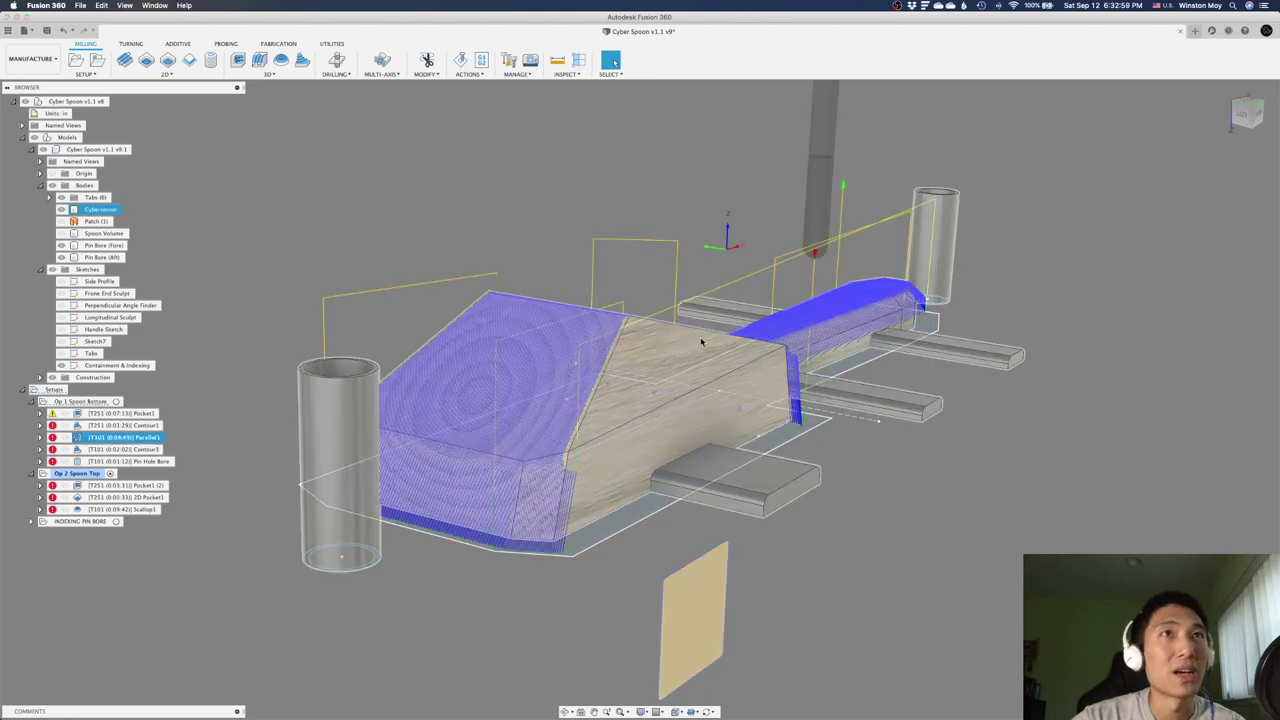
{"action": "middle_click_drag", "start_coordinate": [1123, 267], "coordinate": [950, 336], "text": "shift"}
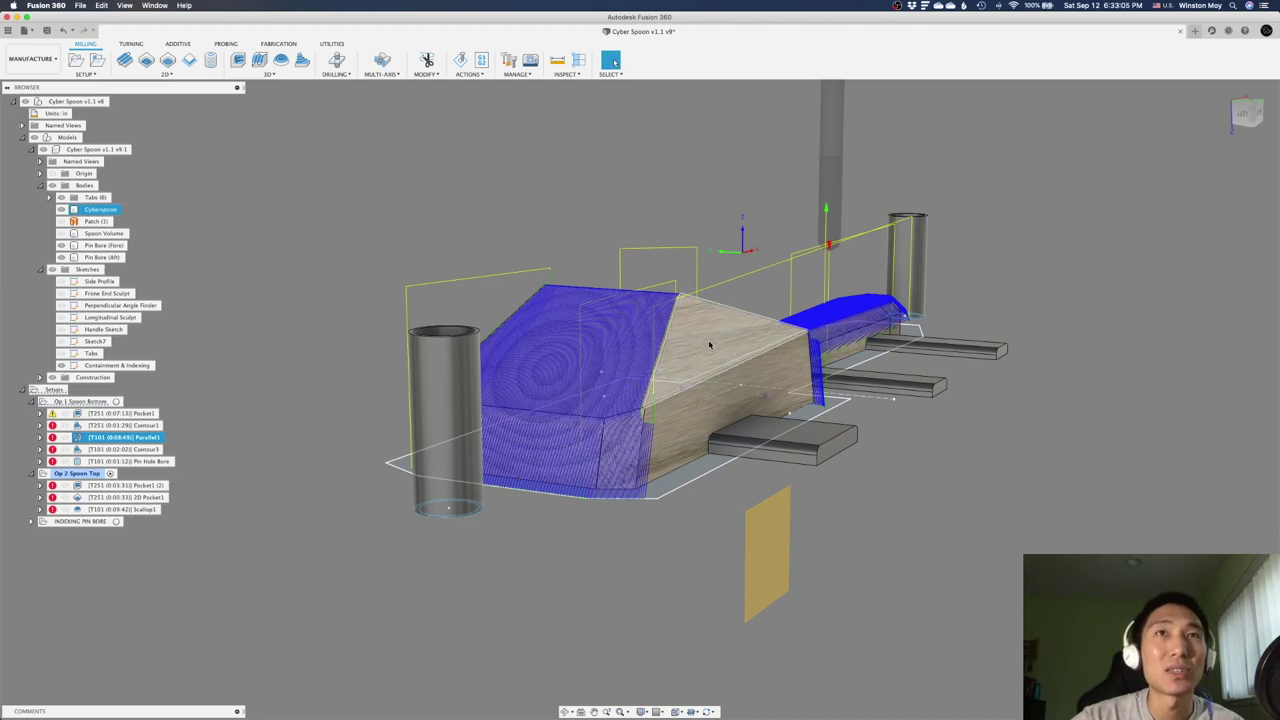
{"action": "middle_click_drag", "start_coordinate": [780, 356], "coordinate": [672, 360], "text": "shift"}
{"action": "scroll", "coordinate": [662, 362], "scroll_direction": "up", "scroll_amount": 3}
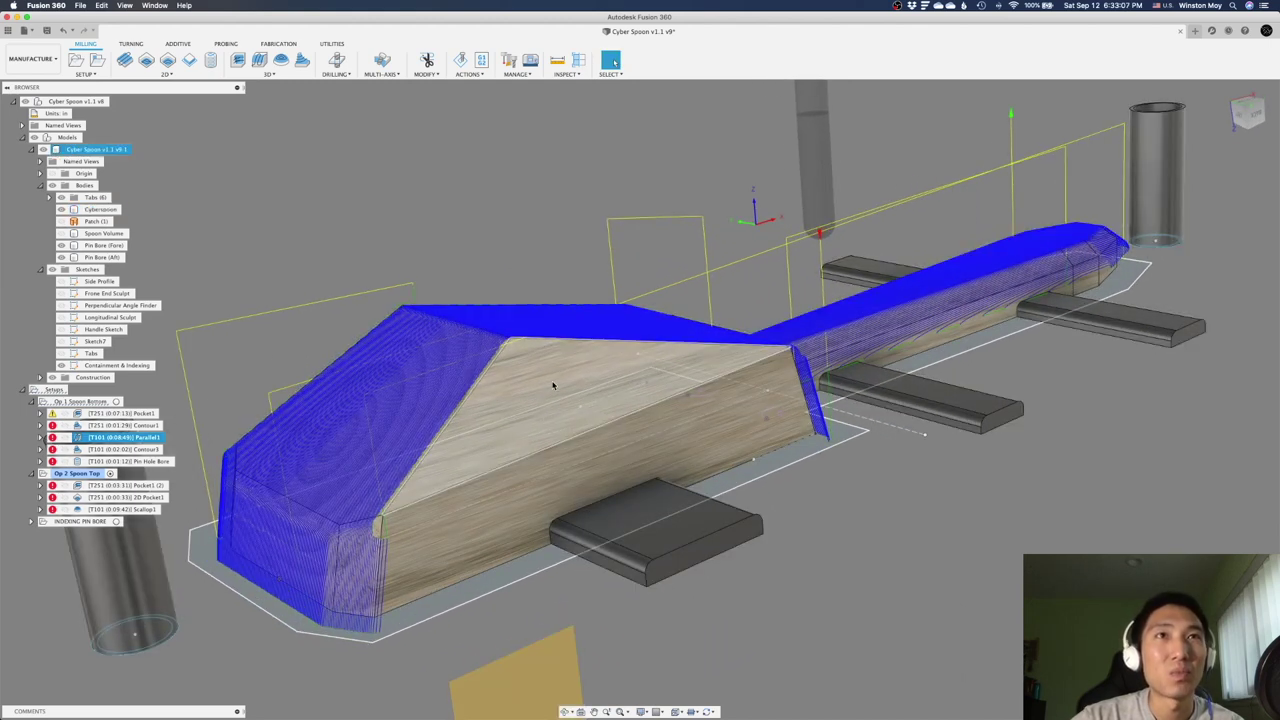
{"action": "left_click", "coordinate": [553, 385]}
{"action": "middle_click_drag", "start_coordinate": [560, 383], "coordinate": [649, 197], "text": "shift"}
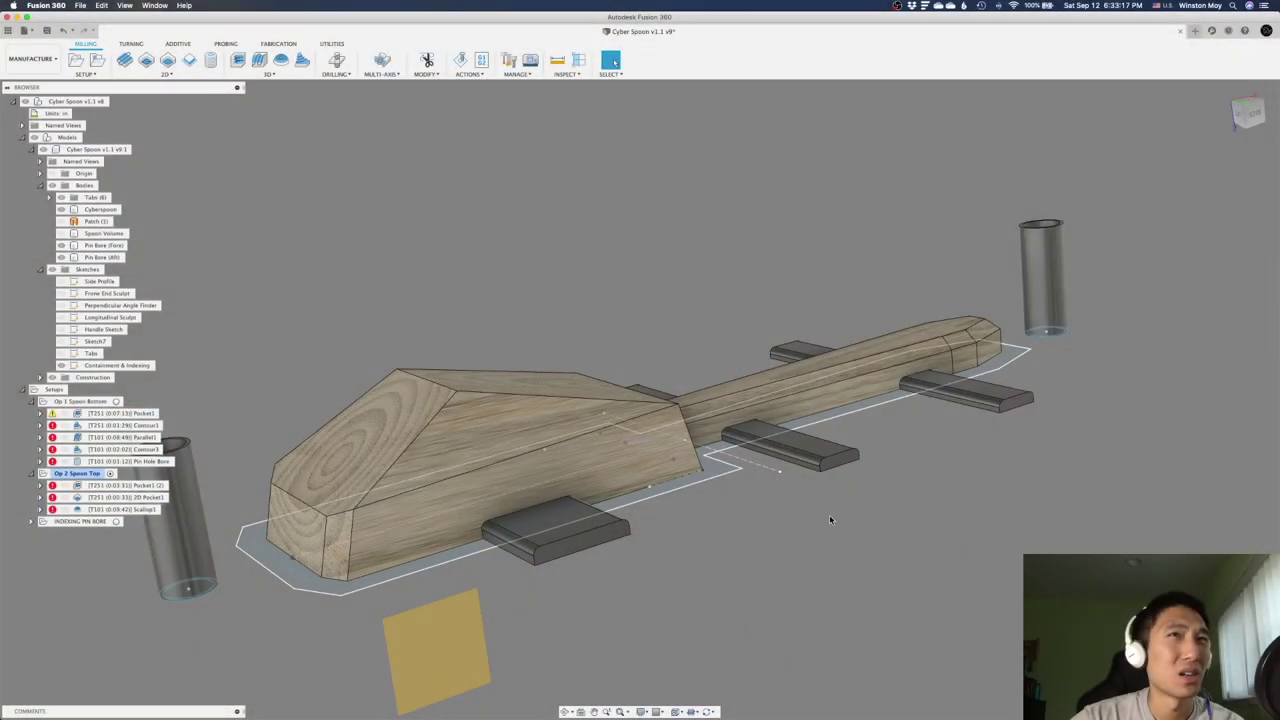
{"action": "middle_click_drag", "start_coordinate": [829, 519], "coordinate": [175, 489], "text": "shift"}
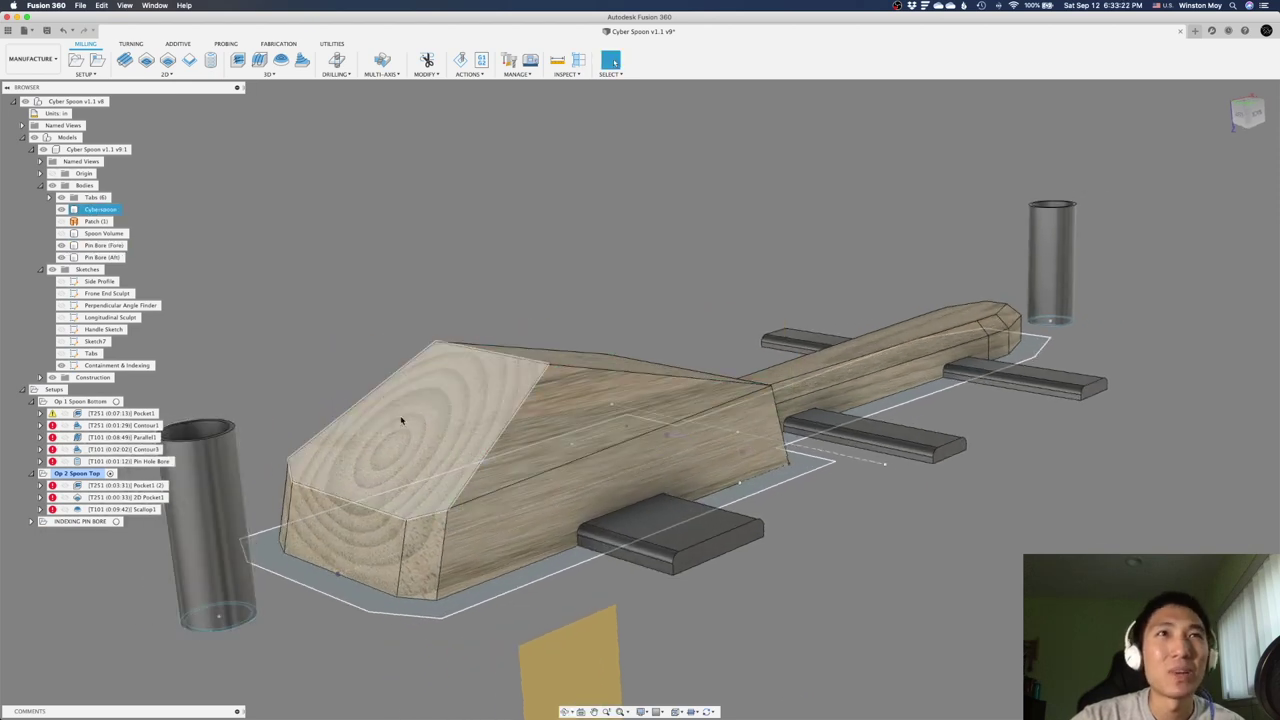
Turn off Avoid/Touch Surfaces in Parallel1's geometry settings, regenerate the toolpath and inspect its passes on the bowl's sloped side facet.
{"action": "left_click", "coordinate": [543, 420]}
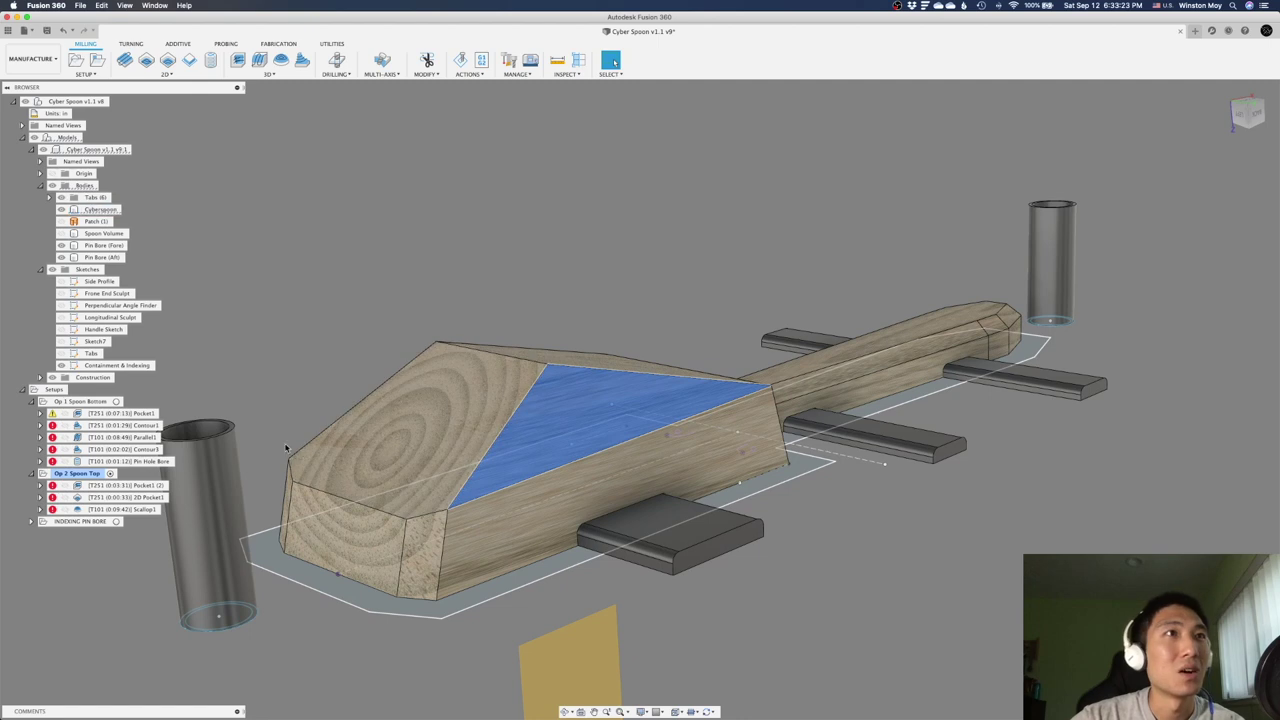
{"action": "left_click", "coordinate": [141, 441]}
{"action": "right_click", "coordinate": [141, 441]}
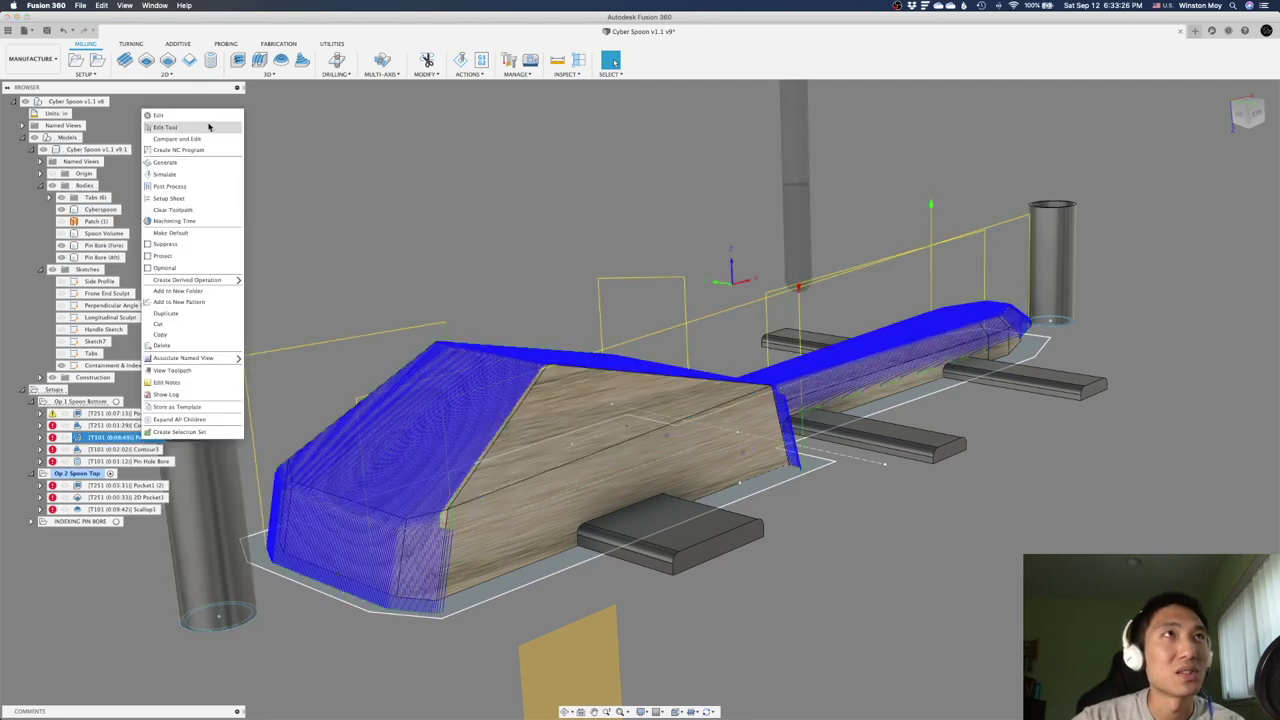
{"action": "left_click", "coordinate": [1177, 161]}
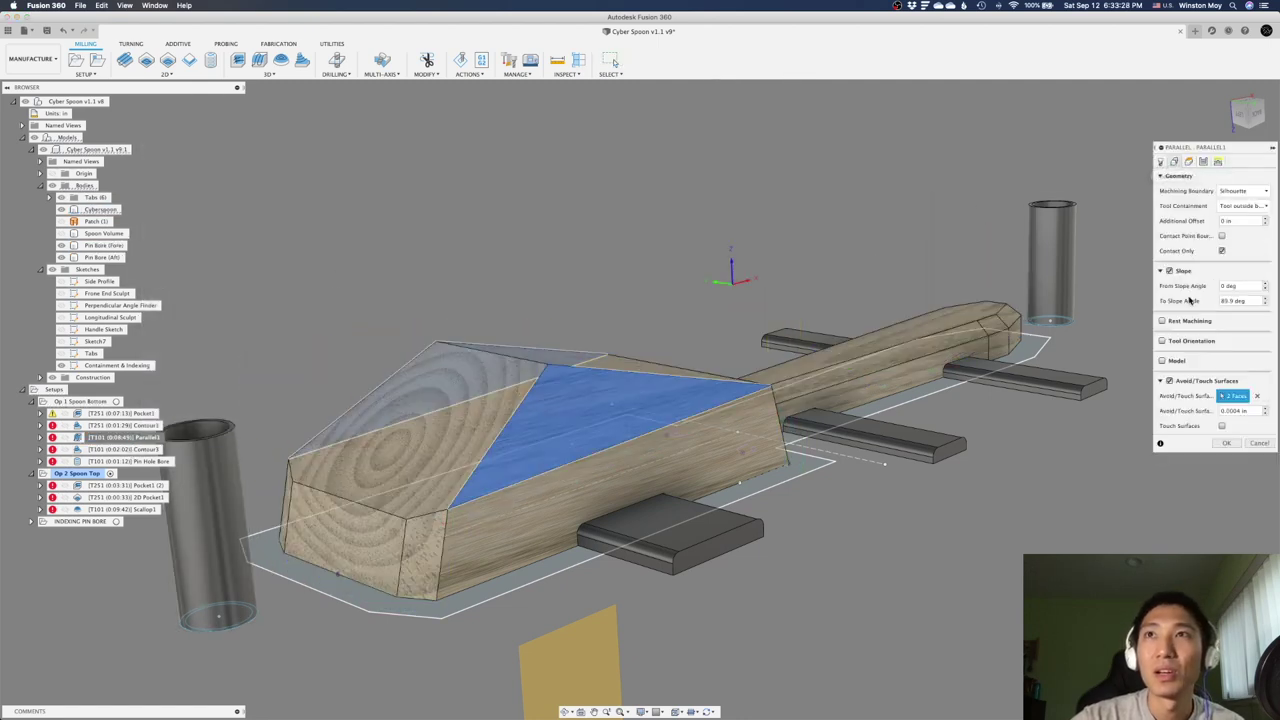
{"action": "left_click", "coordinate": [1168, 381]}
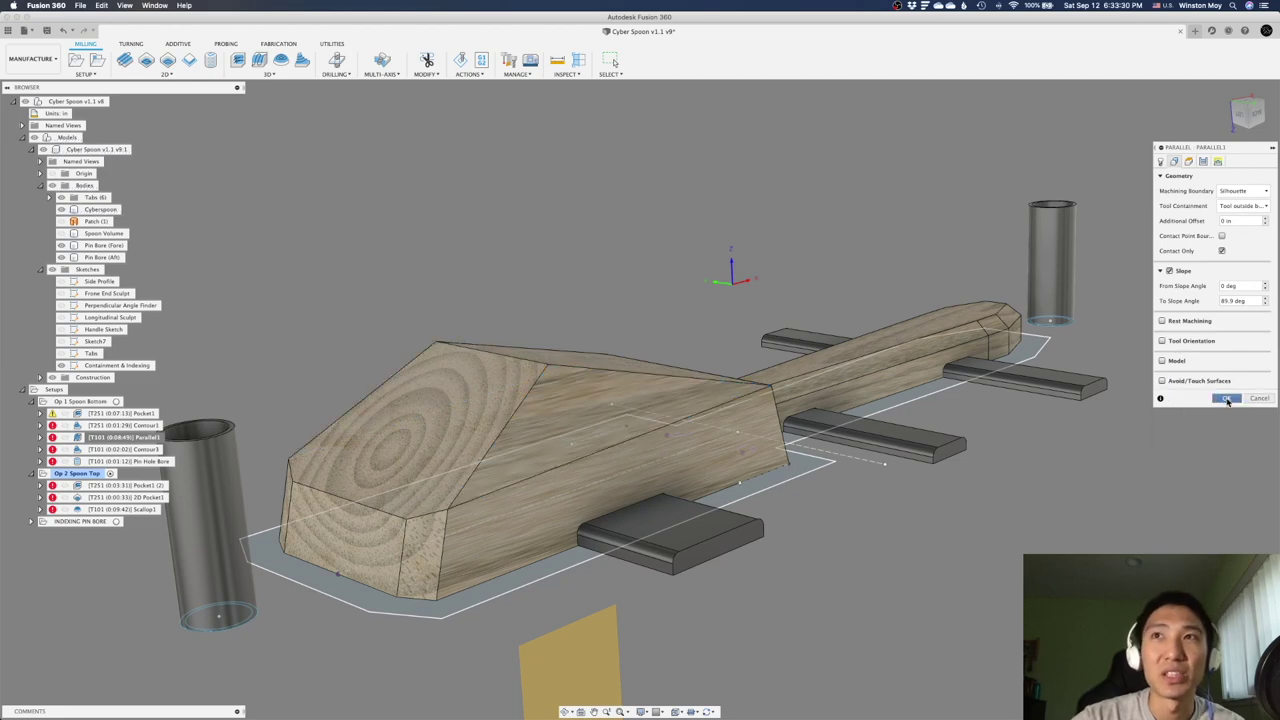
{"action": "left_click", "coordinate": [1227, 399]}
{"action": "scroll", "coordinate": [510, 445], "scroll_direction": "up", "scroll_amount": 5}
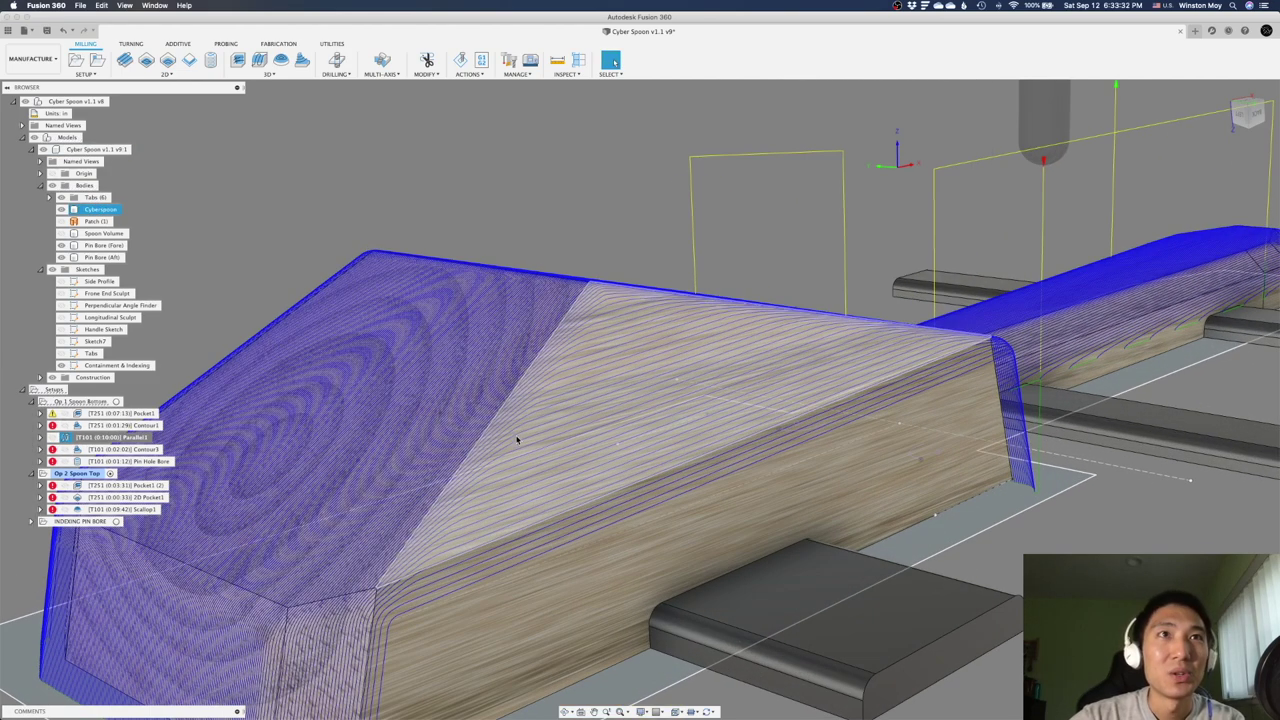
{"action": "middle_click_drag", "start_coordinate": [517, 440], "coordinate": [545, 425], "text": "shift"}
{"action": "left_click", "coordinate": [596, 400]}
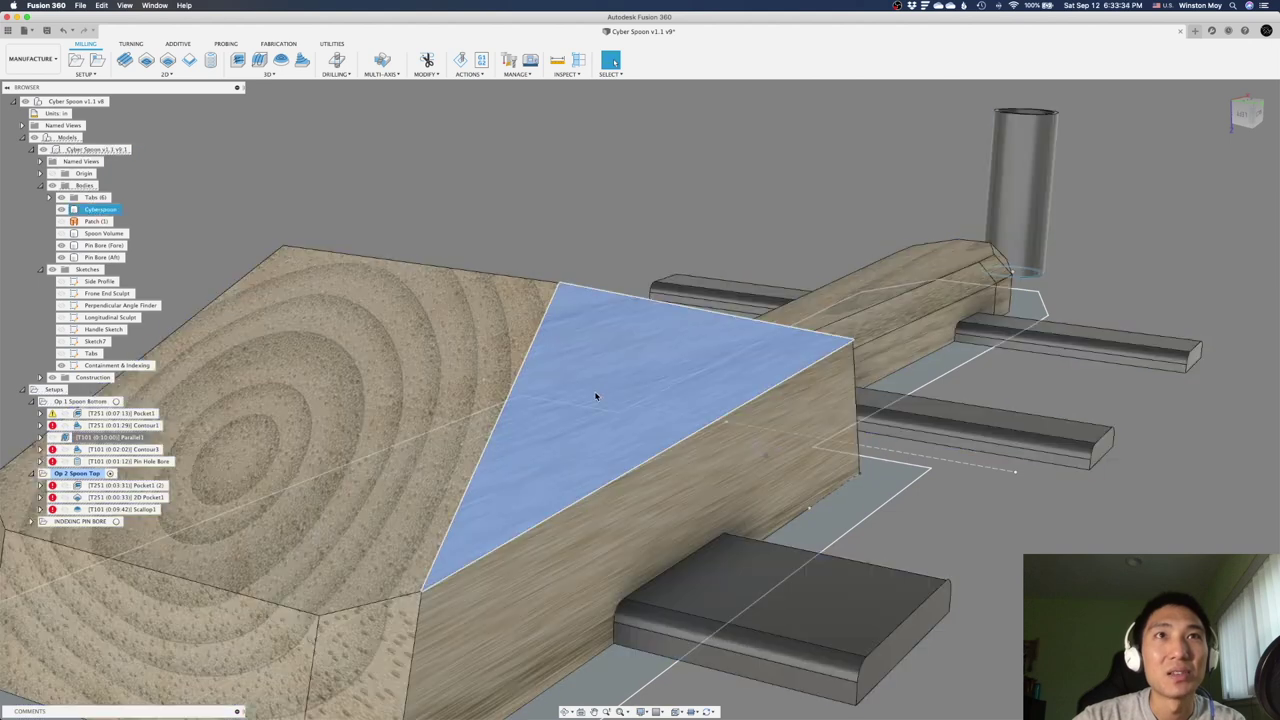
{"action": "left_click", "coordinate": [704, 173]}
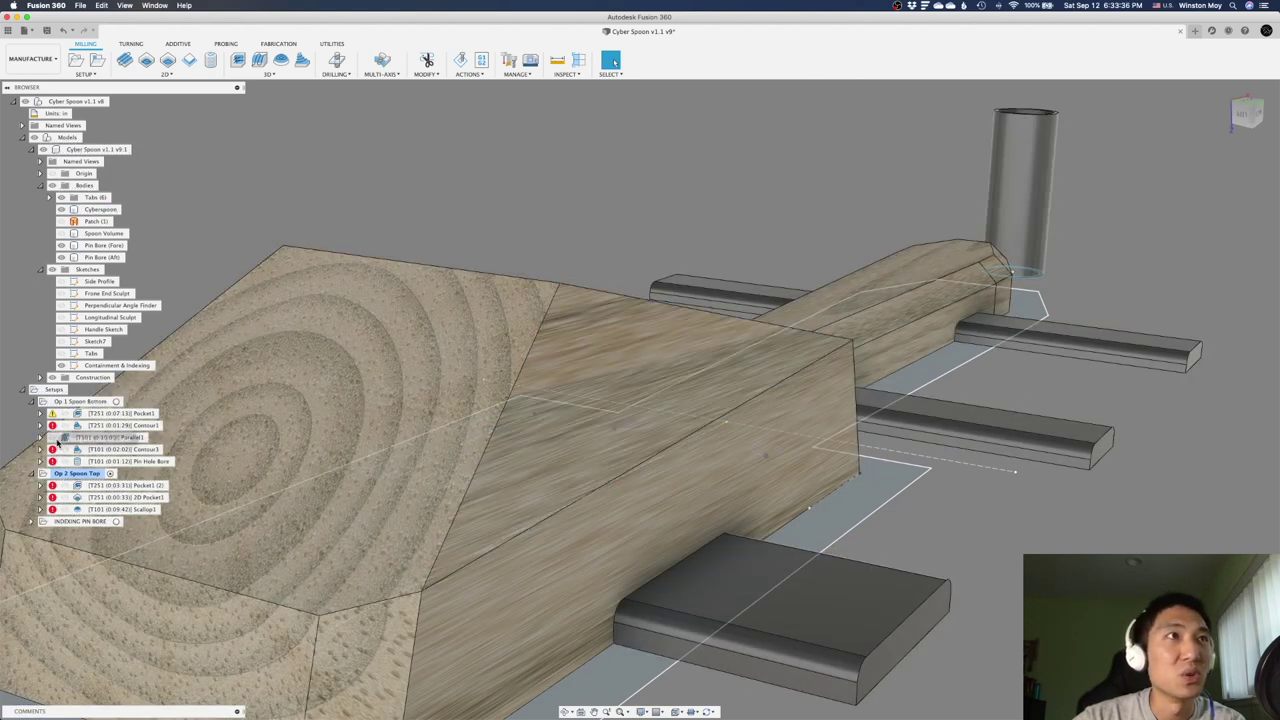
Keep the Parallel1 toolpath shown and compare the bowl's end face with its sloped triangular side facet.
{"action": "left_click", "coordinate": [242, 368]}
{"action": "middle_click_drag", "start_coordinate": [571, 207], "coordinate": [563, 193], "text": "shift"}
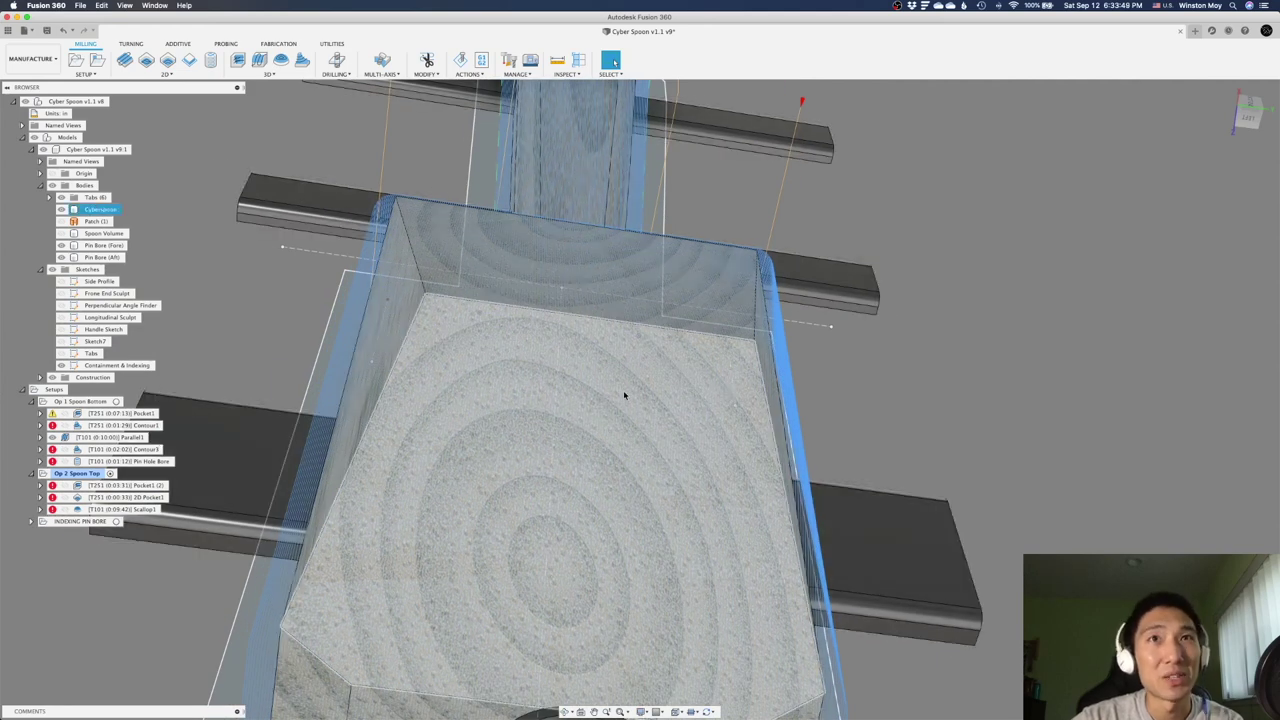
{"action": "middle_click_drag", "start_coordinate": [623, 393], "coordinate": [860, 428], "text": "shift"}
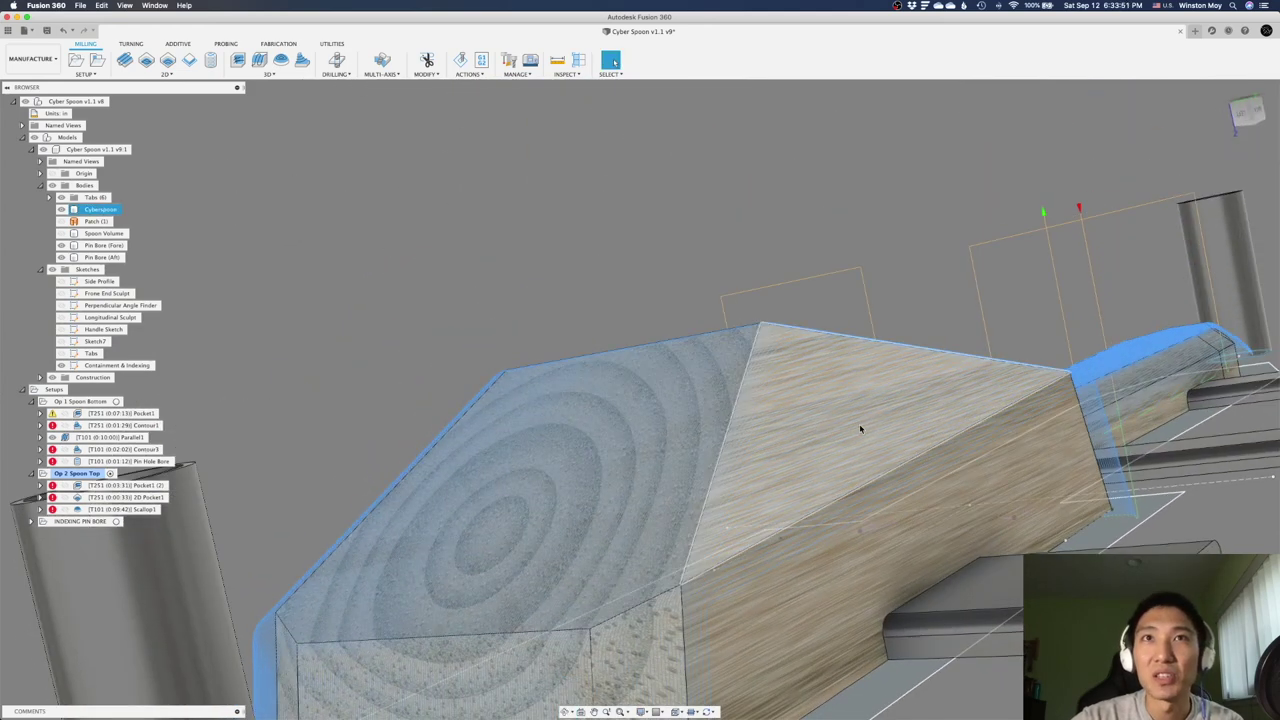
{"action": "left_click", "coordinate": [800, 394]}
{"action": "middle_click_drag", "start_coordinate": [800, 394], "coordinate": [727, 380], "text": "shift"}
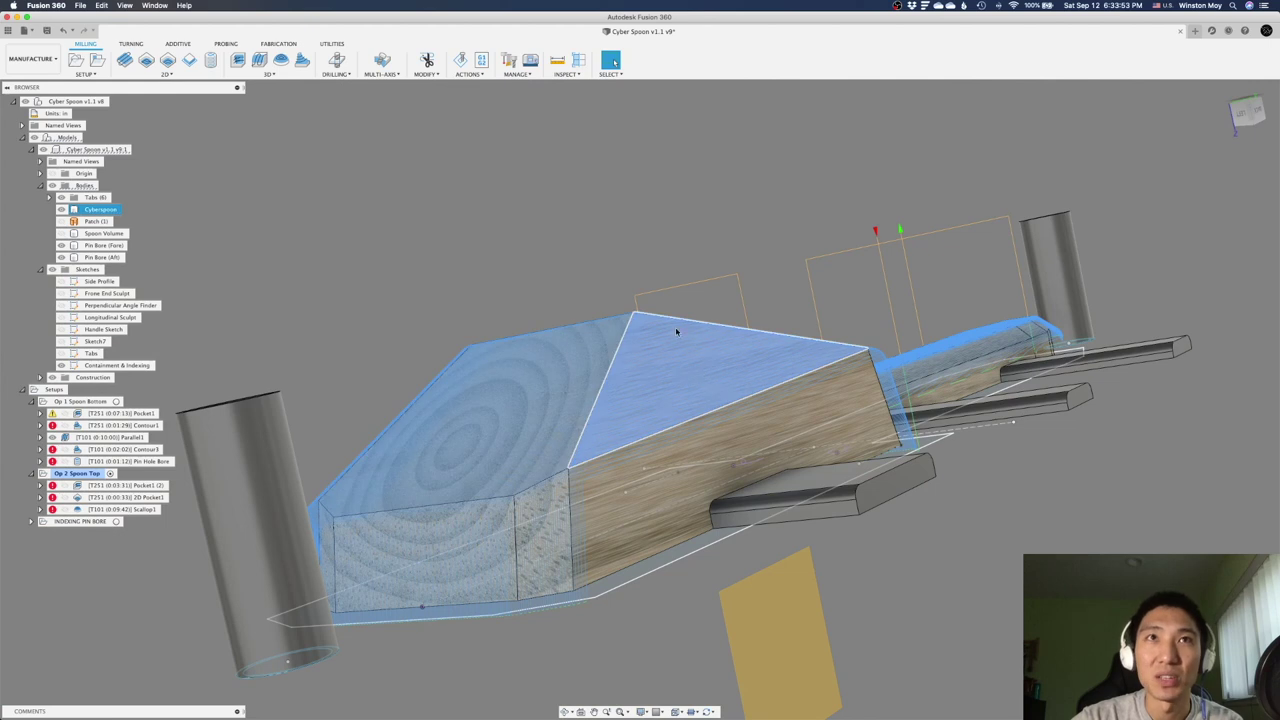
{"action": "left_click", "coordinate": [317, 390]}
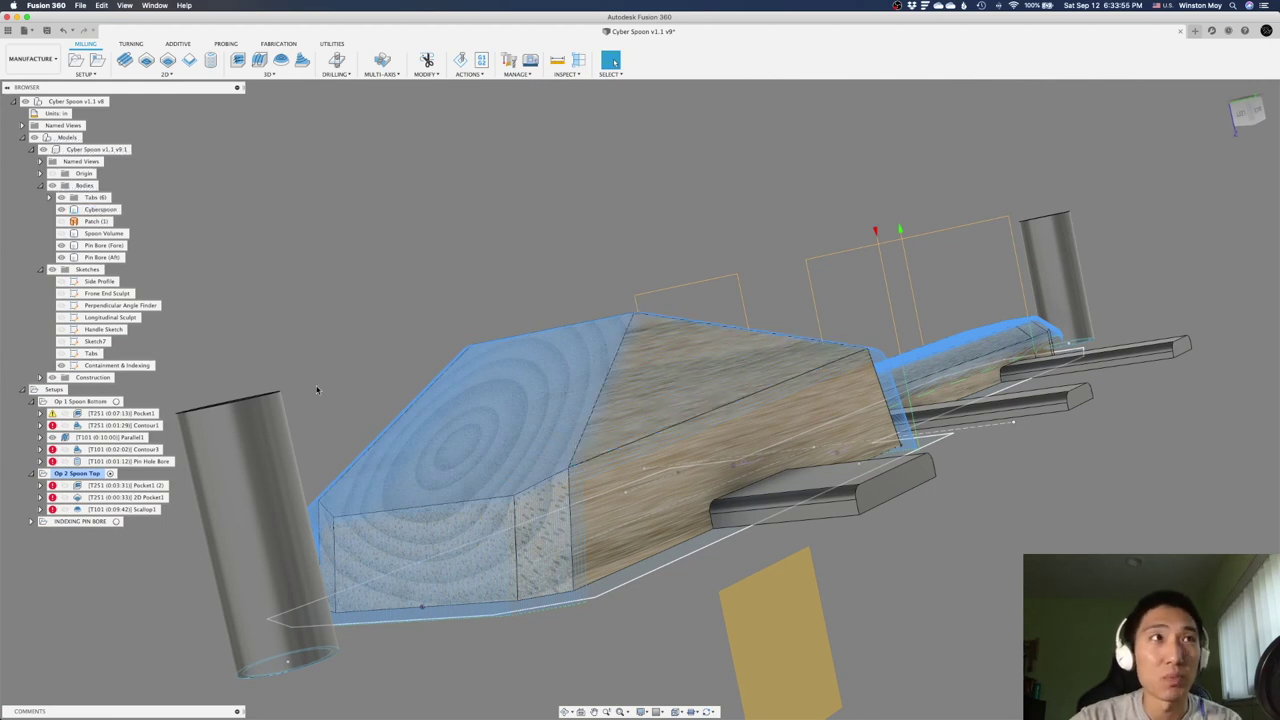
Display the Contour3 toolpath, hide Parallel1 and examine the contour passes on the bowl's sloped side facet.
{"action": "left_click", "coordinate": [120, 449]}
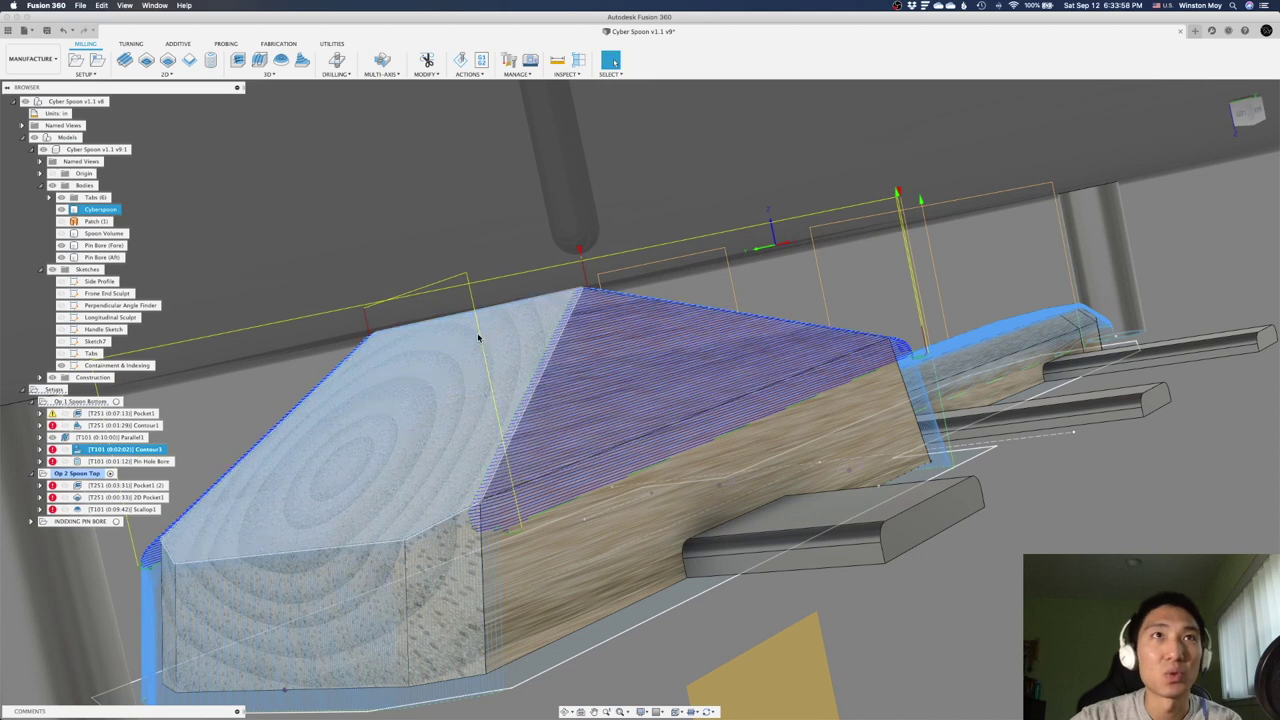
{"action": "left_click", "coordinate": [52, 437]}
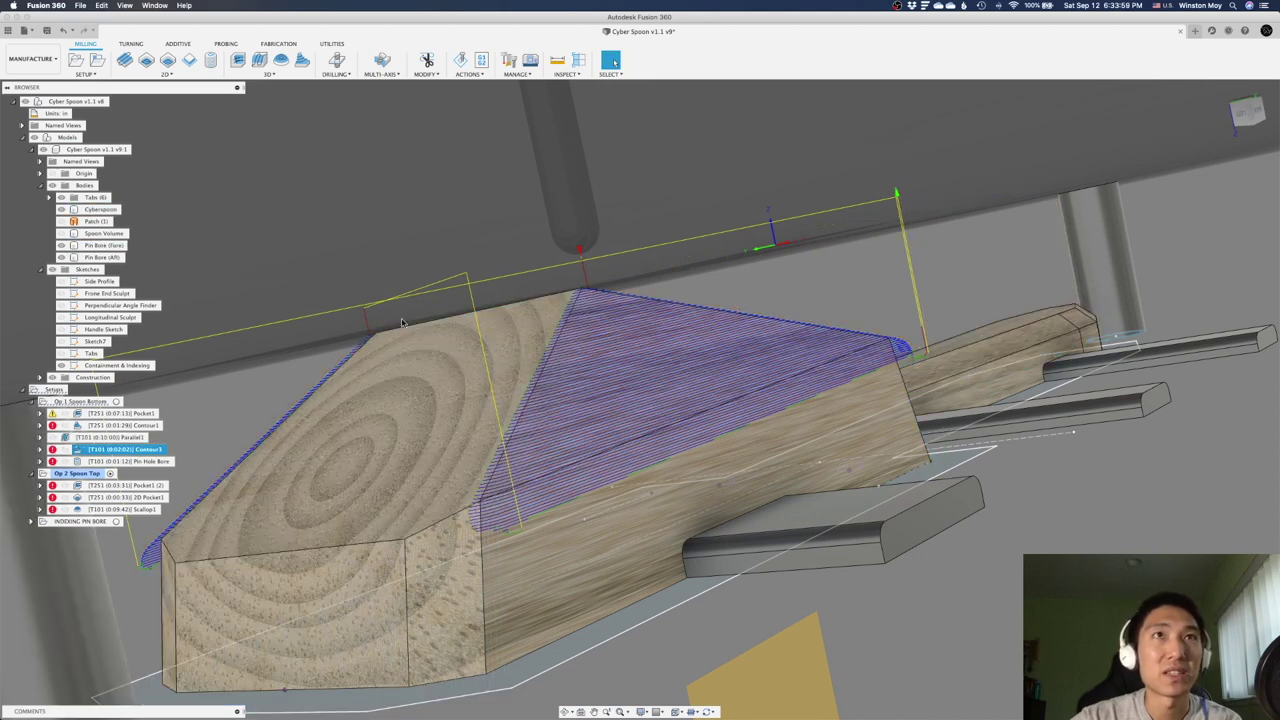
{"action": "middle_click_drag", "start_coordinate": [553, 248], "coordinate": [640, 252], "text": "shift"}
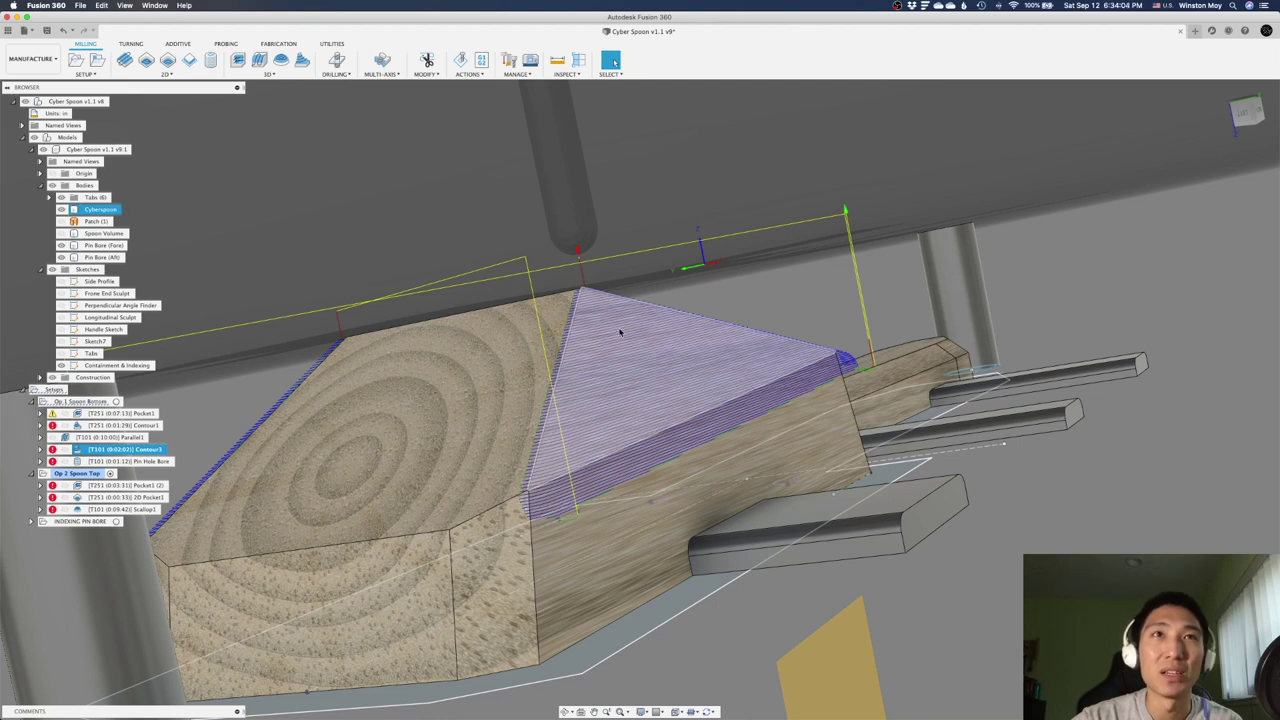
{"action": "middle_click_drag", "start_coordinate": [636, 350], "coordinate": [620, 319], "text": "shift"}
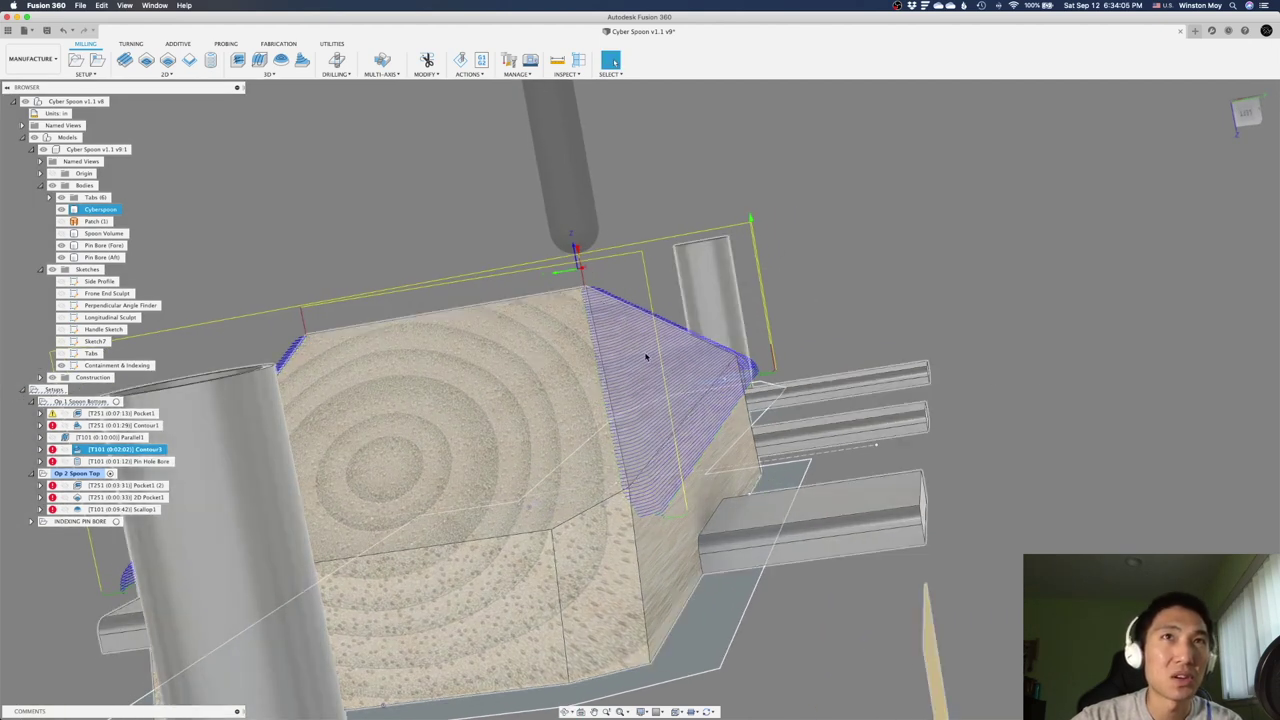
Display the Pin Hole Bore toolpath and examine how it bores the Fore and Aft pin holes beyond the spoon's ends.
{"action": "left_click", "coordinate": [784, 349]}
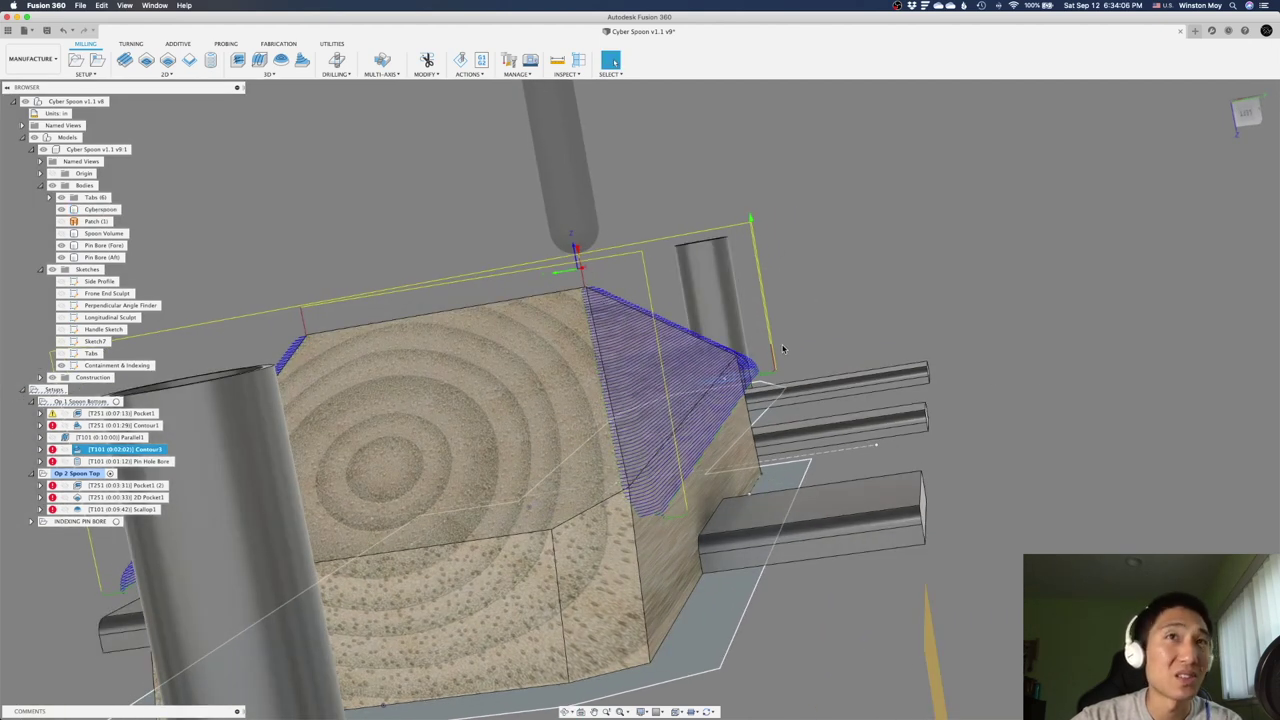
{"action": "left_click", "coordinate": [797, 249]}
{"action": "scroll", "coordinate": [805, 262], "scroll_direction": "down", "scroll_amount": 3}
{"action": "left_click", "coordinate": [130, 461]}
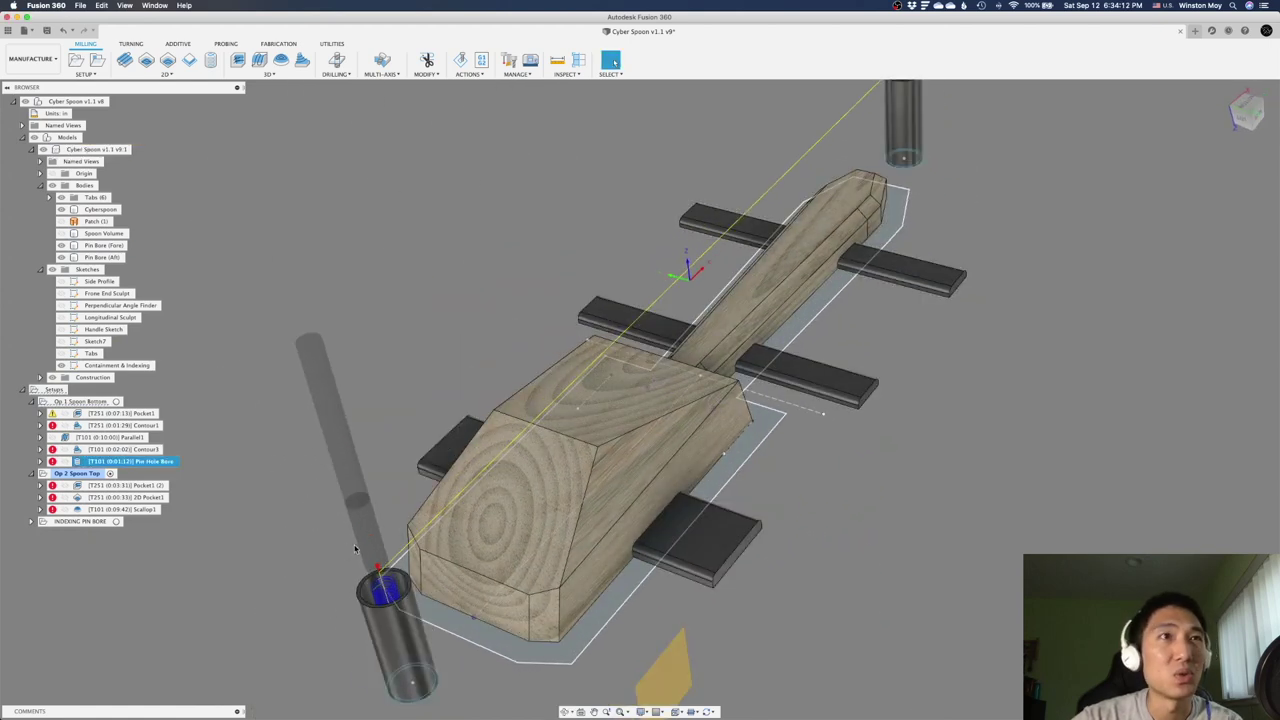
{"action": "middle_click_drag", "start_coordinate": [414, 600], "coordinate": [369, 556], "text": "shift"}
{"action": "key", "text": "Escape"}
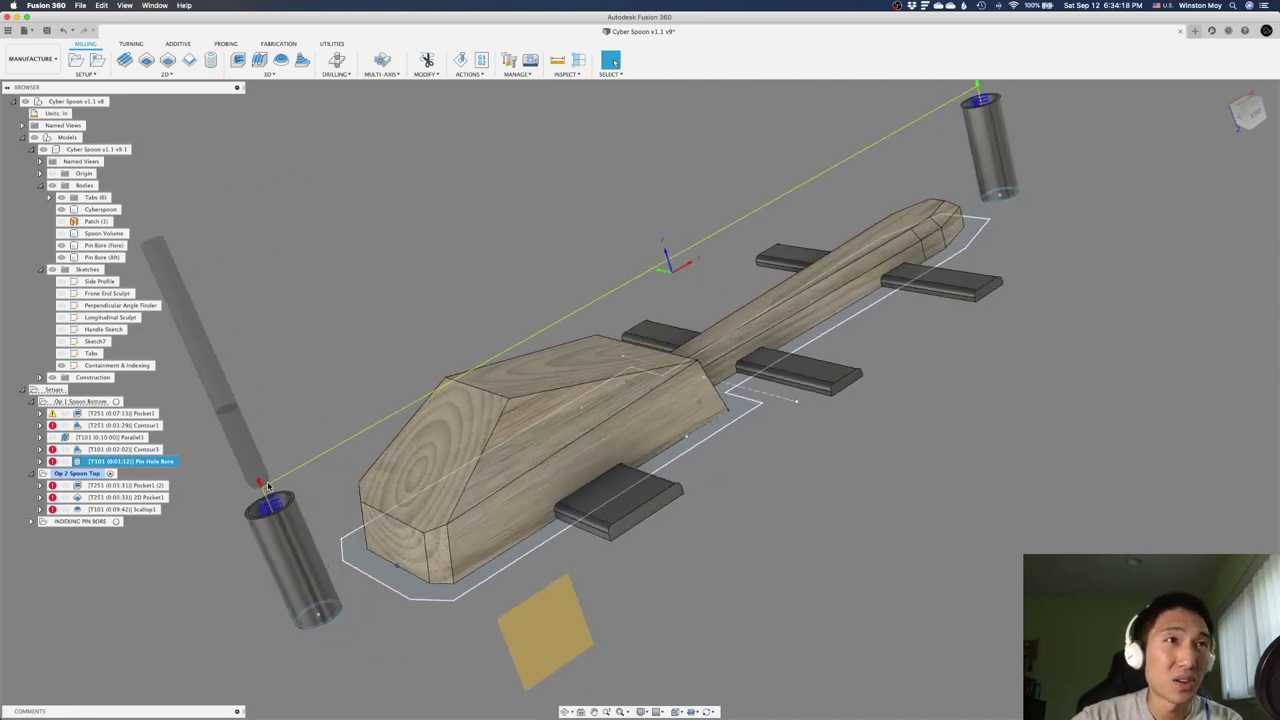
{"action": "middle_click_drag", "start_coordinate": [268, 485], "coordinate": [181, 384], "text": "shift"}
{"action": "left_click", "coordinate": [276, 562]}
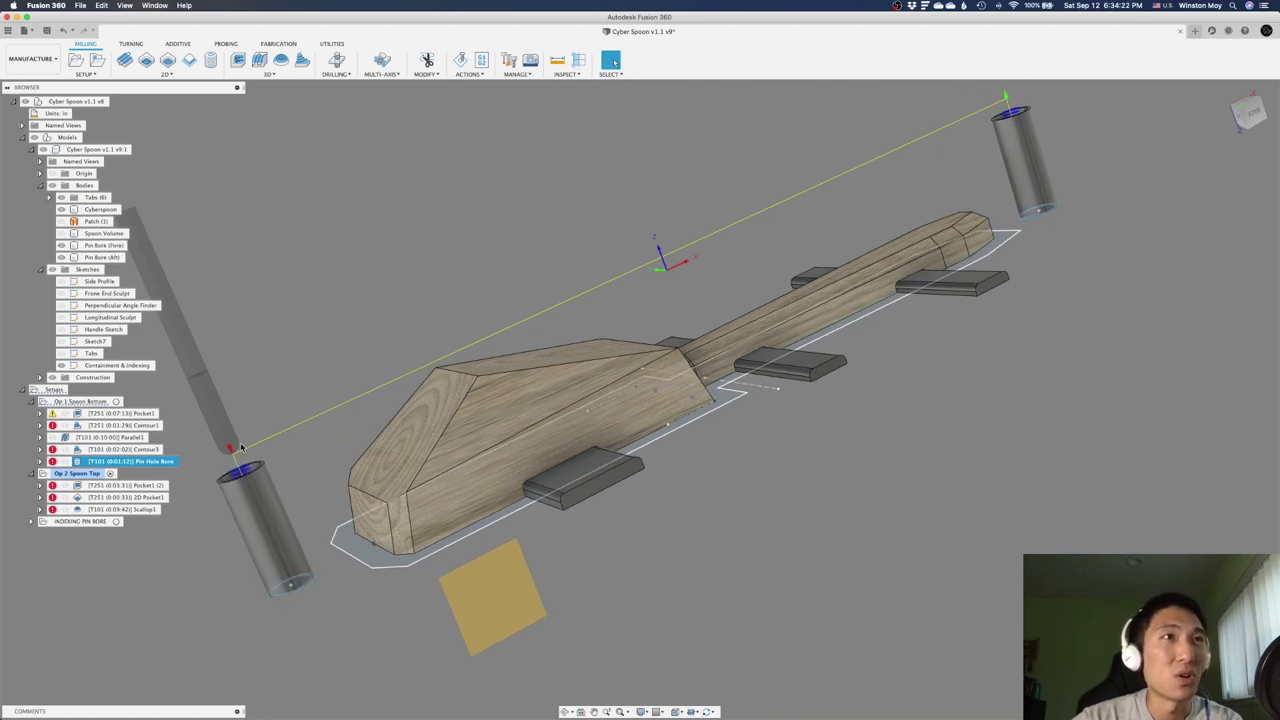
{"action": "middle_click_drag", "start_coordinate": [242, 464], "coordinate": [357, 634], "text": "shift"}
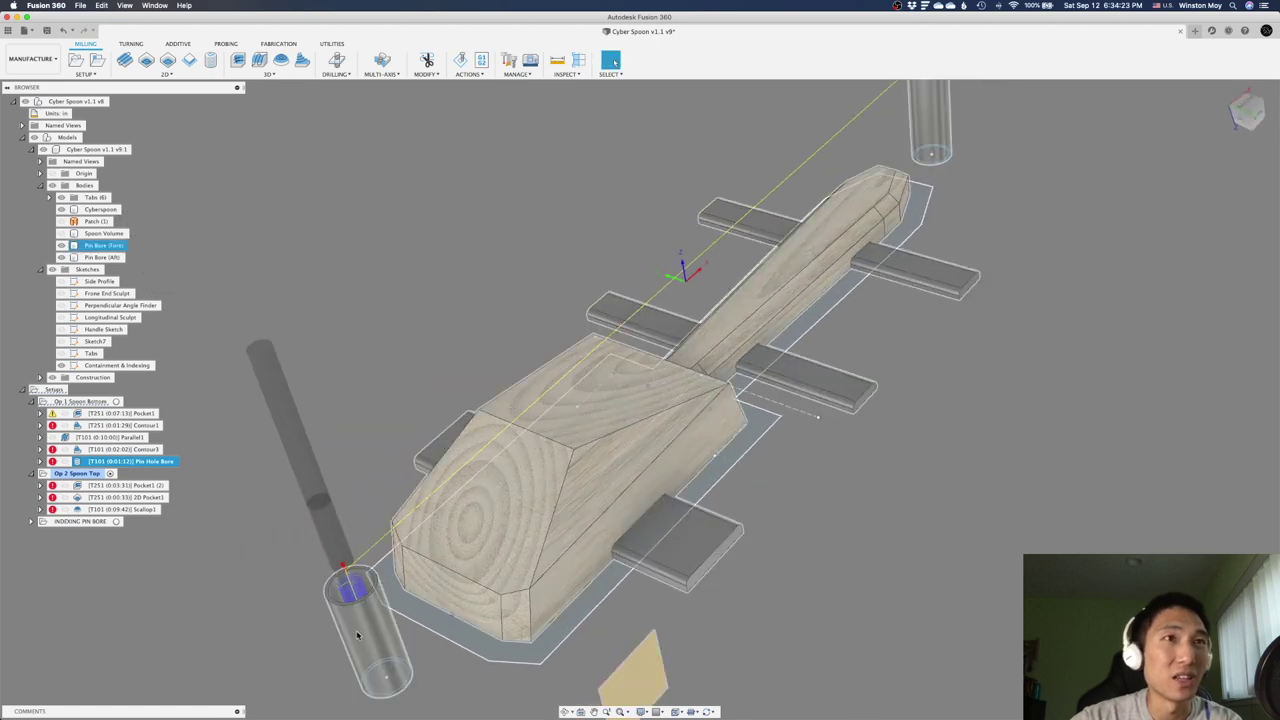
{"action": "left_click", "coordinate": [366, 657]}
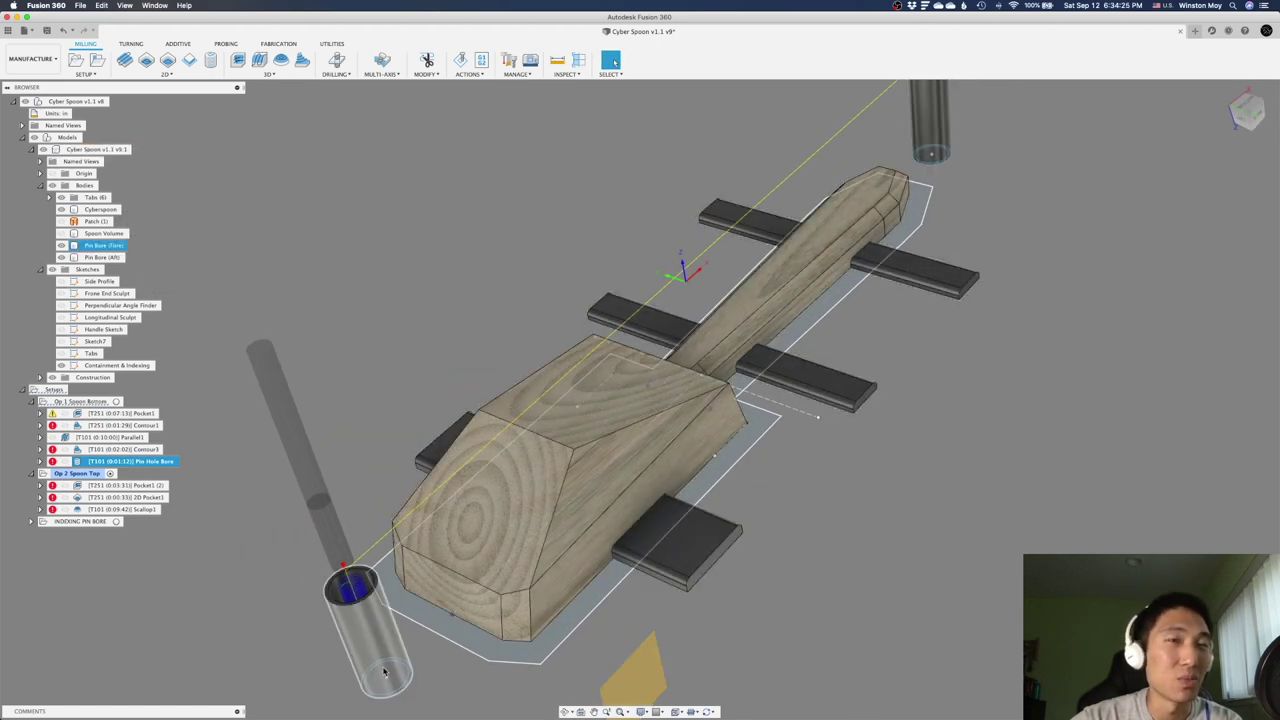
{"action": "left_click", "coordinate": [317, 374]}
{"action": "scroll", "coordinate": [736, 368], "scroll_direction": "down", "scroll_amount": 2}
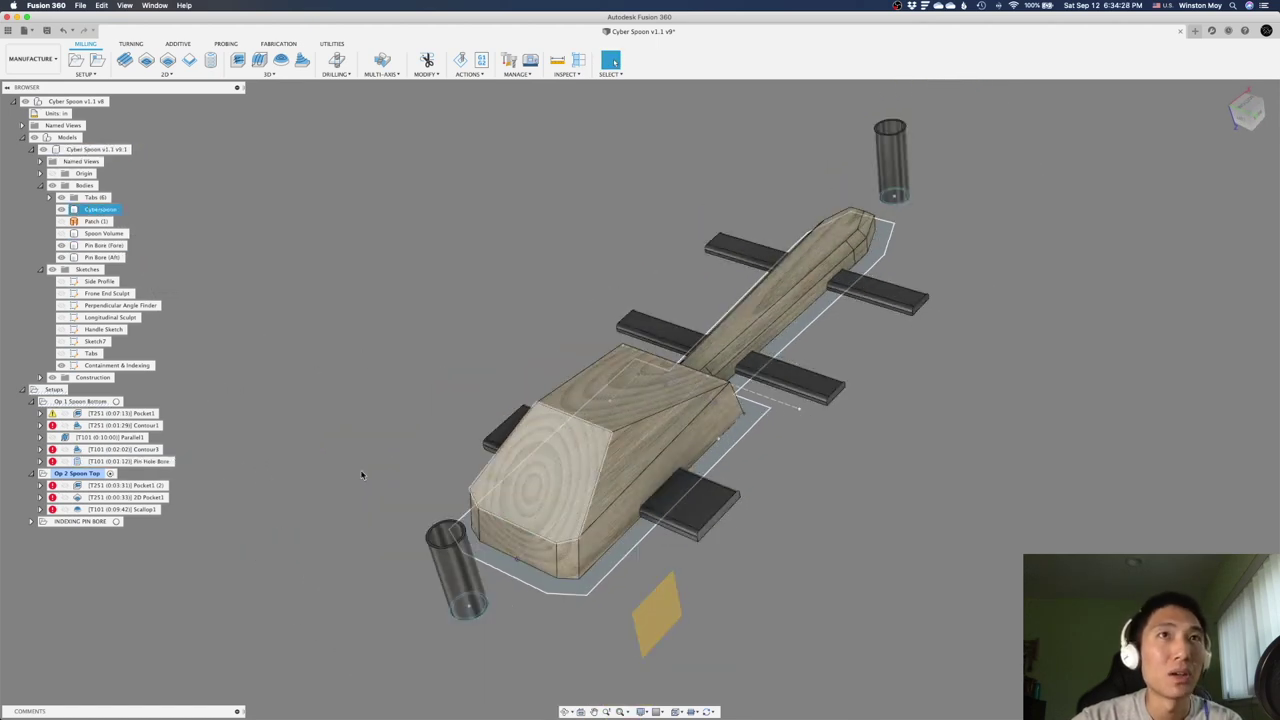
In the Op 2 Spoon Top setup, display the Pocket1 (2) toolpath and examine its roughing passes over the bowl and handle.
{"action": "left_click", "coordinate": [77, 473]}
{"action": "middle_click_drag", "start_coordinate": [257, 495], "coordinate": [297, 451], "text": "shift"}
{"action": "scroll", "coordinate": [300, 451], "scroll_direction": "down", "scroll_amount": 3}
{"action": "left_click", "coordinate": [126, 485]}
{"action": "middle_click_drag", "start_coordinate": [251, 514], "coordinate": [356, 504], "text": "shift"}
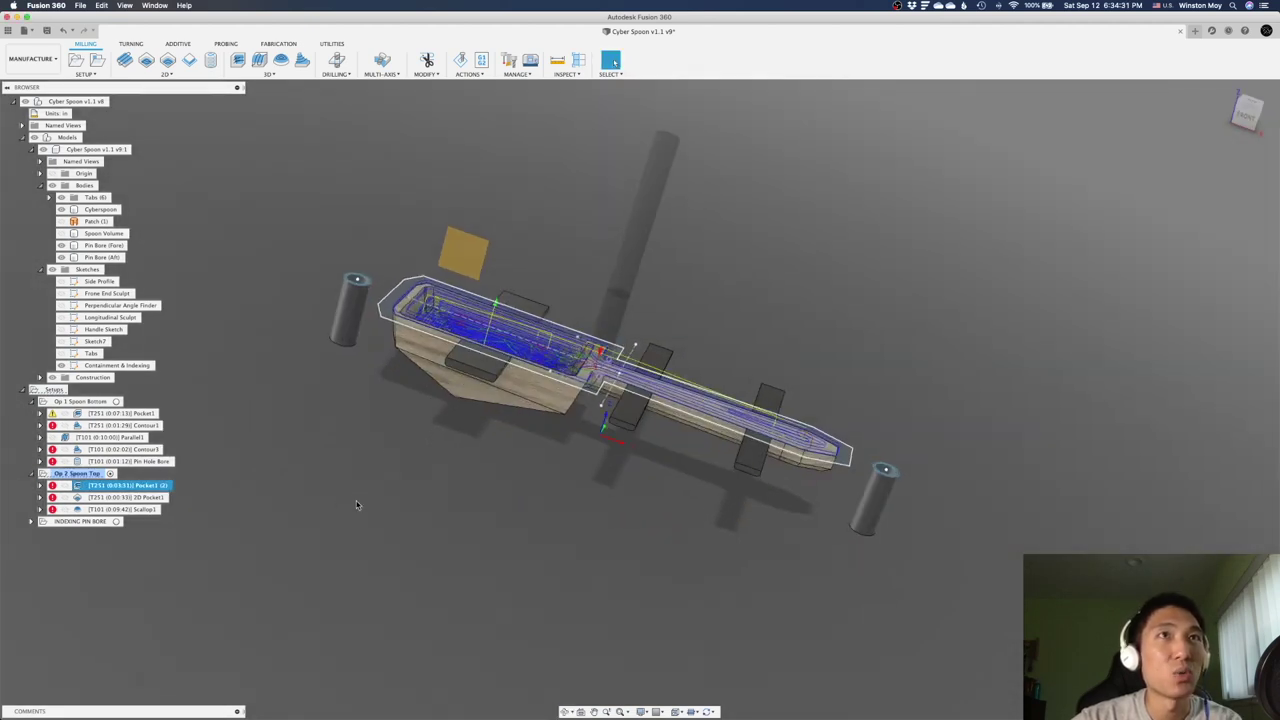
{"action": "scroll", "coordinate": [522, 281], "scroll_direction": "up", "scroll_amount": 3}
{"action": "scroll", "coordinate": [310, 392], "scroll_direction": "up", "scroll_amount": 2}
{"action": "middle_click_drag", "start_coordinate": [310, 392], "coordinate": [366, 363], "text": "shift"}
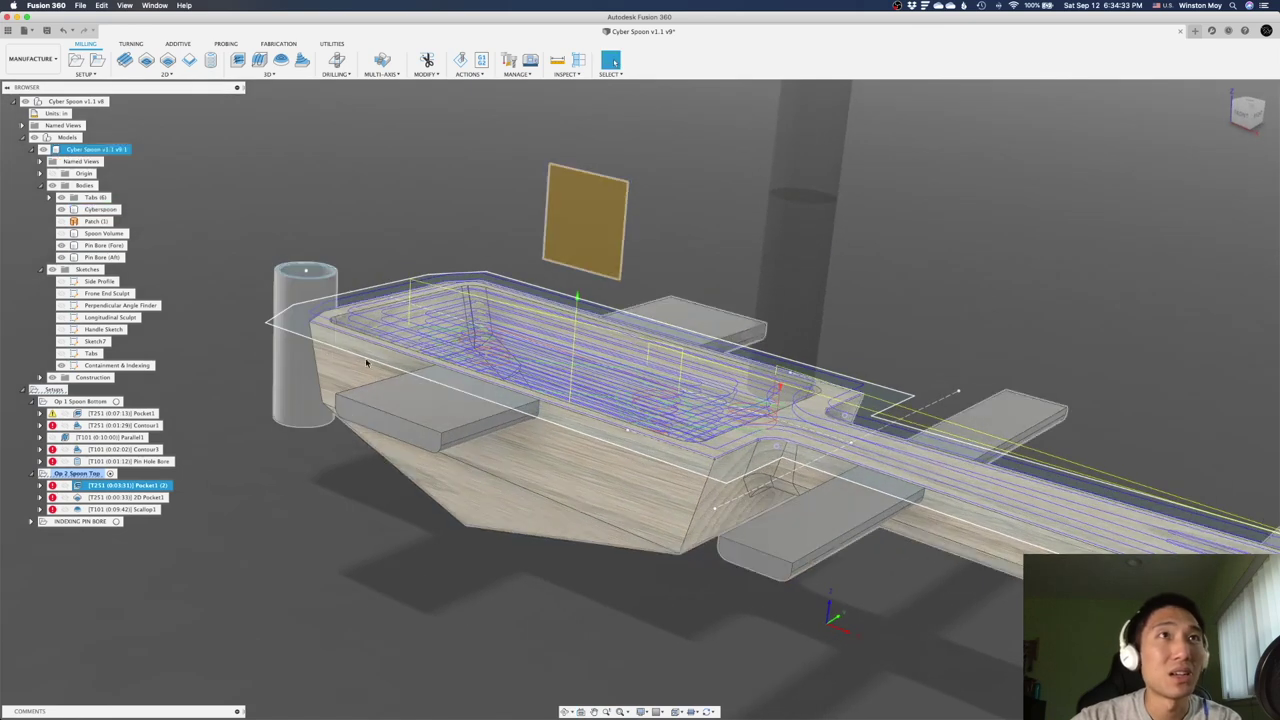
{"action": "scroll", "coordinate": [252, 398], "scroll_direction": "down", "scroll_amount": 2}
{"action": "middle_click_drag", "start_coordinate": [290, 400], "coordinate": [385, 405], "text": "shift"}
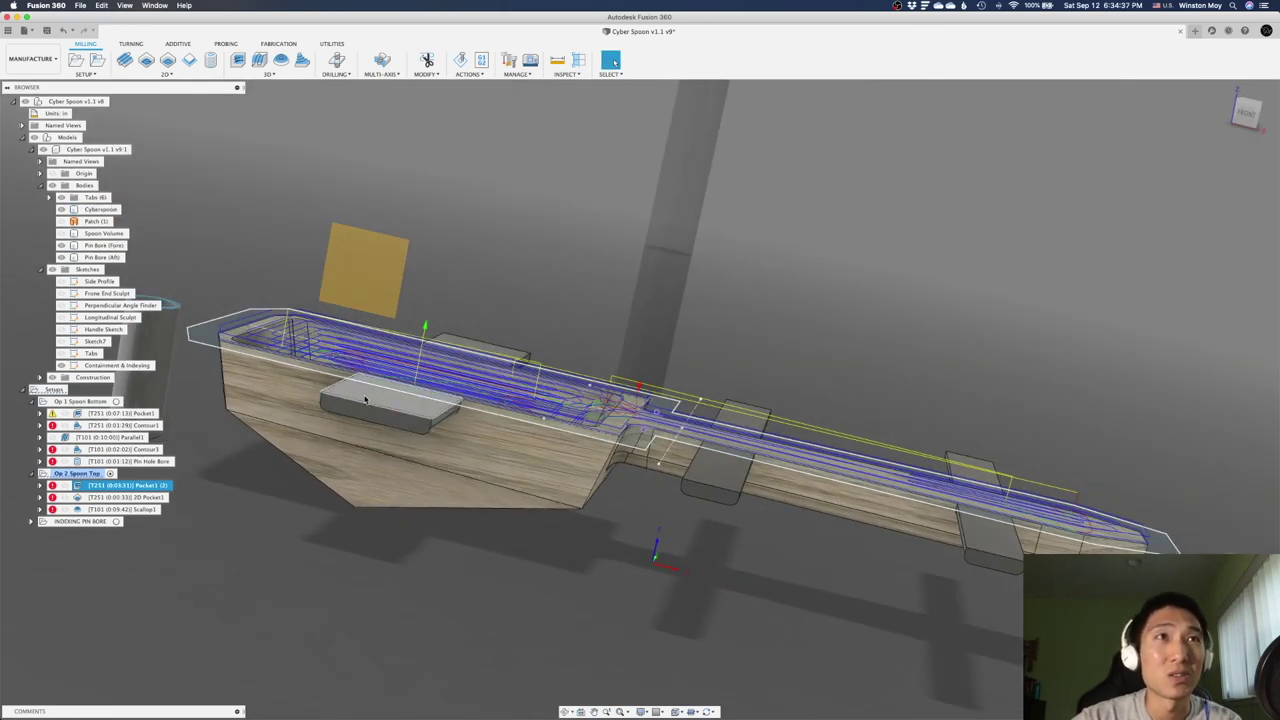
Hide the Pocket1 (2) toolpath and inspect the side tab and the inner walls of the bowl's cavity.
{"action": "left_click", "coordinate": [365, 400]}
{"action": "middle_click_drag", "start_coordinate": [365, 400], "coordinate": [351, 463], "text": "shift"}
{"action": "scroll", "coordinate": [297, 342], "scroll_direction": "up", "scroll_amount": 2}
{"action": "left_click", "coordinate": [292, 404]}
{"action": "left_click", "coordinate": [197, 369]}
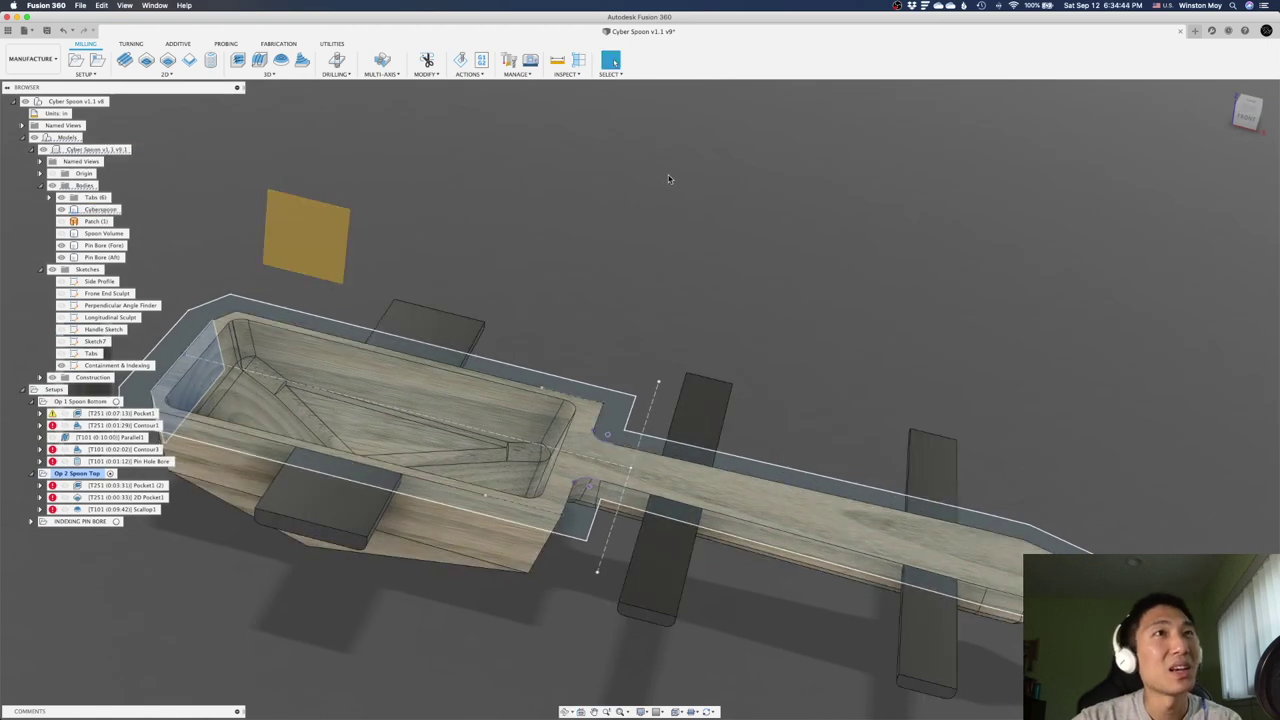
{"action": "left_click", "coordinate": [295, 367]}
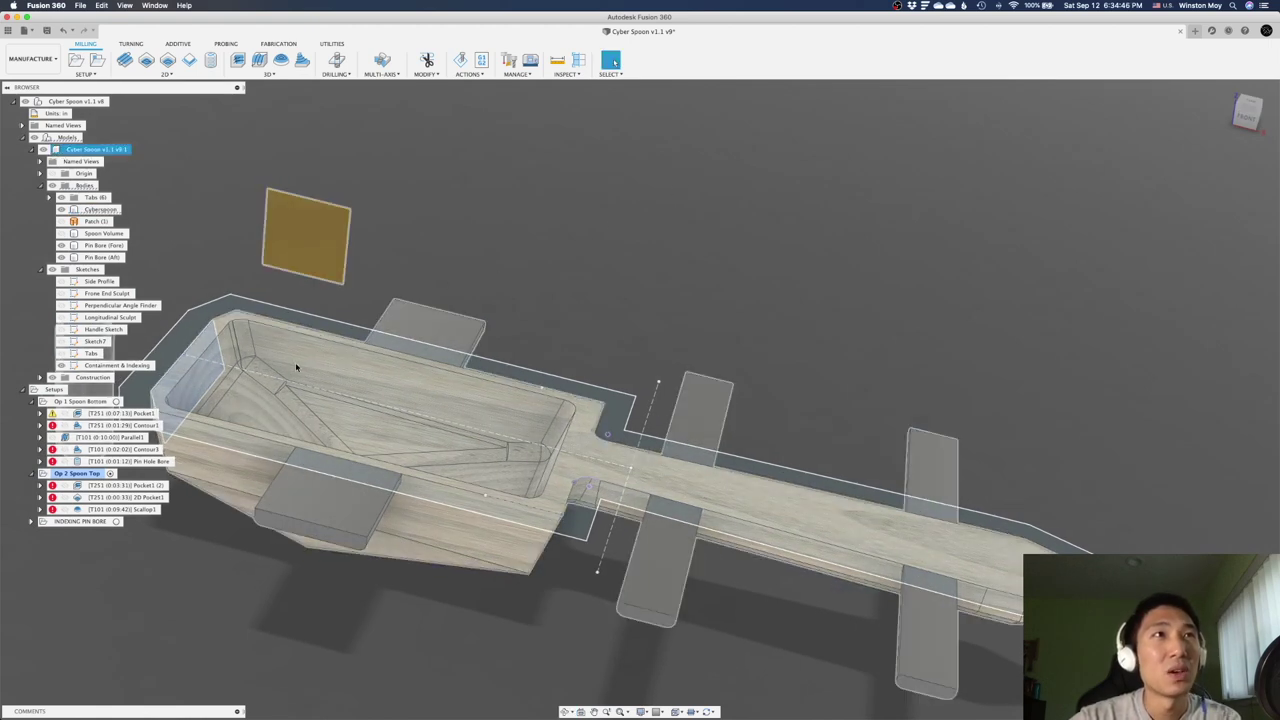
{"action": "scroll", "coordinate": [57, 543], "scroll_direction": "down", "scroll_amount": 2}
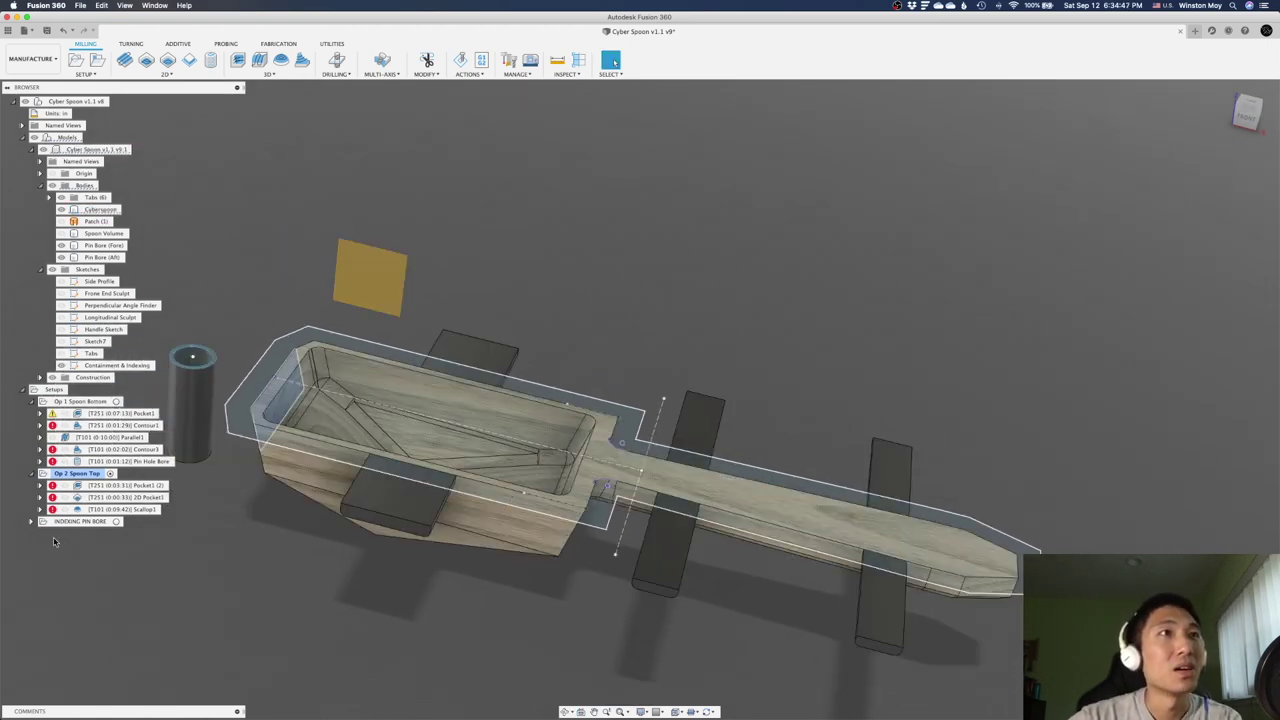
Display the 2D Pocket1 toolpath, and hide the Containment & Indexing sketch to highlight the flat top face of the rim and handle.
{"action": "left_click", "coordinate": [95, 497]}
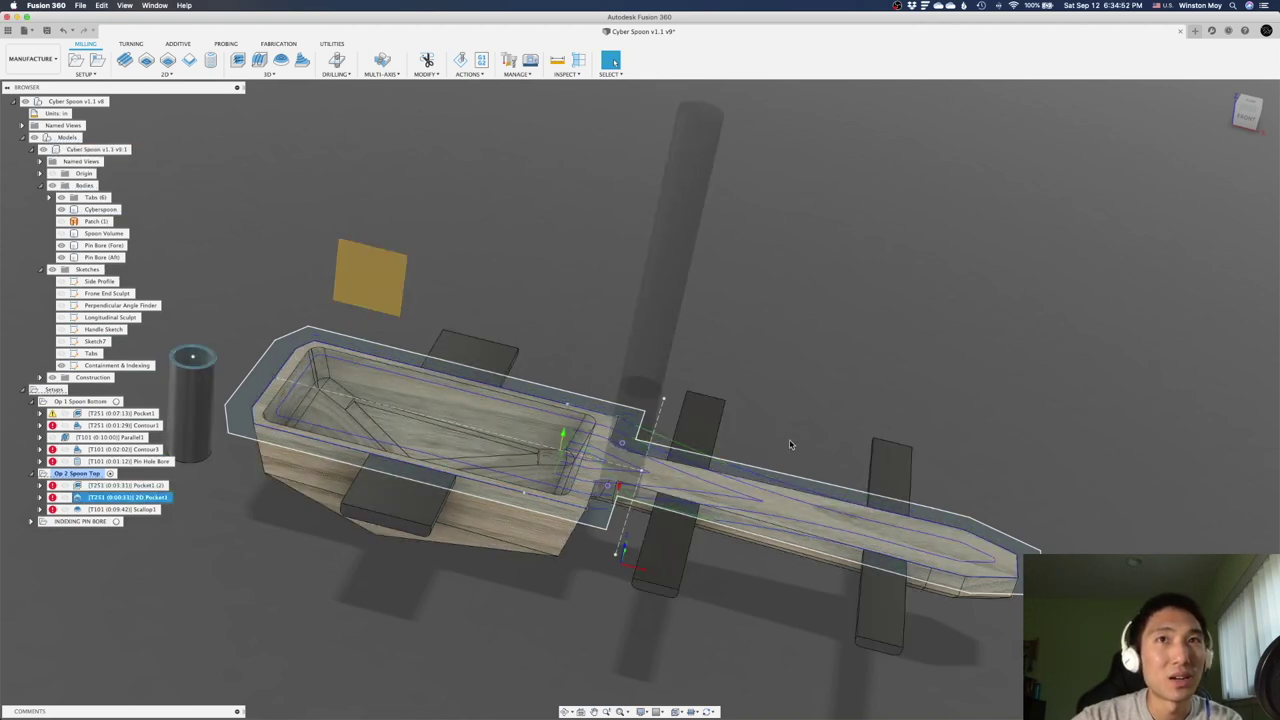
{"action": "left_click", "coordinate": [65, 368]}
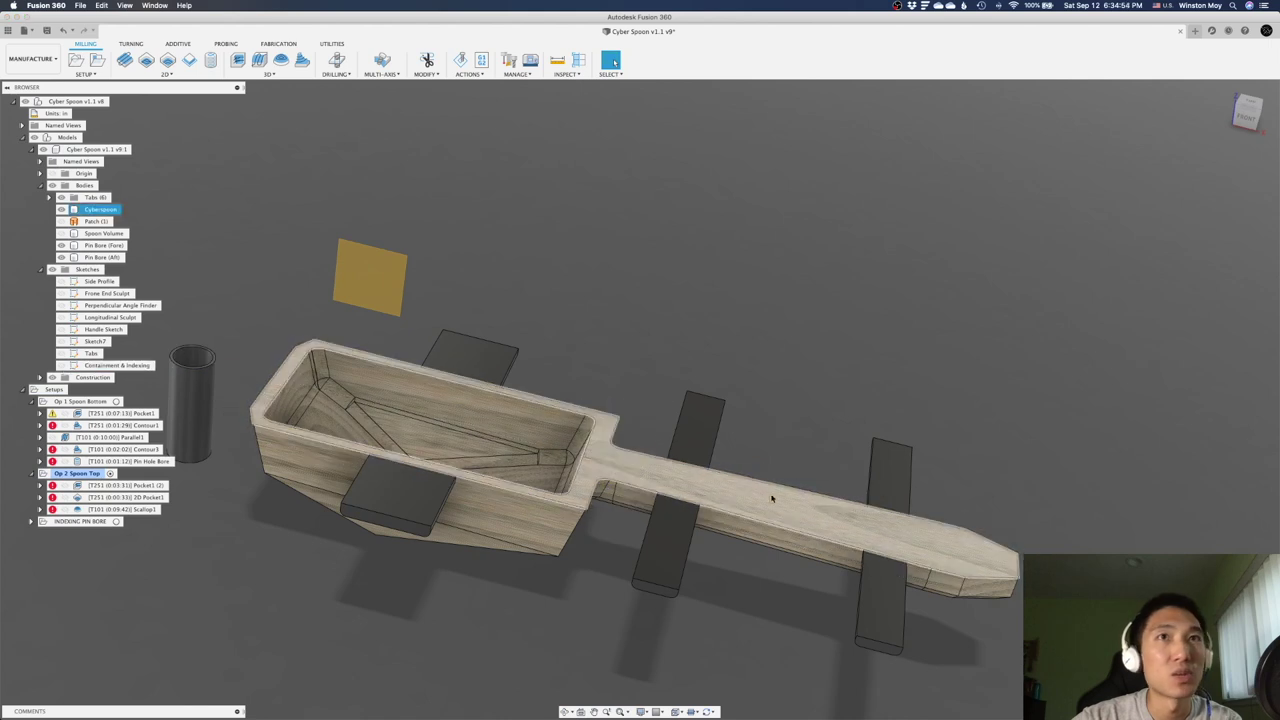
{"action": "left_click", "coordinate": [781, 497]}
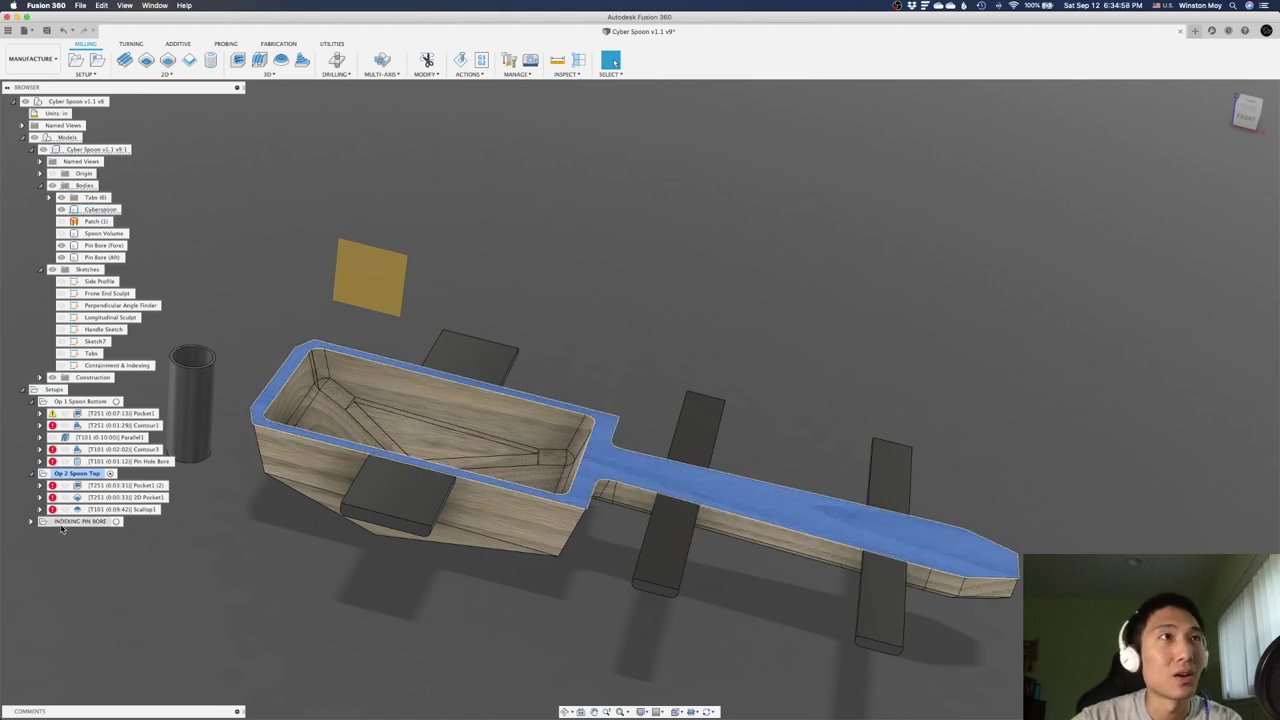
Display the Scallop1 toolpath and compare its finishing passes with the sloped faces and walls inside the bowl.
{"action": "left_click", "coordinate": [110, 509]}
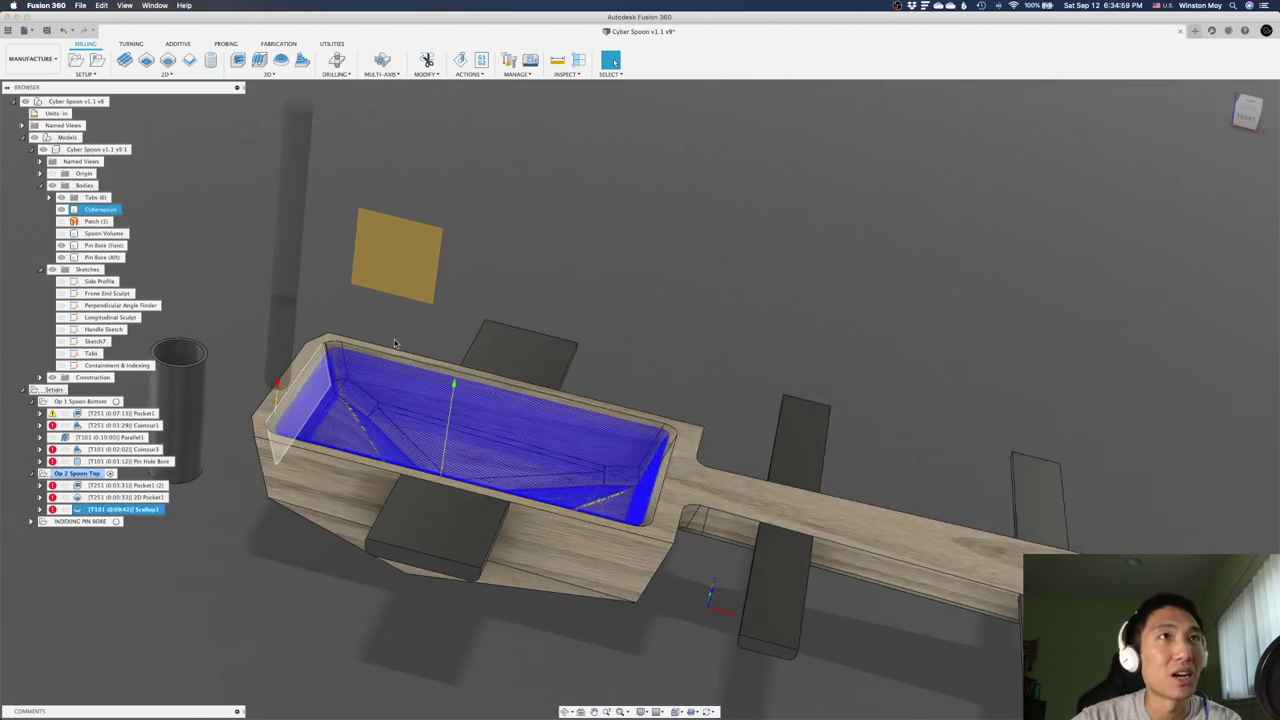
{"action": "scroll", "coordinate": [206, 360], "scroll_direction": "up", "scroll_amount": 2}
{"action": "middle_click_drag", "start_coordinate": [251, 365], "coordinate": [384, 338], "text": "shift"}
{"action": "scroll", "coordinate": [384, 340], "scroll_direction": "up", "scroll_amount": 3}
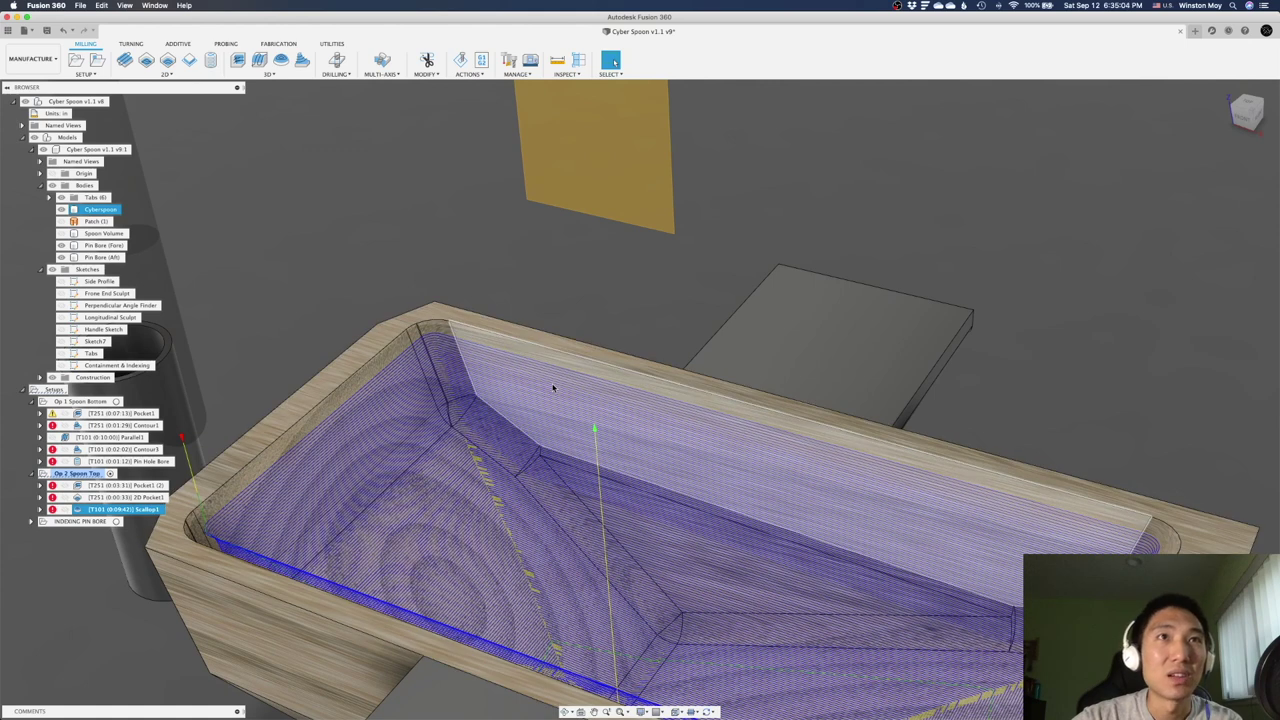
{"action": "left_click", "coordinate": [553, 387]}
{"action": "left_click", "coordinate": [490, 512]}
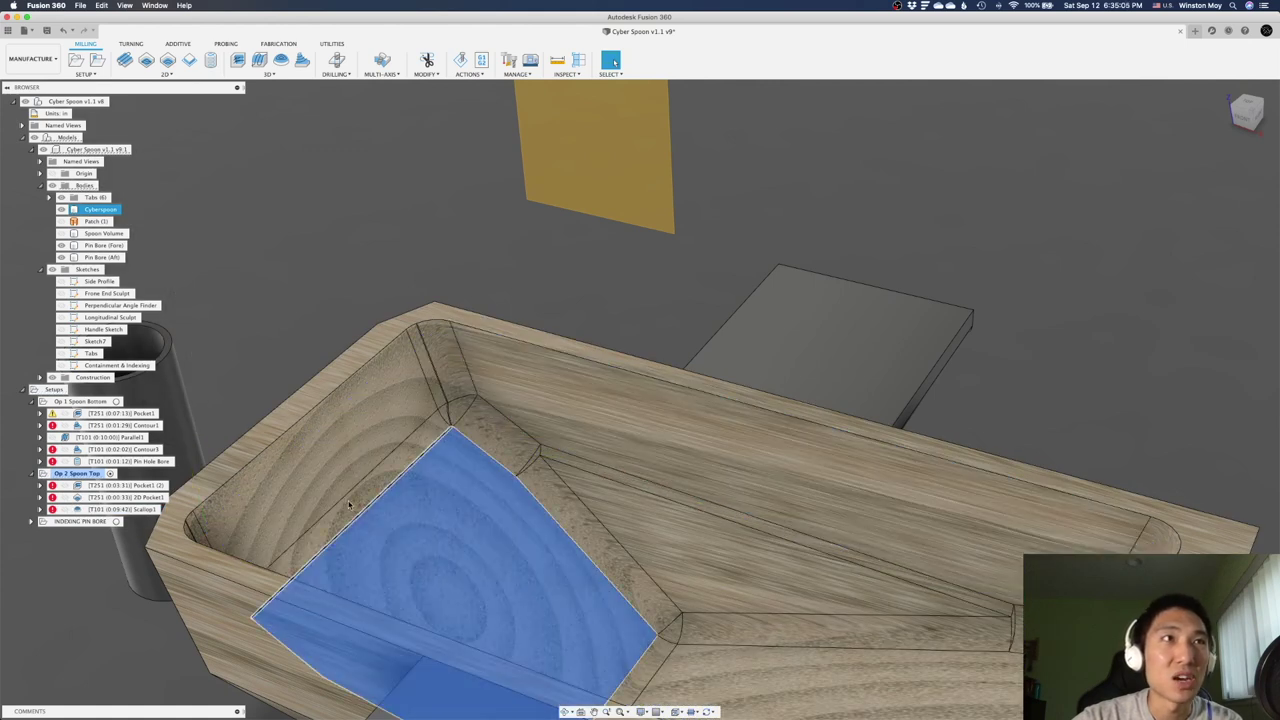
{"action": "left_click", "coordinate": [126, 510]}
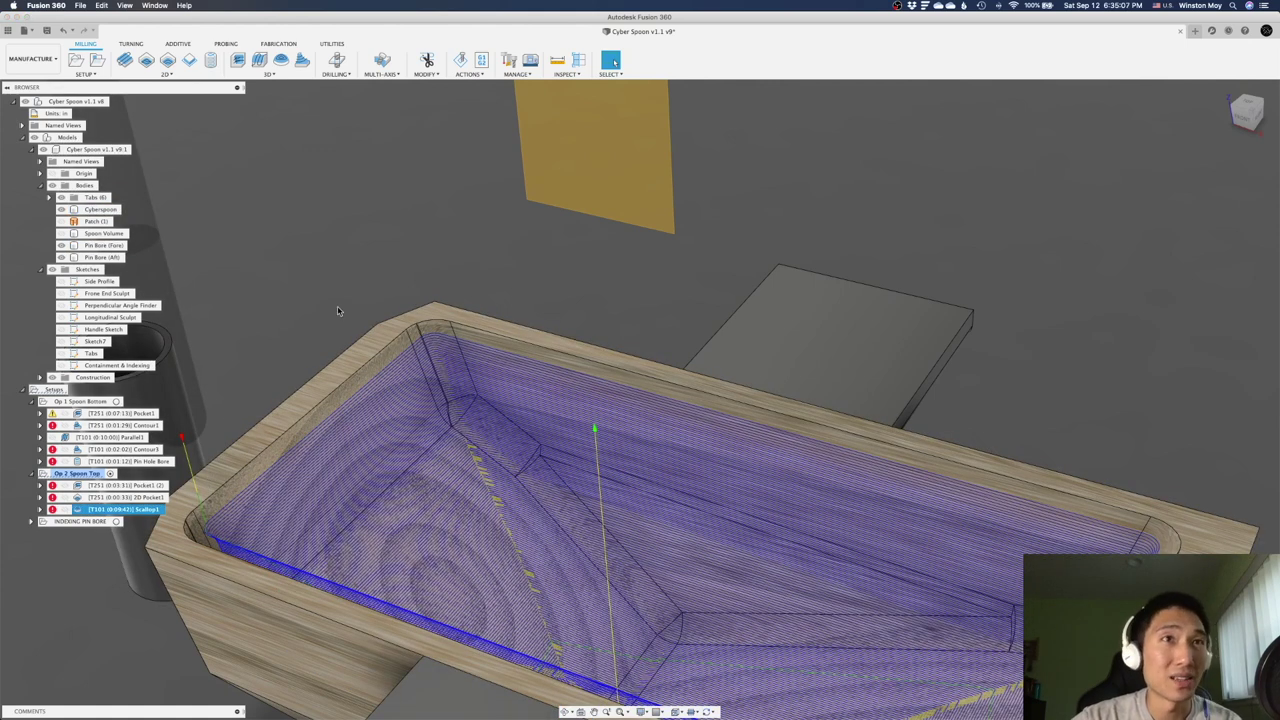
{"action": "scroll", "coordinate": [354, 296], "scroll_direction": "down", "scroll_amount": 3}
{"action": "middle_click_drag", "start_coordinate": [356, 298], "coordinate": [347, 386], "text": "shift"}
{"action": "scroll", "coordinate": [345, 289], "scroll_direction": "down", "scroll_amount": 2}
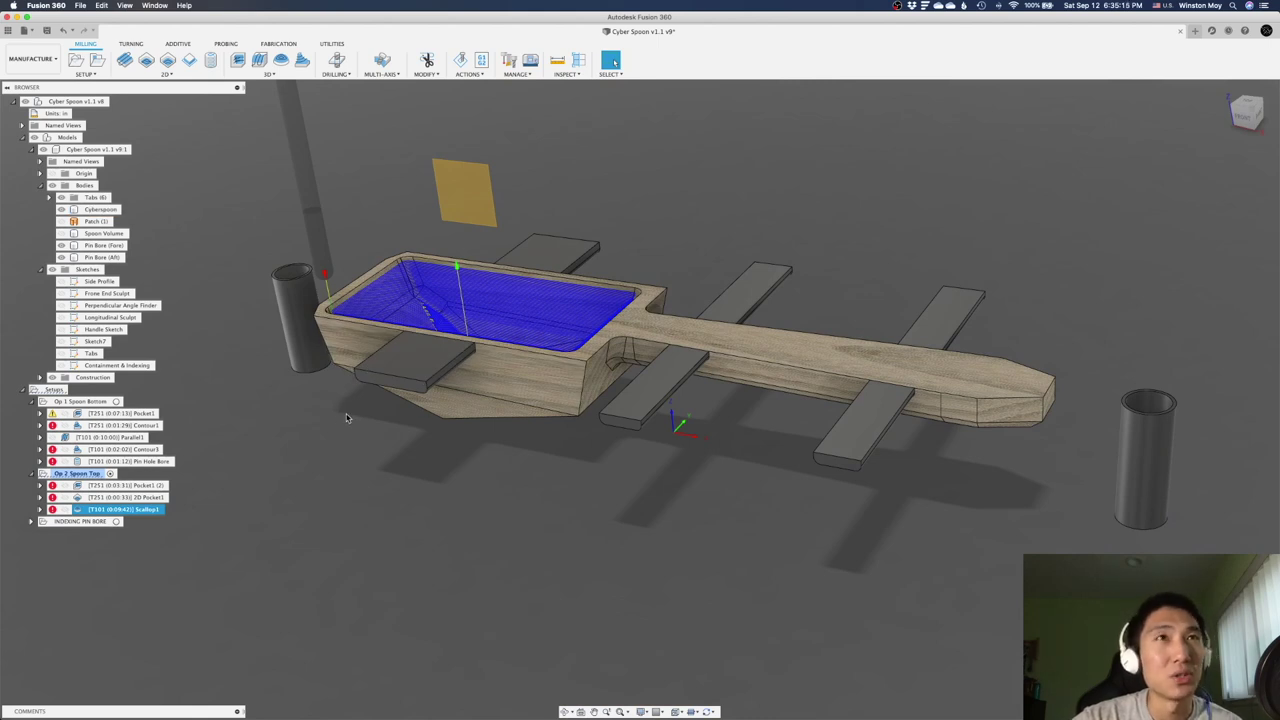
Inspect the bowl's back face and the filleted notches at the handle joint from below, and compare with the bowl's top side.
{"action": "middle_click_drag", "start_coordinate": [362, 450], "coordinate": [367, 443], "text": "shift"}
{"action": "middle_click_drag", "start_coordinate": [548, 371], "coordinate": [592, 308], "text": "shift"}
{"action": "scroll", "coordinate": [604, 306], "scroll_direction": "up", "scroll_amount": 2}
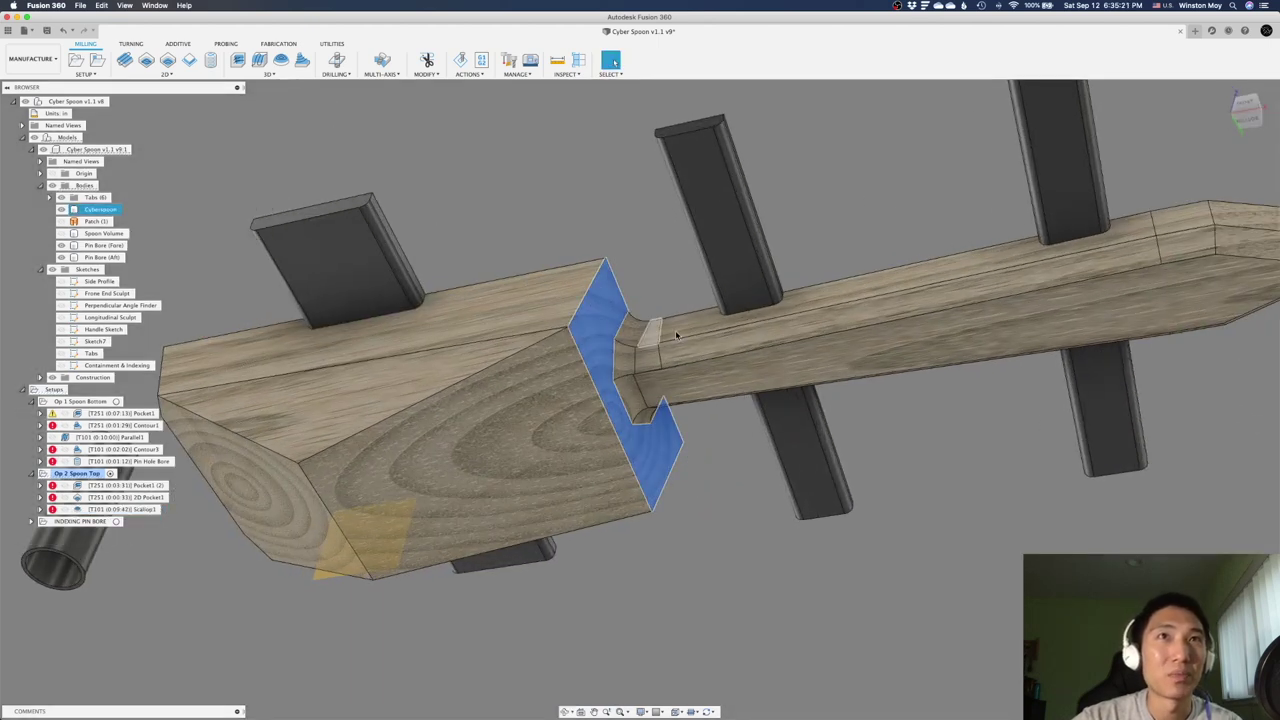
{"action": "left_click", "coordinate": [675, 330]}
{"action": "left_click", "coordinate": [605, 328]}
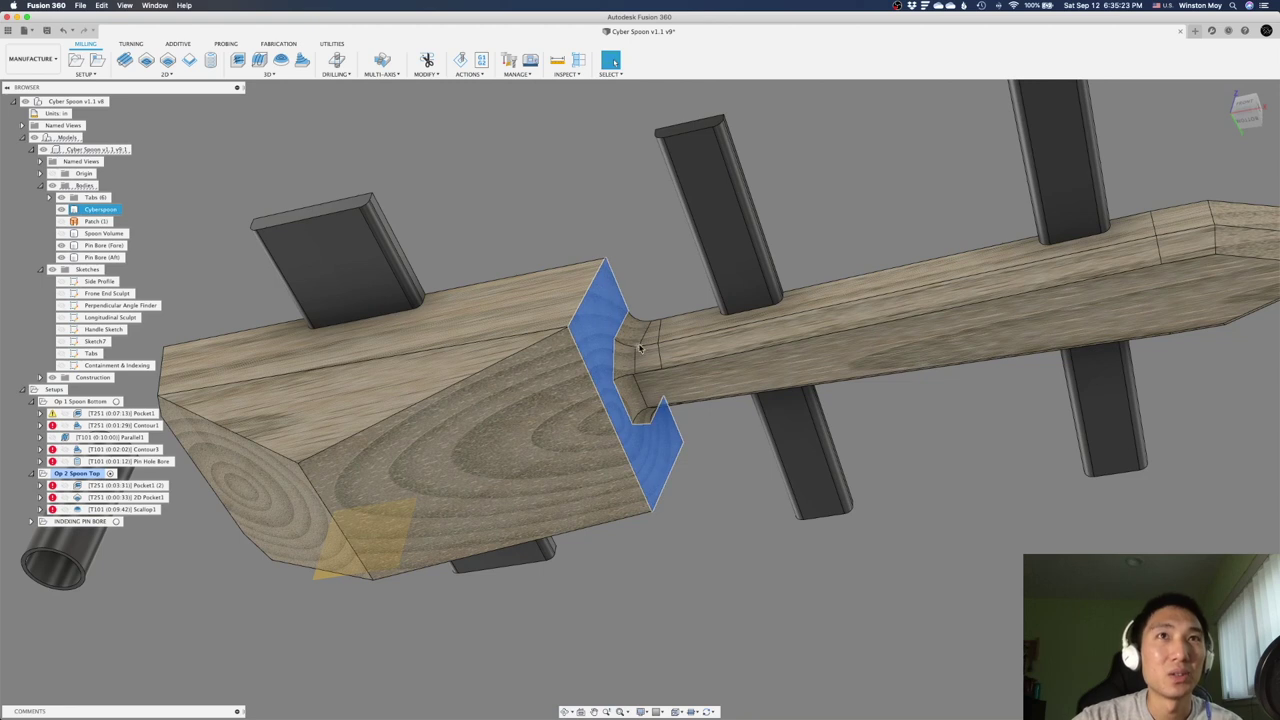
{"action": "middle_click_drag", "start_coordinate": [591, 443], "coordinate": [455, 420], "text": "shift"}
{"action": "scroll", "coordinate": [455, 420], "scroll_direction": "down", "scroll_amount": 1}
{"action": "middle_click_drag", "start_coordinate": [486, 360], "coordinate": [520, 466], "text": "shift"}
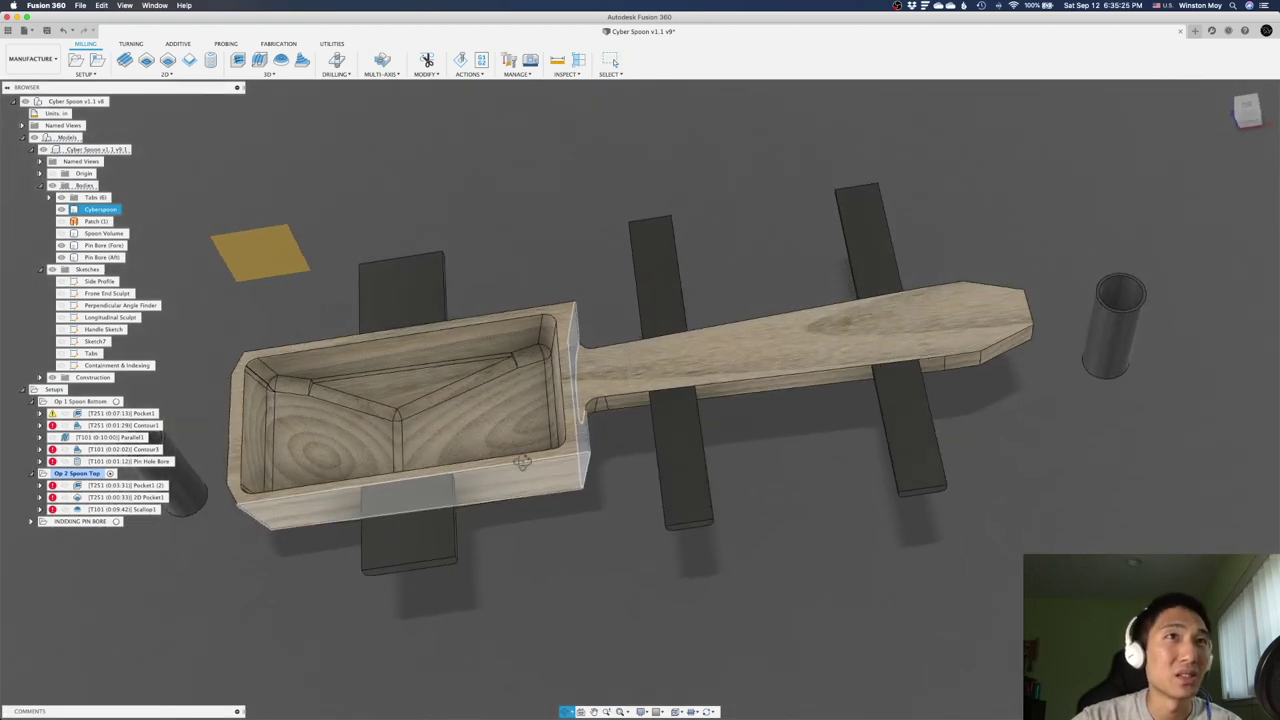
{"action": "scroll", "coordinate": [525, 466], "scroll_direction": "down", "scroll_amount": 2}
{"action": "scroll", "coordinate": [340, 378], "scroll_direction": "up", "scroll_amount": 2}
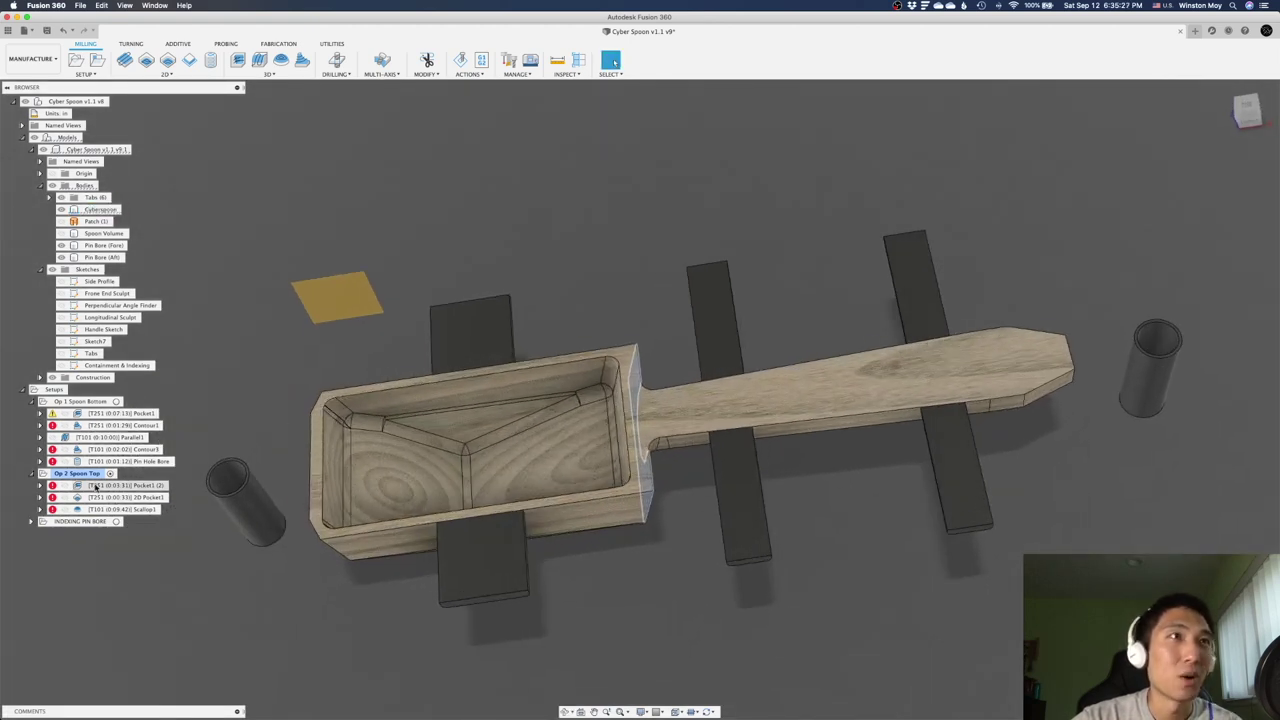
{"action": "left_click", "coordinate": [132, 510]}
{"action": "left_click", "coordinate": [194, 514]}
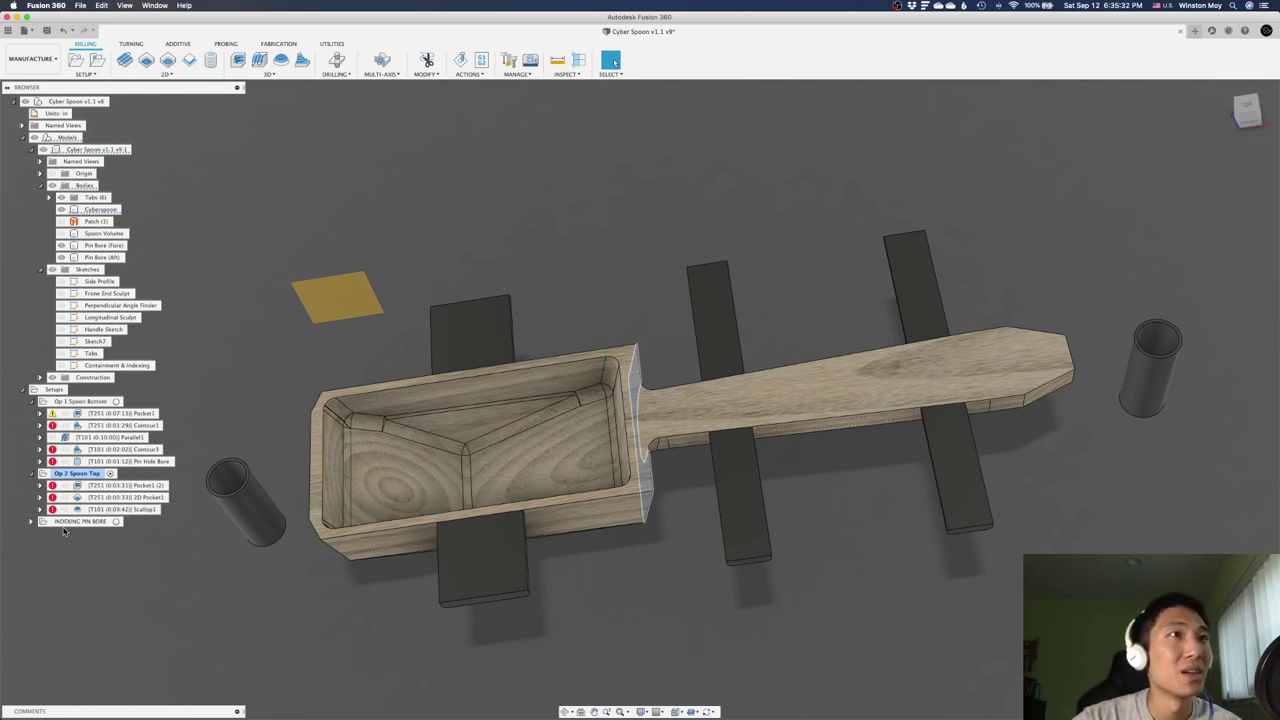
Expand the INDEXING PIN BORE setup and display its Bore1 toolpath on the two indexing pin holes.
{"action": "left_click", "coordinate": [34, 522]}
{"action": "left_click", "coordinate": [128, 534]}
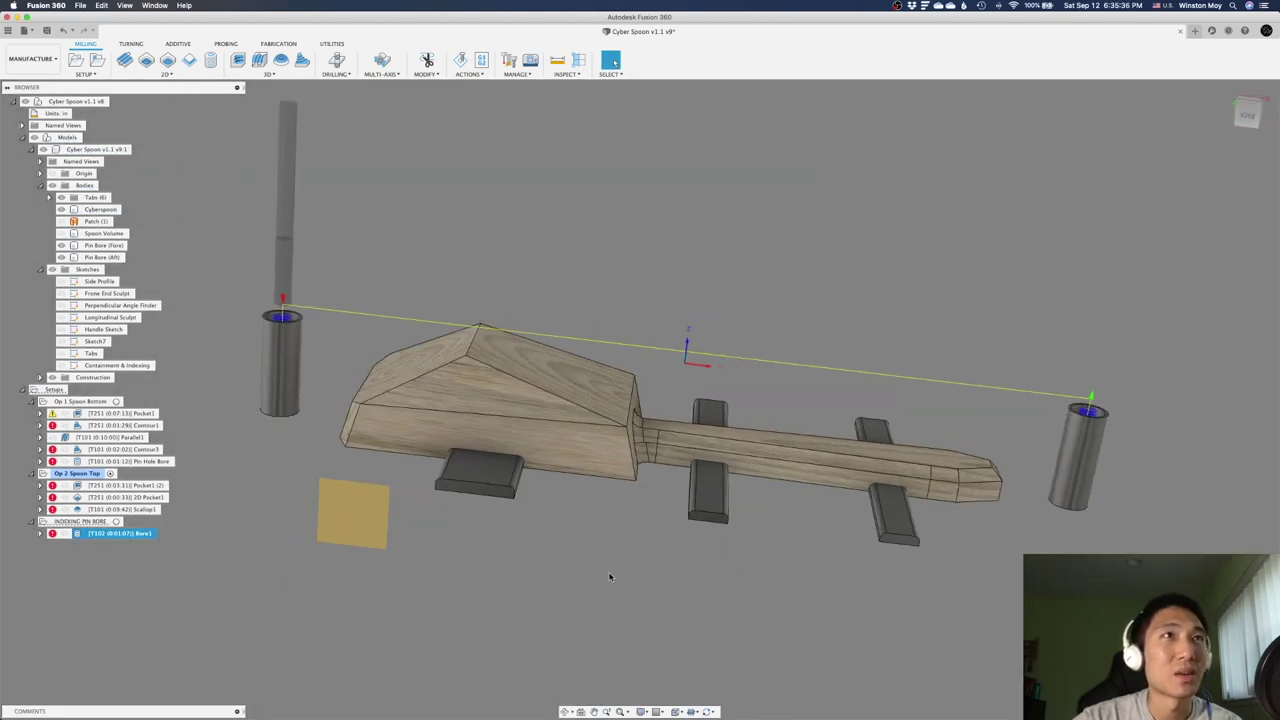
{"action": "left_click", "coordinate": [88, 522]}
{"action": "left_click", "coordinate": [118, 533]}
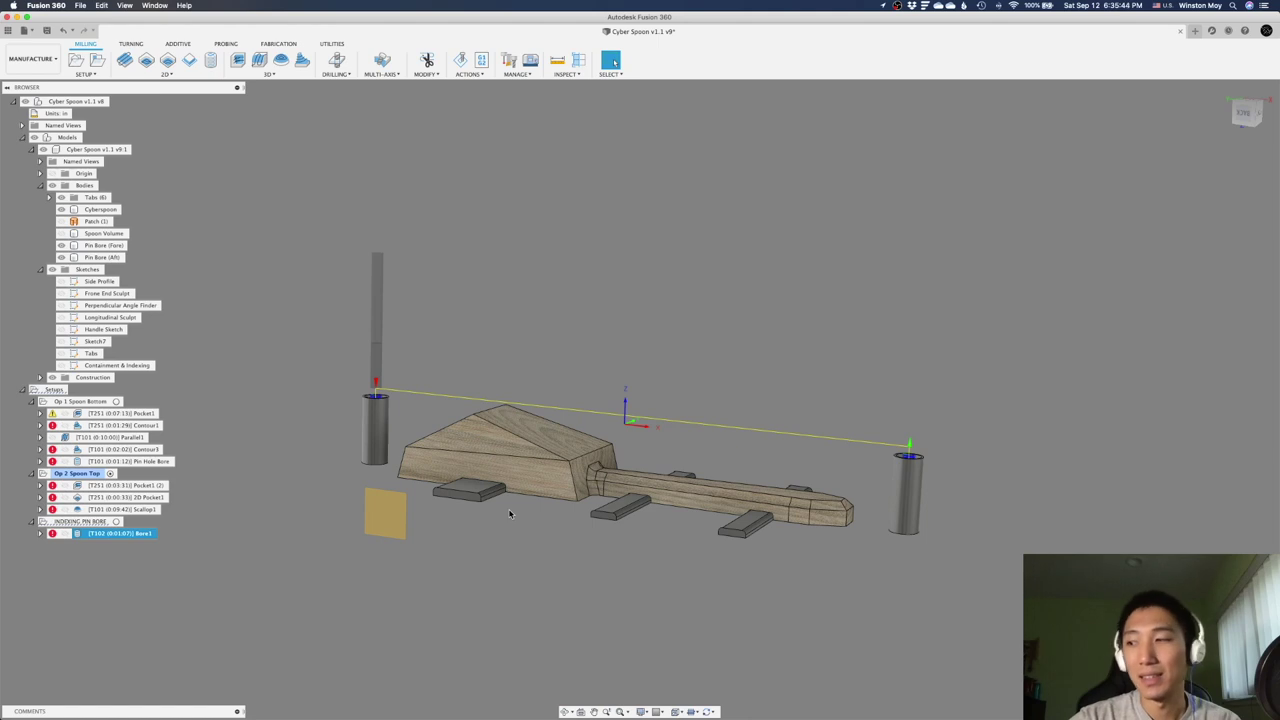
{"action": "middle_click_drag", "start_coordinate": [461, 531], "coordinate": [565, 507], "text": "shift"}
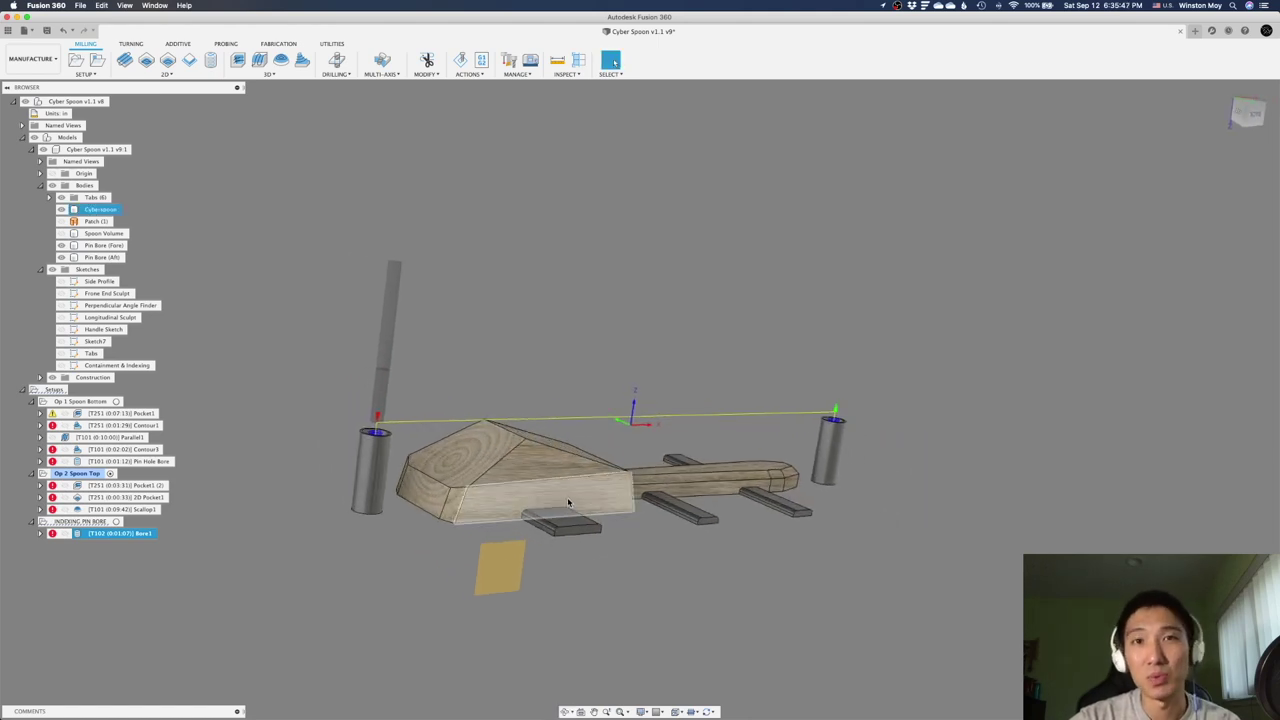